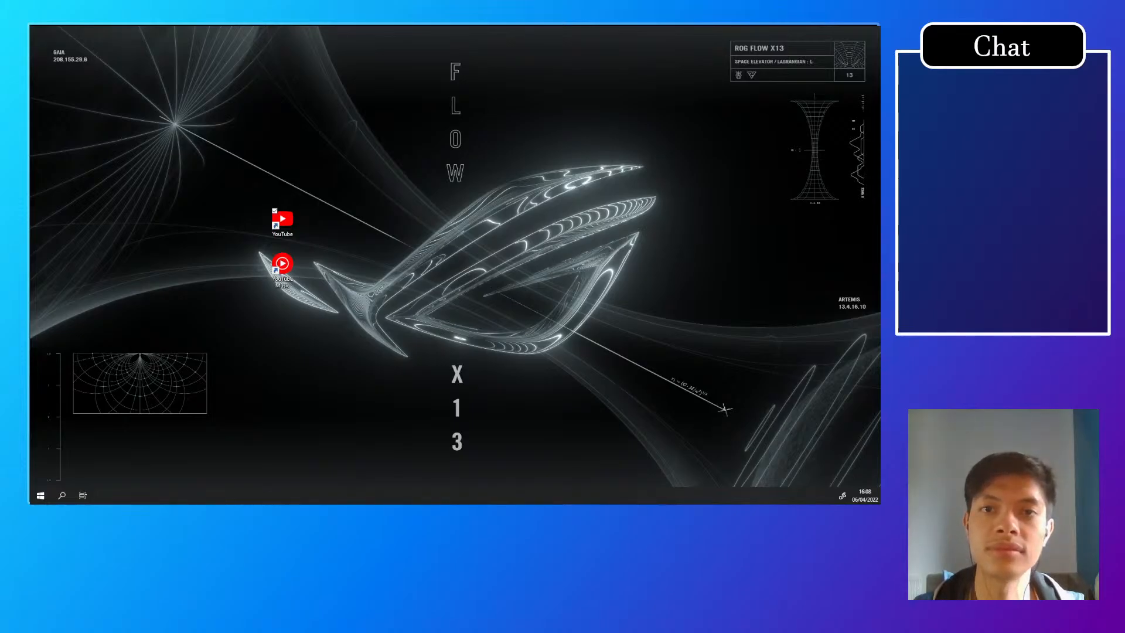
pyautogui.moveTo(31, 227); pyautogui.dragTo(374, 27)
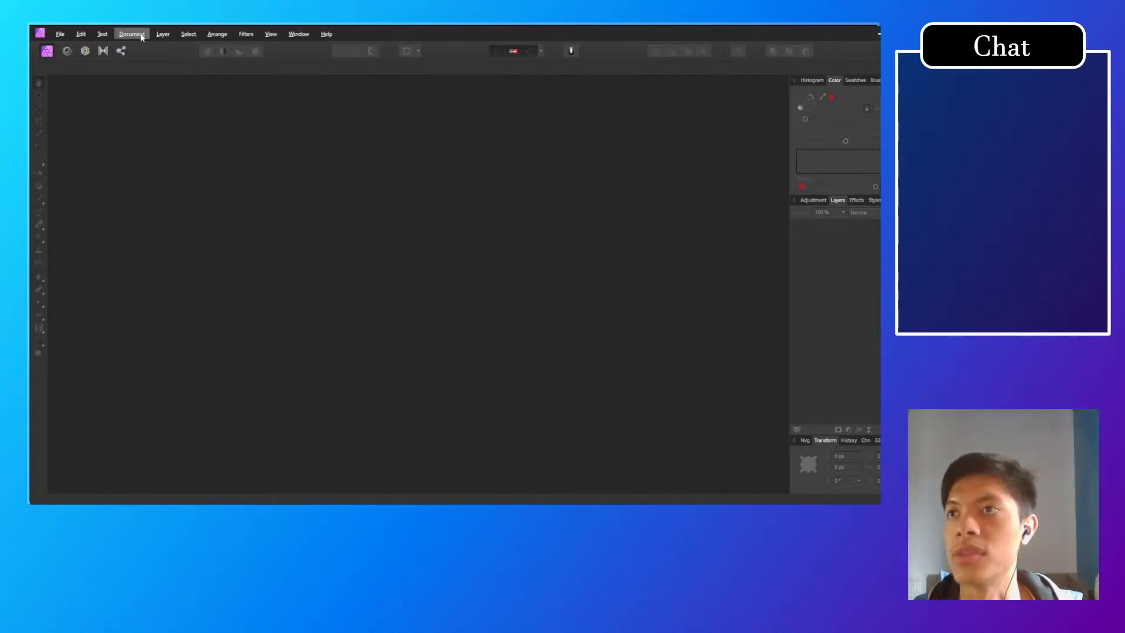
# Step: Create a new document from the QFHD web preset at 3840 x 2160 px
pyautogui.click(78, 39)
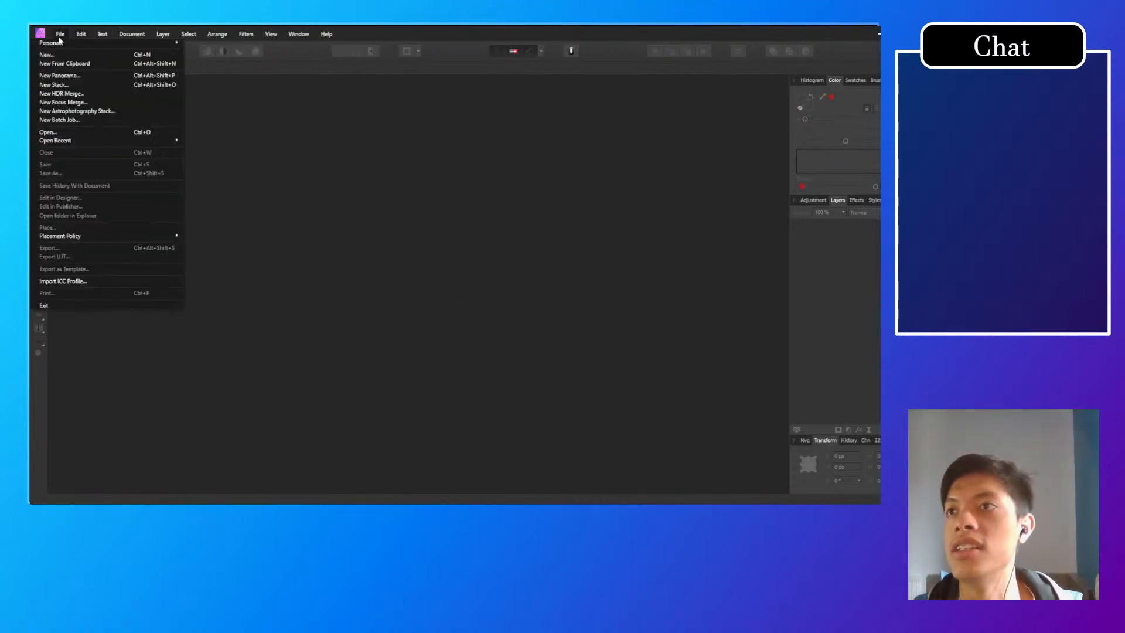
pyautogui.click(53, 53)
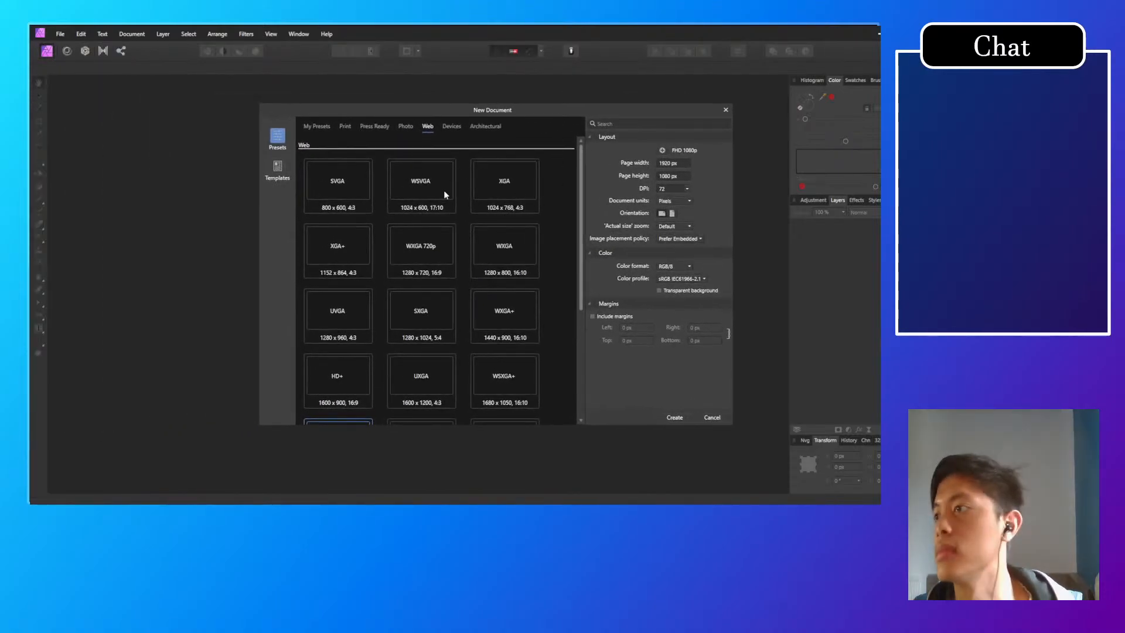
pyautogui.scroll(-1, 415, 378)
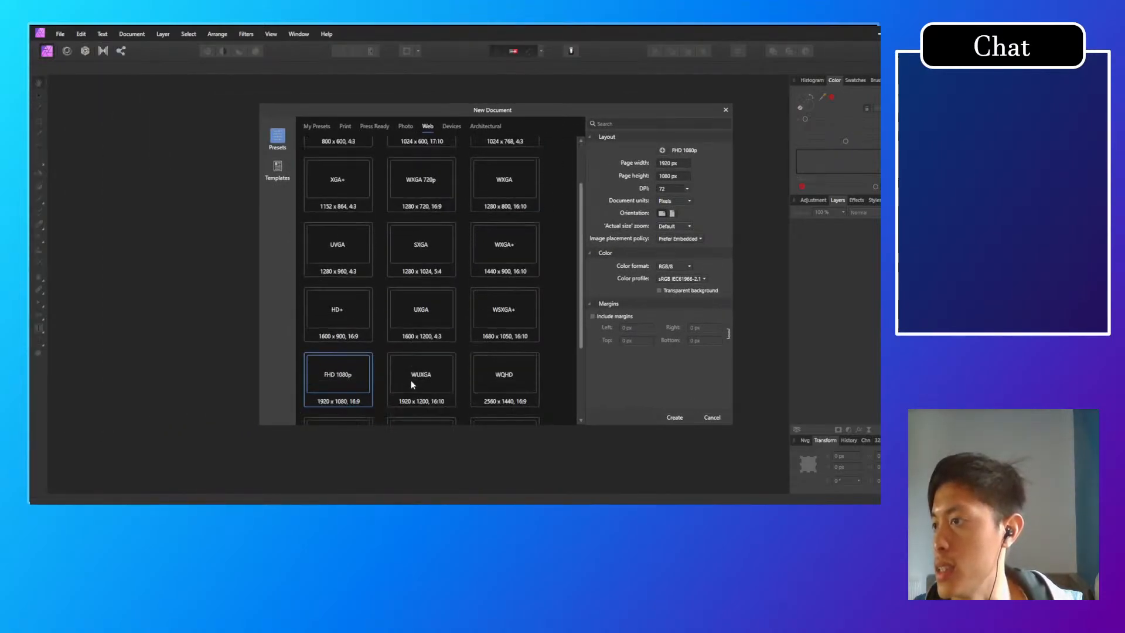
pyautogui.scroll(-2, 384, 387)
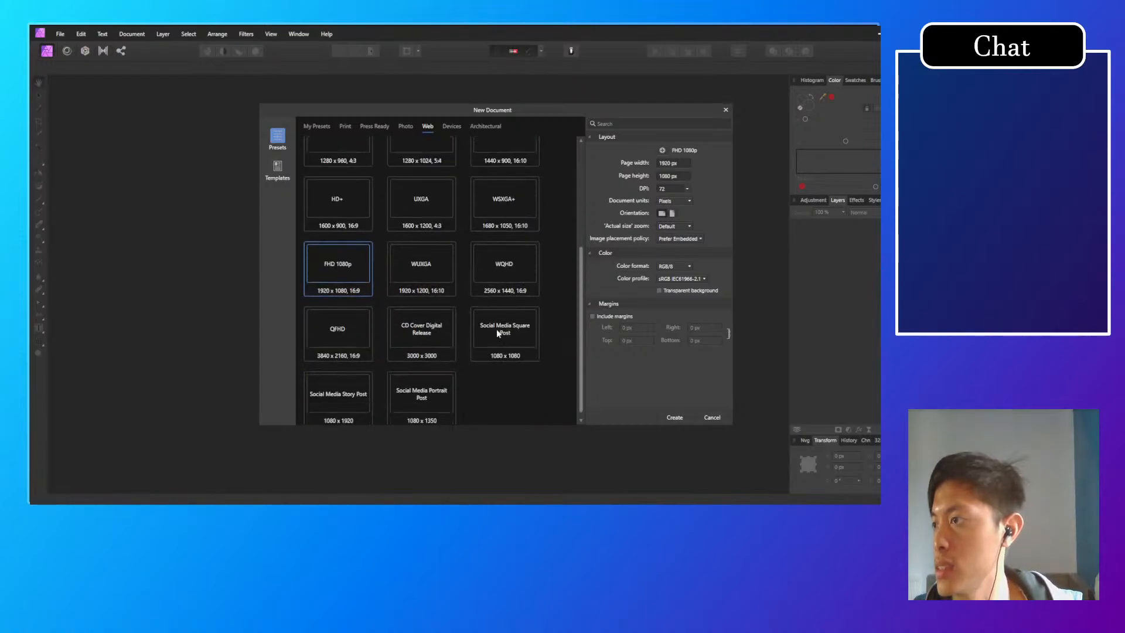
pyautogui.click(340, 333)
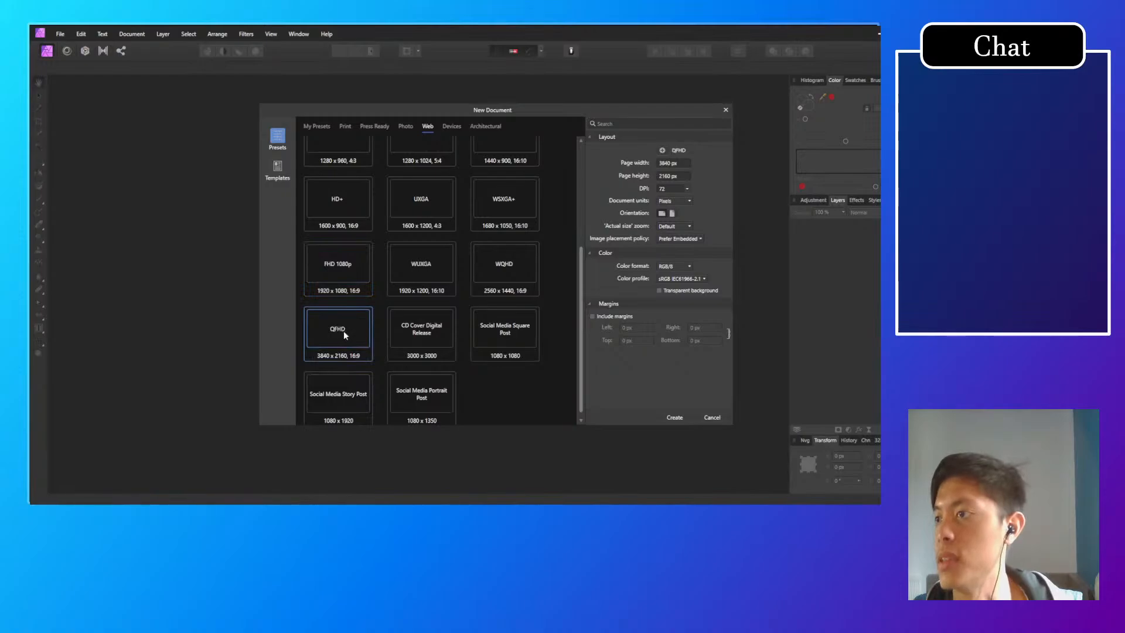
pyautogui.doubleClick(345, 332)
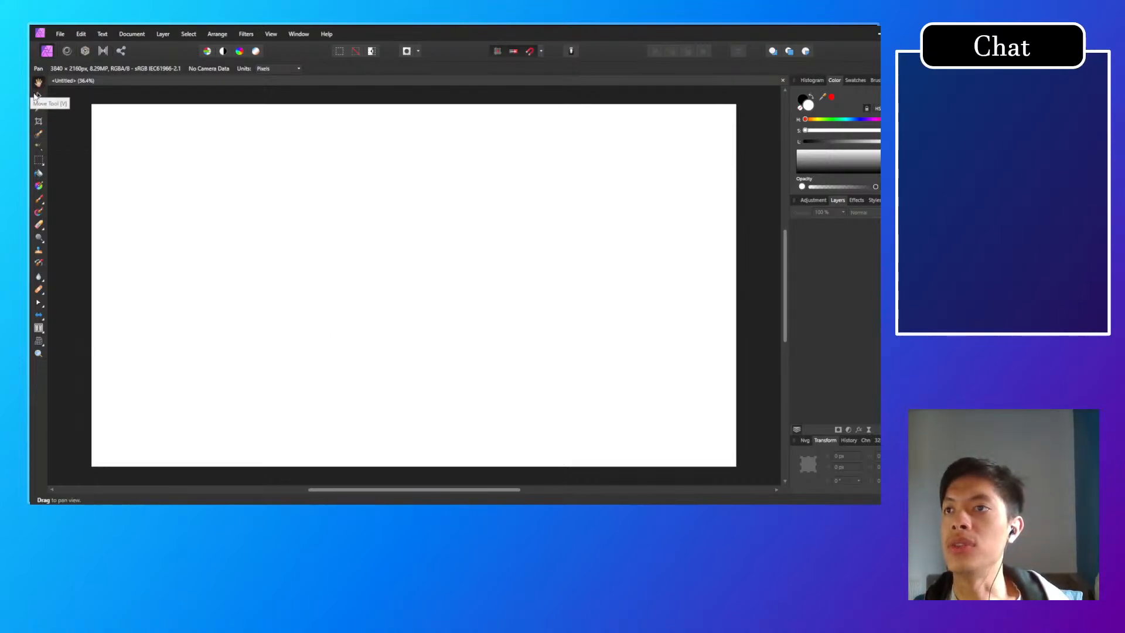
# Step: Flood-fill the entire canvas with dark grey, made by slightly raising the lightness of black
pyautogui.click(39, 174)
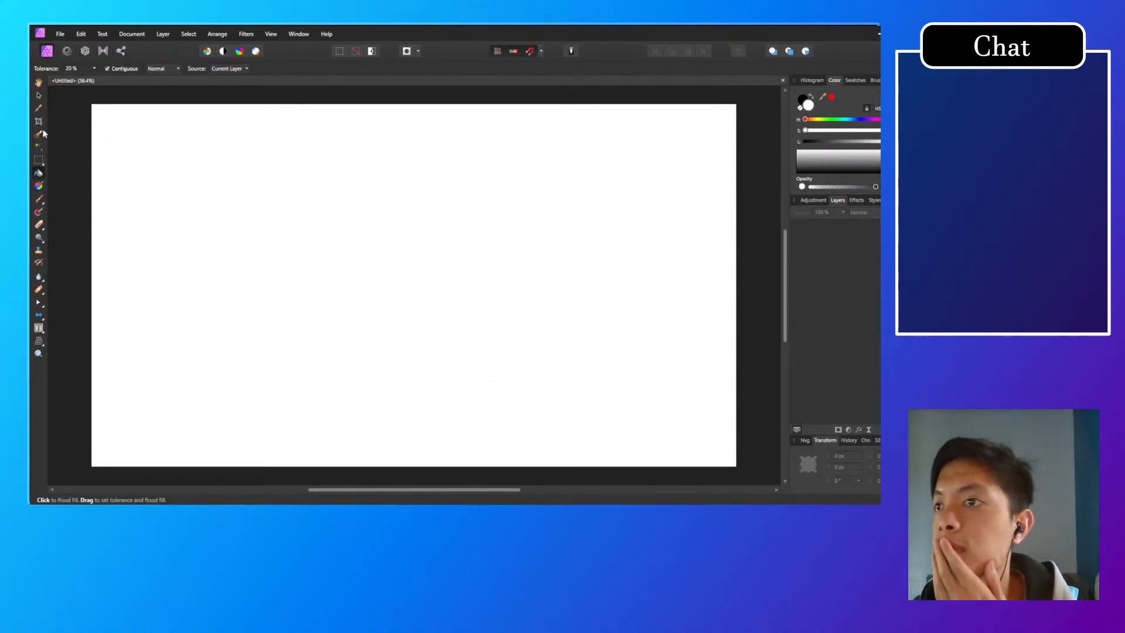
pyautogui.click(60, 34)
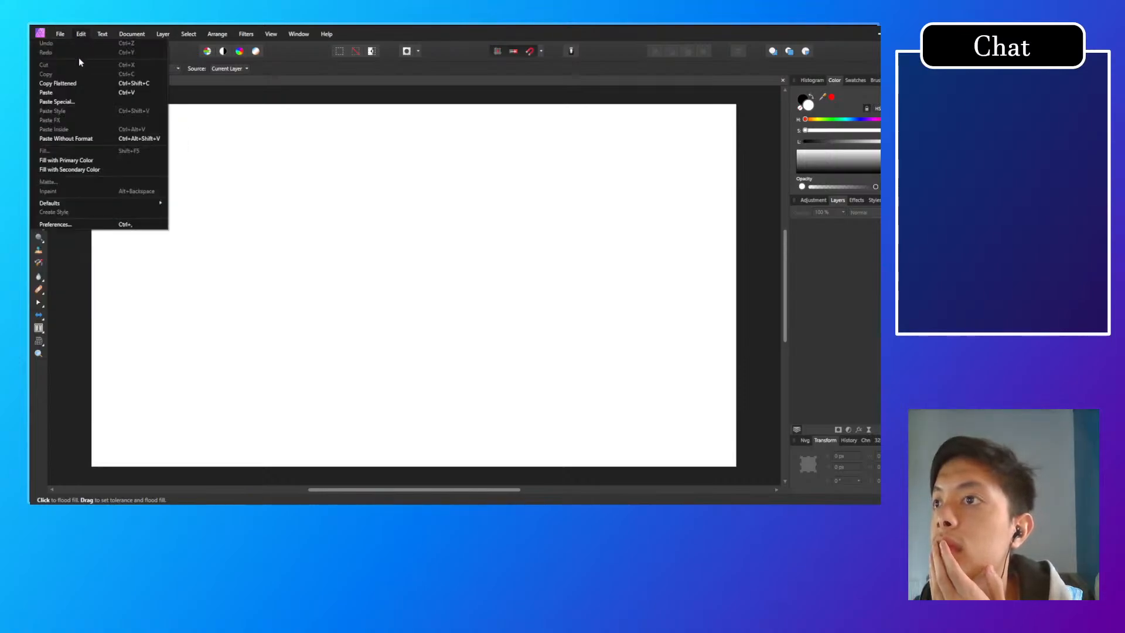
pyautogui.click(60, 33)
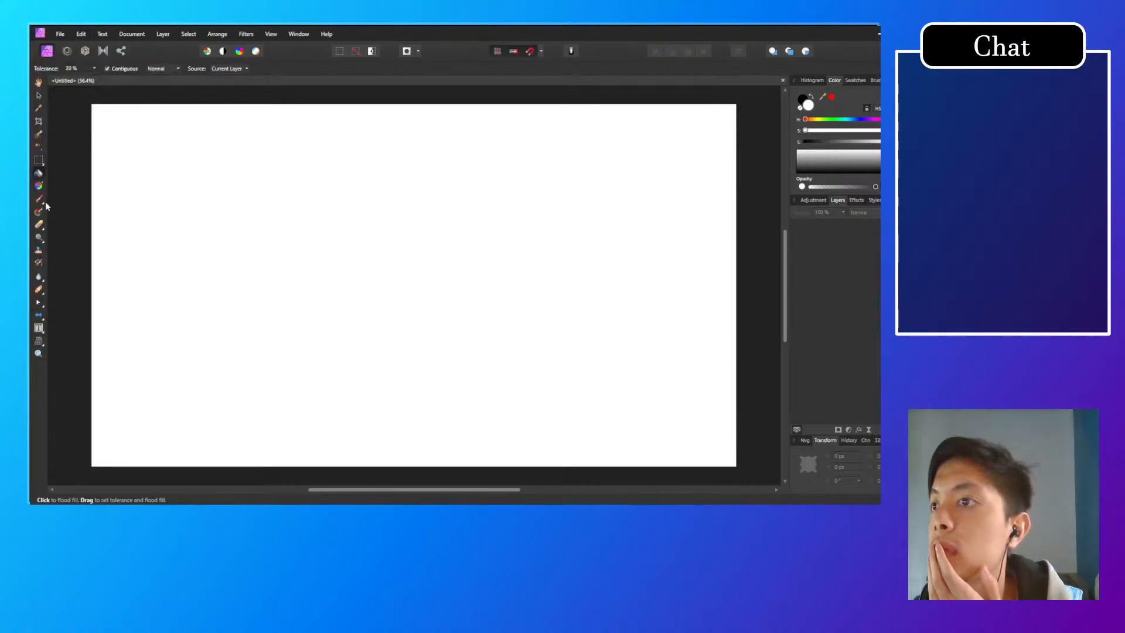
pyautogui.click(611, 201)
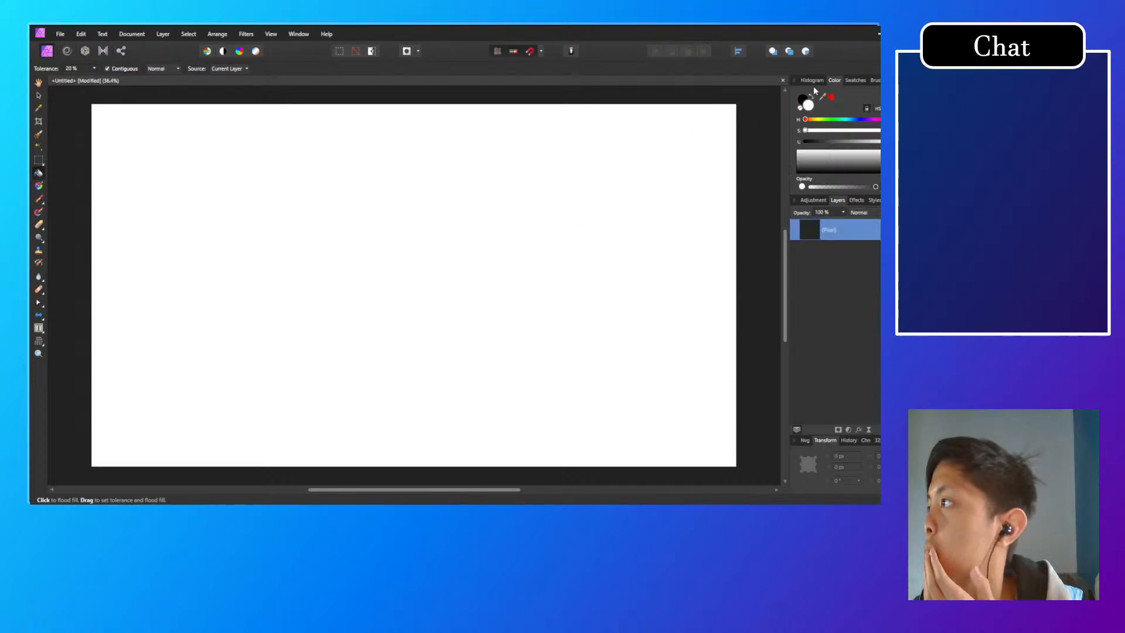
pyautogui.click(807, 103)
pyautogui.click(272, 154)
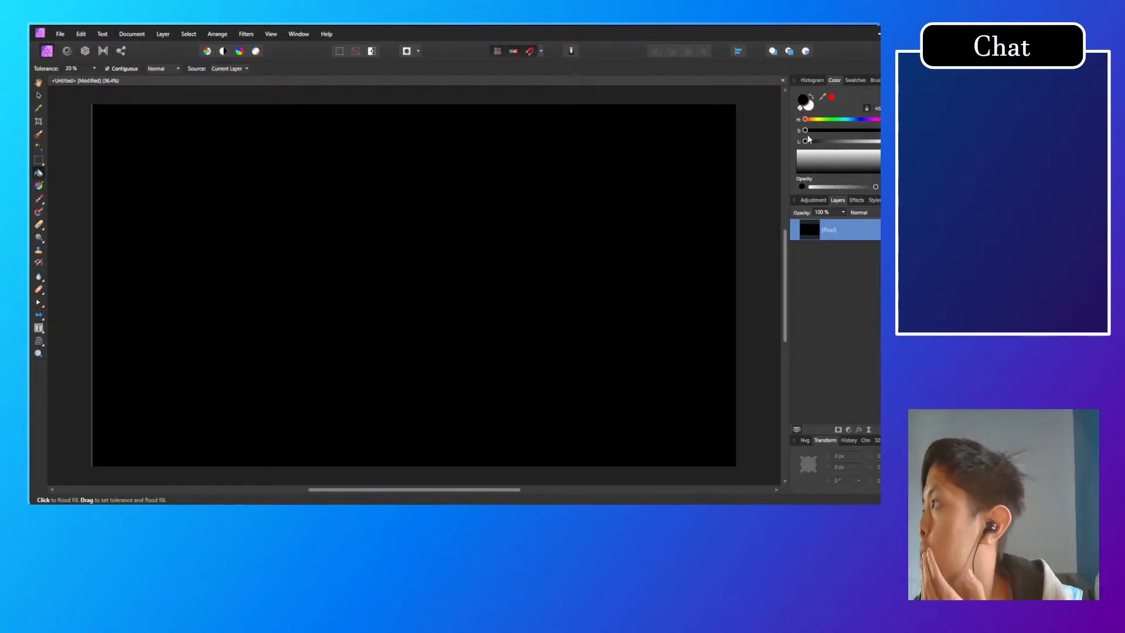
pyautogui.moveTo(807, 144); pyautogui.dragTo(815, 144)
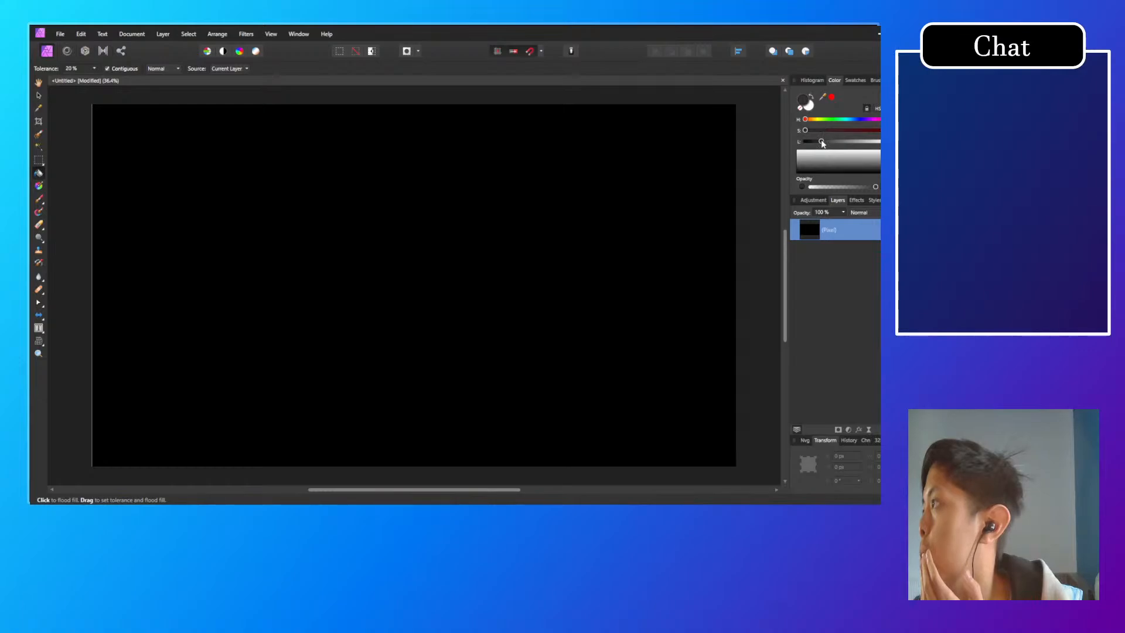
pyautogui.click(641, 237)
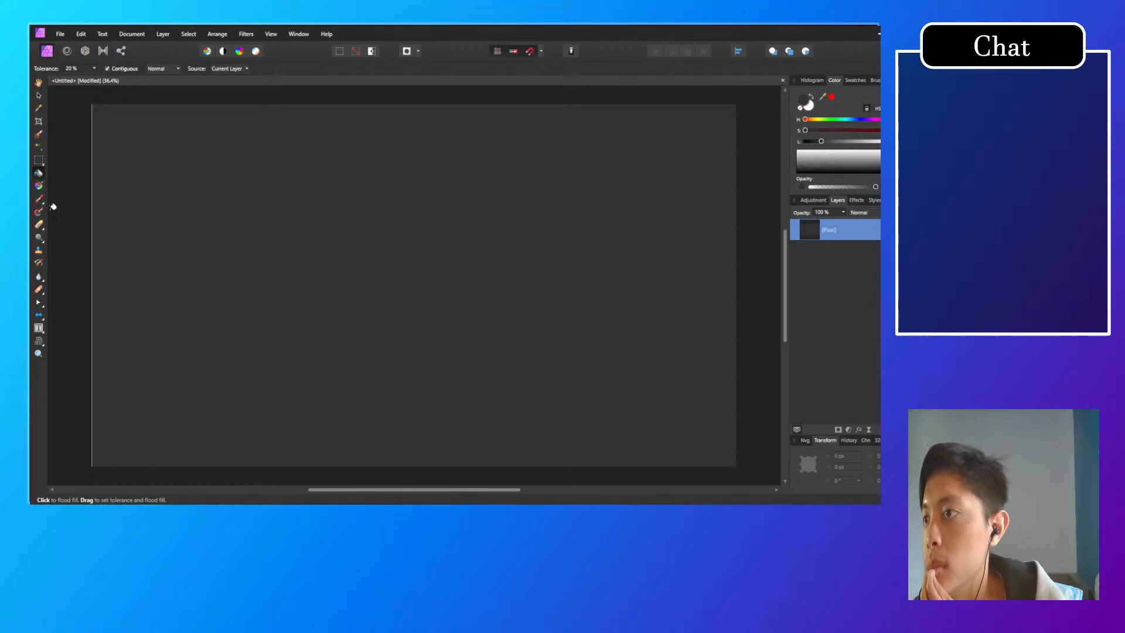
pyautogui.click(43, 228)
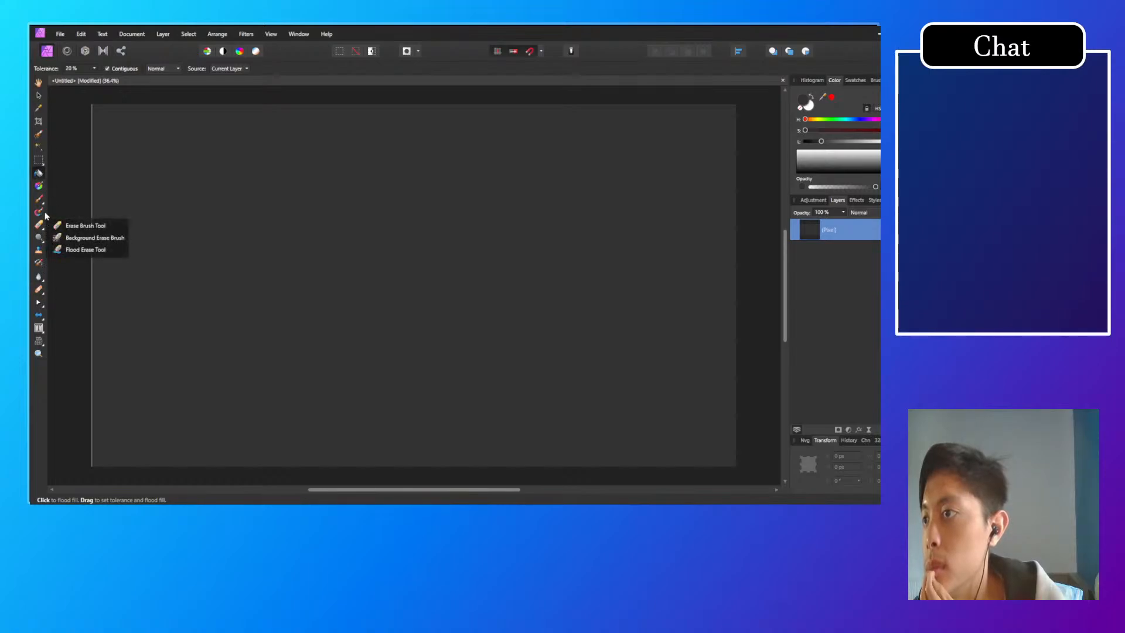
pyautogui.click(41, 187)
pyautogui.click(39, 122)
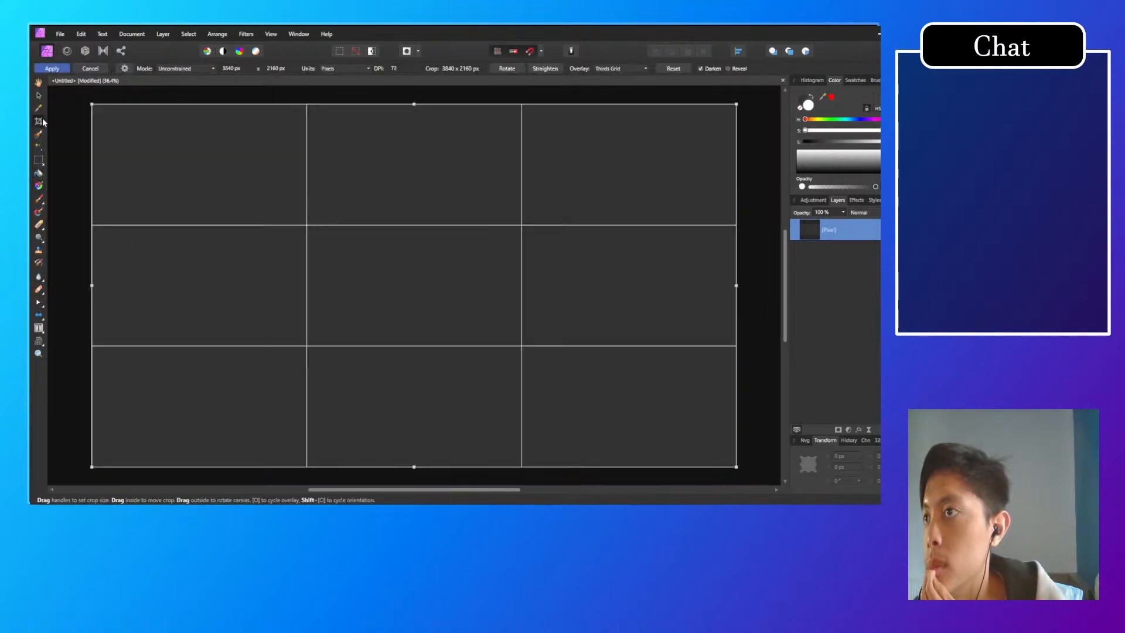
pyautogui.click(38, 301)
pyautogui.click(41, 279)
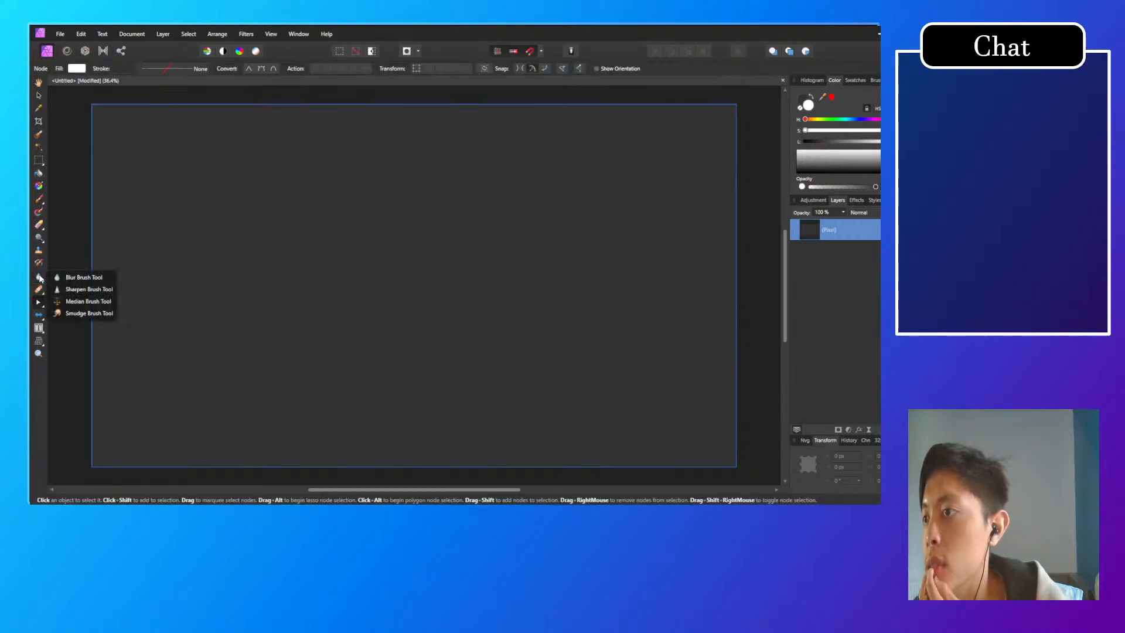
pyautogui.click(39, 317)
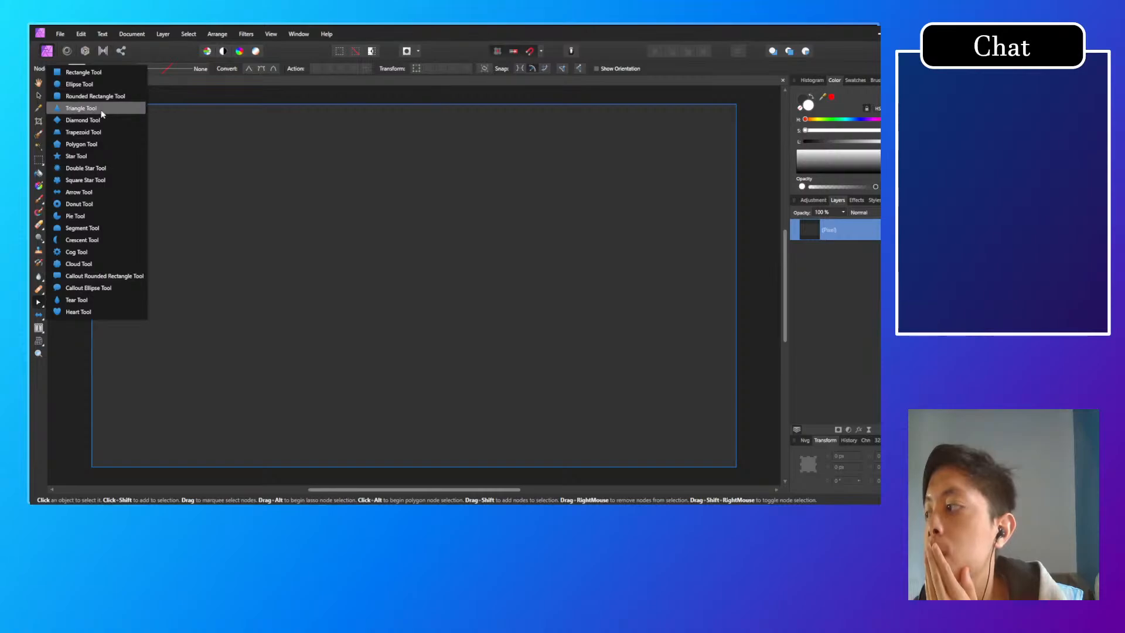
pyautogui.click(101, 111)
# Step: Draw a closed wave shape with the Pen tool across the lower canvas, rising to about 486 px at the right edge and enclosing both bottom corners
pyautogui.click(38, 302)
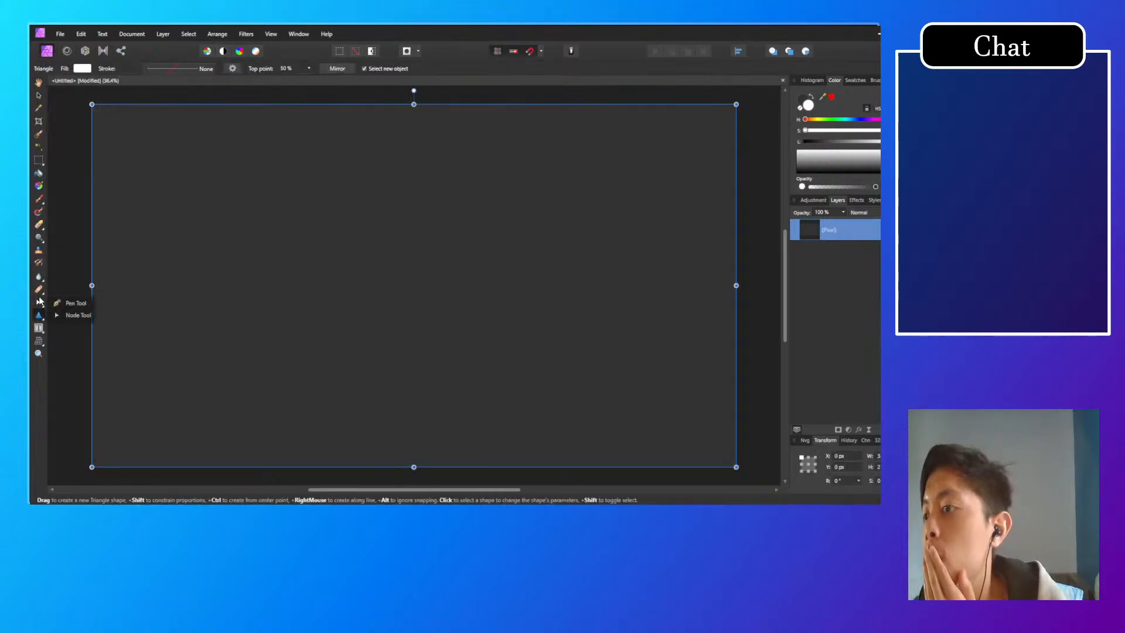
pyautogui.click(71, 304)
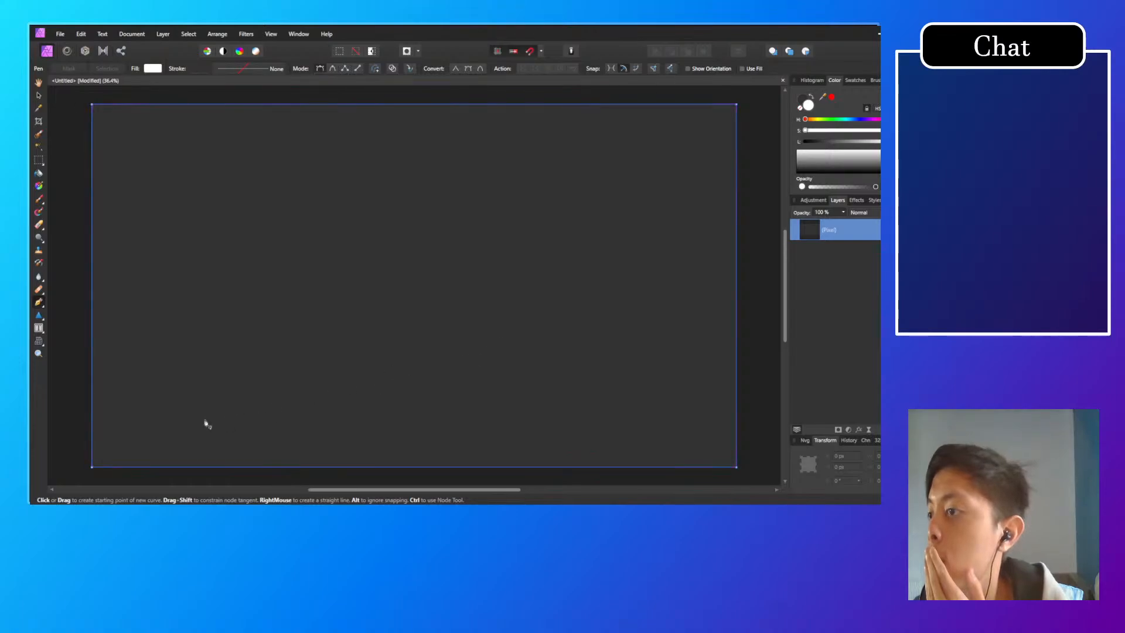
pyautogui.click(92, 394)
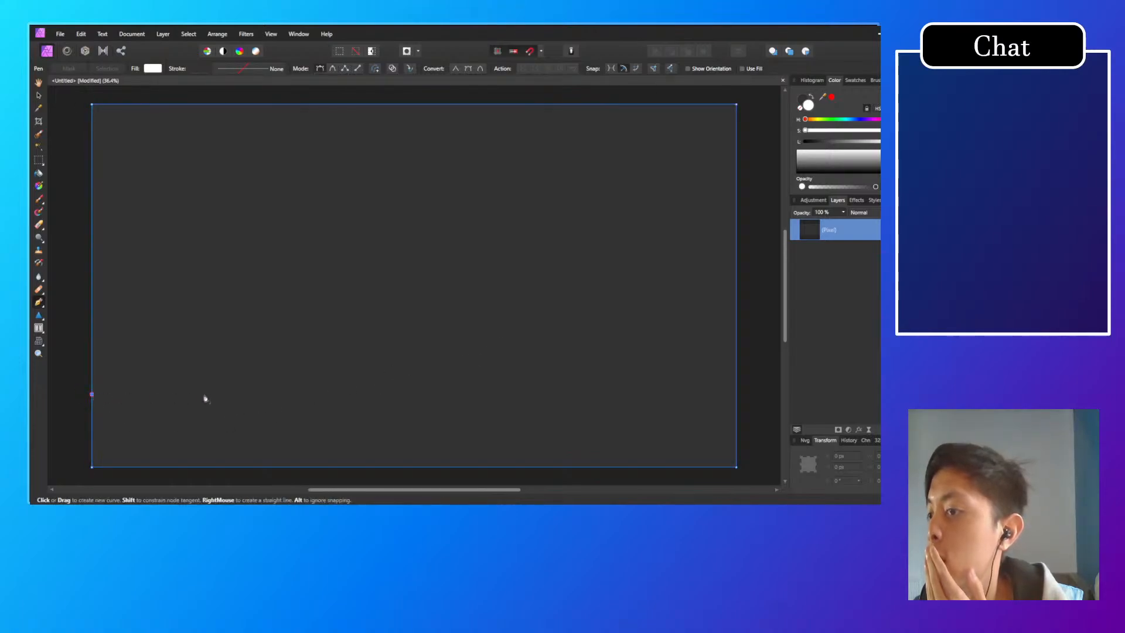
pyautogui.moveTo(251, 418); pyautogui.dragTo(337, 393)
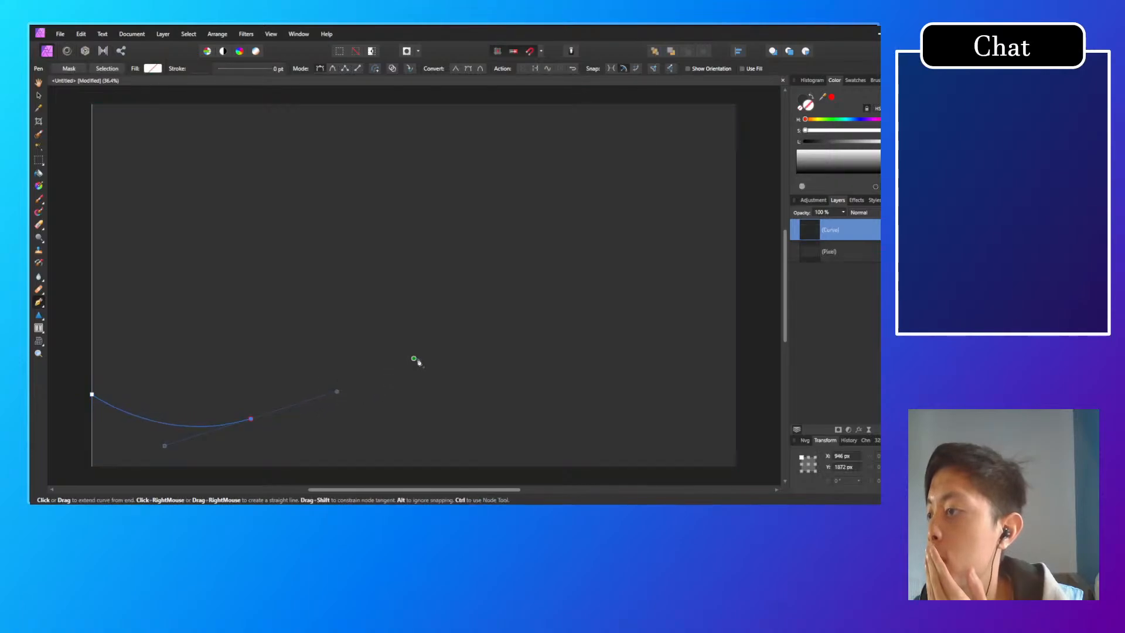
pyautogui.moveTo(441, 359); pyautogui.dragTo(519, 394)
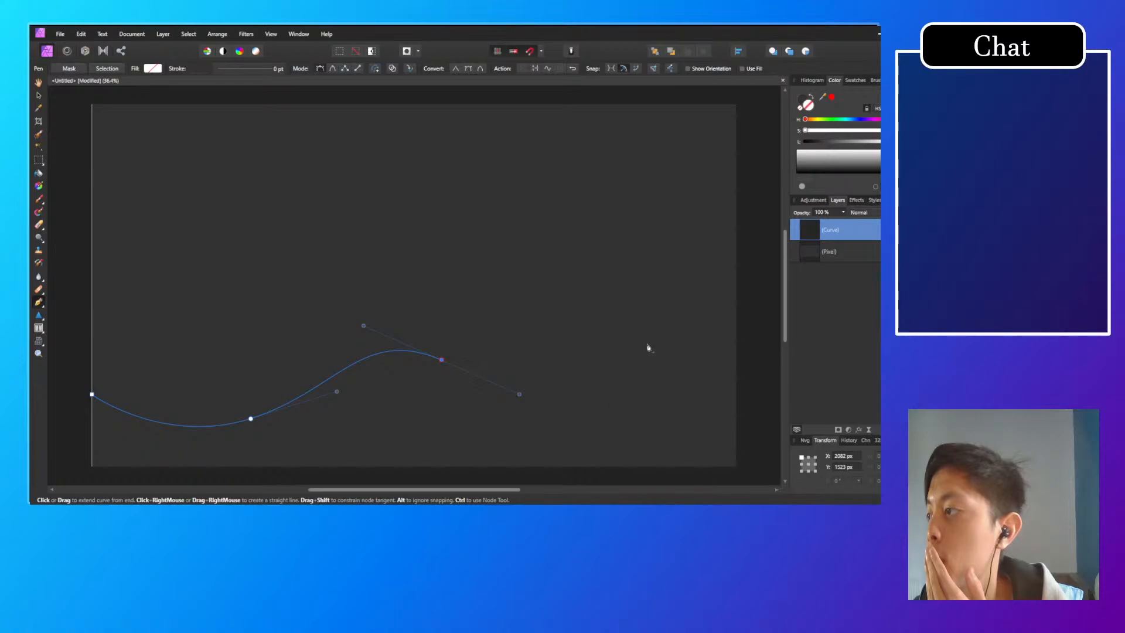
pyautogui.moveTo(608, 410); pyautogui.dragTo(664, 371)
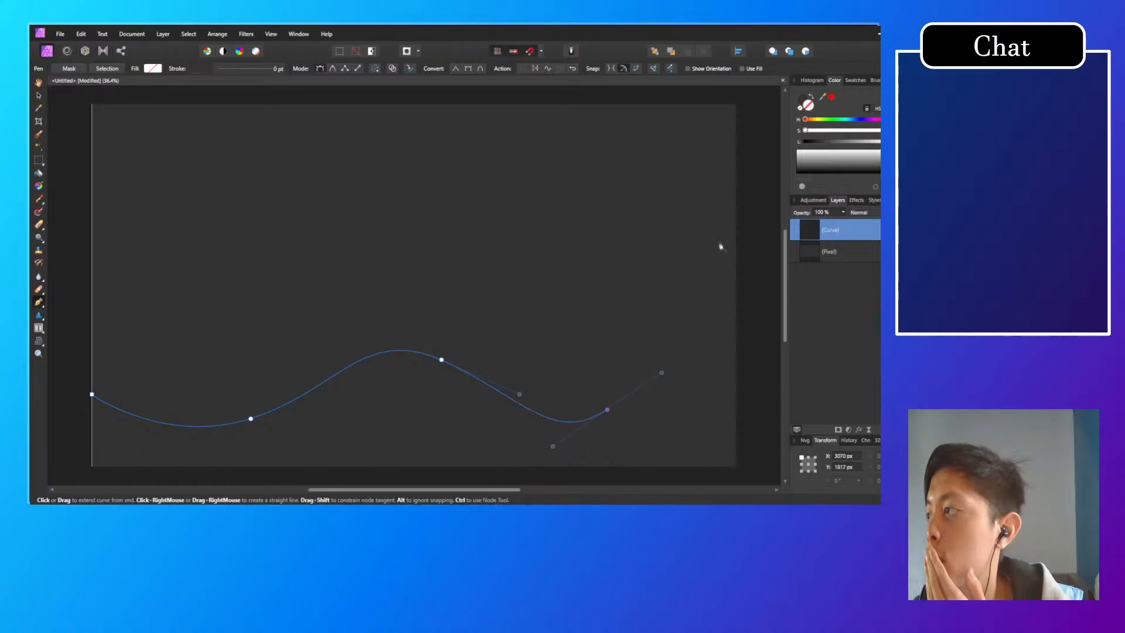
pyautogui.click(733, 192)
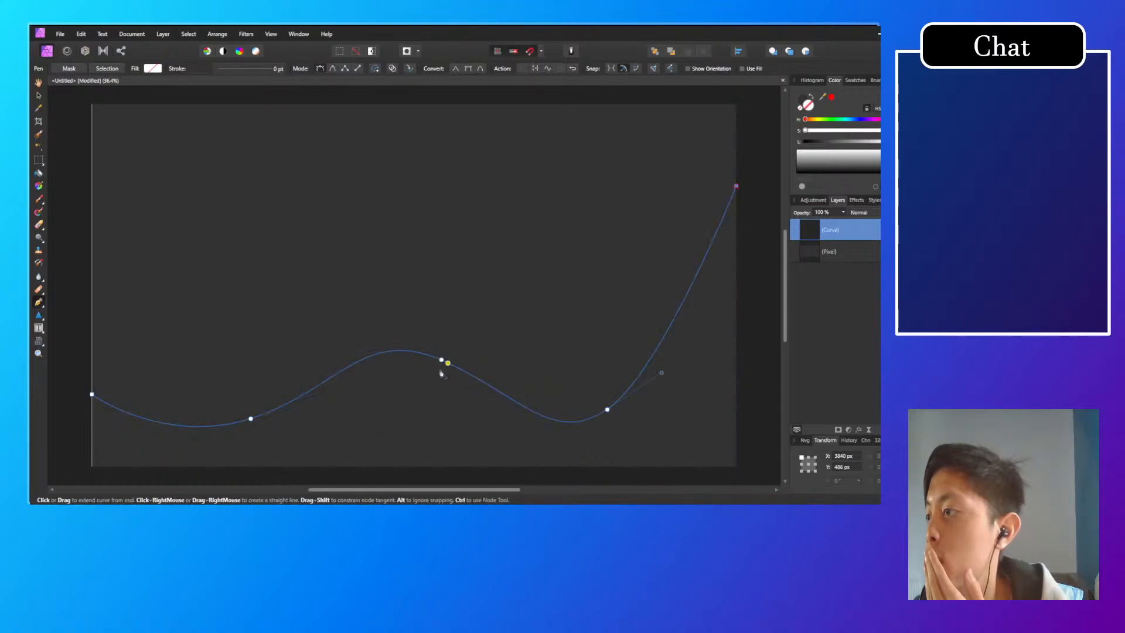
pyautogui.click(736, 467)
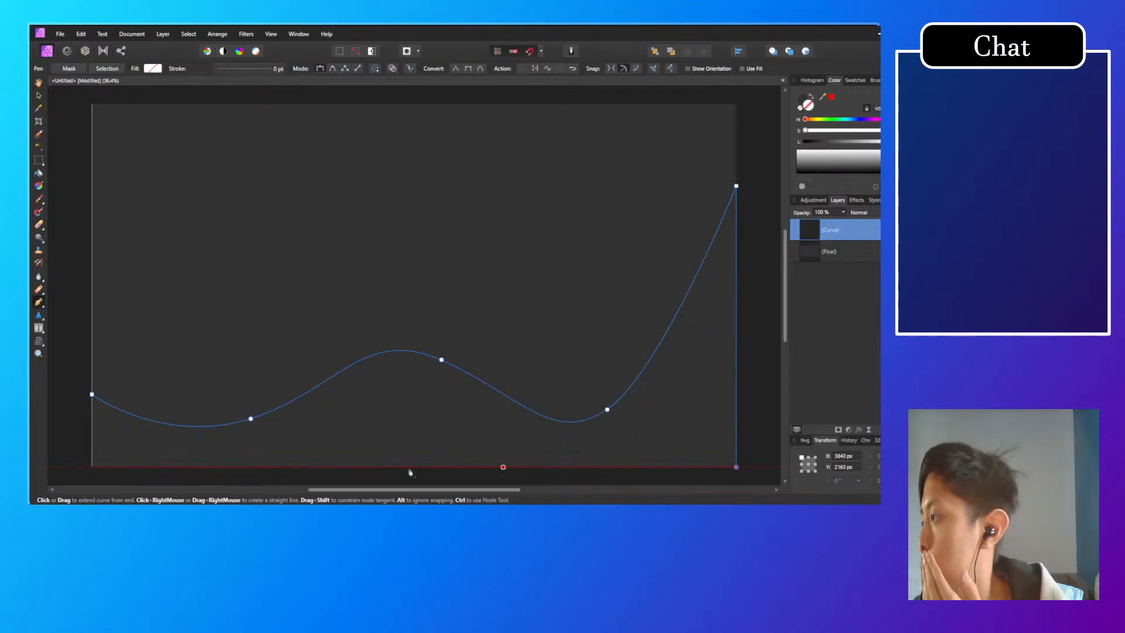
pyautogui.click(92, 467)
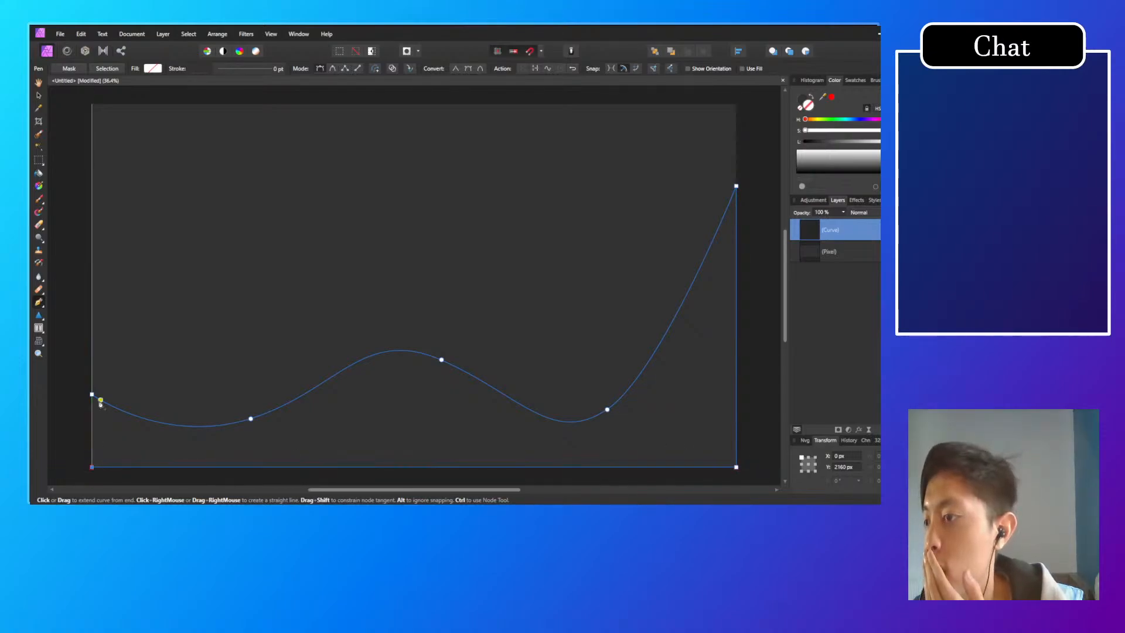
pyautogui.click(100, 402)
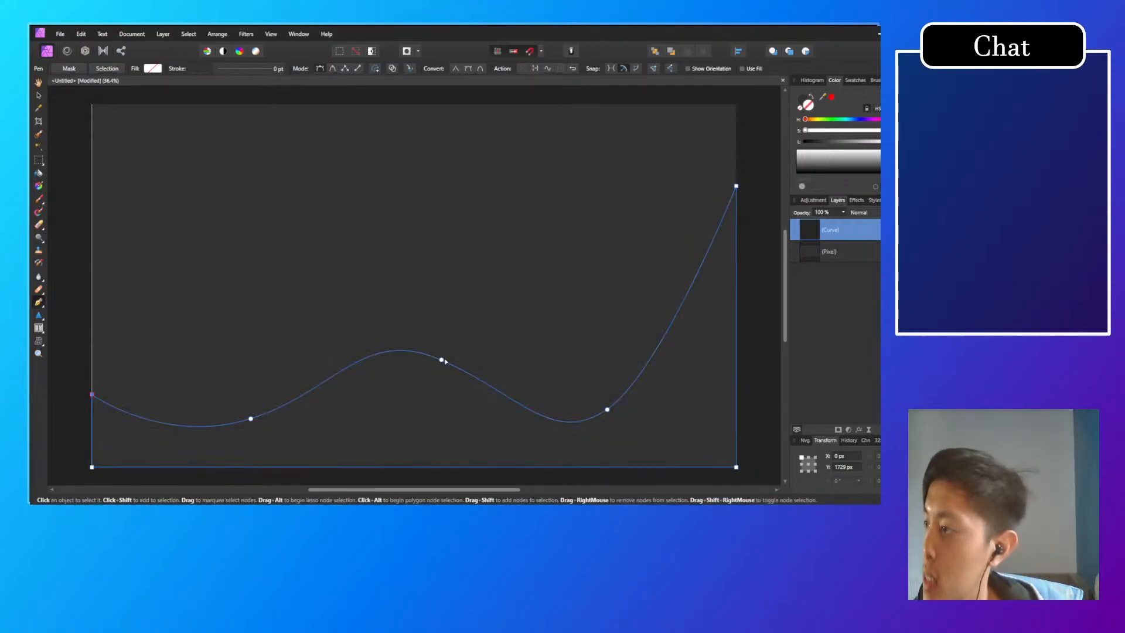
# Step: Move the wave's middle crest node slightly down and left, and its first trough node to about 630, 1963 px
pyautogui.moveTo(442, 361); pyautogui.dragTo(428, 386)
pyautogui.moveTo(250, 422); pyautogui.dragTo(198, 437)
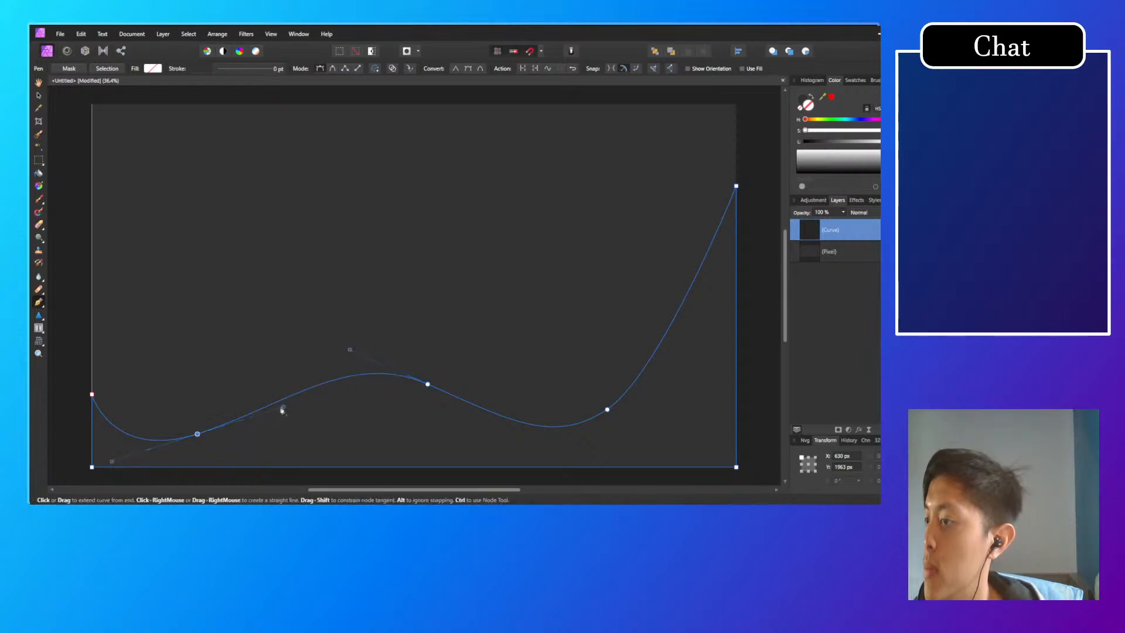
pyautogui.moveTo(284, 393); pyautogui.dragTo(266, 419)
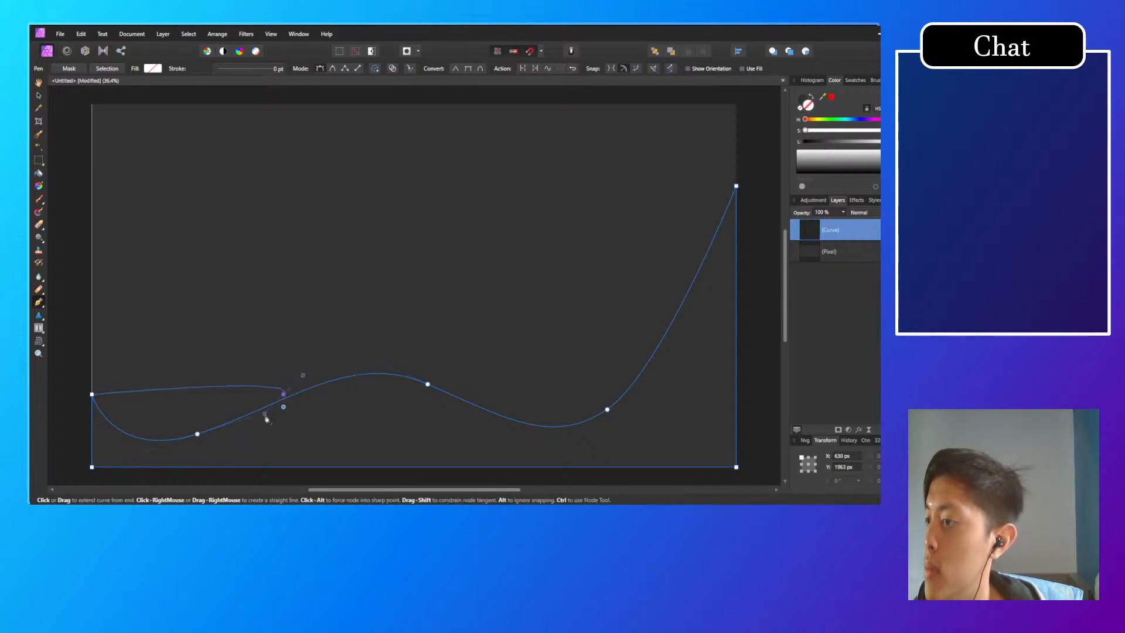
pyautogui.hotkey('ctrl', 'z')
pyautogui.click(283, 409)
pyautogui.hotkey('ctrl', 'z')
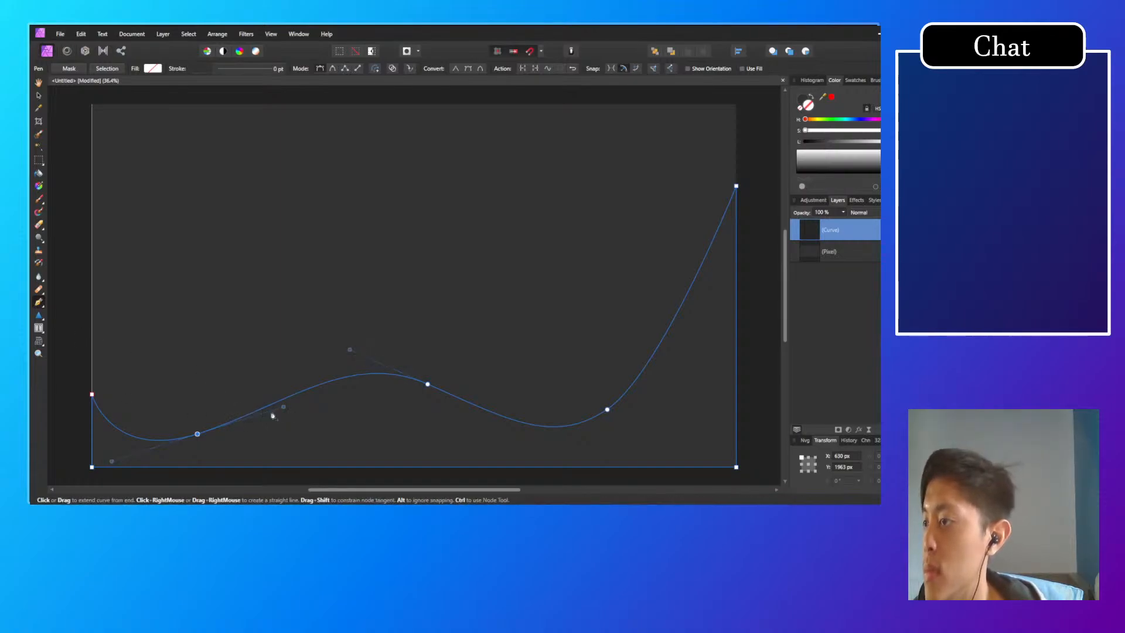
pyautogui.press('Escape')
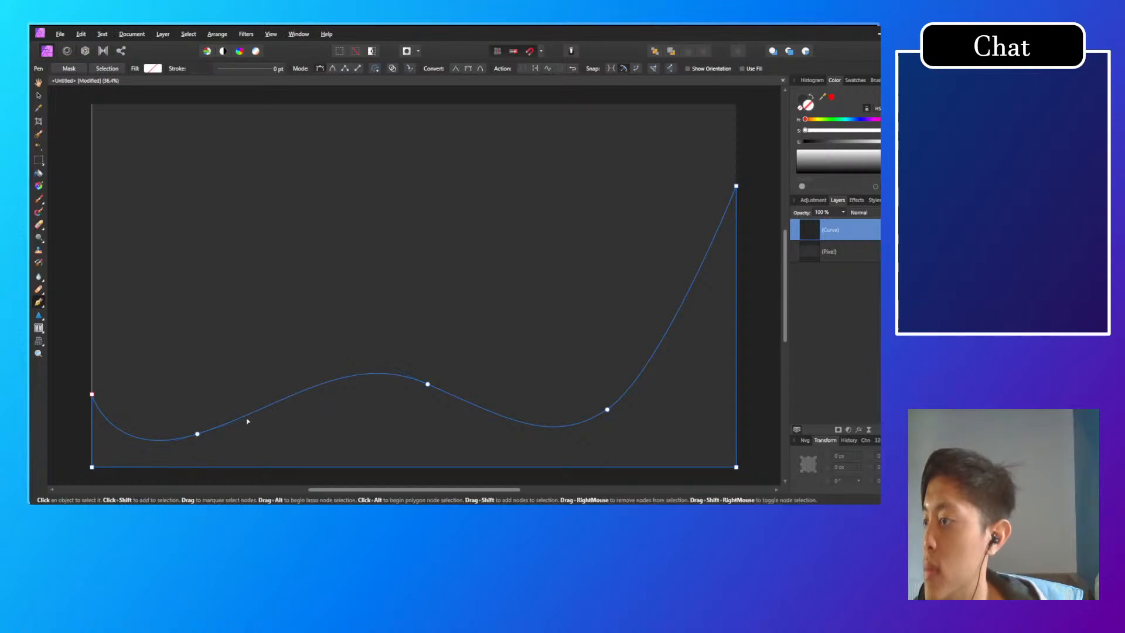
# Step: Shorten the right-hand curve handle of the wave's first trough node, then deselect the node
pyautogui.click(197, 433)
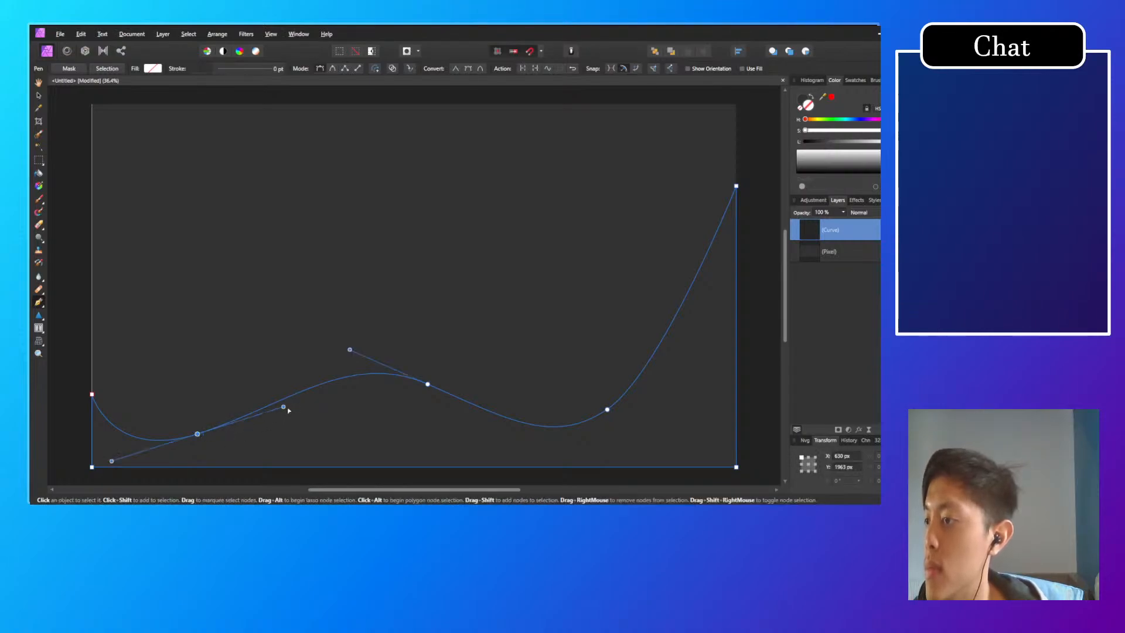
pyautogui.moveTo(269, 412); pyautogui.dragTo(228, 423)
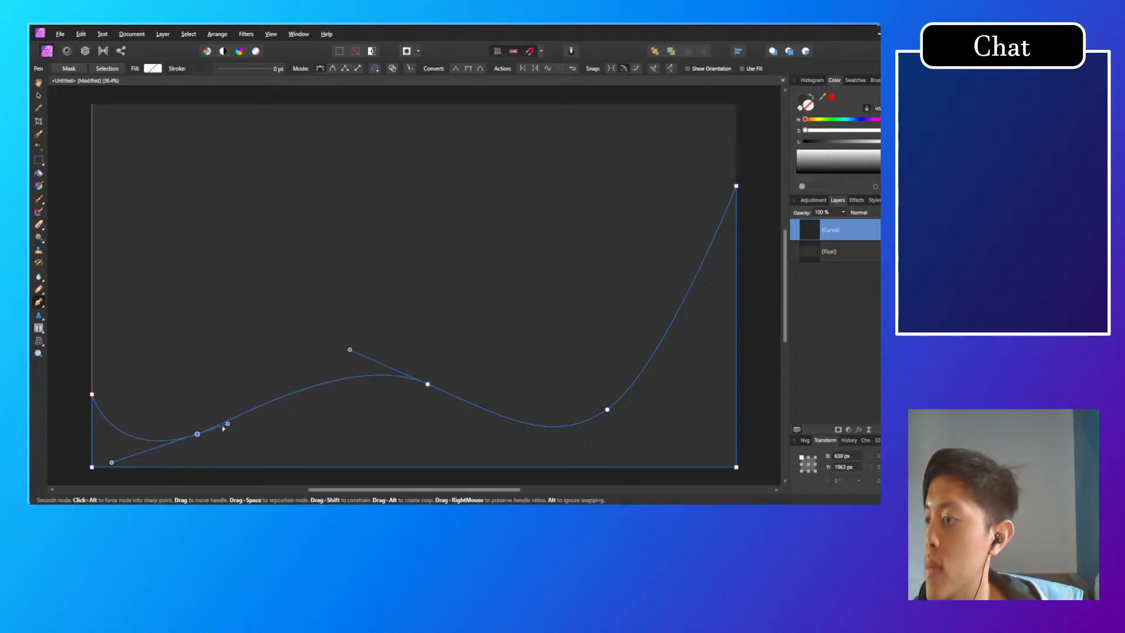
pyautogui.click(111, 467)
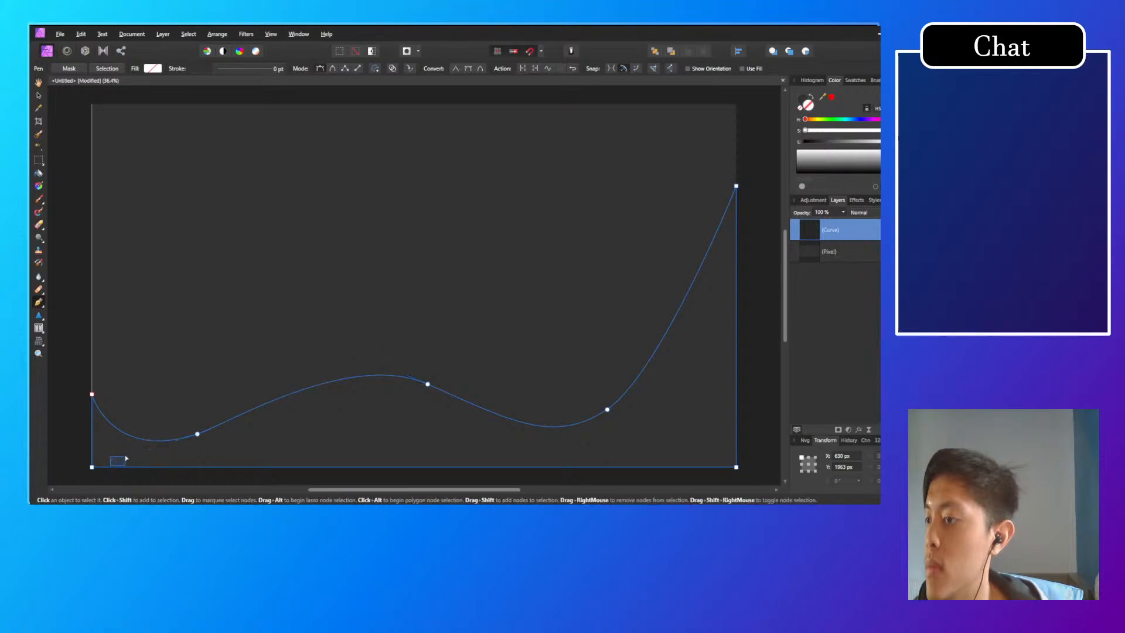
# Step: Move the wave's first trough node to about 567, 1977 px and its middle crest node to about 1841, 1743 px
pyautogui.click(197, 434)
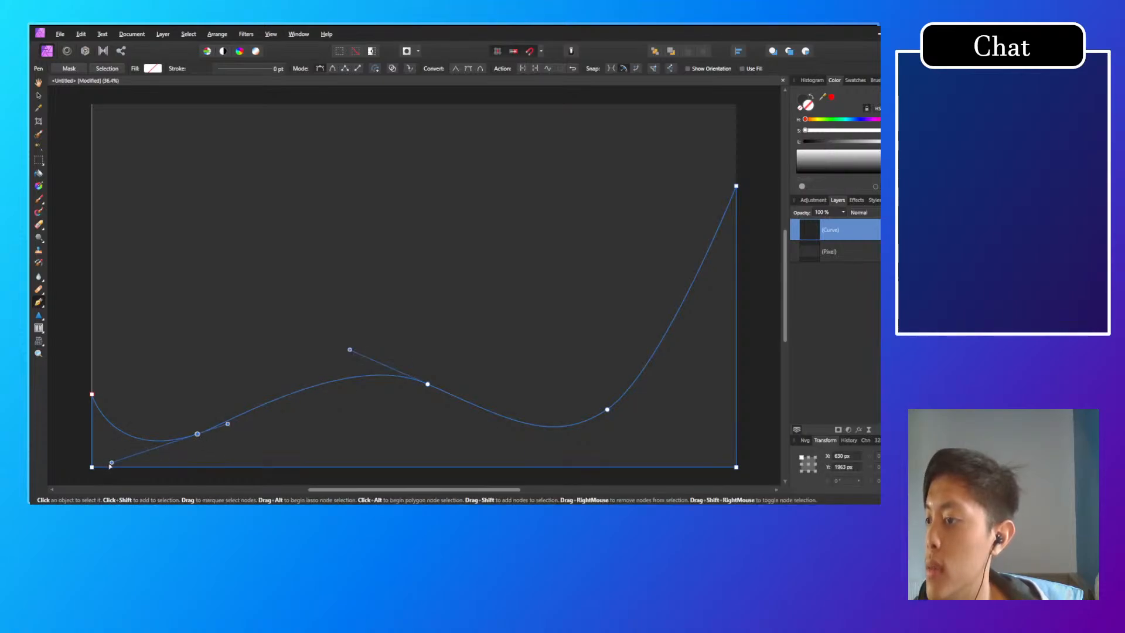
pyautogui.moveTo(111, 463); pyautogui.dragTo(187, 436)
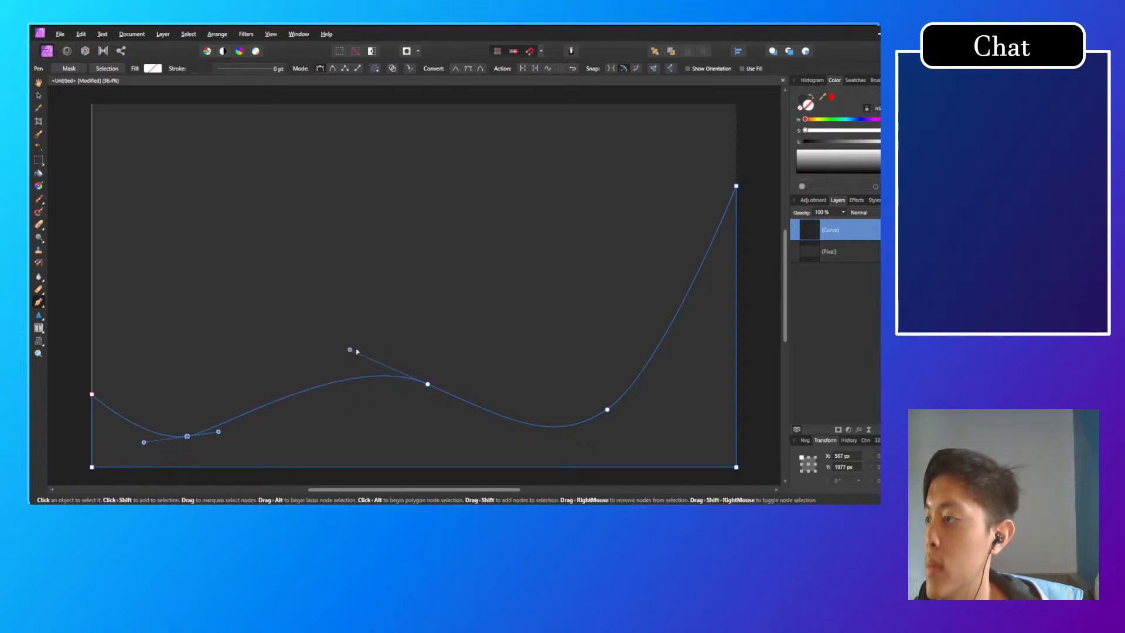
pyautogui.moveTo(350, 349); pyautogui.dragTo(405, 394)
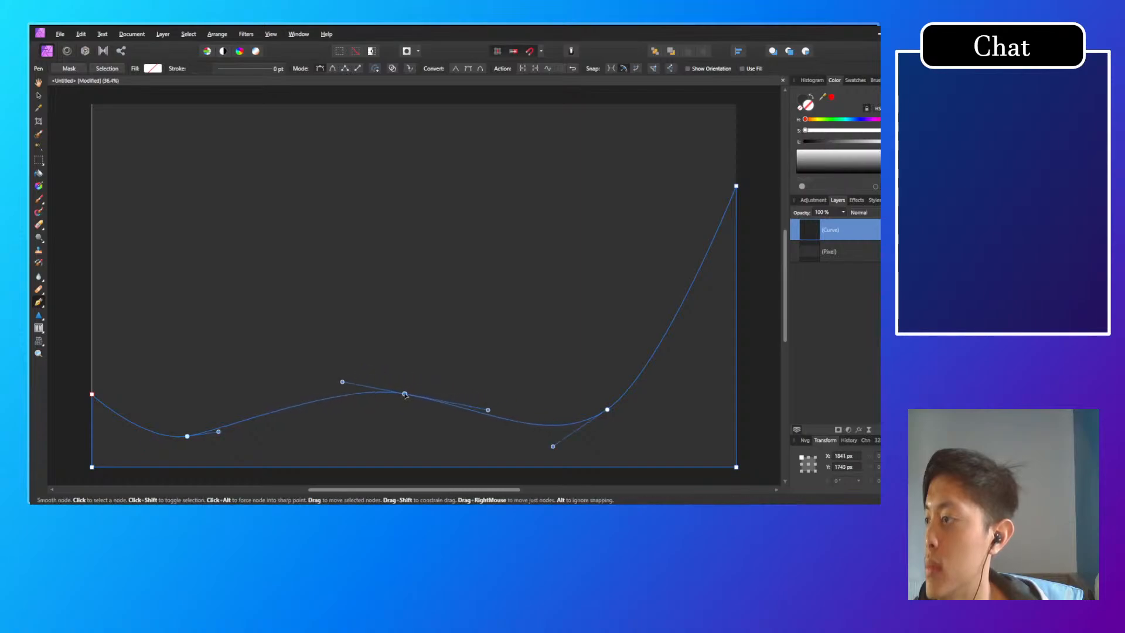
# Step: Try moving the wave's second trough node to about 2966, 1765 px, and undo the move
pyautogui.moveTo(607, 409); pyautogui.dragTo(589, 400)
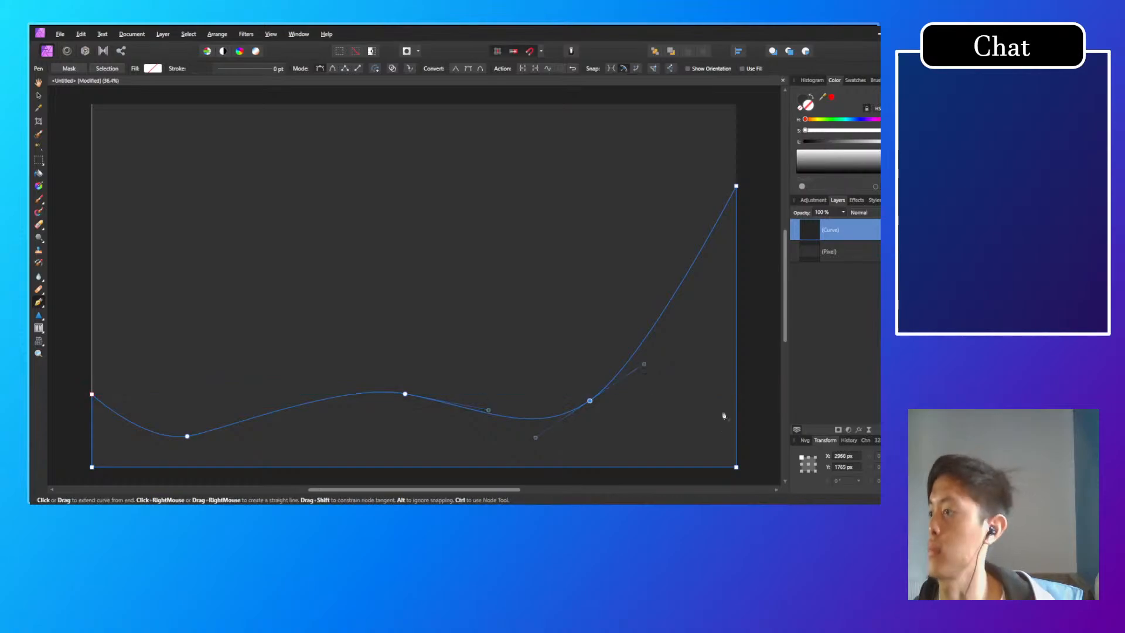
pyautogui.click(40, 315)
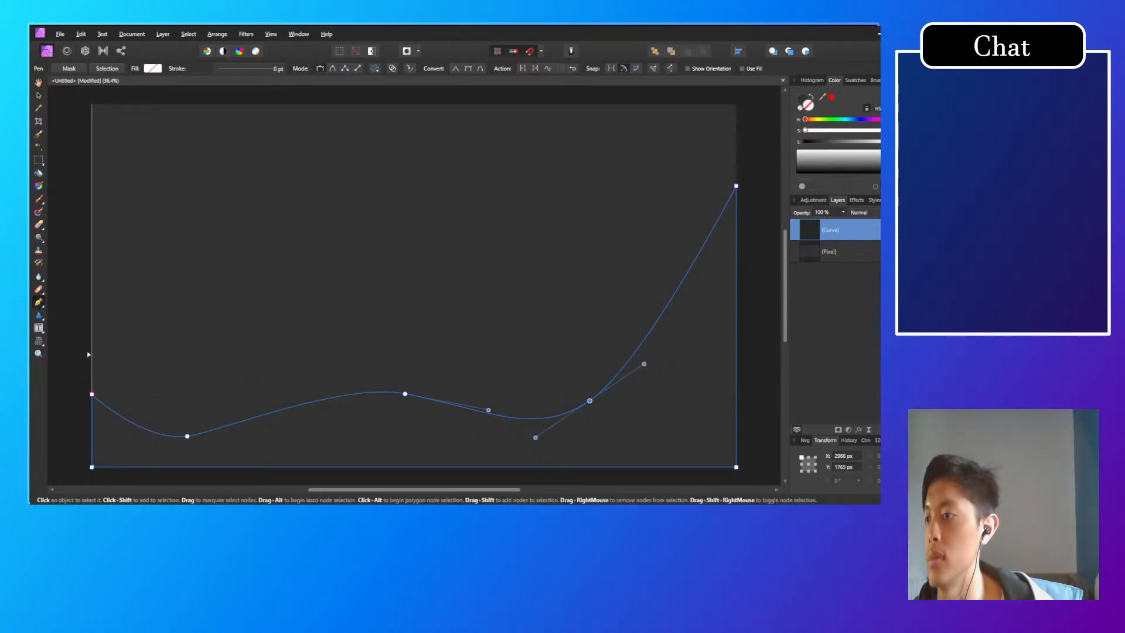
pyautogui.hotkey('ctrl', 'z')
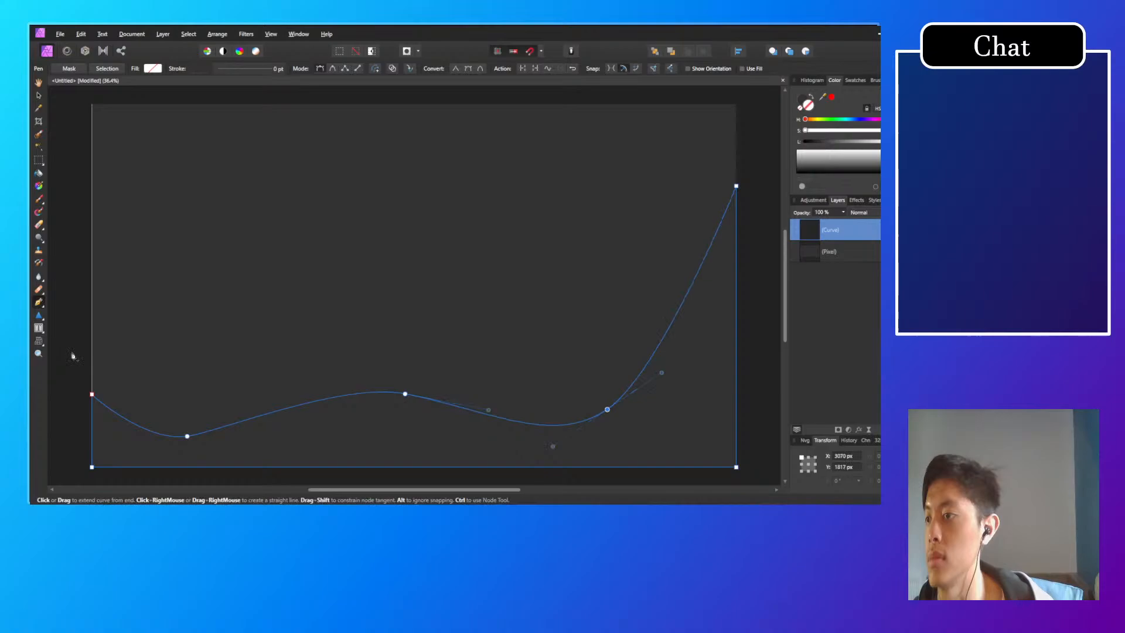
# Step: Reselect the wave curve layer and switch to the Node tool for editing it
pyautogui.click(91, 394)
pyautogui.click(858, 251)
pyautogui.click(831, 232)
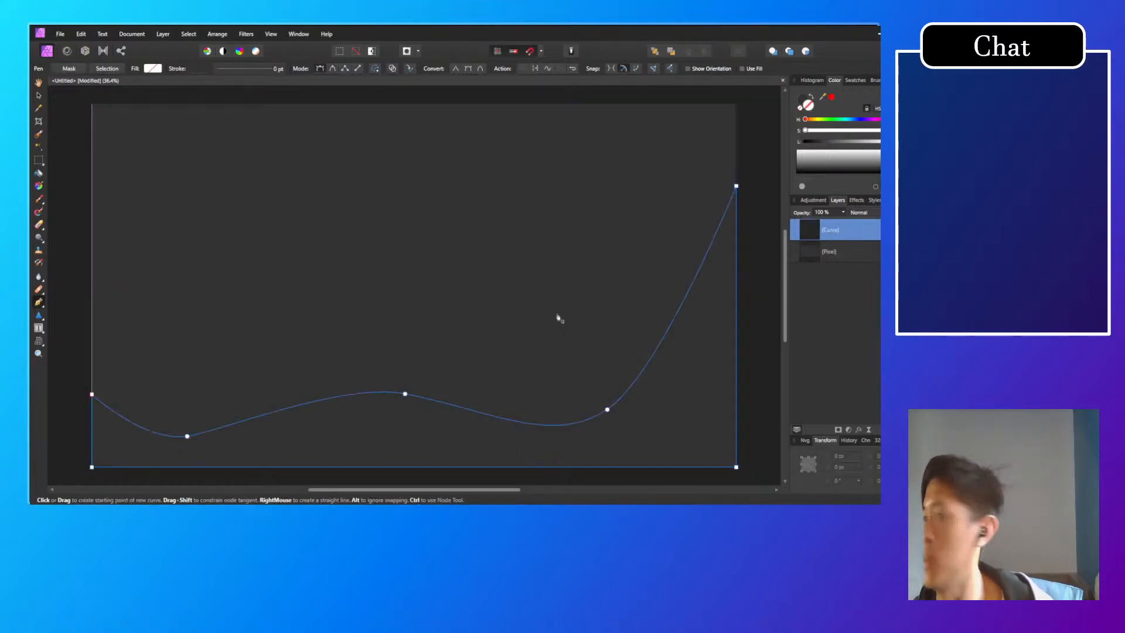
pyautogui.click(39, 302)
pyautogui.click(61, 314)
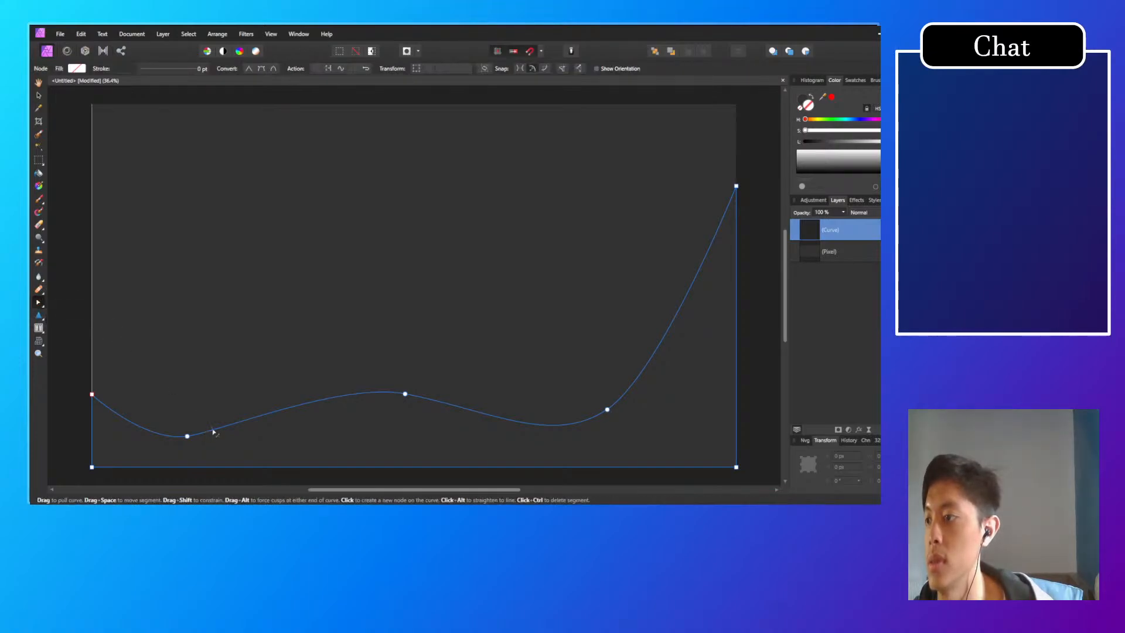
pyautogui.moveTo(377, 428); pyautogui.dragTo(385, 412)
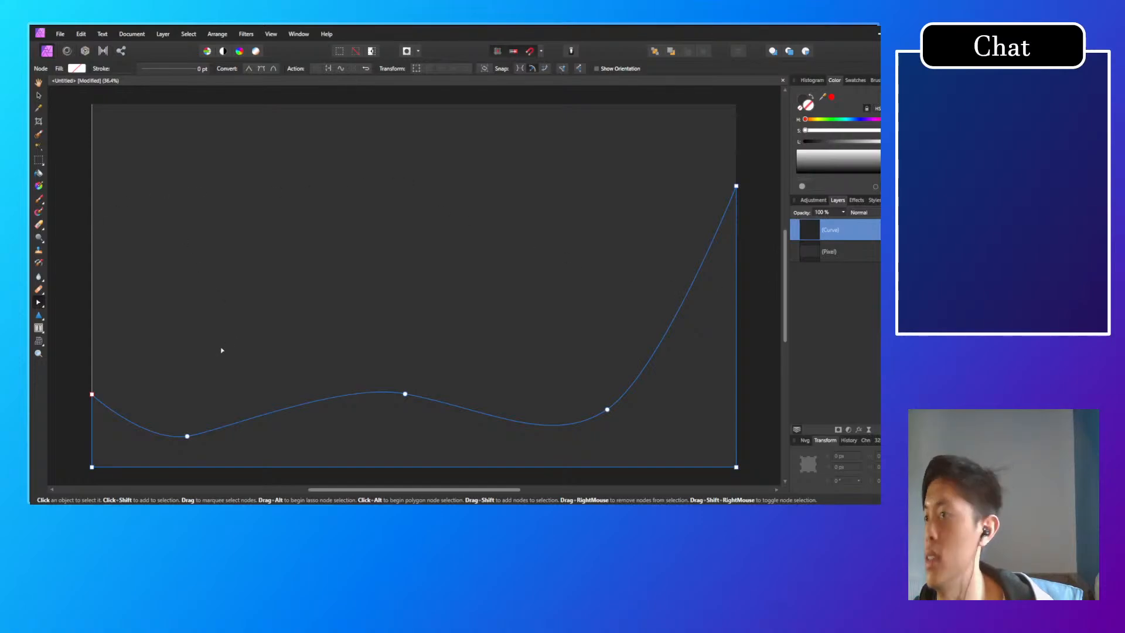
# Step: Try to pick up the wave with the Move tool by its unfilled interior
pyautogui.click(39, 96)
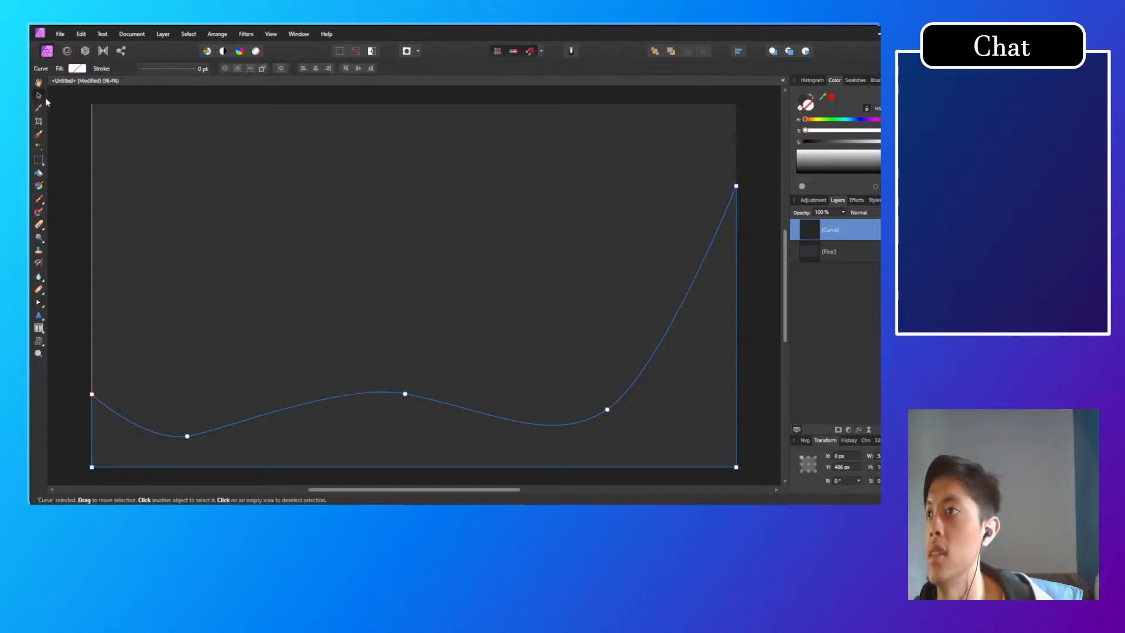
pyautogui.moveTo(388, 412)
pyautogui.mouseDown()
pyautogui.moveTo(377, 384)
pyautogui.moveTo(388, 356)
pyautogui.moveTo(390, 429)
pyautogui.mouseUp()
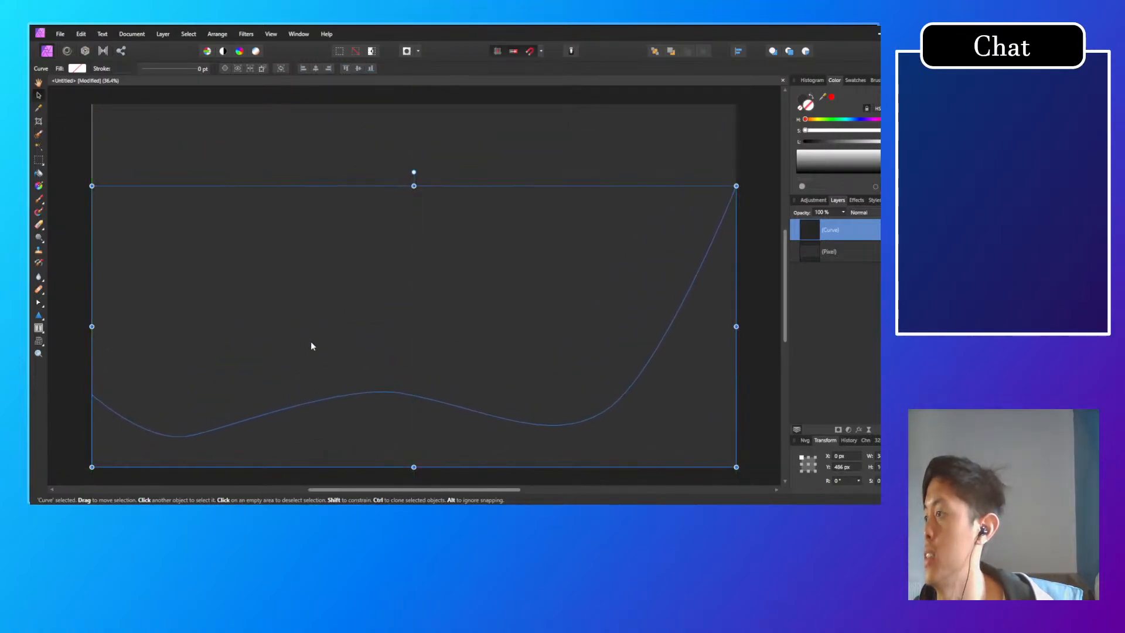
pyautogui.click(83, 397)
pyautogui.click(406, 416)
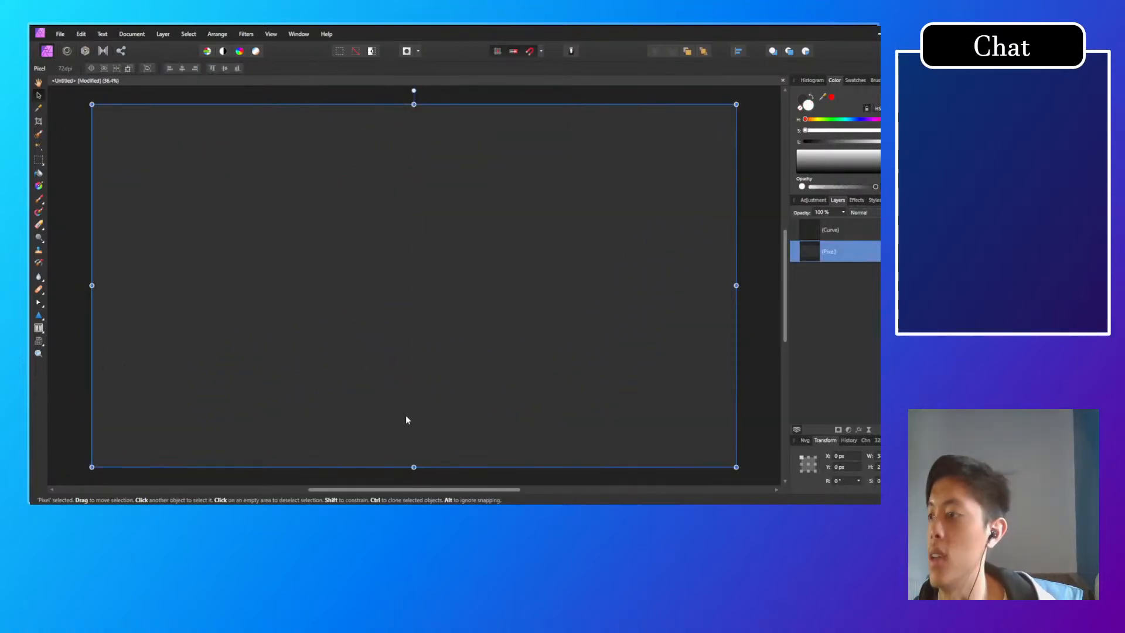
# Step: Fill the wave curve with a dark golden yellow at saturation 100 and lightness 37, then deselect it
pyautogui.click(821, 231)
pyautogui.click(77, 69)
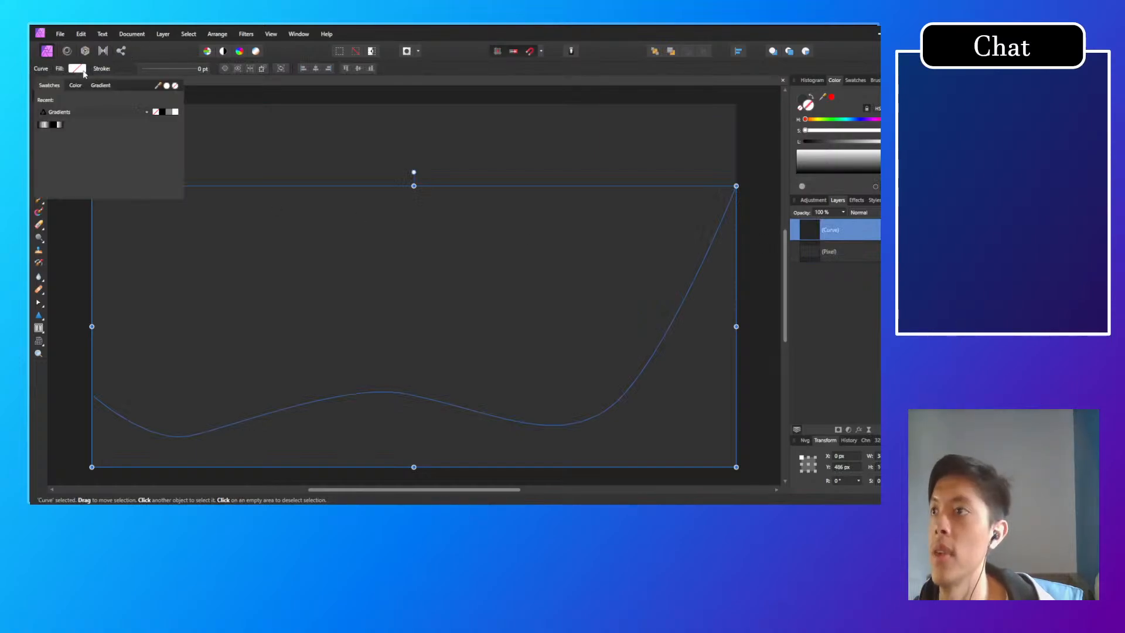
pyautogui.click(75, 85)
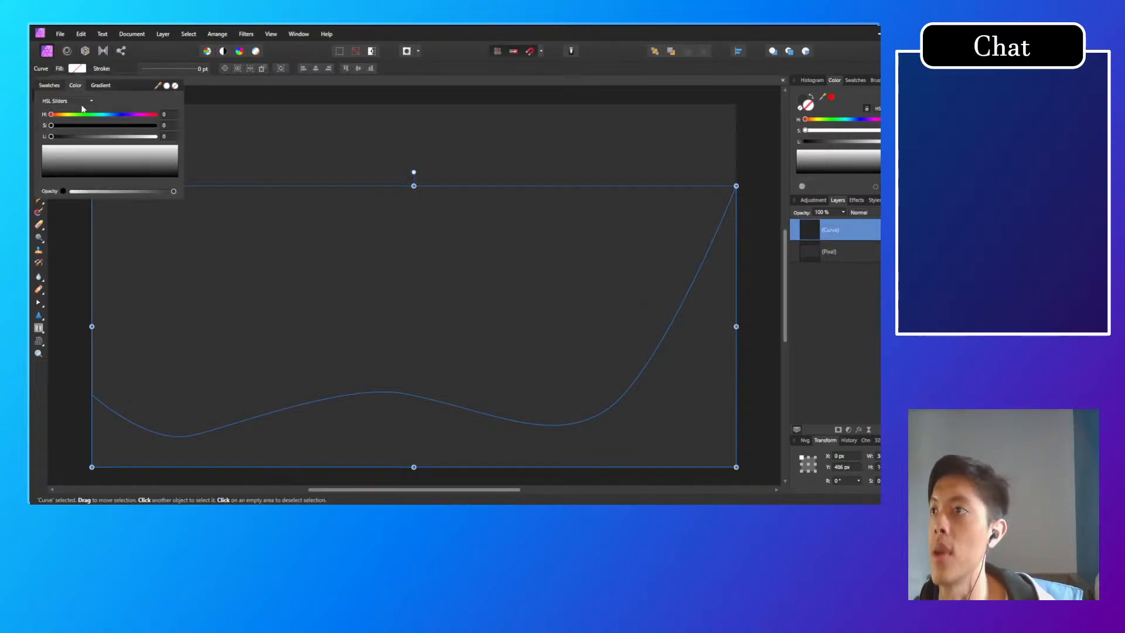
pyautogui.moveTo(60, 117); pyautogui.dragTo(190, 132)
pyautogui.moveTo(51, 137); pyautogui.dragTo(91, 138)
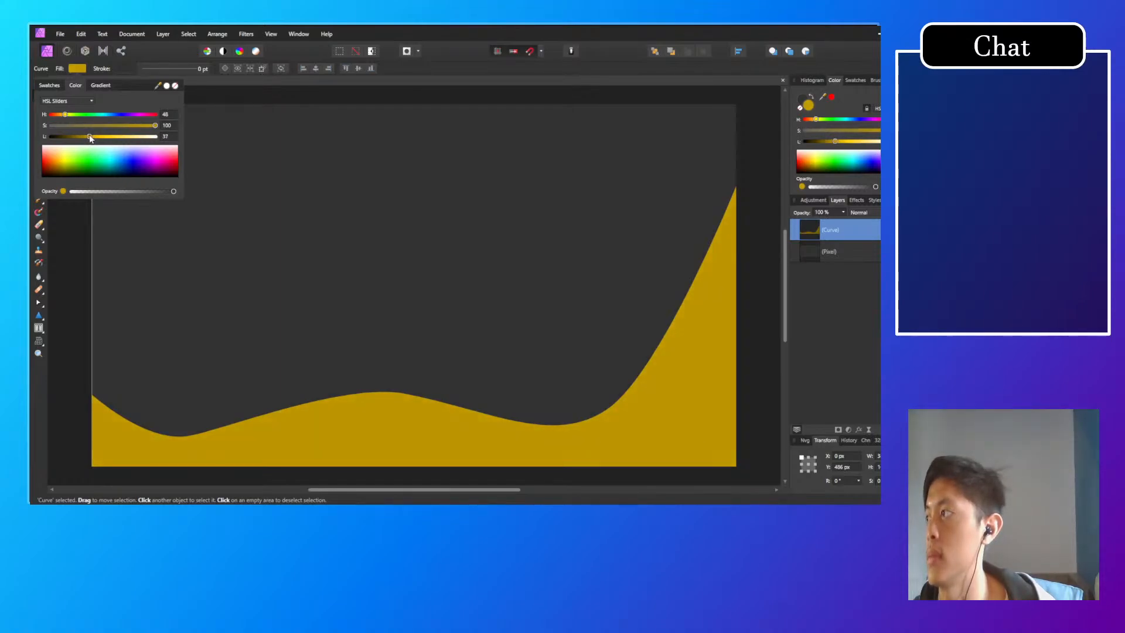
pyautogui.moveTo(91, 138); pyautogui.dragTo(90, 137)
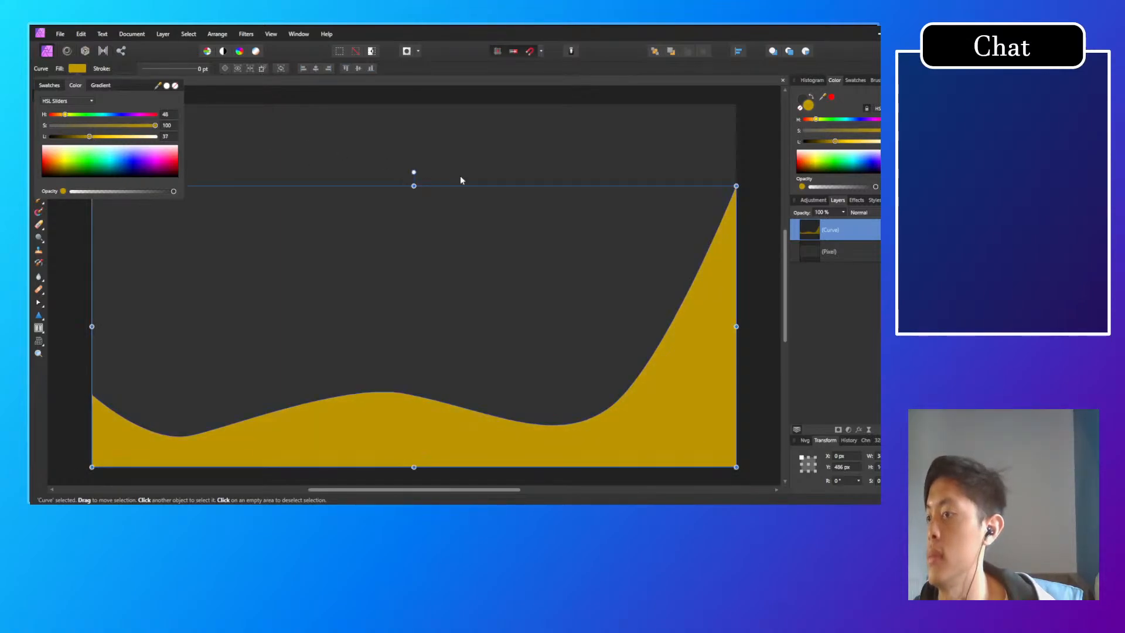
pyautogui.click(772, 286)
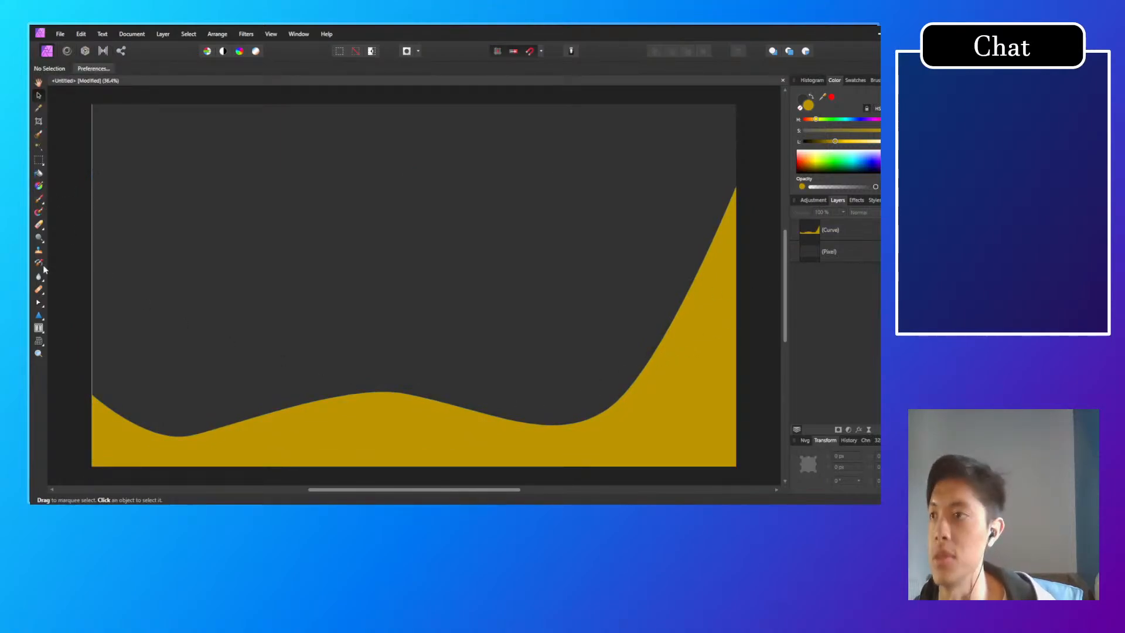
# Step: With the Node tool, pull an added left-edge node off the canvas and the wave's start node to about 283, 1751 px; undo a trough node move
pyautogui.click(39, 303)
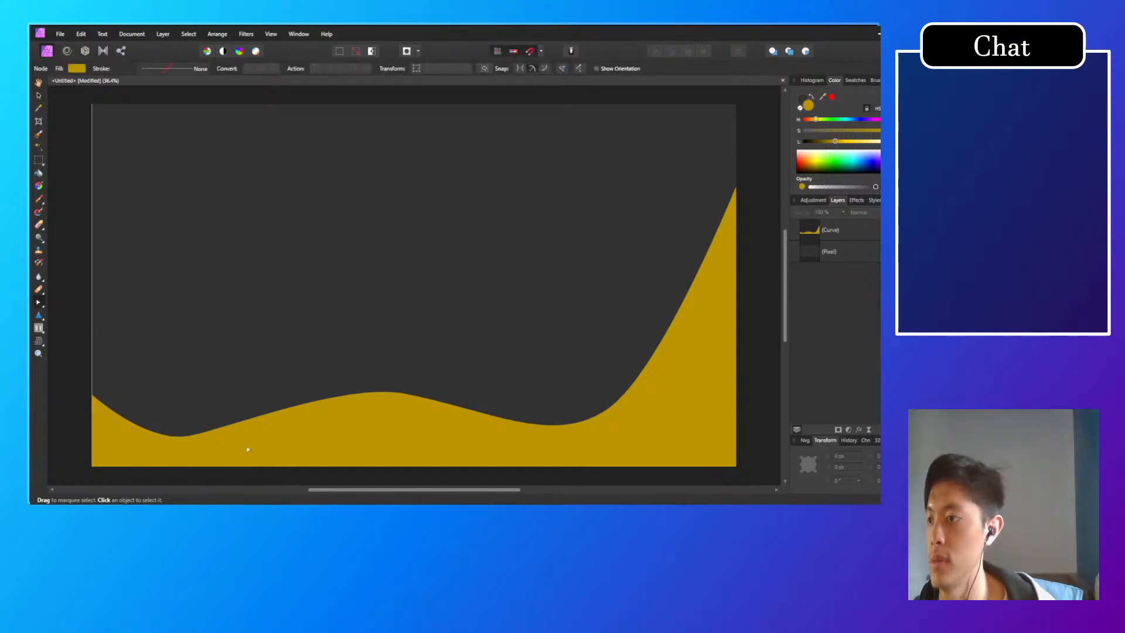
pyautogui.click(248, 450)
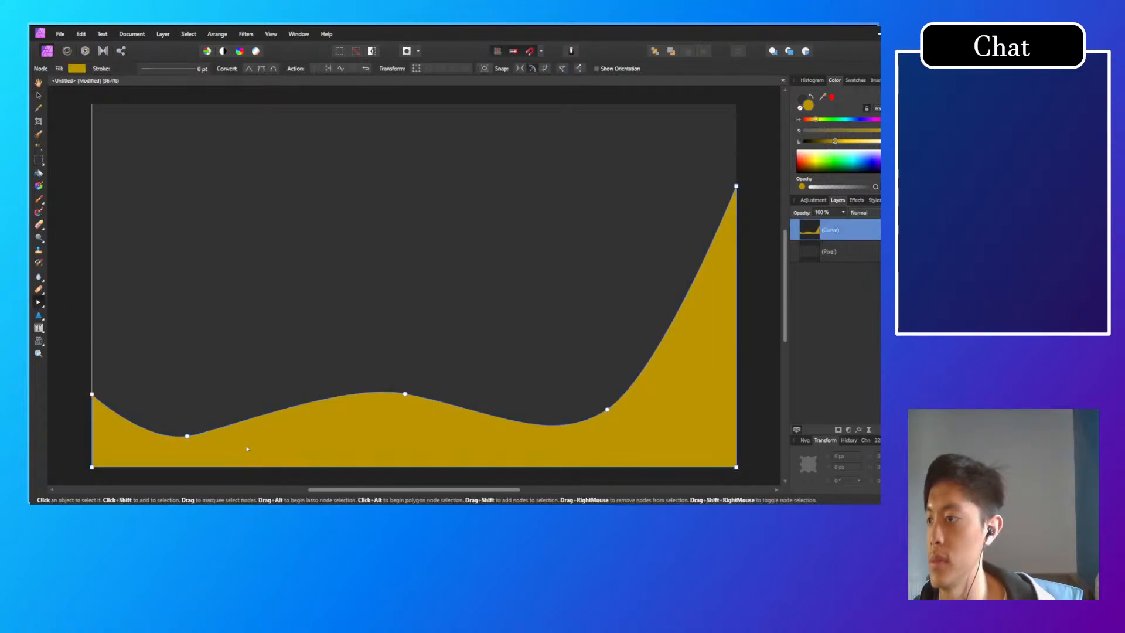
pyautogui.click(92, 414)
pyautogui.moveTo(92, 413); pyautogui.dragTo(140, 399)
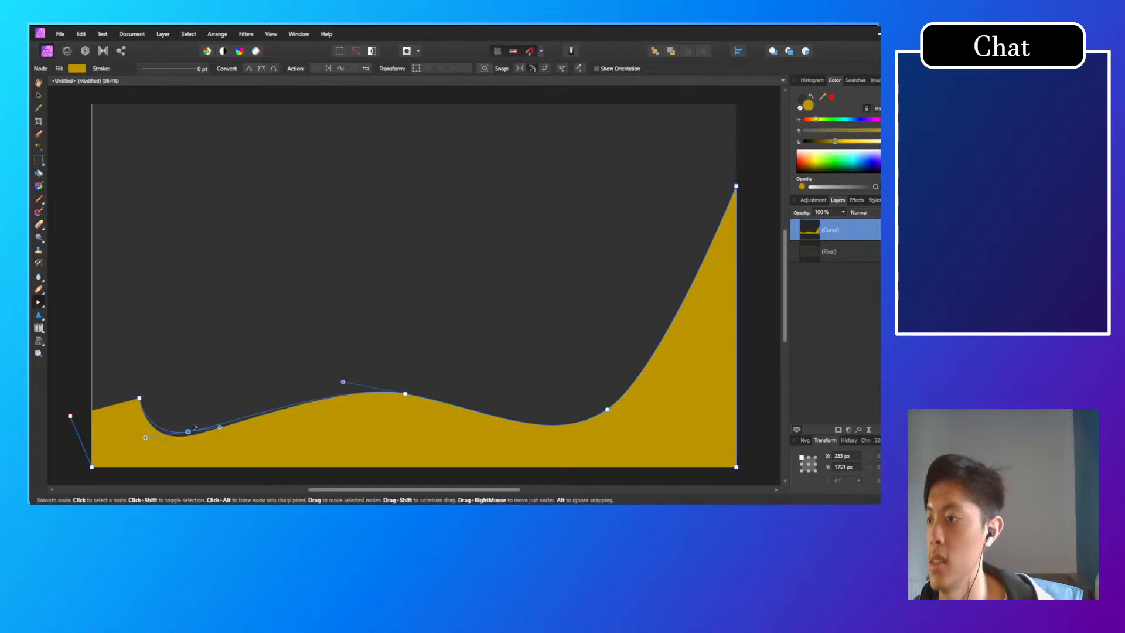
pyautogui.moveTo(187, 436); pyautogui.dragTo(256, 382)
pyautogui.hotkey('ctrl', 'z')
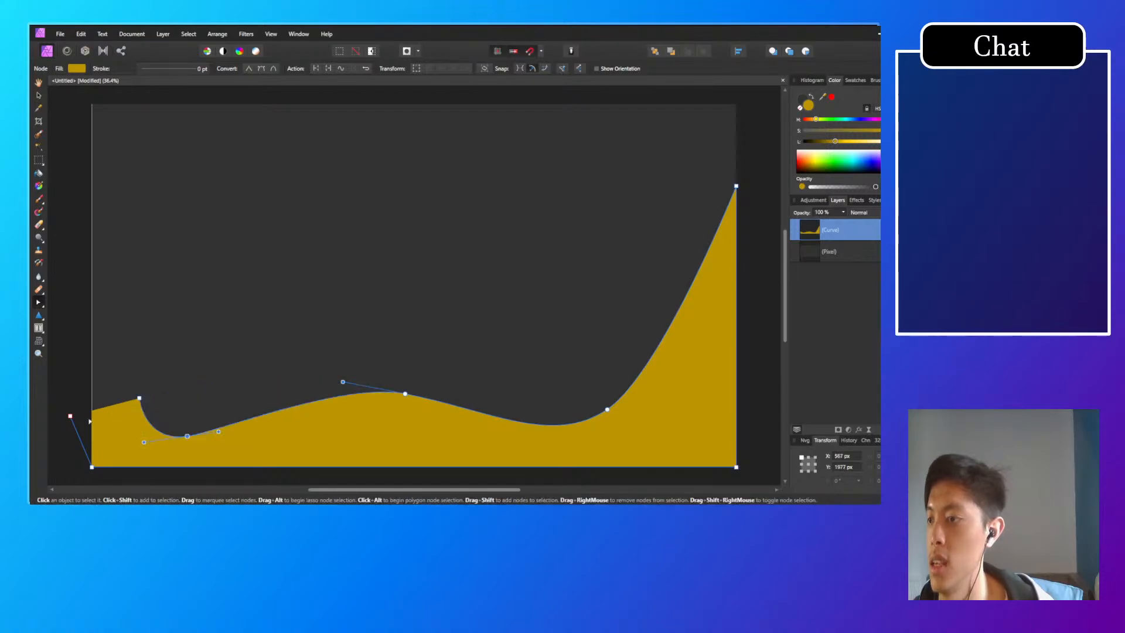
# Step: Move the wave's bottom-left corner node inward along the base and its start node to about 706, 1548 px
pyautogui.click(92, 416)
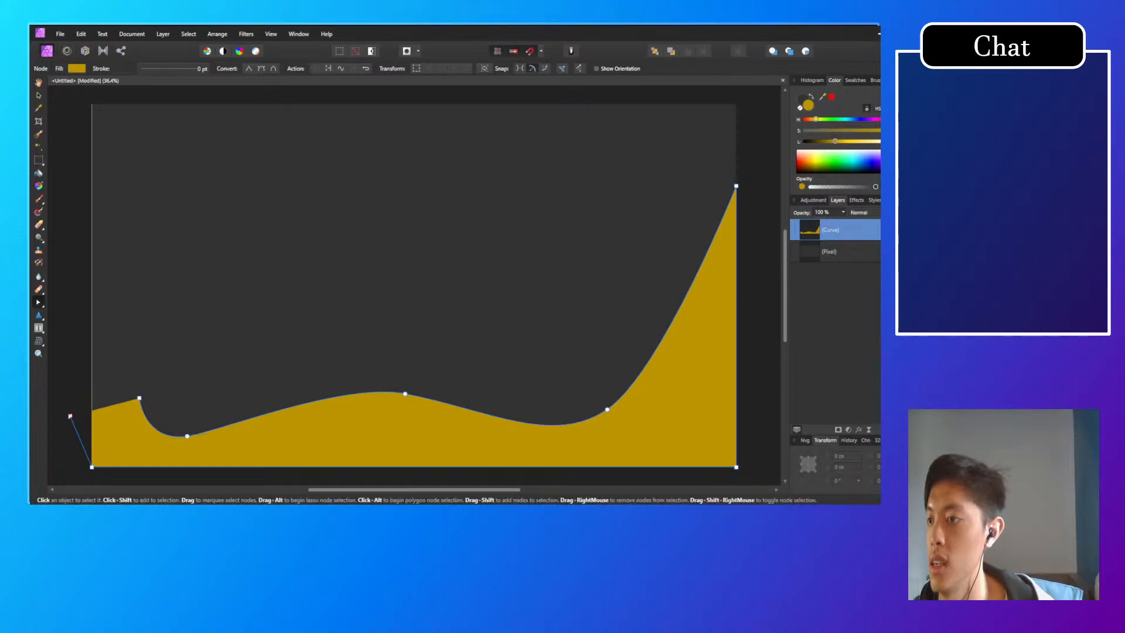
pyautogui.moveTo(95, 469); pyautogui.dragTo(176, 462)
pyautogui.click(140, 400)
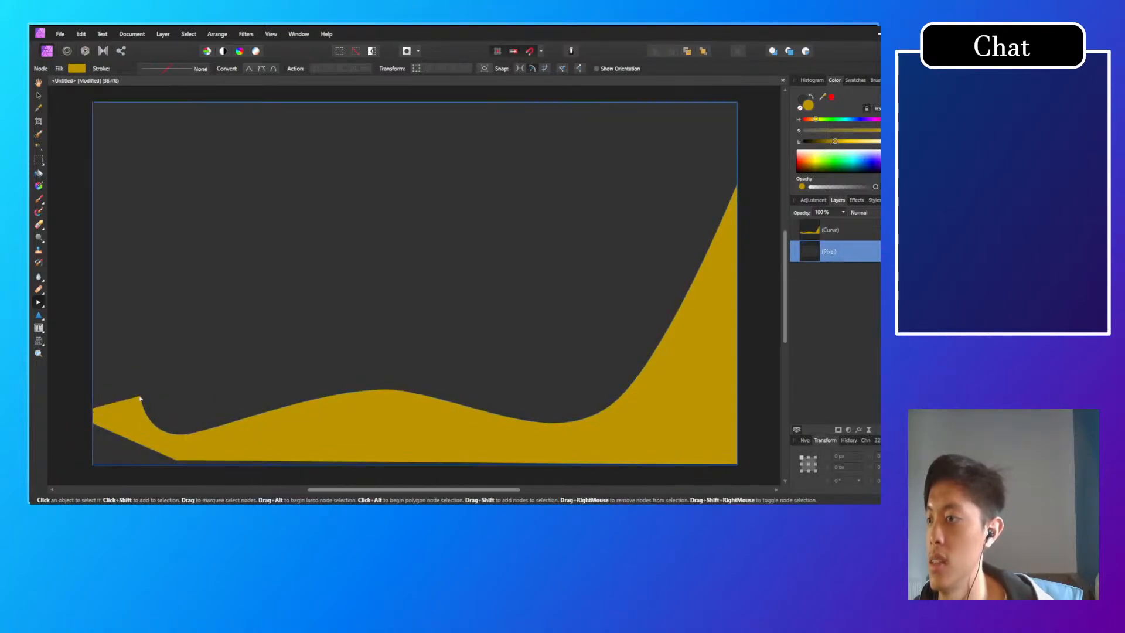
pyautogui.click(141, 400)
pyautogui.moveTo(142, 399); pyautogui.dragTo(211, 361)
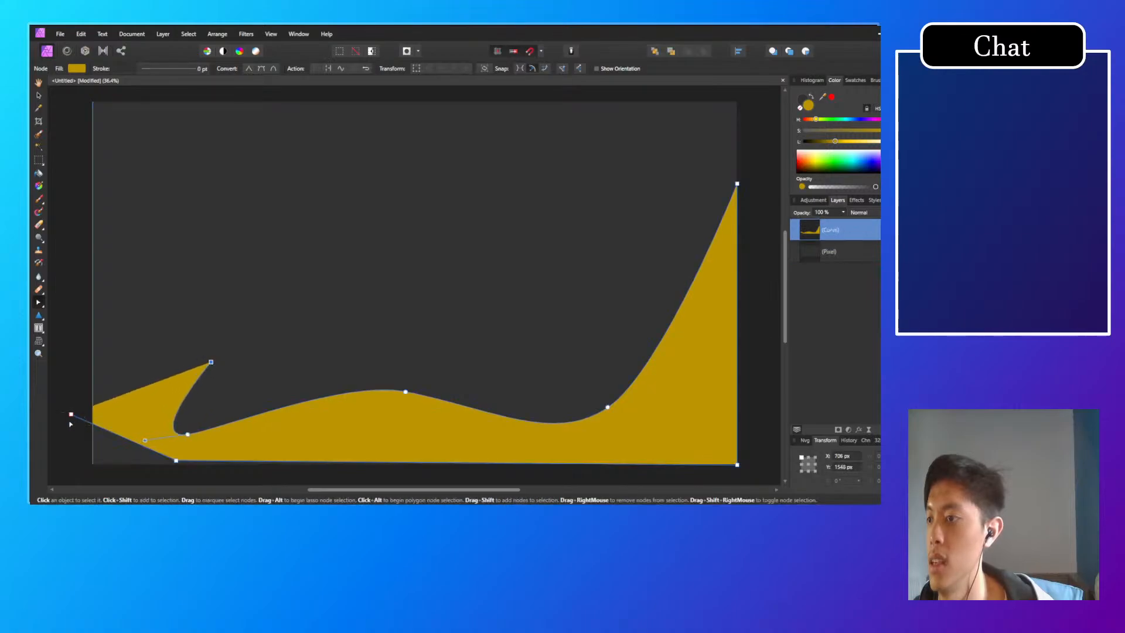
# Step: Move the extra left-side node to about 36, 1863 px and the bottom-left node back to the canvas corner at 0, 2160 px
pyautogui.moveTo(71, 415); pyautogui.dragTo(98, 415)
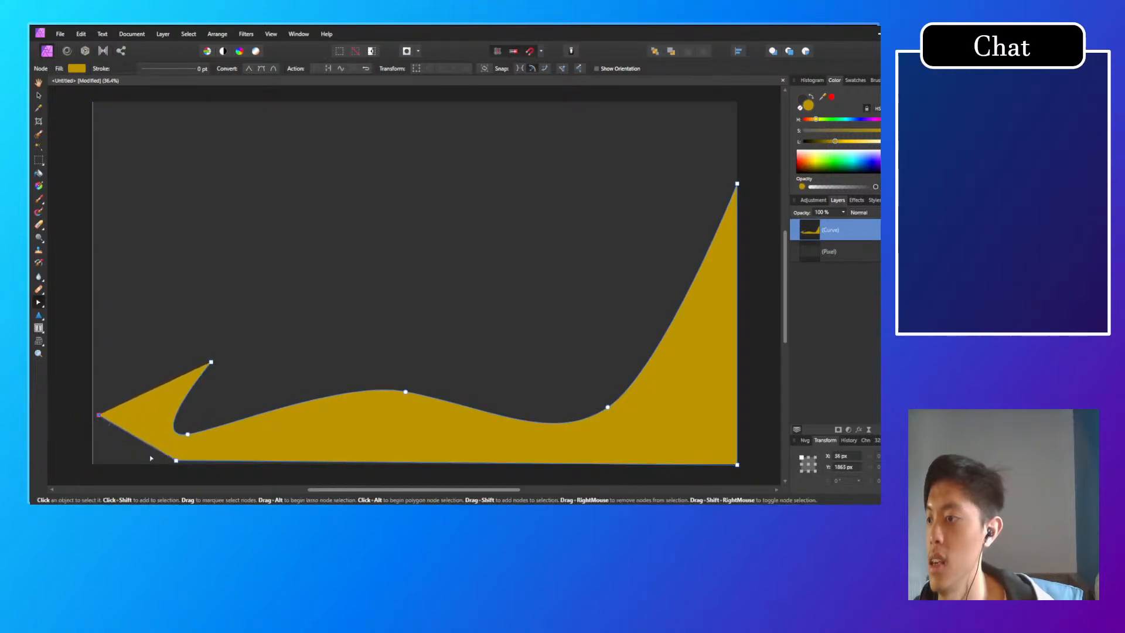
pyautogui.moveTo(175, 461); pyautogui.dragTo(92, 464)
pyautogui.press('alt')
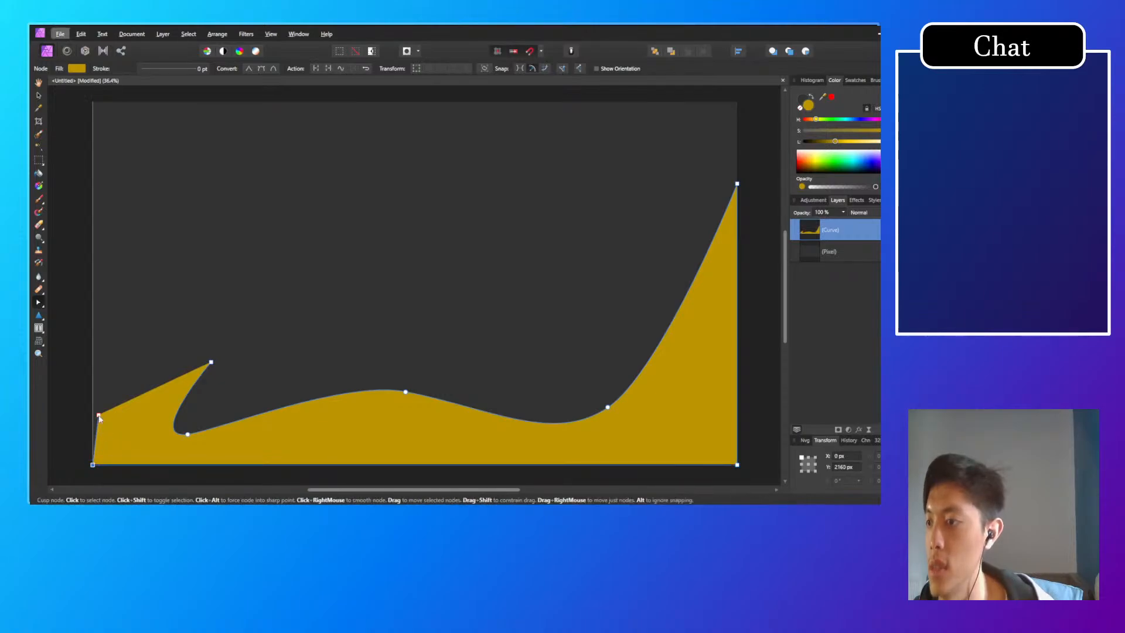
# Step: Delete the extra node on the wave's left side using the Node tool
pyautogui.click(39, 302)
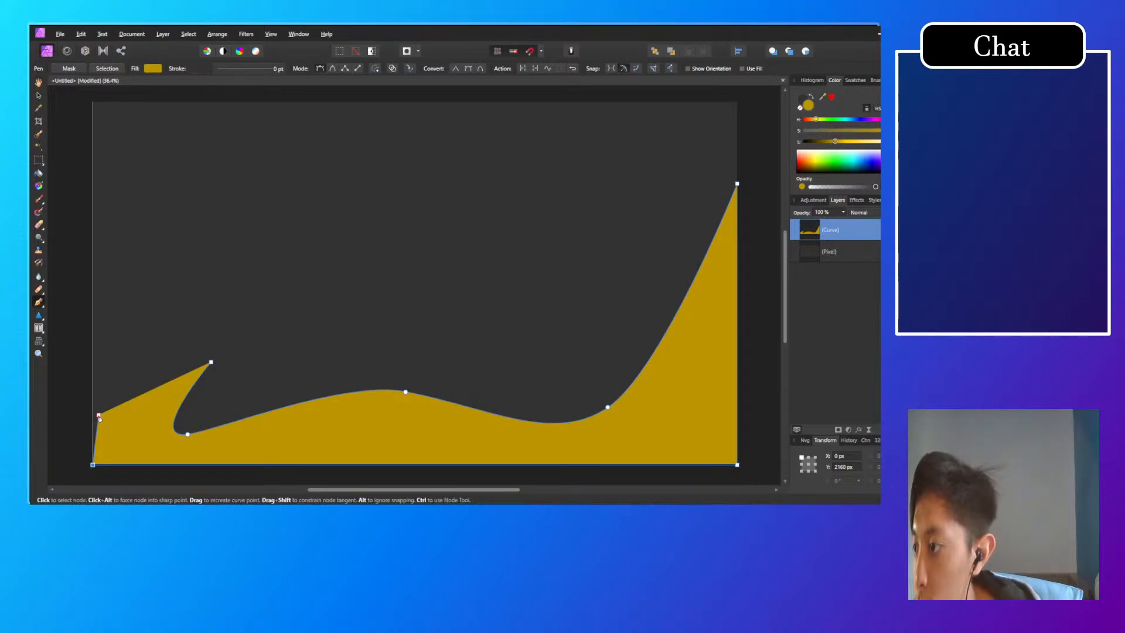
pyautogui.press('ctrl')
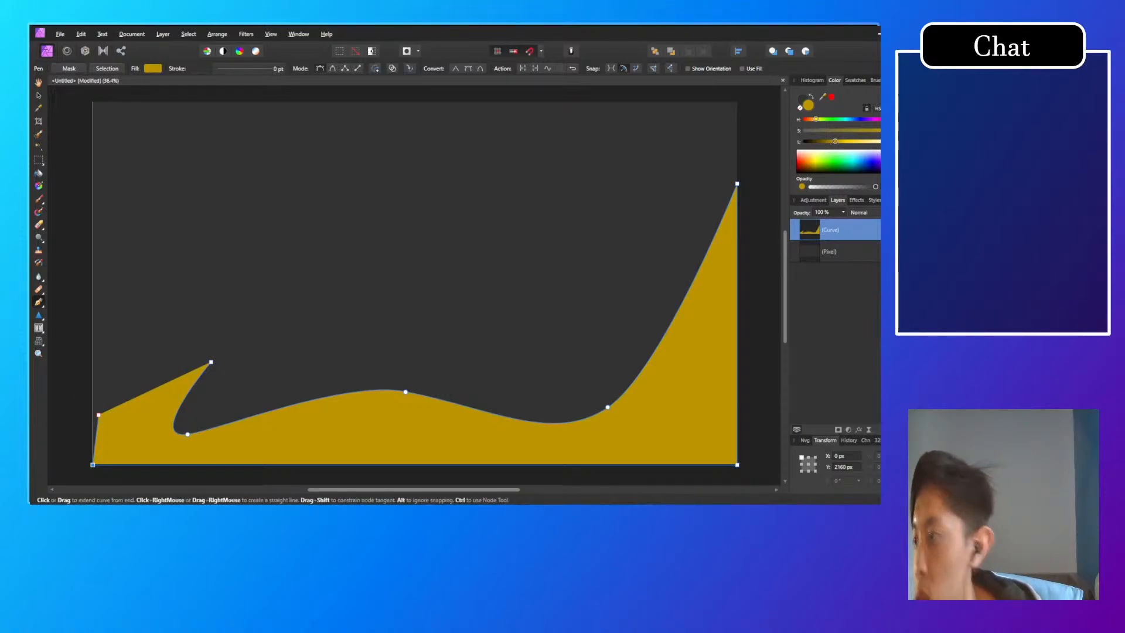
pyautogui.click(42, 302)
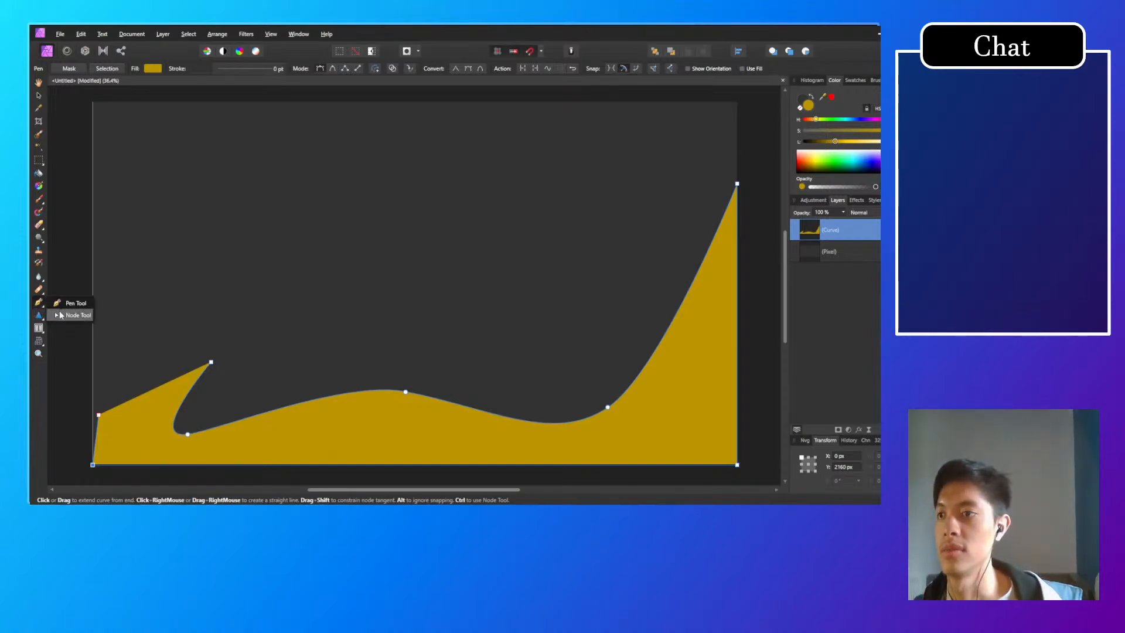
pyautogui.click(63, 315)
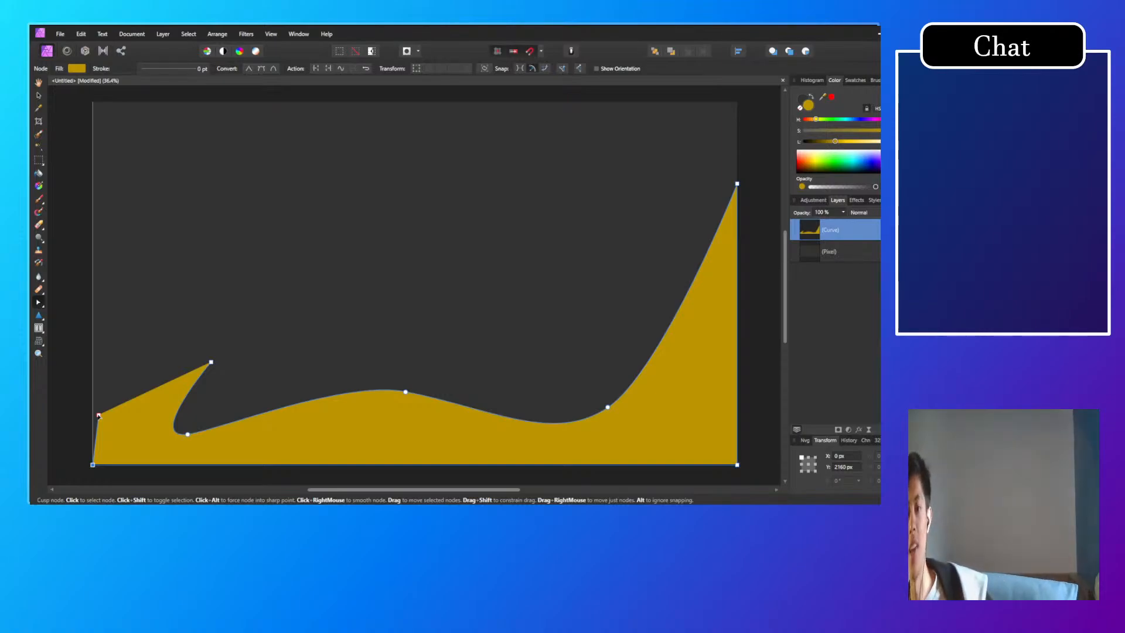
pyautogui.moveTo(98, 415); pyautogui.dragTo(109, 415)
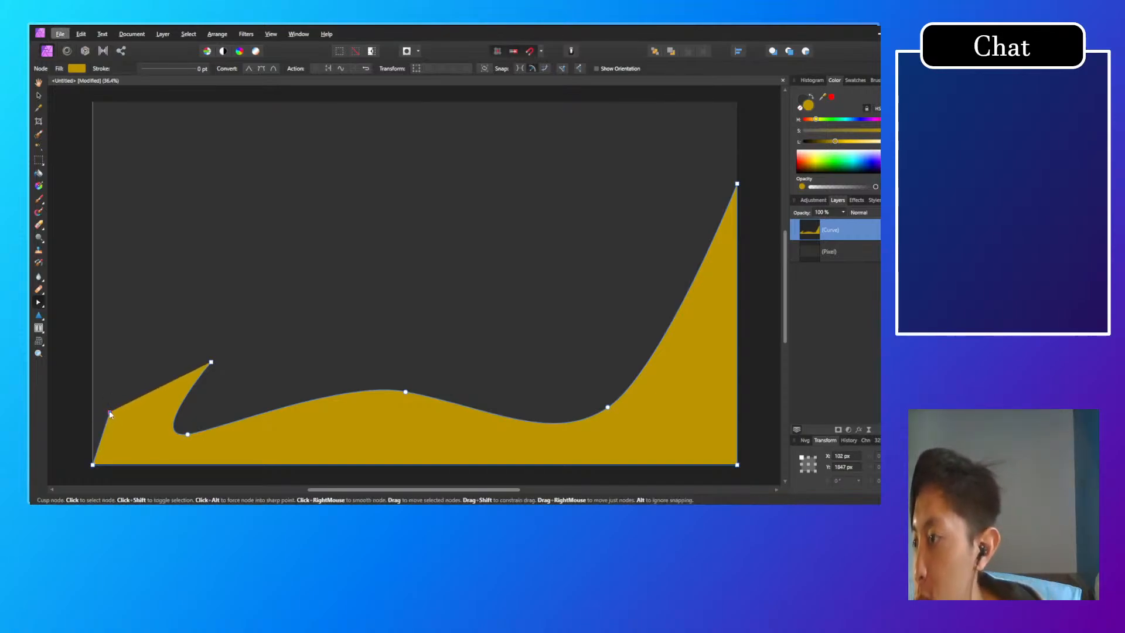
pyautogui.press('alt')
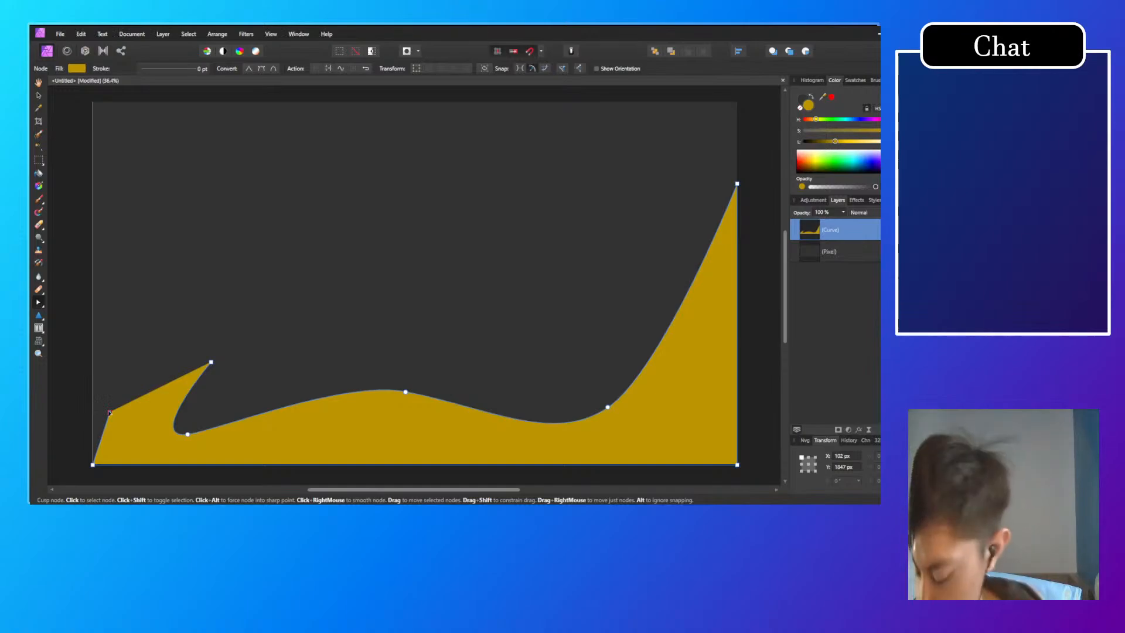
pyautogui.press('Delete')
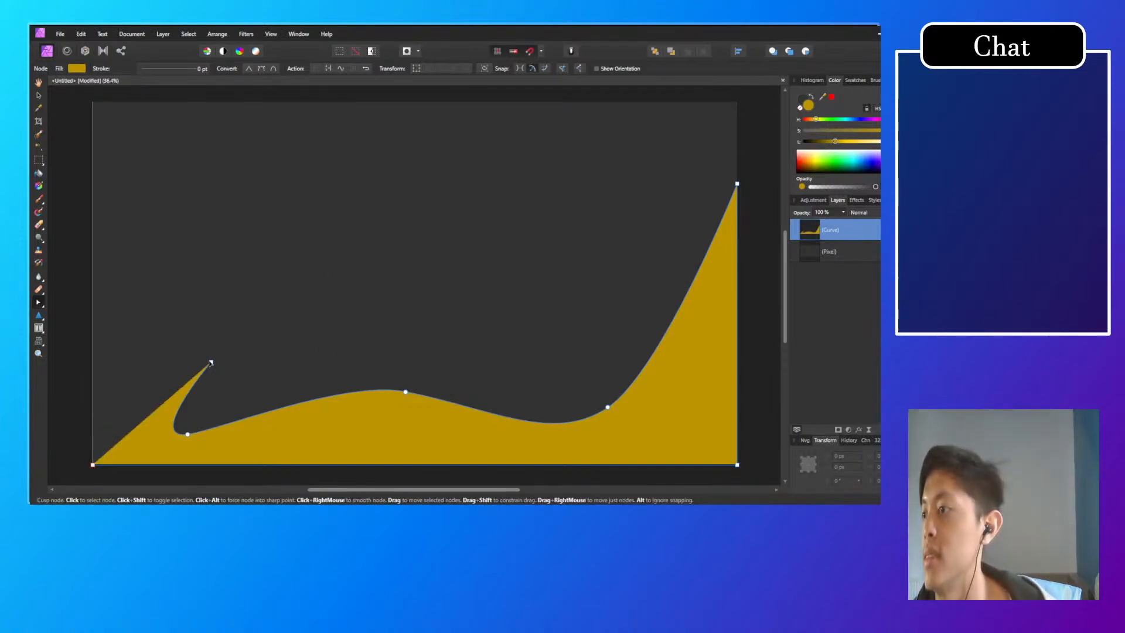
# Step: Move the wave's start node onto the canvas's left edge at about 0, 1965 px, lower its top-right node to about mid-canvas height, and deselect
pyautogui.moveTo(208, 364); pyautogui.dragTo(93, 432)
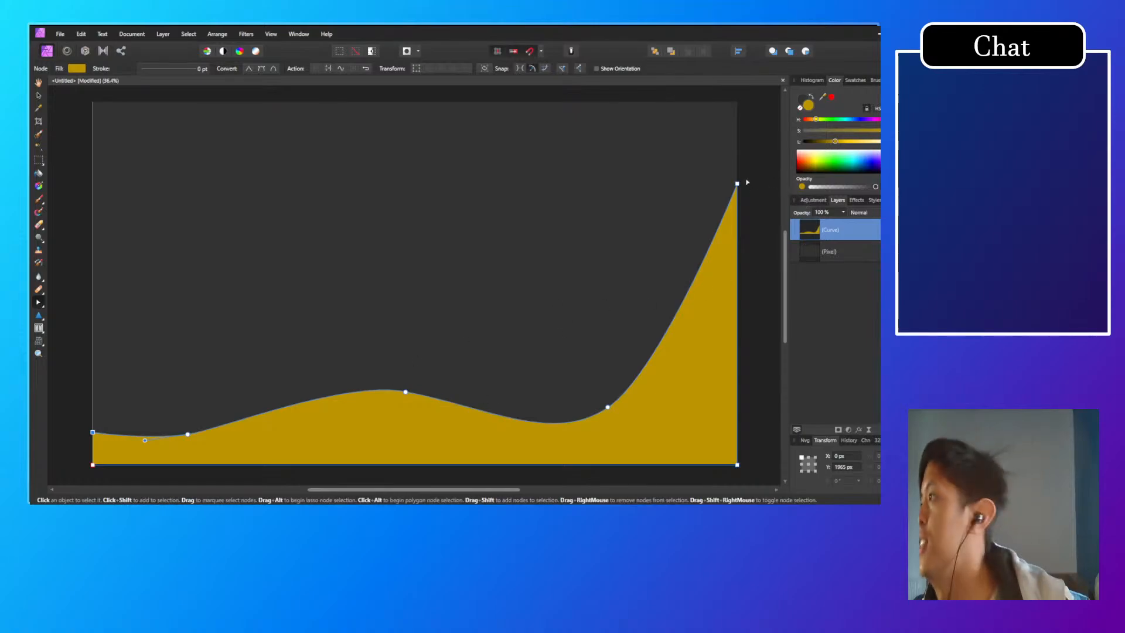
pyautogui.moveTo(737, 185); pyautogui.dragTo(737, 279)
pyautogui.click(695, 310)
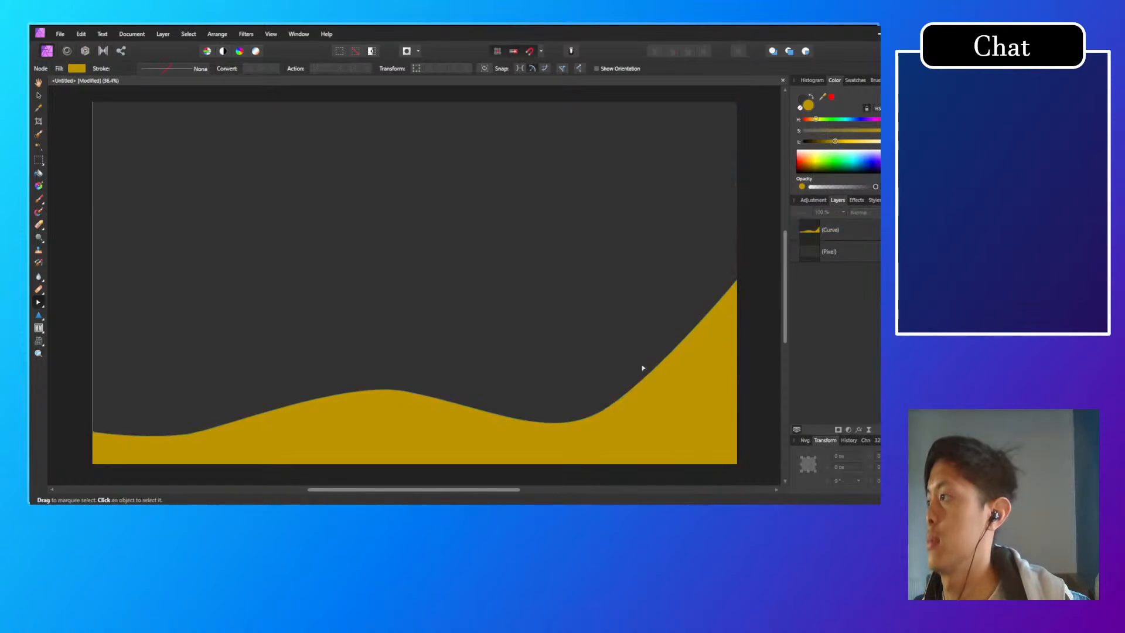
# Step: Try lowering the wave's start node to 0, 2160 px and raising the neighbouring node slightly
pyautogui.click(107, 444)
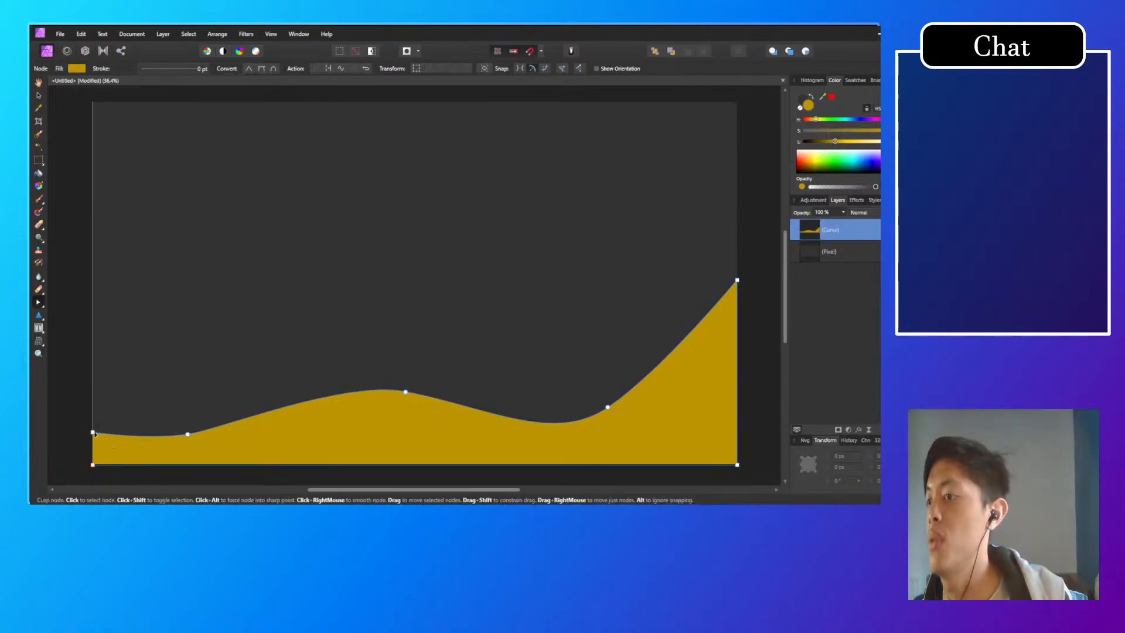
pyautogui.moveTo(92, 432); pyautogui.dragTo(92, 465)
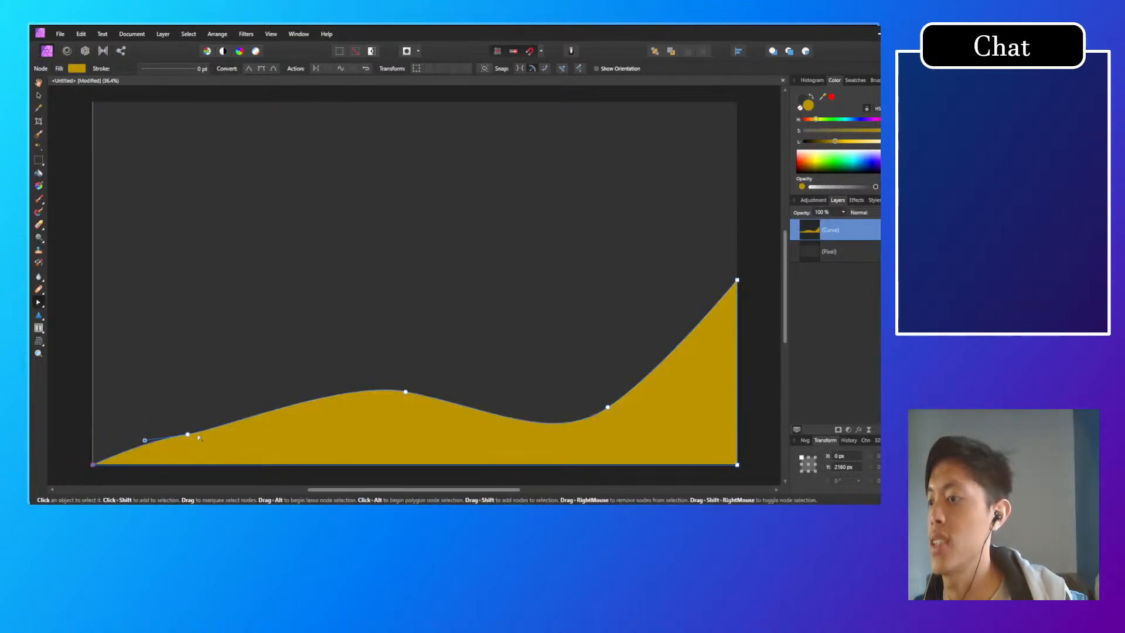
pyautogui.moveTo(187, 434)
pyautogui.mouseDown()
pyautogui.moveTo(188, 446)
pyautogui.moveTo(183, 420)
pyautogui.mouseUp()
pyautogui.moveTo(93, 465); pyautogui.dragTo(92, 432)
pyautogui.hotkey('ctrl', 'z')
pyautogui.hotkey('ctrl', 'z')
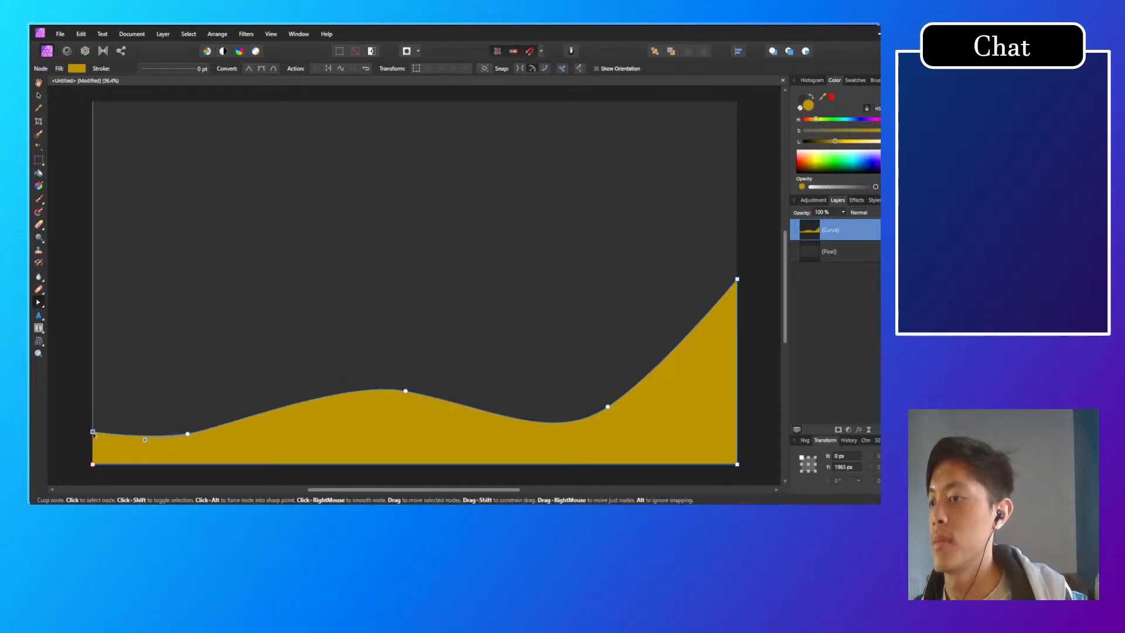
# Step: Lower the wave's start node to 0, 2050 px, its neighbouring node close to the base and its crest node to about 1781, 1858 px, and deselect
pyautogui.moveTo(92, 432)
pyautogui.mouseDown()
pyautogui.moveTo(93, 456)
pyautogui.moveTo(92, 446)
pyautogui.mouseUp()
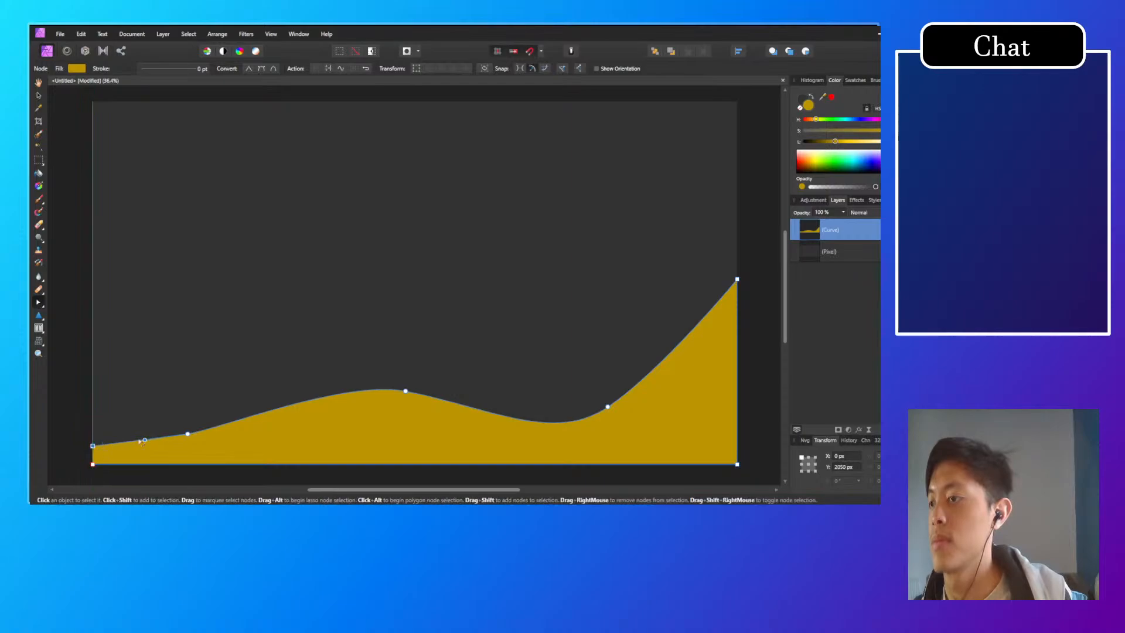
pyautogui.click(188, 439)
pyautogui.moveTo(188, 441); pyautogui.dragTo(188, 453)
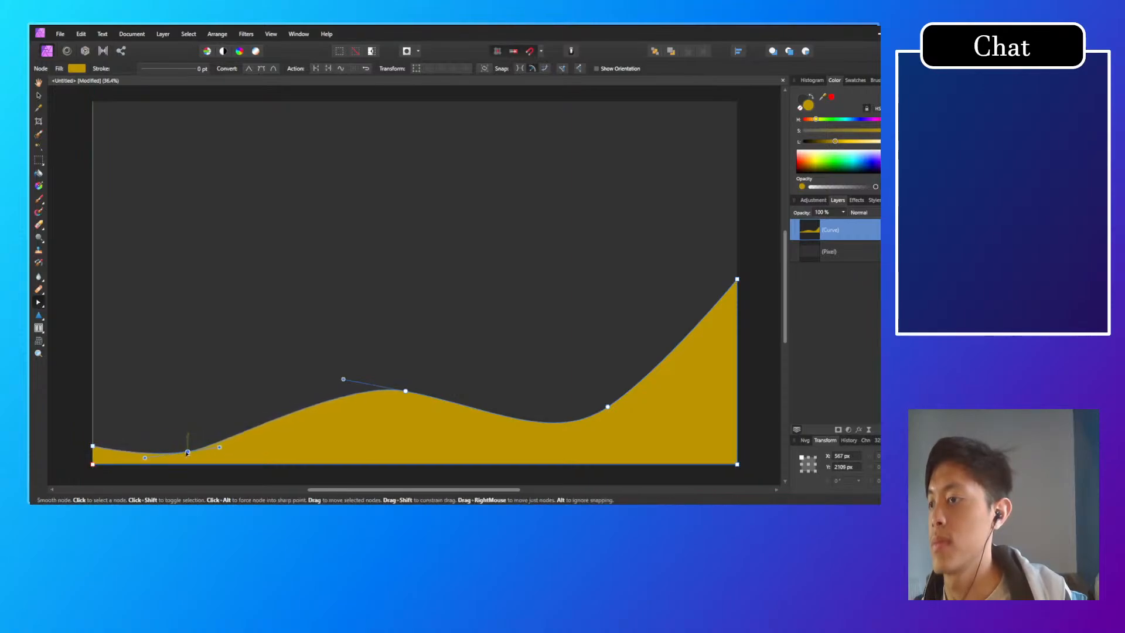
pyautogui.moveTo(404, 391); pyautogui.dragTo(390, 413)
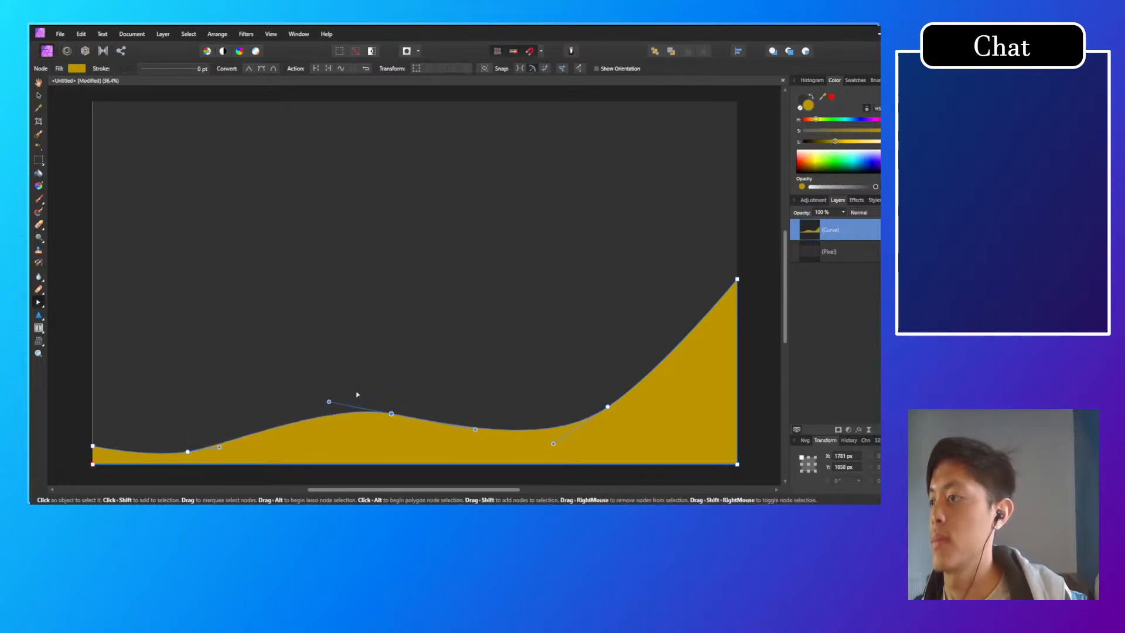
pyautogui.click(529, 380)
pyautogui.moveTo(541, 369)
pyautogui.mouseDown()
pyautogui.moveTo(465, 342)
pyautogui.moveTo(535, 334)
pyautogui.moveTo(529, 378)
pyautogui.mouseUp()
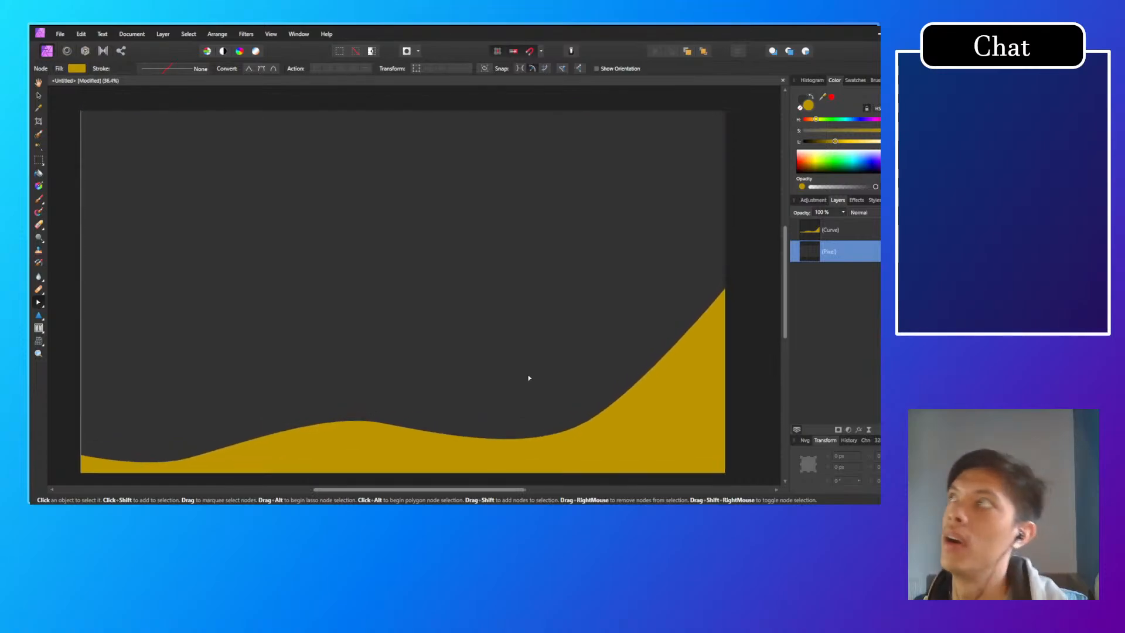
# Step: Duplicate the golden-yellow wave curve and select the lower of the two copies
pyautogui.click(650, 401)
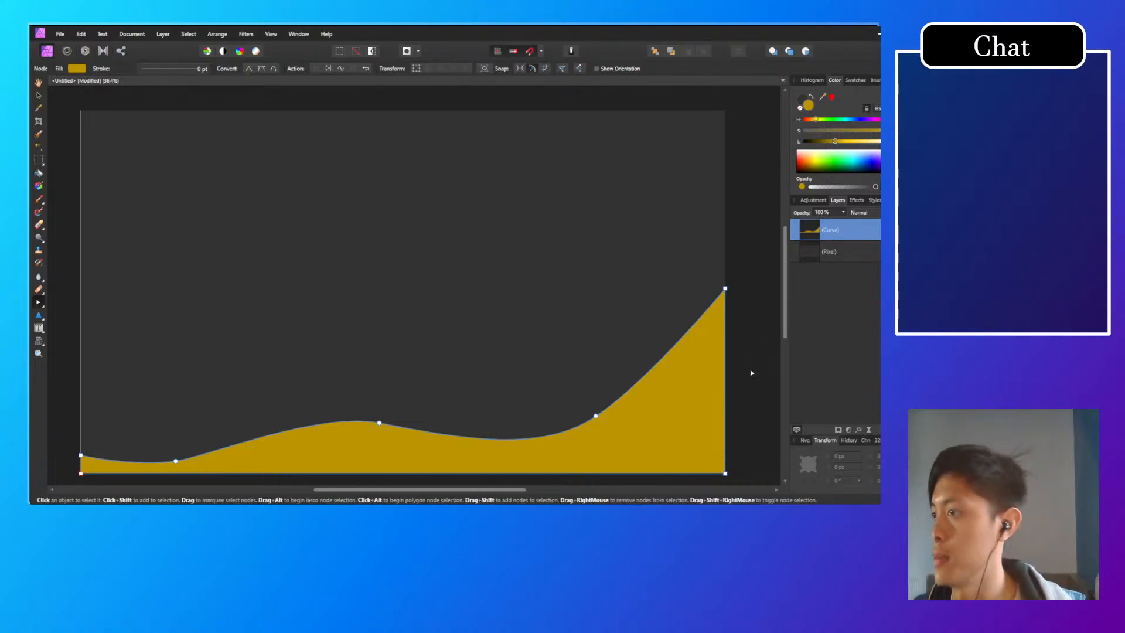
pyautogui.hotkey('ctrl', 'j')
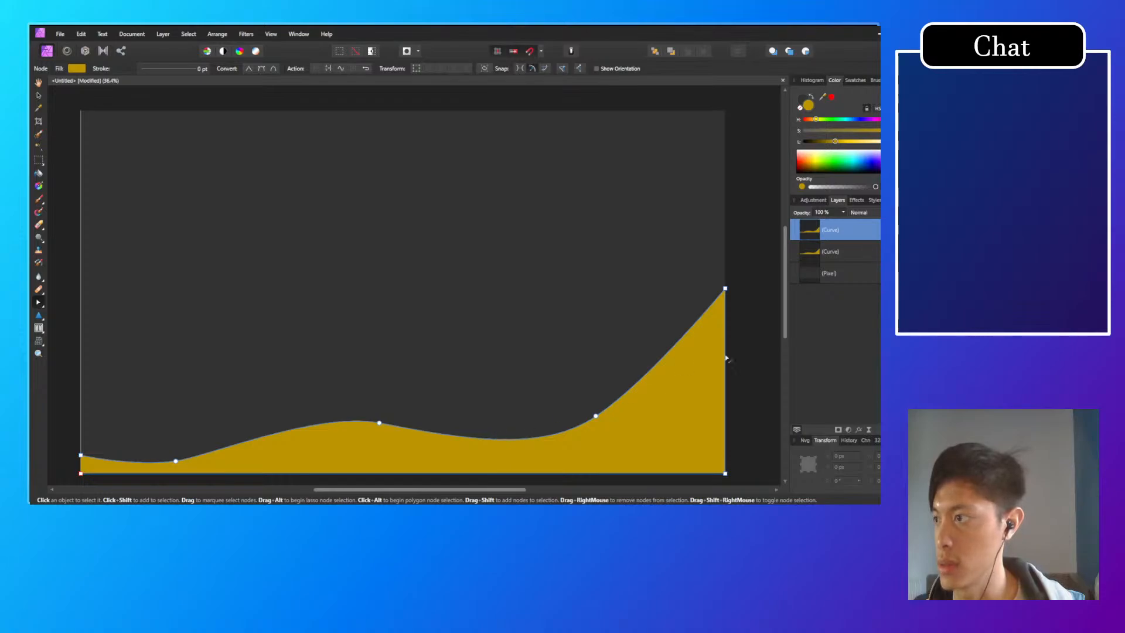
pyautogui.doubleClick(860, 231)
pyautogui.click(852, 252)
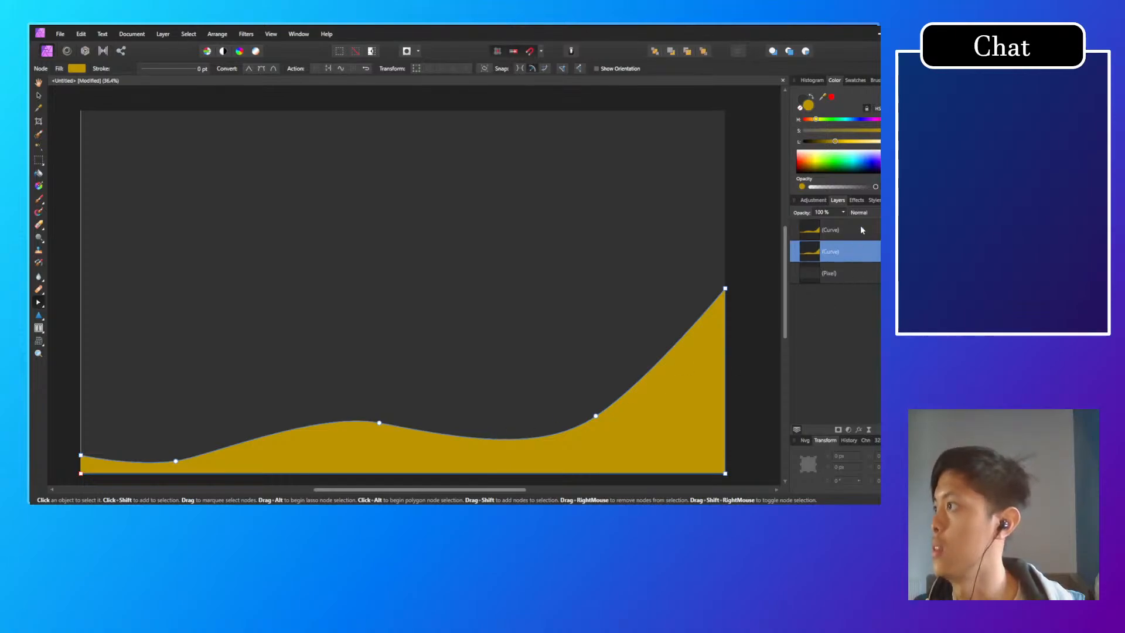
pyautogui.click(861, 228)
pyautogui.click(855, 252)
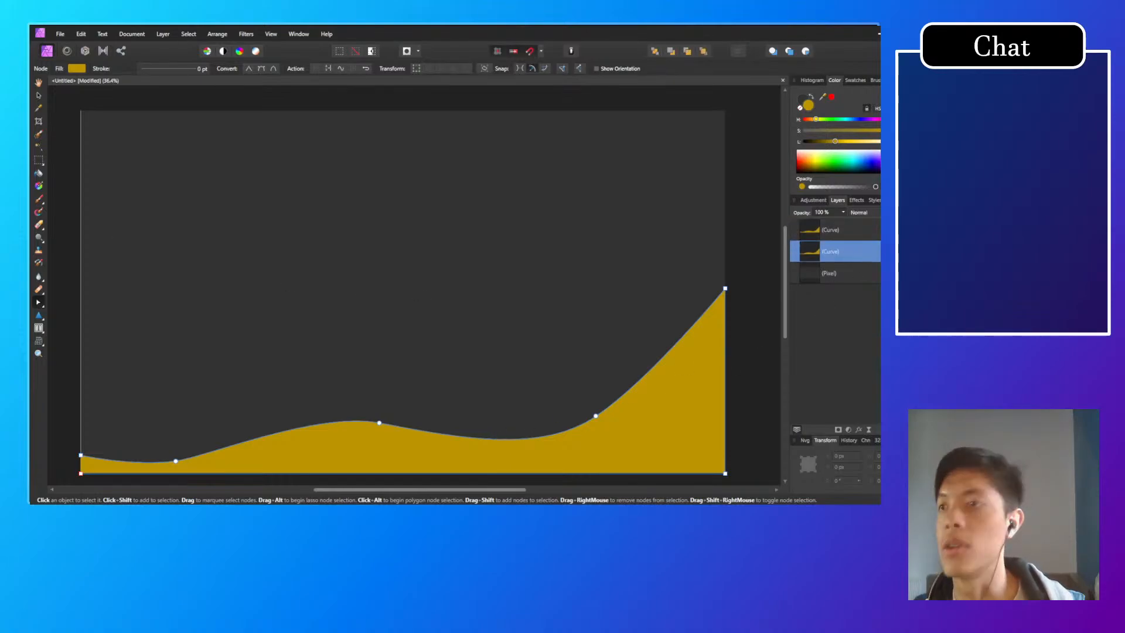
# Step: Move the lower wave copy straight up to Y 1013 px and shift its fill hue to orange
pyautogui.click(39, 95)
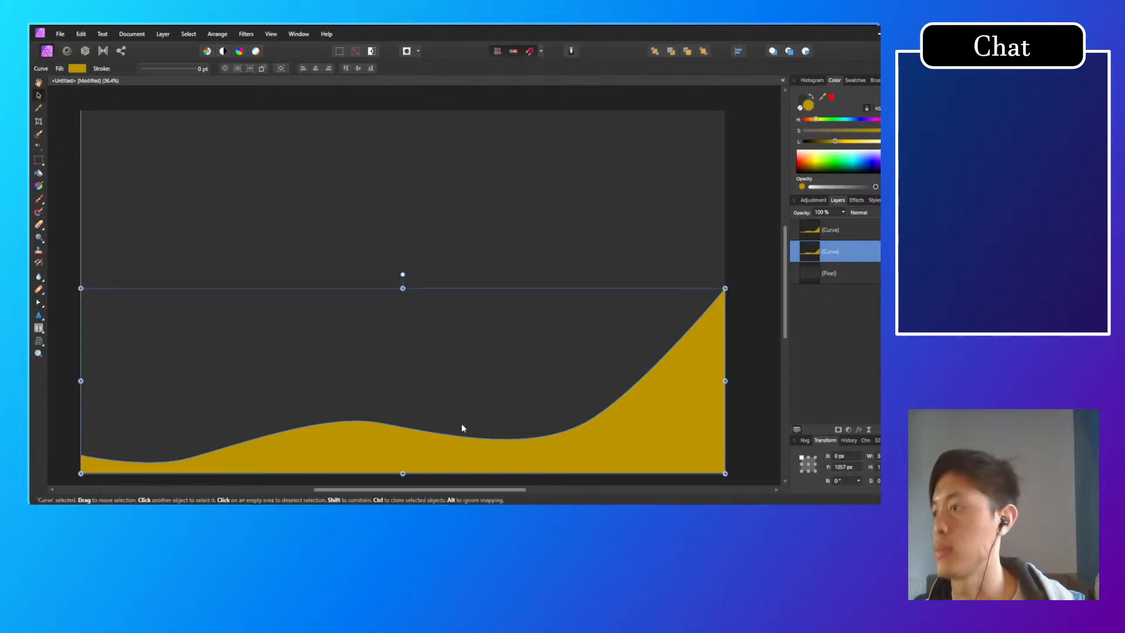
pyautogui.moveTo(470, 452); pyautogui.dragTo(470, 446)
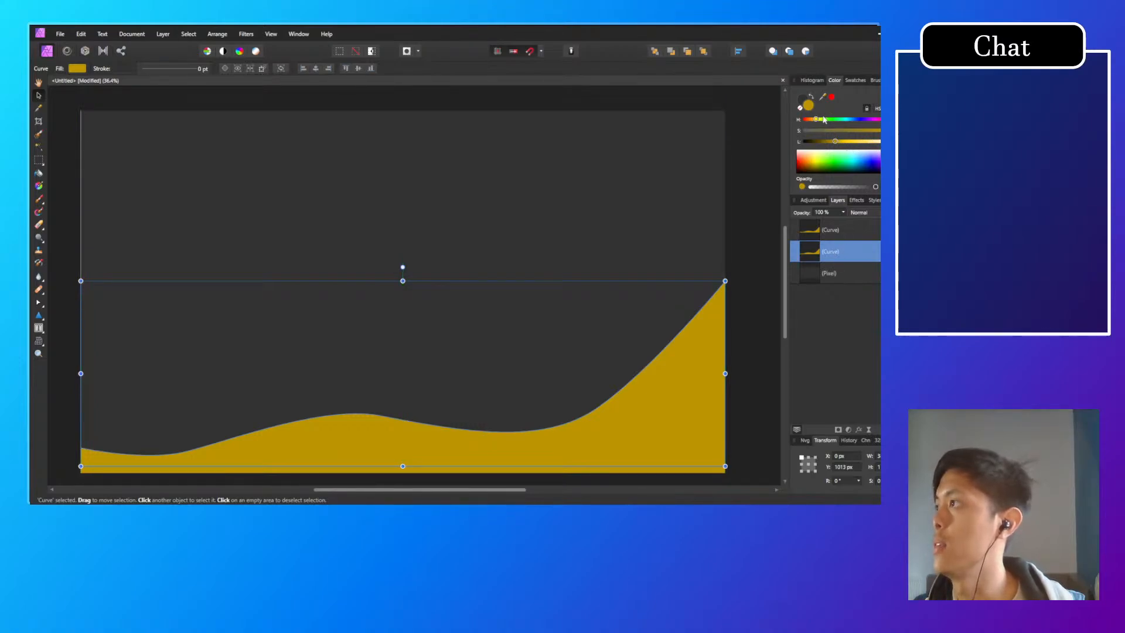
pyautogui.moveTo(816, 120); pyautogui.dragTo(815, 120)
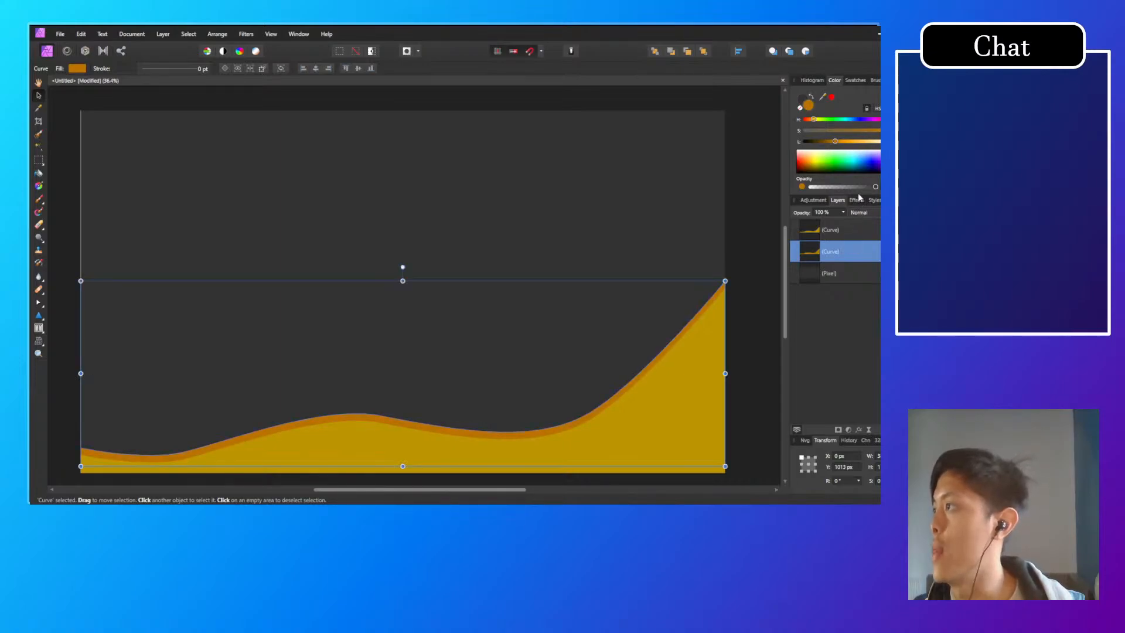
# Step: Add an inner shadow to the orange wave with 100 % opacity, a 1.9 px radius and a 1.9 px offset
pyautogui.click(857, 200)
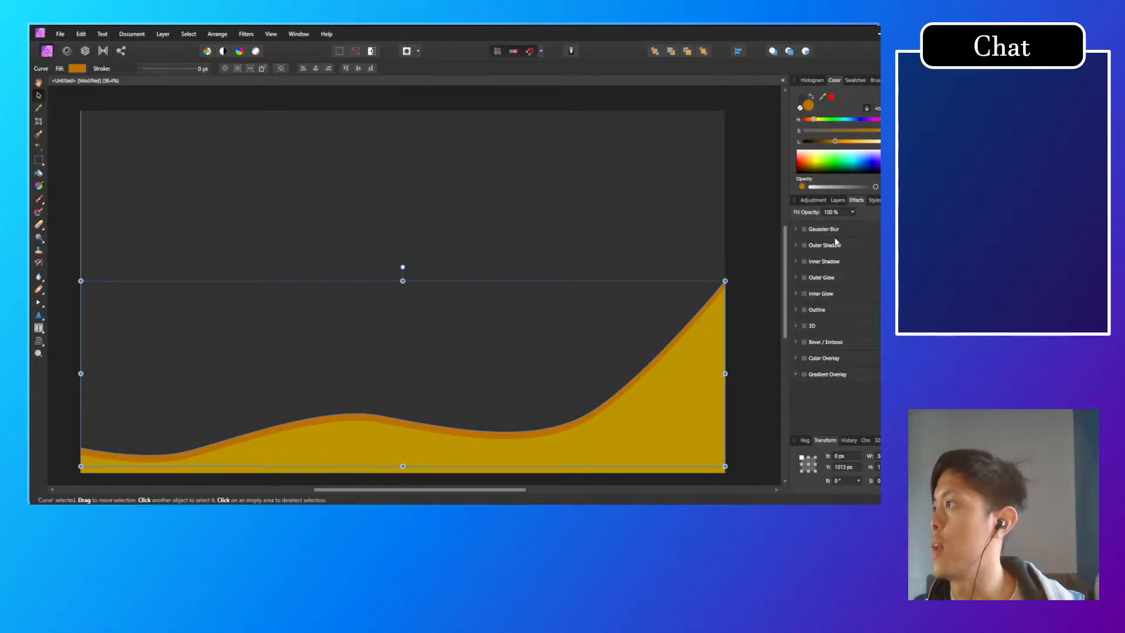
pyautogui.click(814, 263)
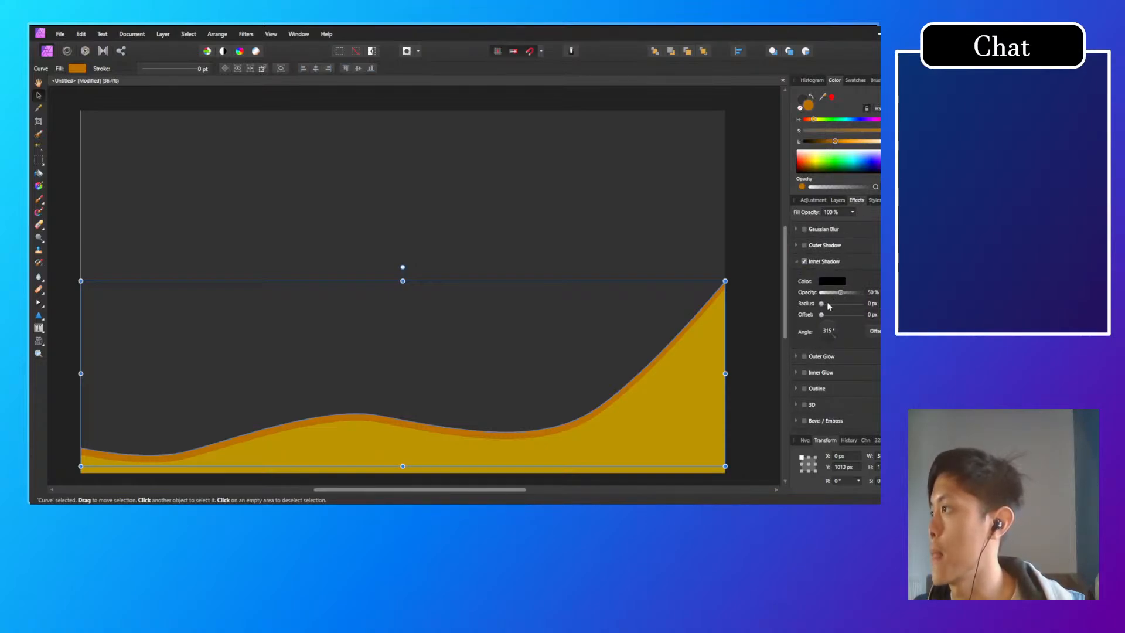
pyautogui.moveTo(822, 304); pyautogui.dragTo(860, 292)
pyautogui.scroll(6, 695, 335)
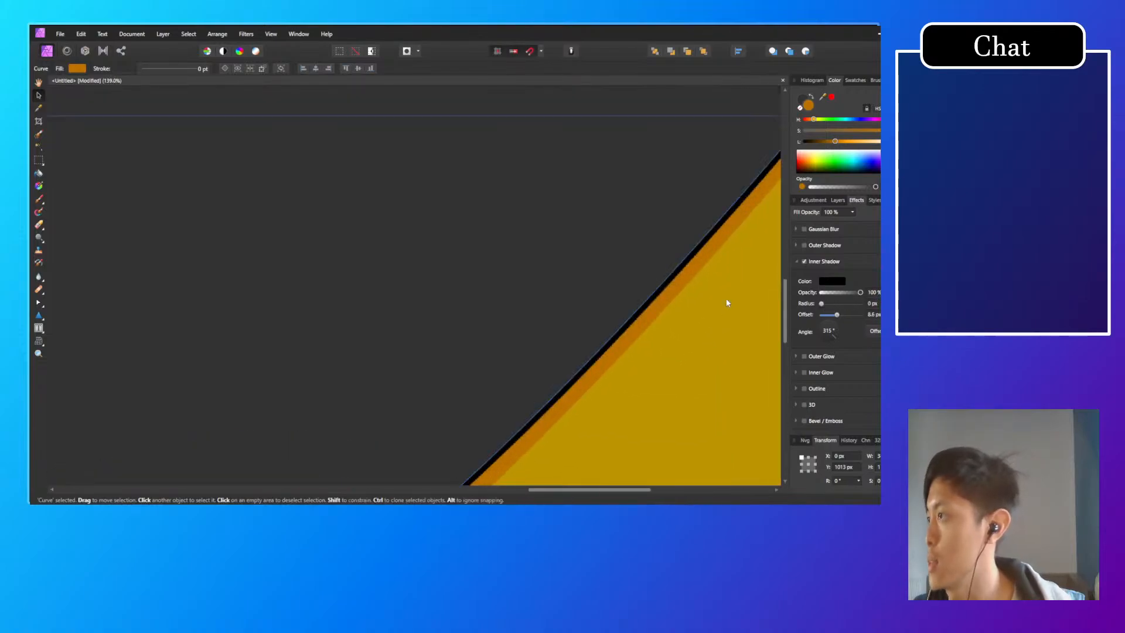
pyautogui.moveTo(729, 301); pyautogui.dragTo(554, 343)
pyautogui.scroll(-3, 554, 343)
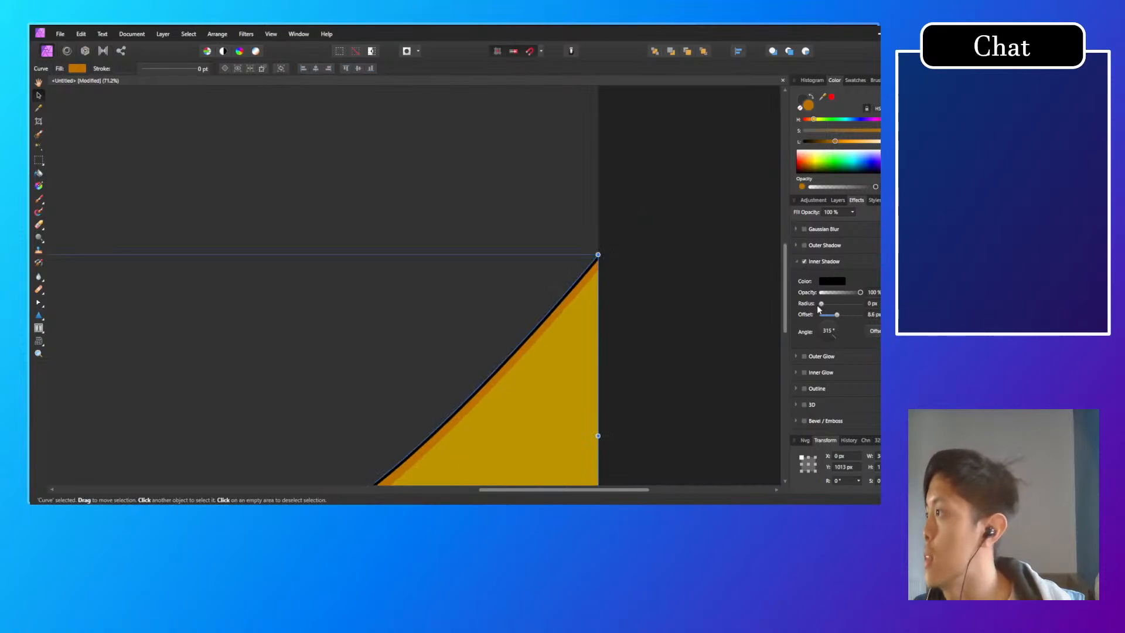
pyautogui.moveTo(821, 303); pyautogui.dragTo(833, 318)
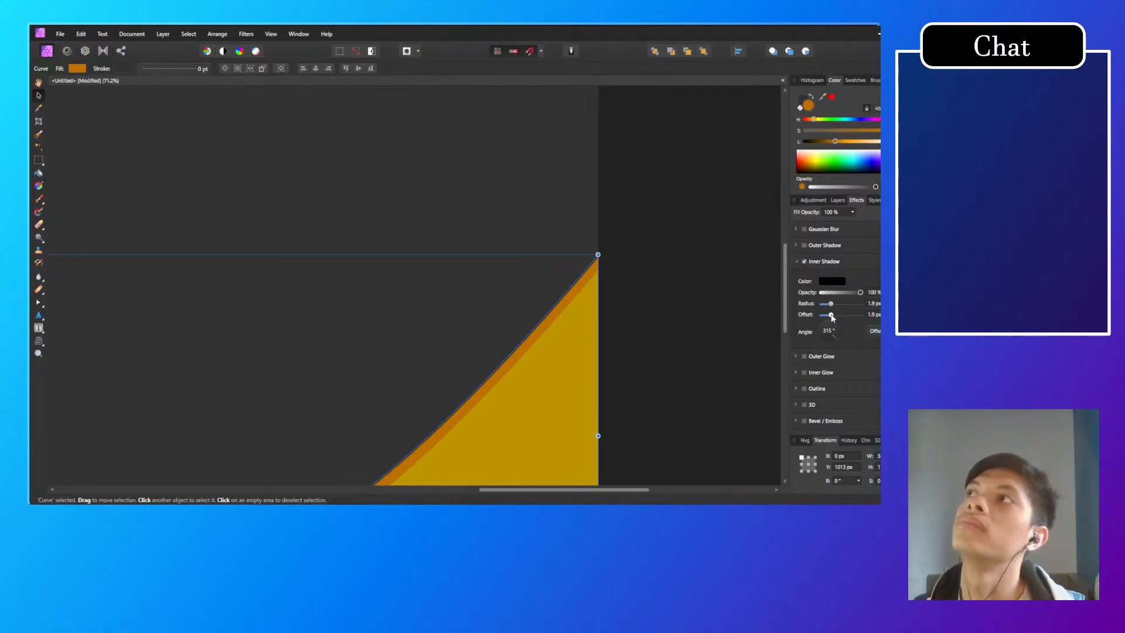
# Step: Lighten the orange wave's inner shadow colour from black to a dark grey
pyautogui.click(832, 281)
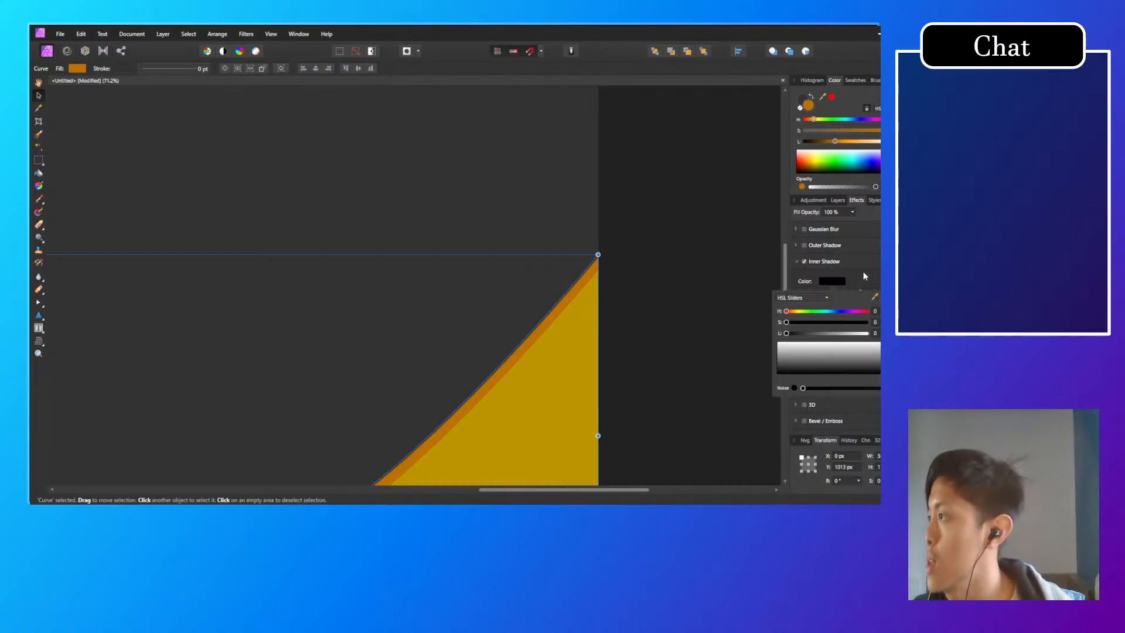
pyautogui.moveTo(787, 333); pyautogui.dragTo(802, 333)
pyautogui.click(861, 283)
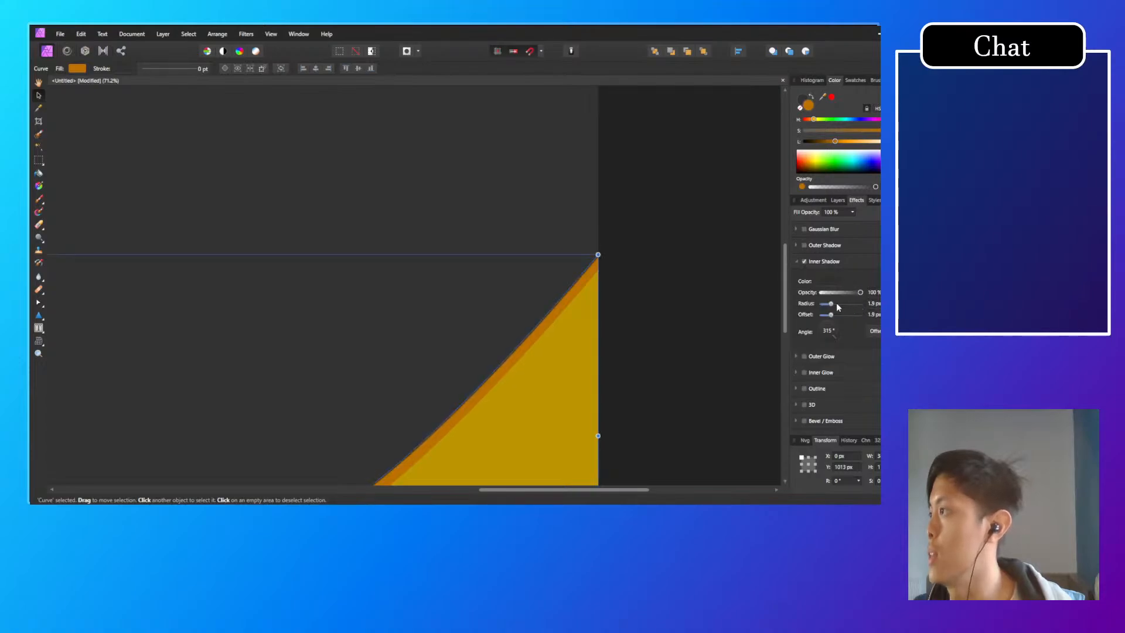
# Step: Reduce the inner shadow's offset on the orange wave to 0.8 px and check its edge up close
pyautogui.scroll(5, 490, 385)
pyautogui.scroll(-7, 543, 359)
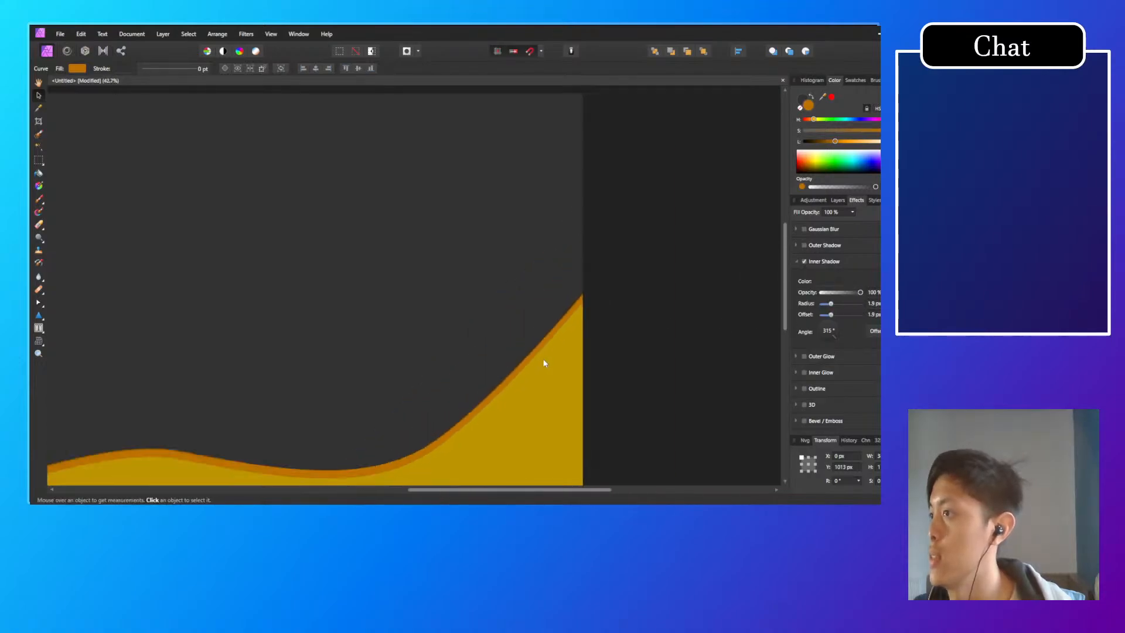
pyautogui.scroll(-3, 547, 359)
pyautogui.scroll(4, 528, 370)
pyautogui.click(501, 402)
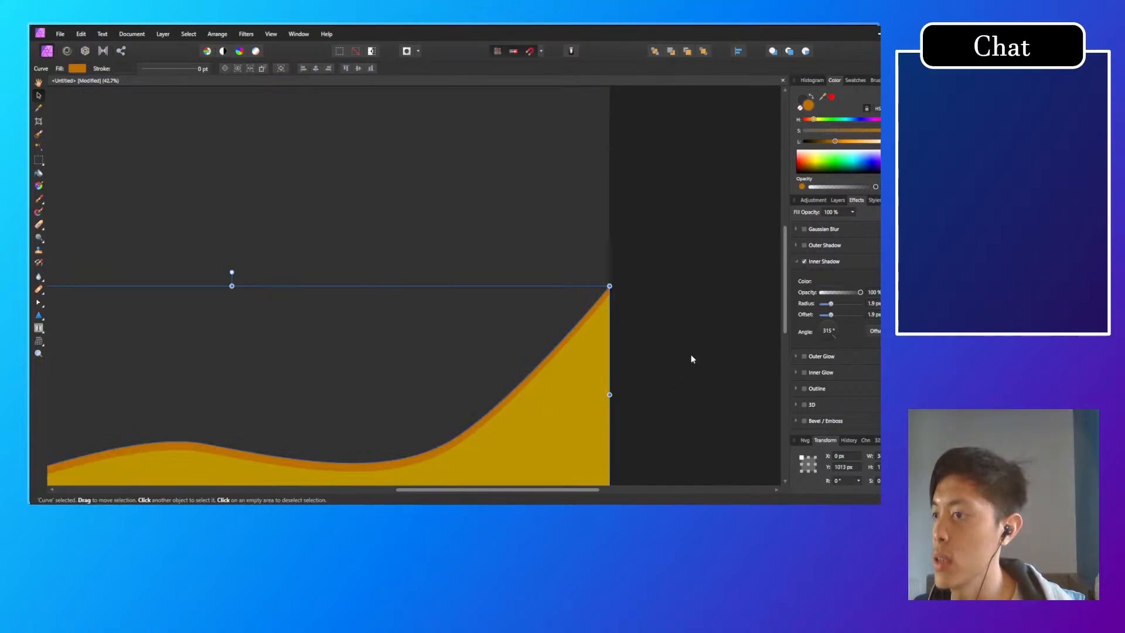
pyautogui.moveTo(831, 314); pyautogui.dragTo(829, 316)
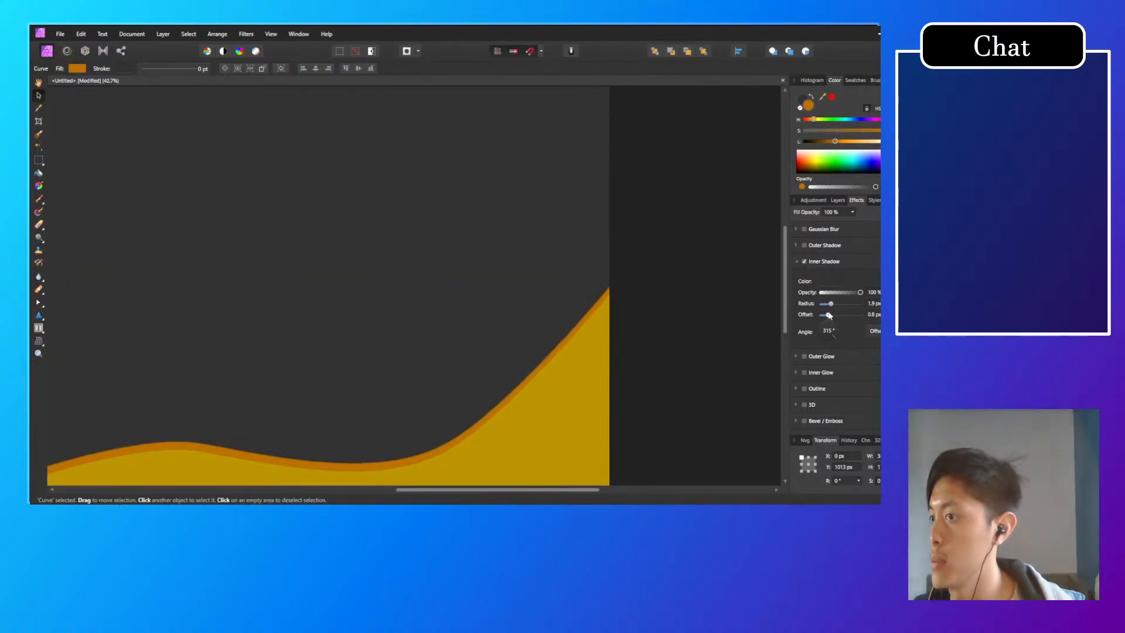
pyautogui.scroll(8, 555, 320)
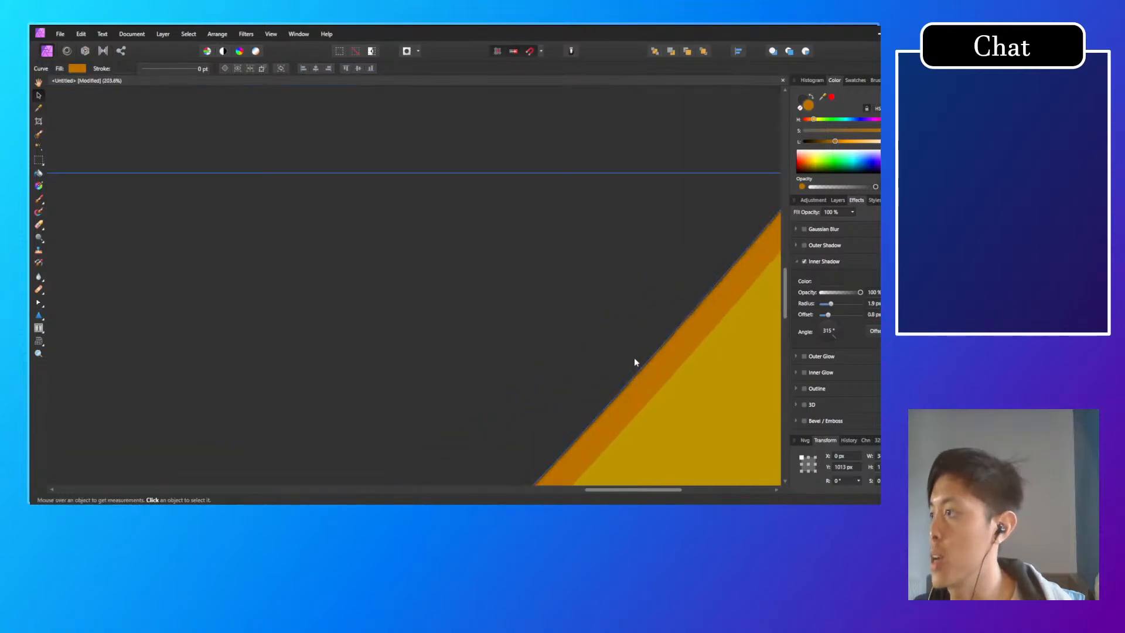
pyautogui.scroll(-5, 605, 319)
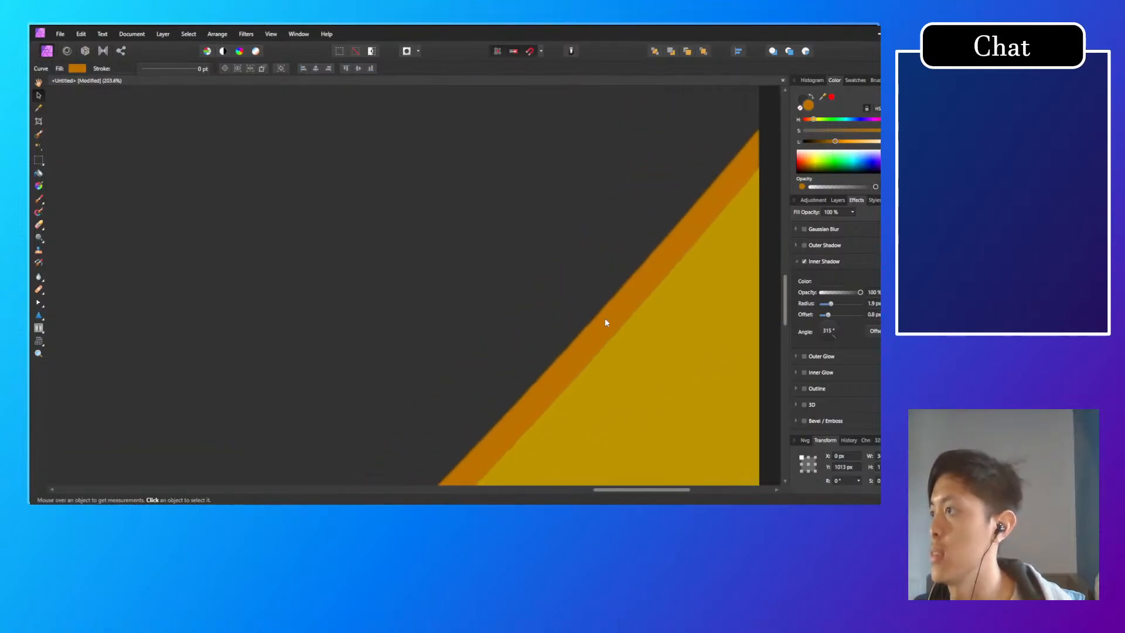
# Step: Examine the orange wave's layer effect settings and the commands available for its layer
pyautogui.click(538, 375)
pyautogui.moveTo(631, 354); pyautogui.dragTo(708, 295)
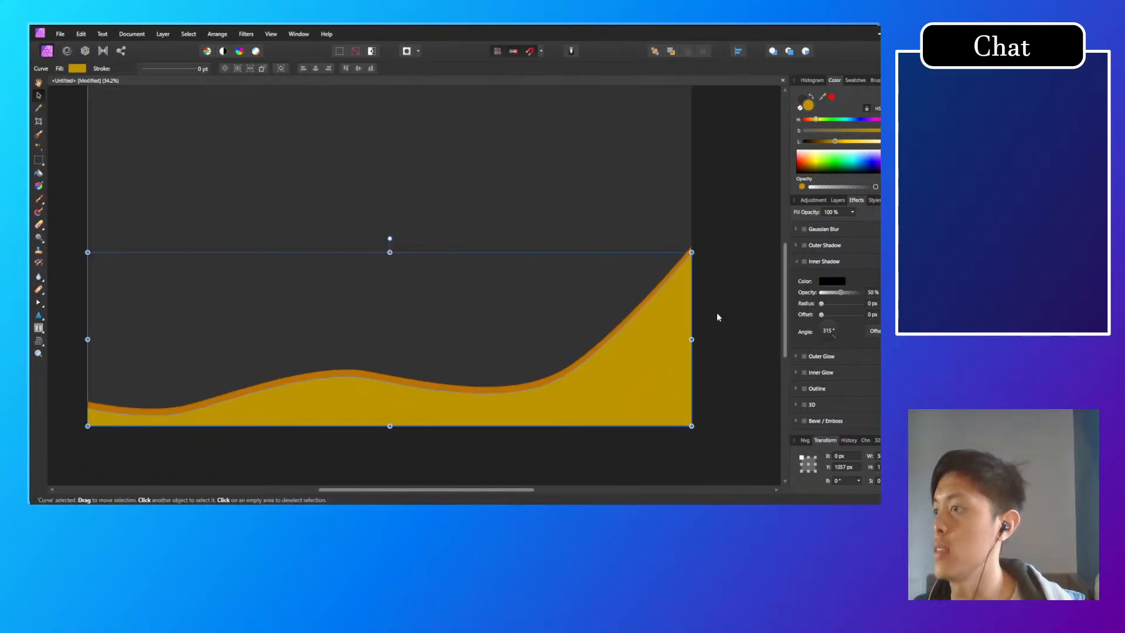
pyautogui.click(838, 199)
pyautogui.click(857, 200)
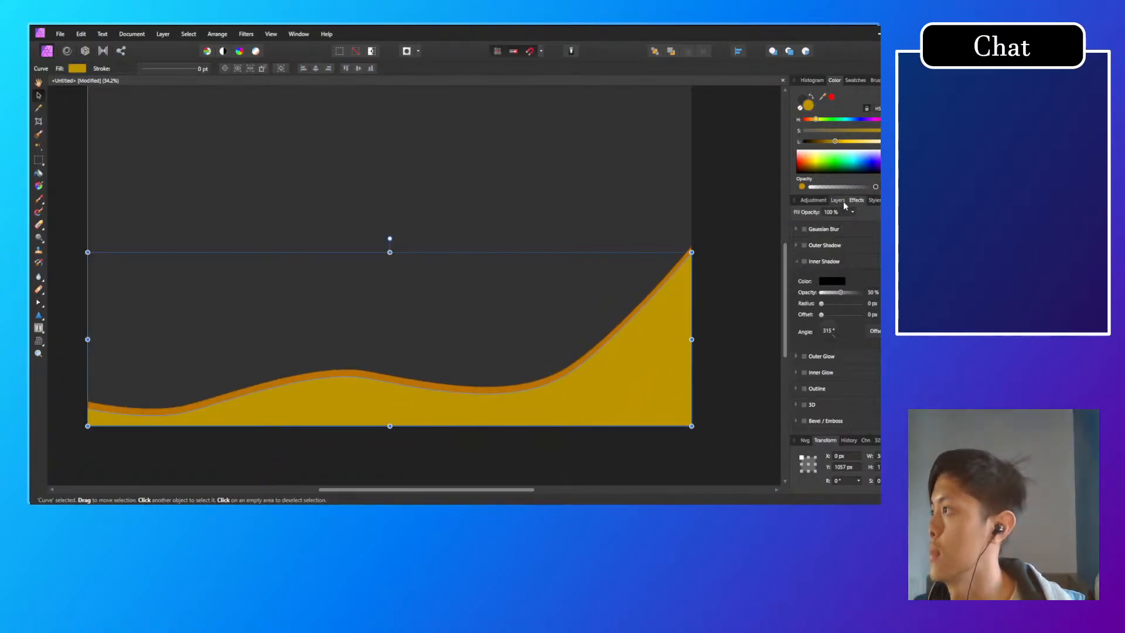
pyautogui.click(842, 201)
pyautogui.rightClick(839, 253)
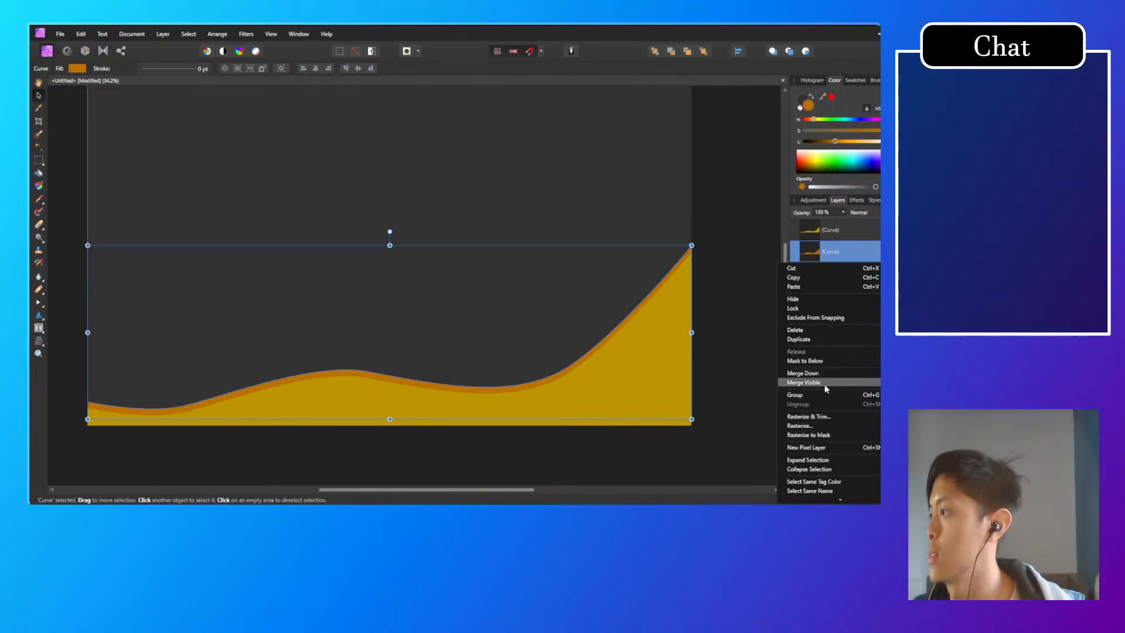
pyautogui.click(878, 251)
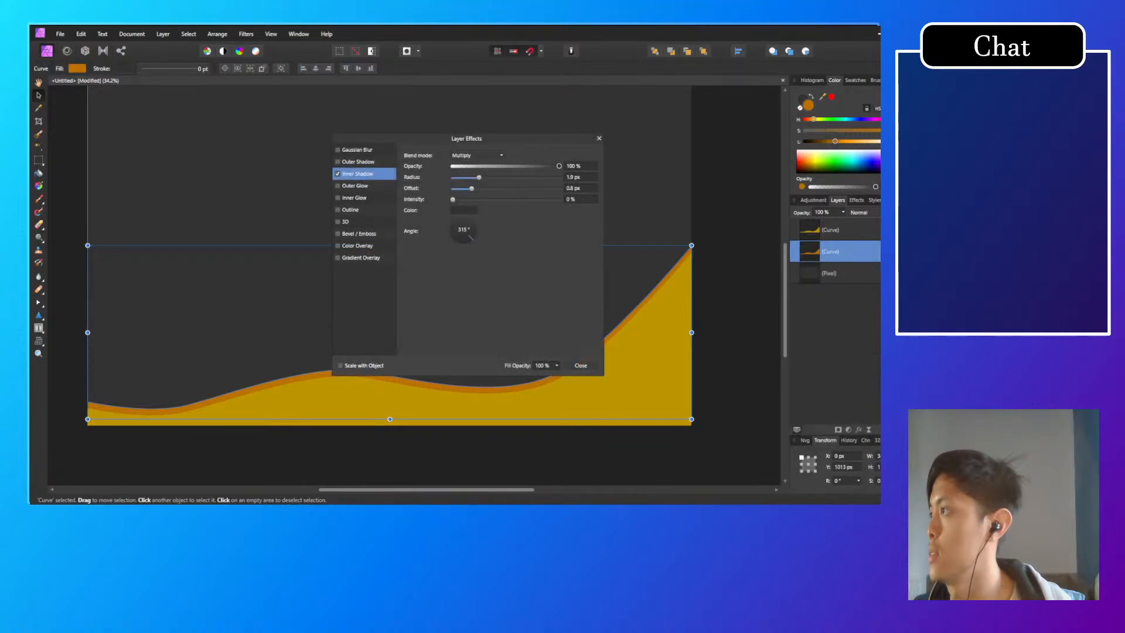
pyautogui.click(586, 367)
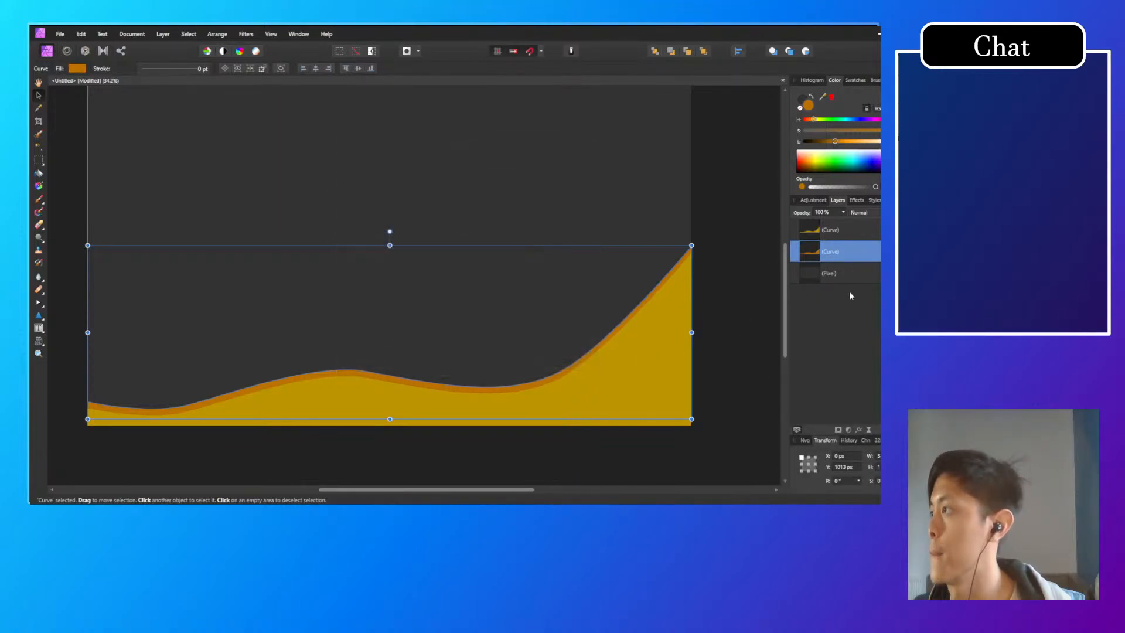
pyautogui.rightClick(868, 256)
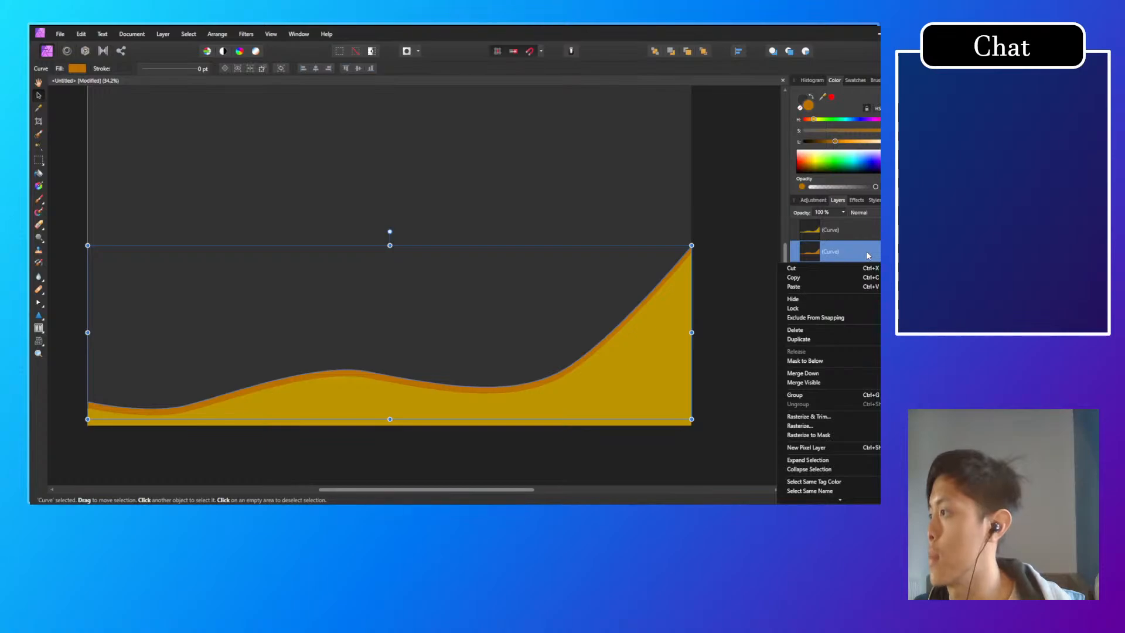
pyautogui.scroll(-1, 828, 328)
pyautogui.scroll(1, 828, 328)
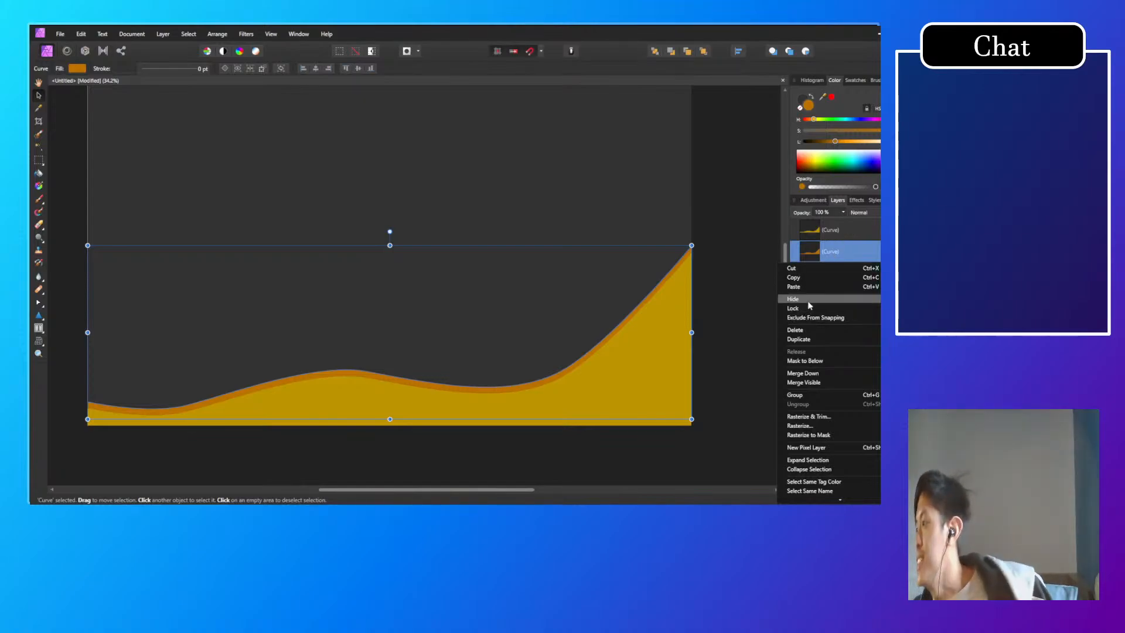
# Step: Enable an inner shadow on the yellow wave and set the shadow colour's lightness to 20
pyautogui.click(860, 228)
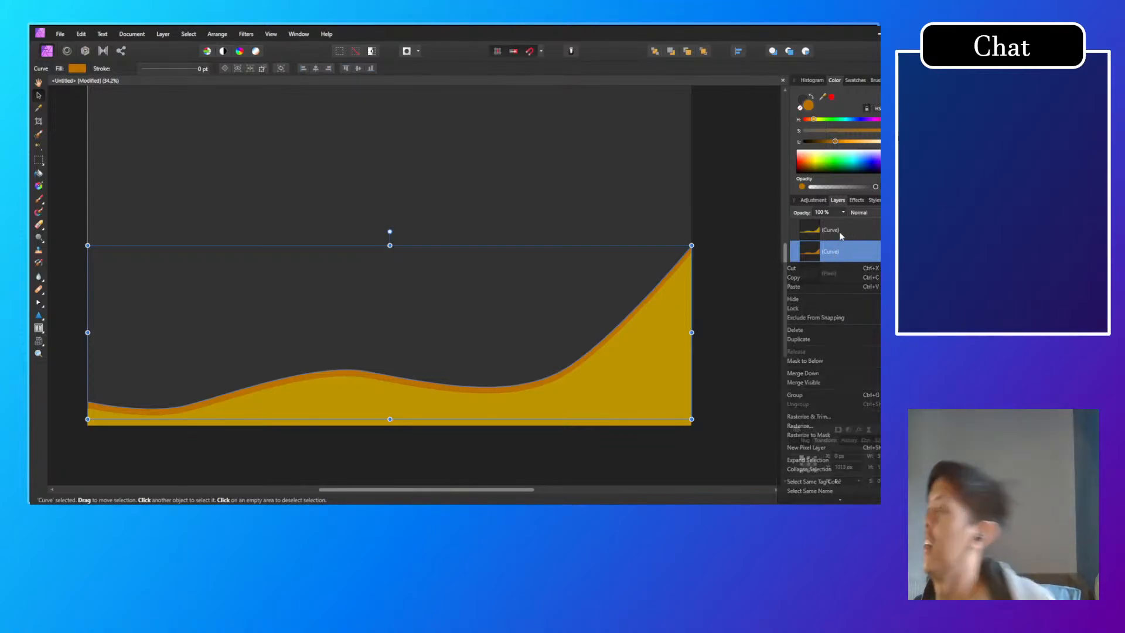
pyautogui.click(857, 201)
pyautogui.click(804, 261)
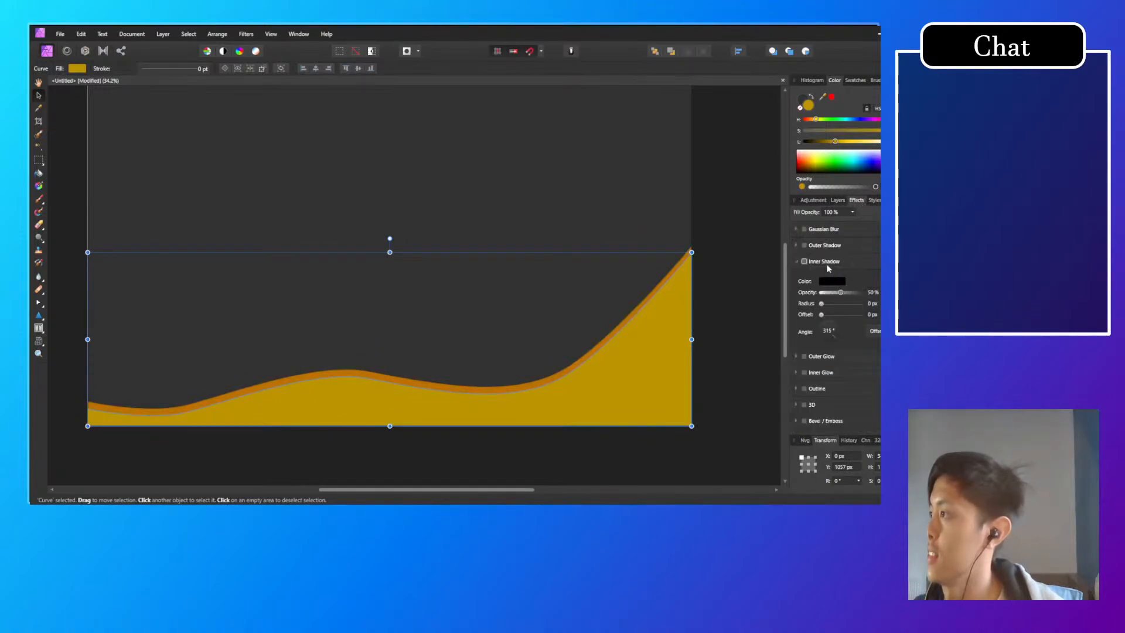
pyautogui.click(831, 281)
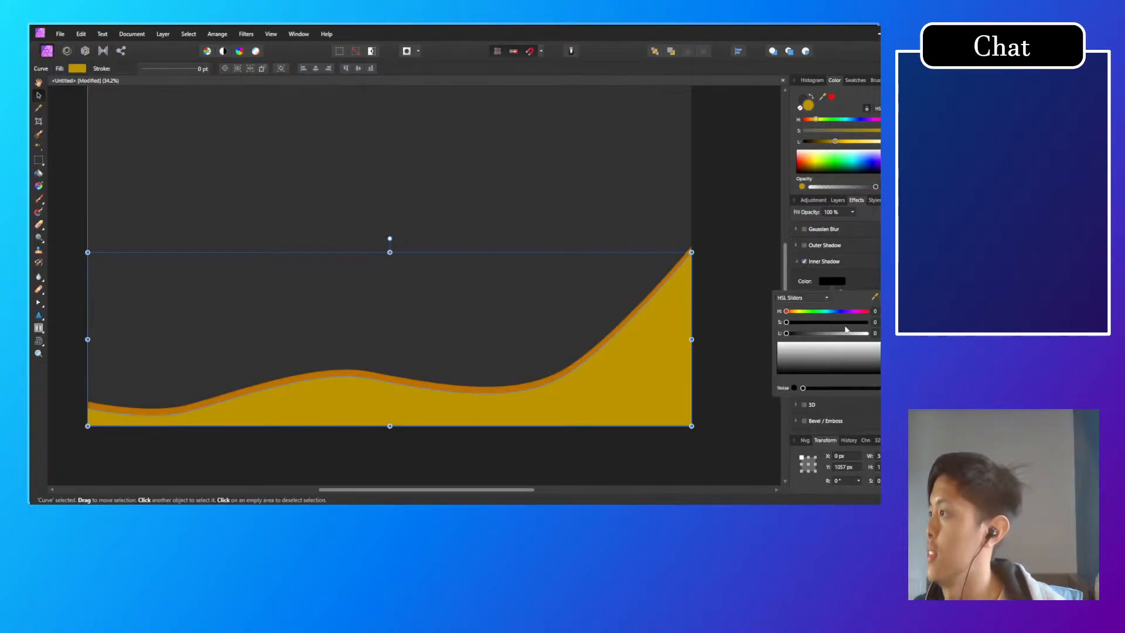
pyautogui.click(876, 333)
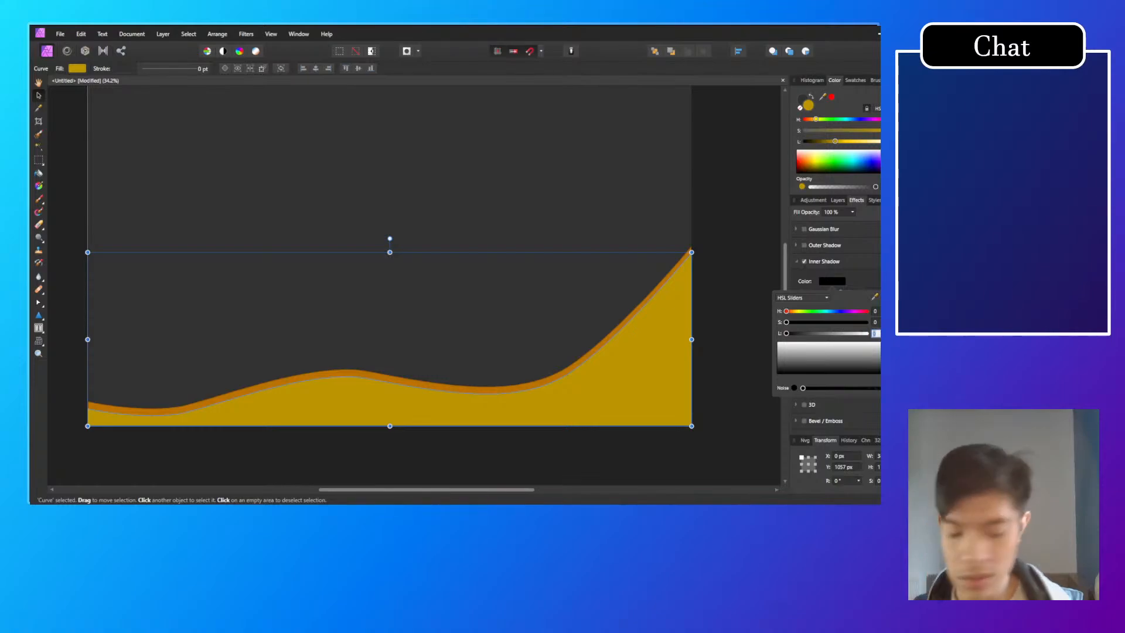
pyautogui.write('20')
pyautogui.press('Return')
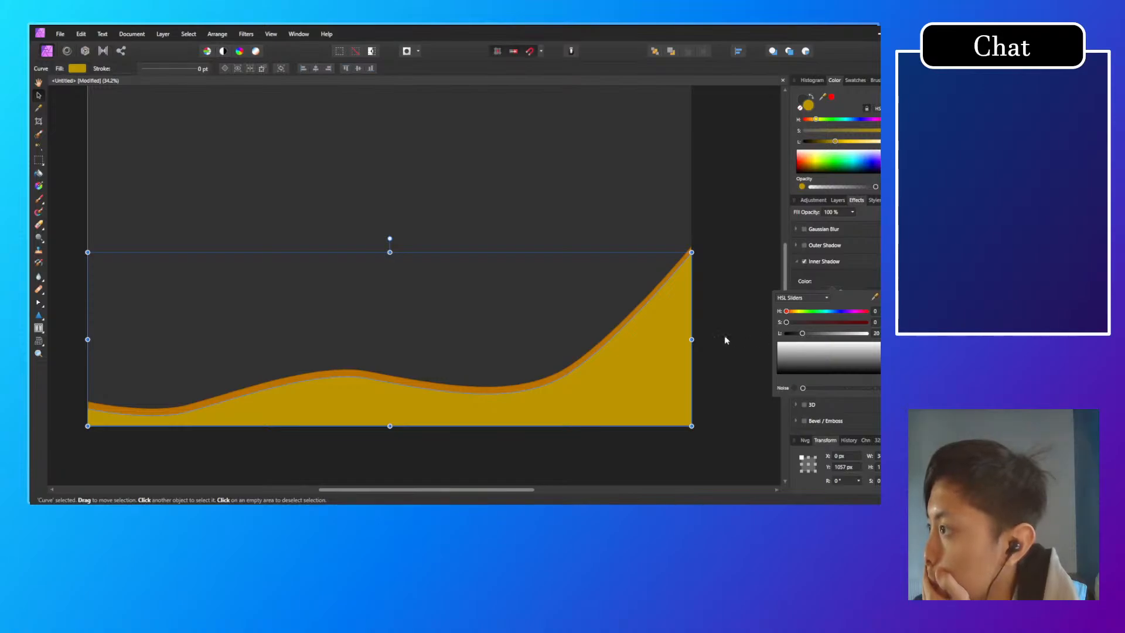
pyautogui.click(853, 286)
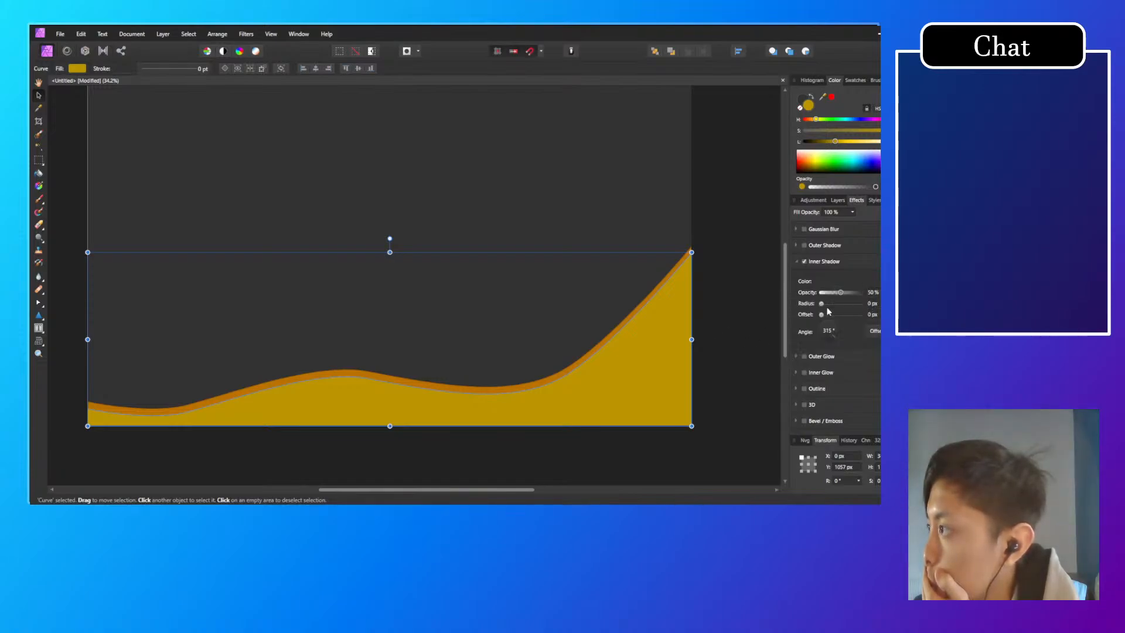
# Step: Set the yellow wave's inner shadow to a 0.6 px radius and an 18.6 px offset
pyautogui.moveTo(823, 304); pyautogui.dragTo(827, 304)
pyautogui.moveTo(821, 315); pyautogui.dragTo(839, 332)
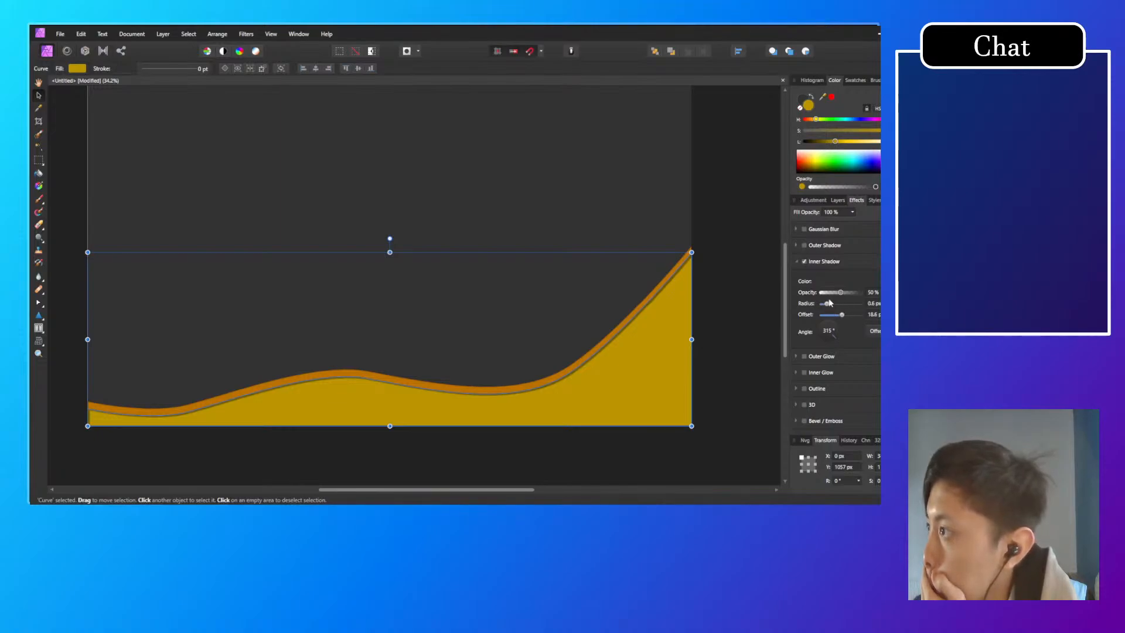
pyautogui.click(726, 288)
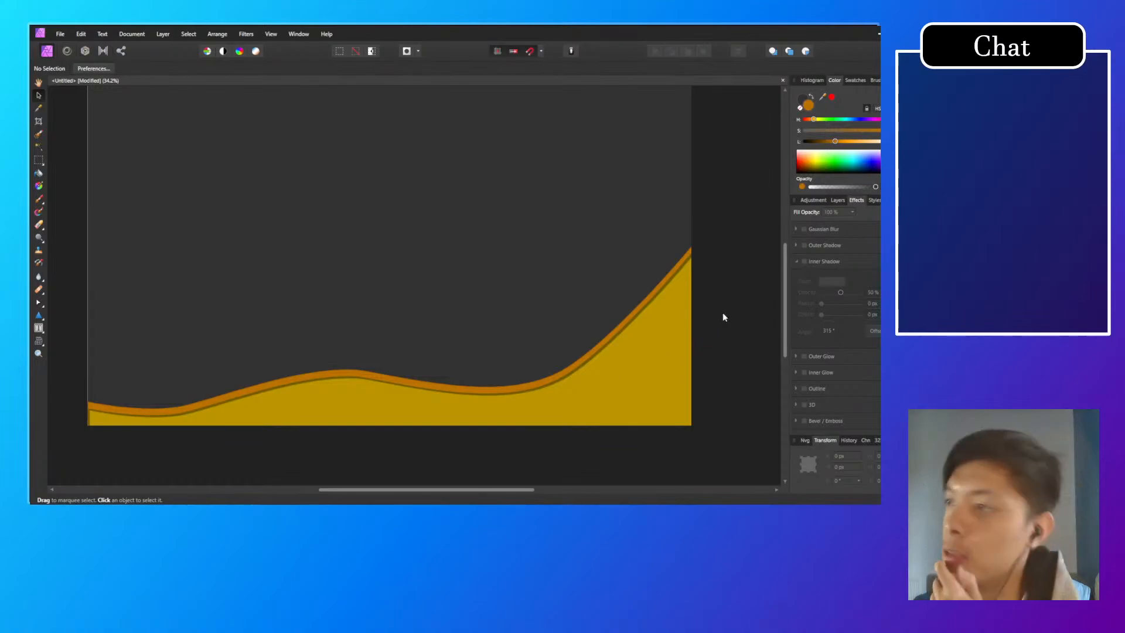
# Step: Duplicate the orange wave and move the rear copy straight up to Y 972 px as a third band
pyautogui.click(841, 200)
pyautogui.click(847, 253)
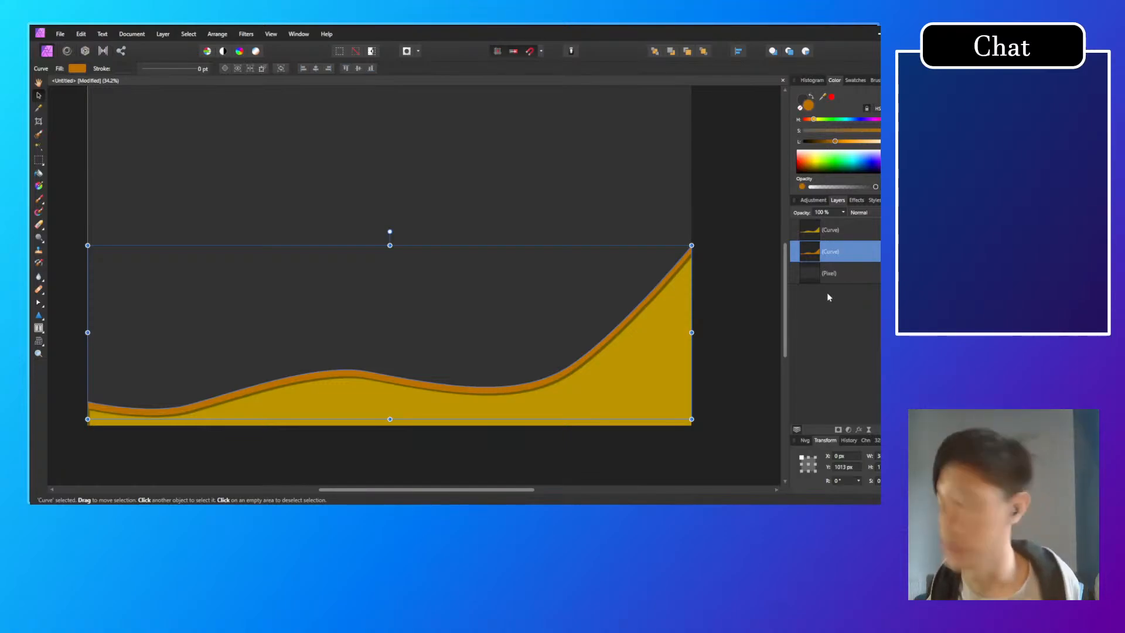
pyautogui.hotkey('ctrl', 'j')
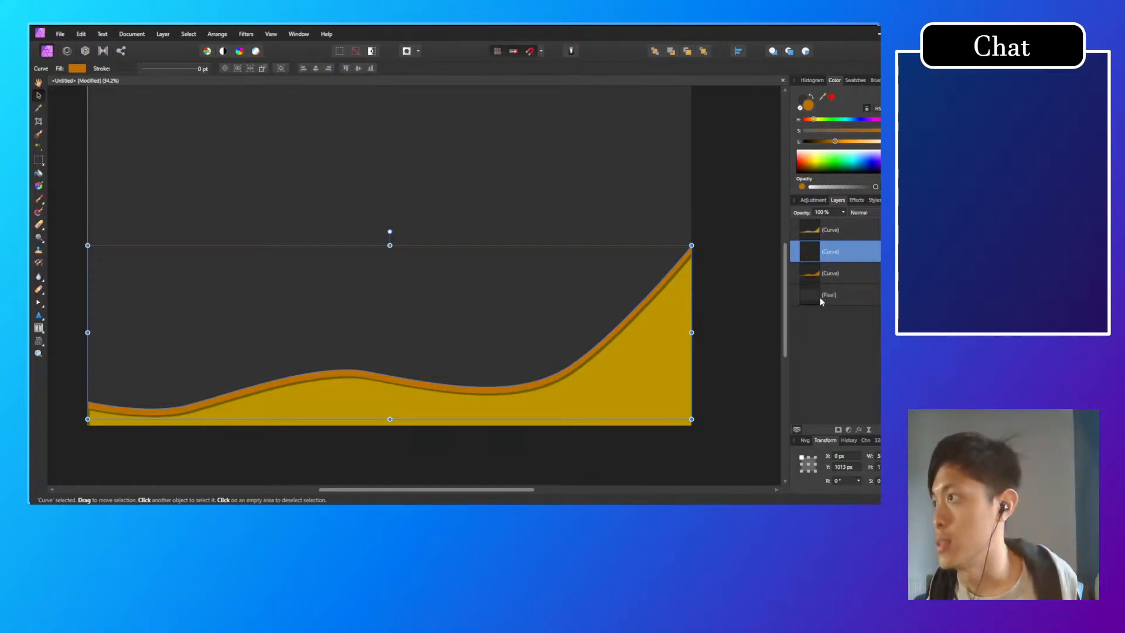
pyautogui.click(850, 266)
pyautogui.click(852, 252)
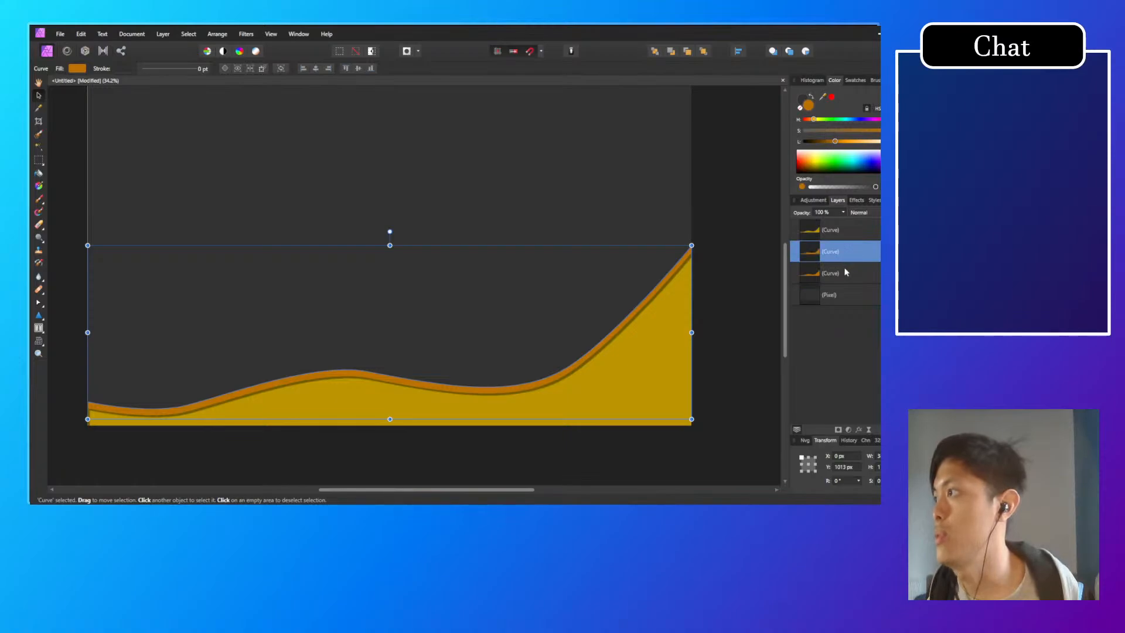
pyautogui.click(844, 271)
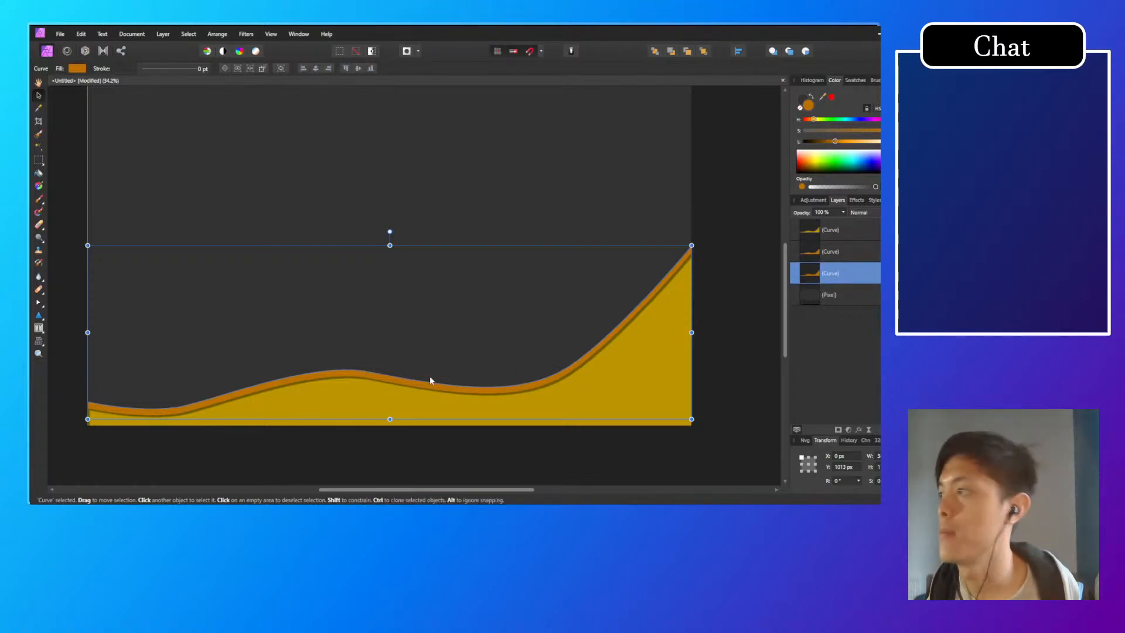
pyautogui.moveTo(428, 379); pyautogui.dragTo(428, 372)
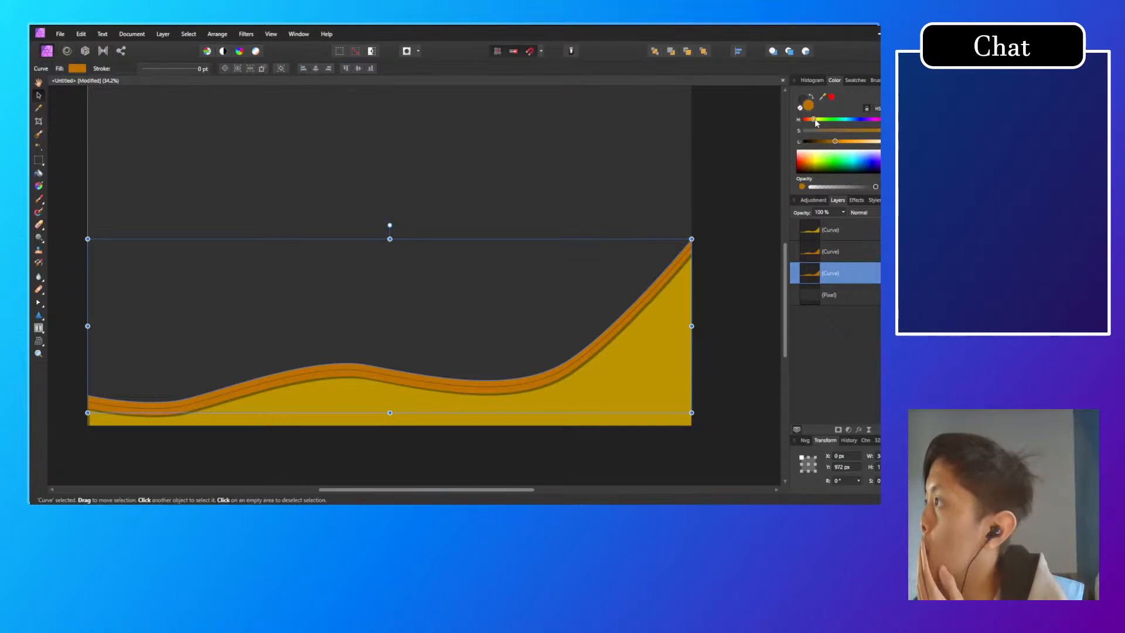
# Step: Shift the rear wave's fill hue slightly towards red for a deeper orange
pyautogui.moveTo(814, 120); pyautogui.dragTo(812, 120)
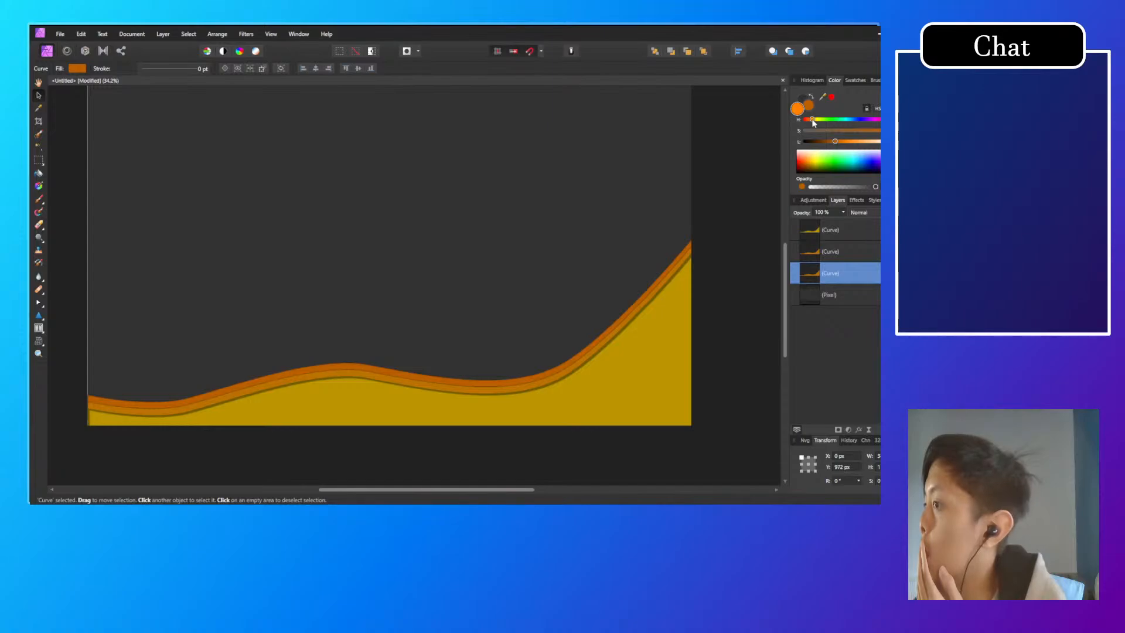
pyautogui.moveTo(813, 122); pyautogui.dragTo(814, 123)
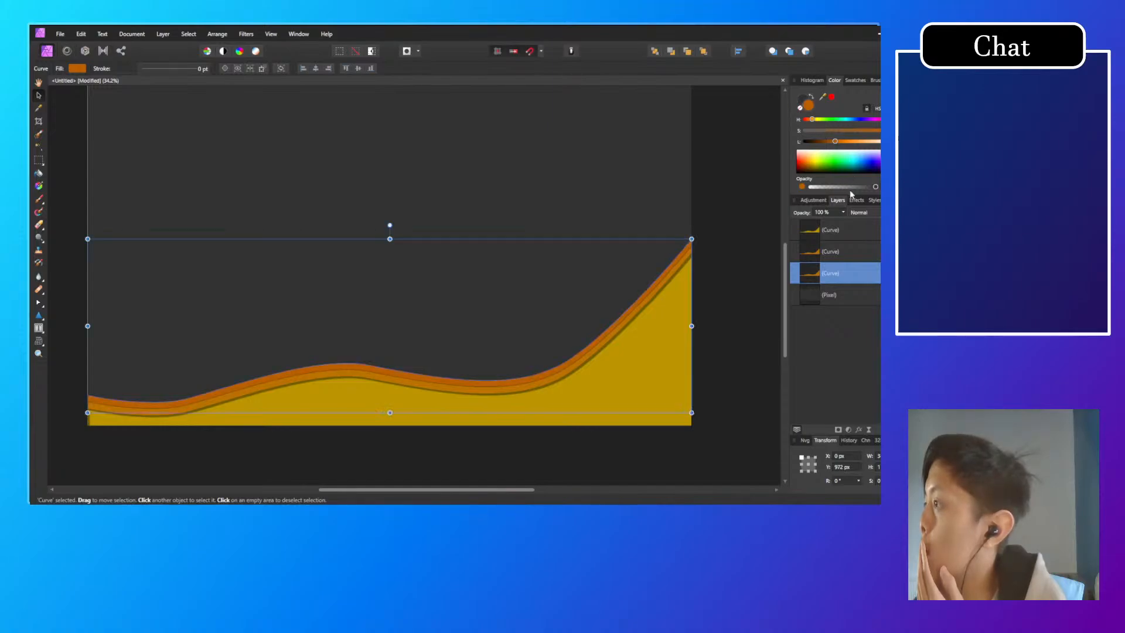
pyautogui.click(847, 251)
pyautogui.click(769, 389)
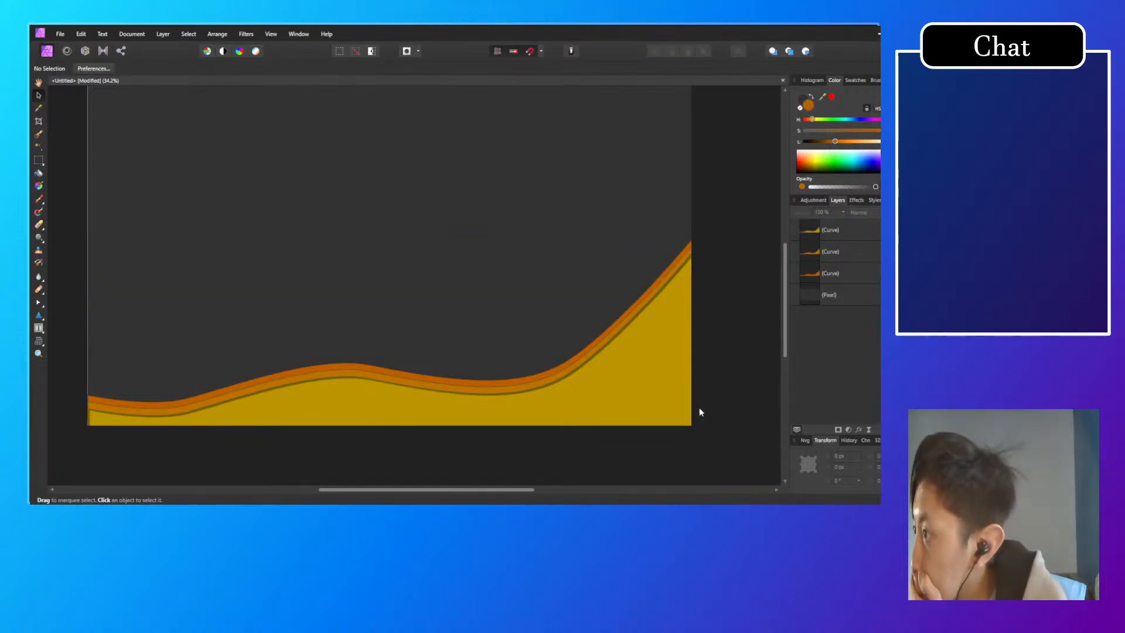
# Step: Soften the yellow wave's inner shadow with 51 % opacity and a 15.5 px radius, checking the edge up close
pyautogui.click(856, 252)
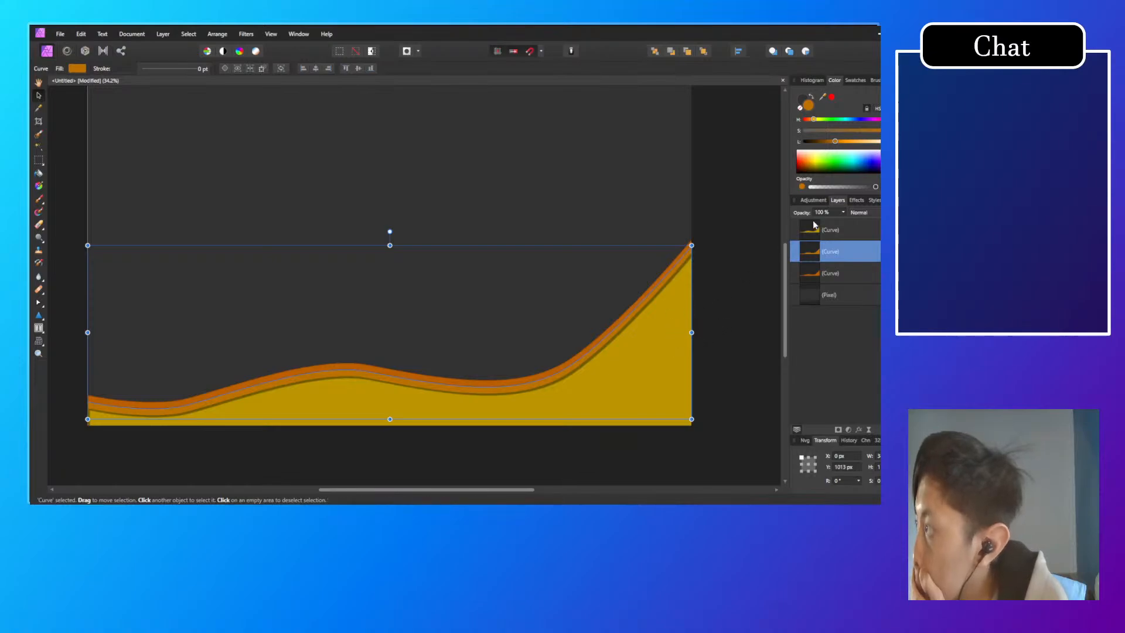
pyautogui.scroll(8, 604, 359)
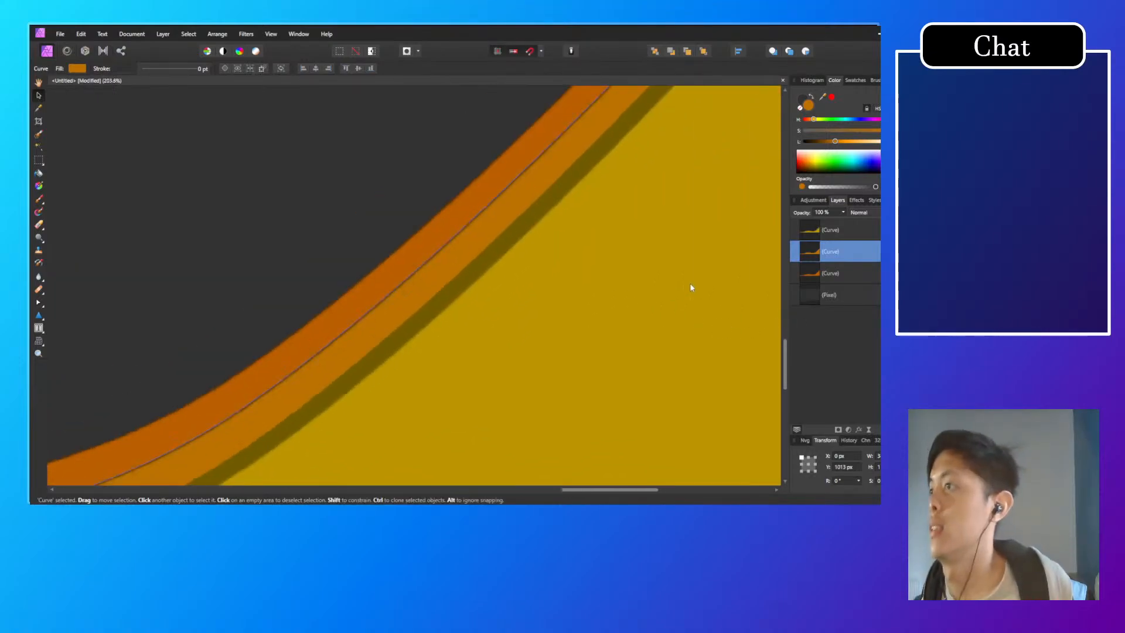
pyautogui.click(857, 200)
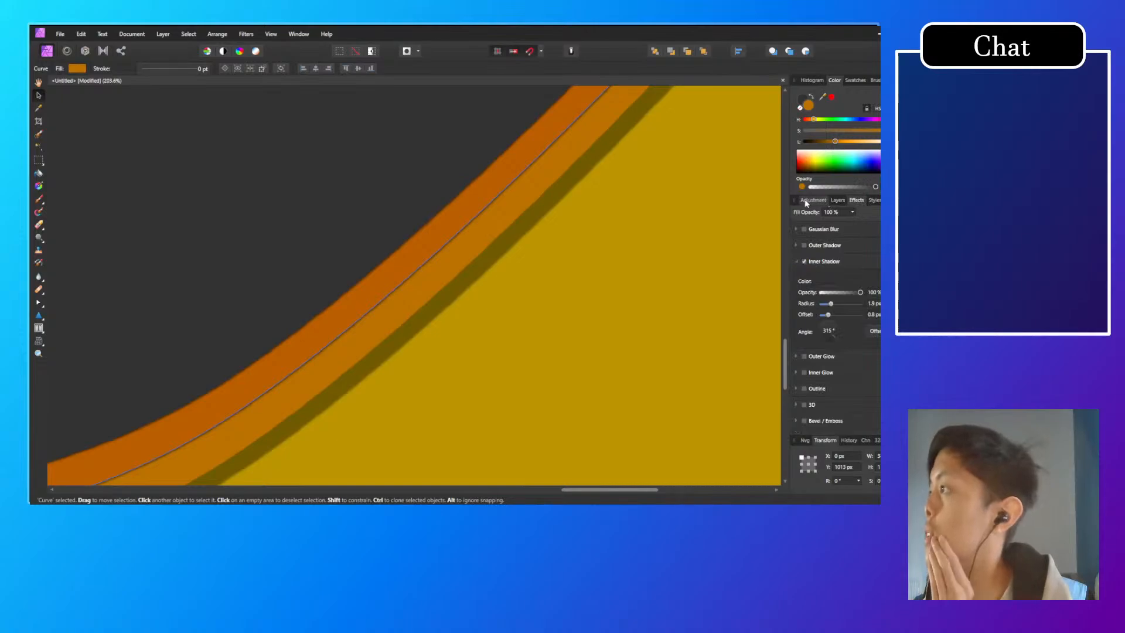
pyautogui.click(806, 201)
pyautogui.click(837, 200)
pyautogui.click(846, 232)
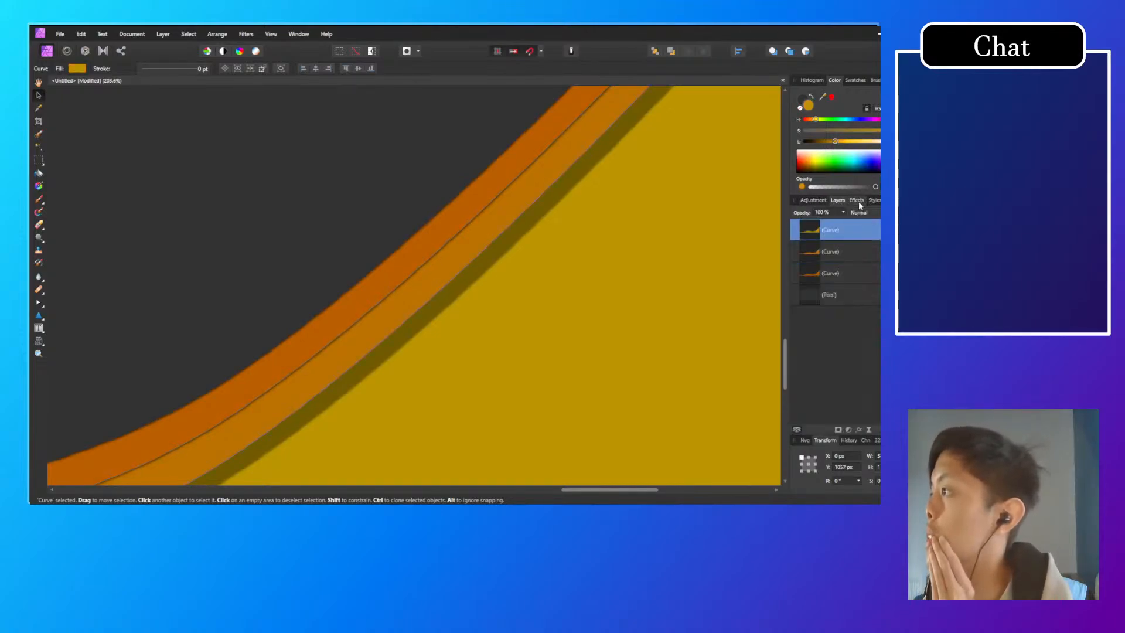
pyautogui.click(857, 200)
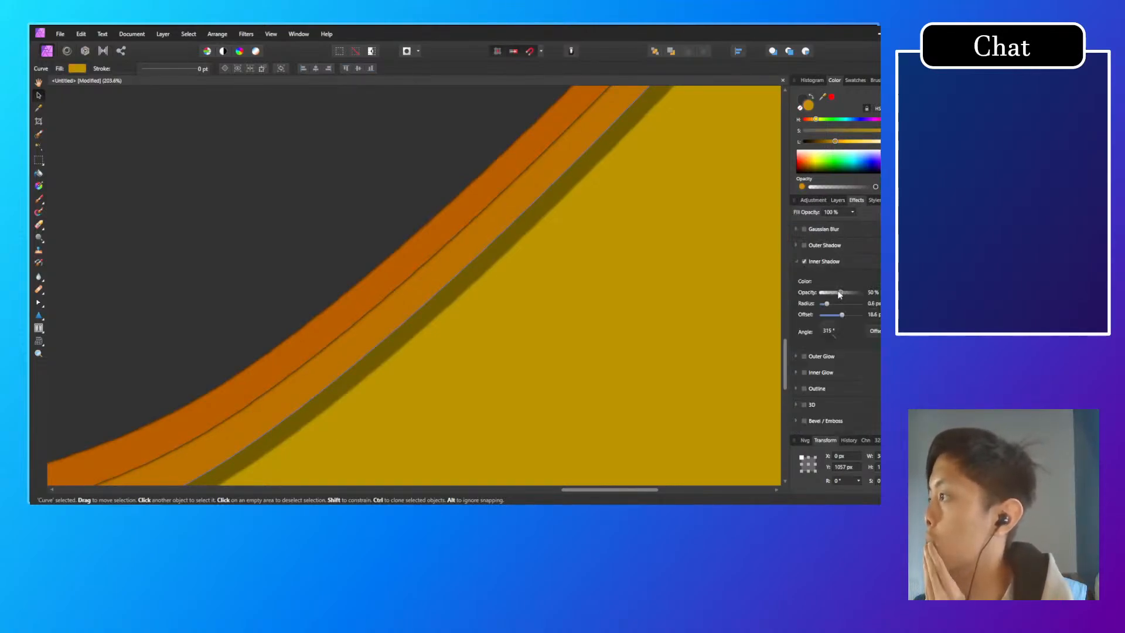
pyautogui.moveTo(841, 294)
pyautogui.mouseDown()
pyautogui.moveTo(867, 295)
pyautogui.moveTo(842, 294)
pyautogui.moveTo(841, 305)
pyautogui.mouseUp()
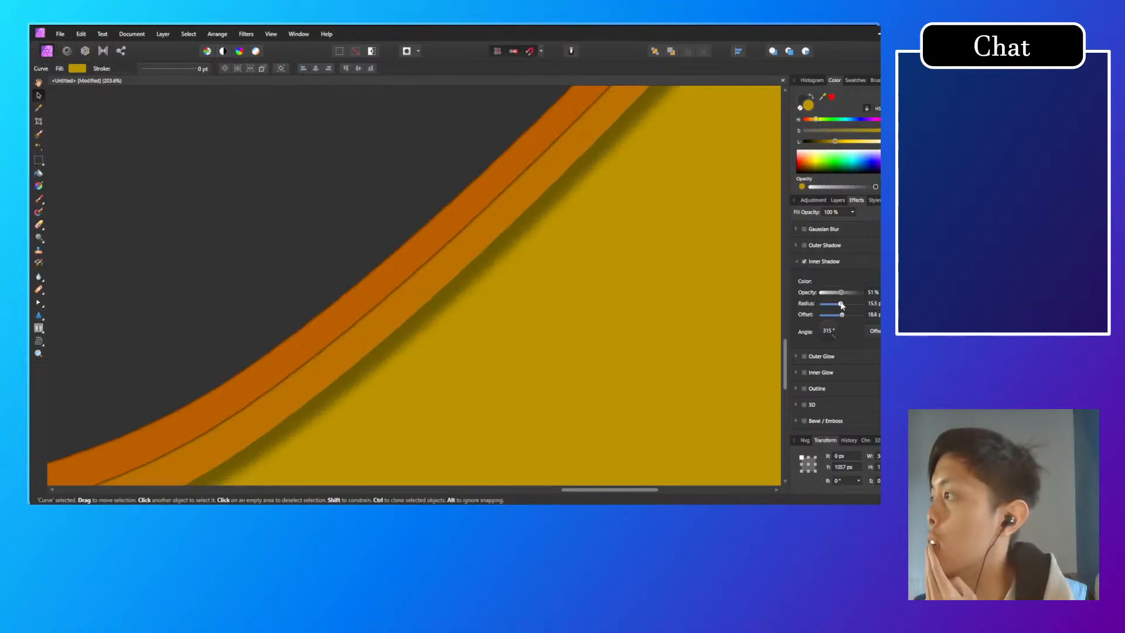
pyautogui.scroll(-4, 604, 261)
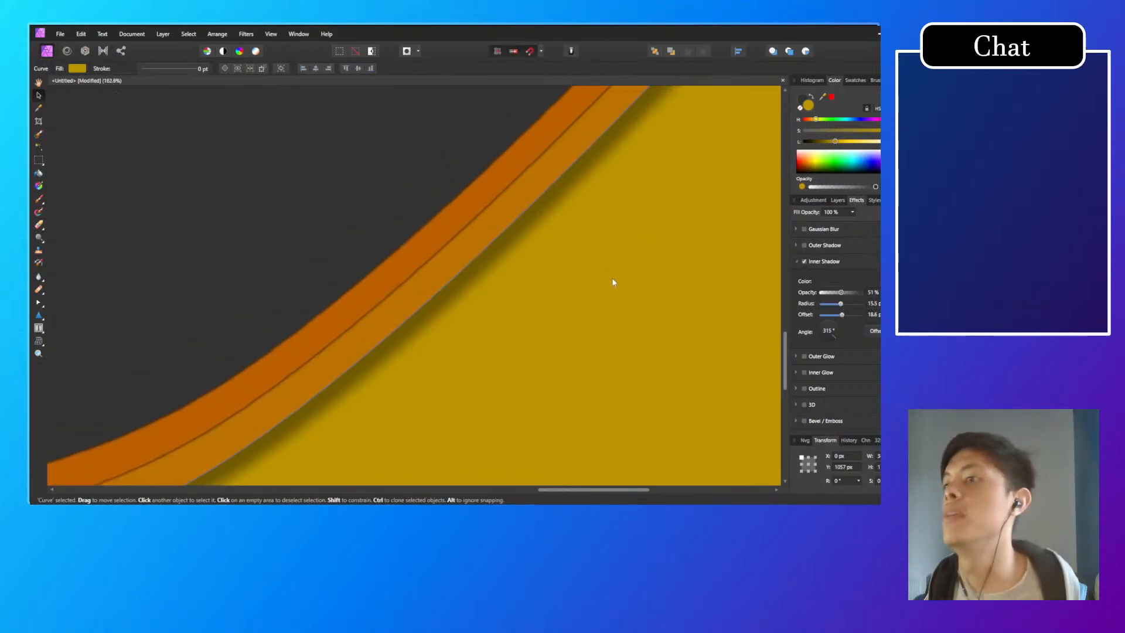
pyautogui.scroll(-2, 612, 288)
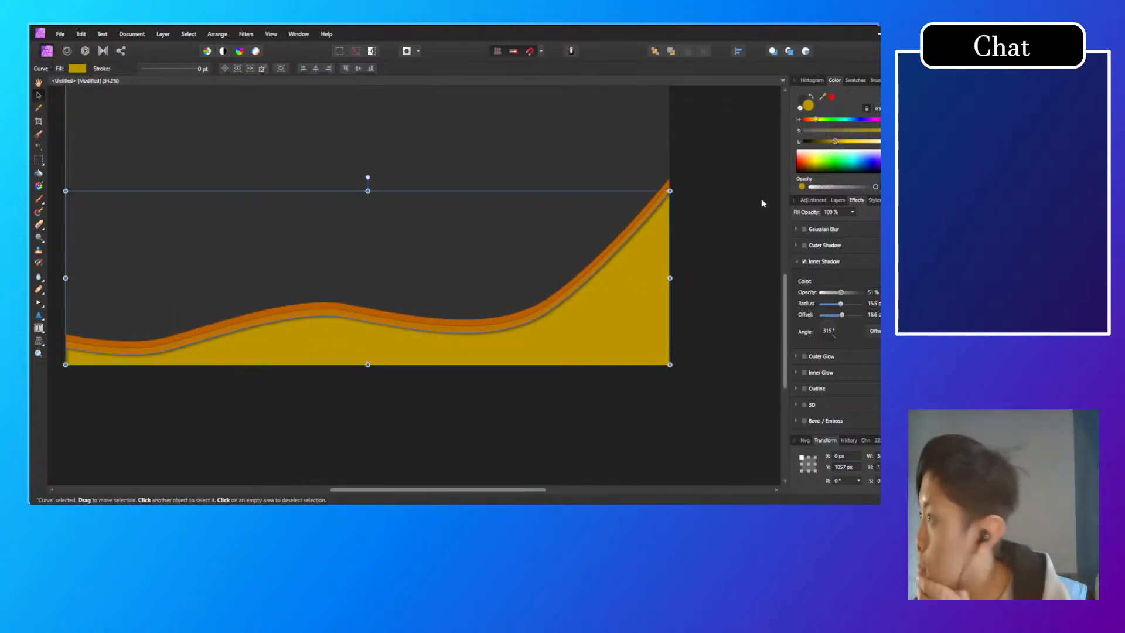
pyautogui.click(838, 200)
pyautogui.click(724, 205)
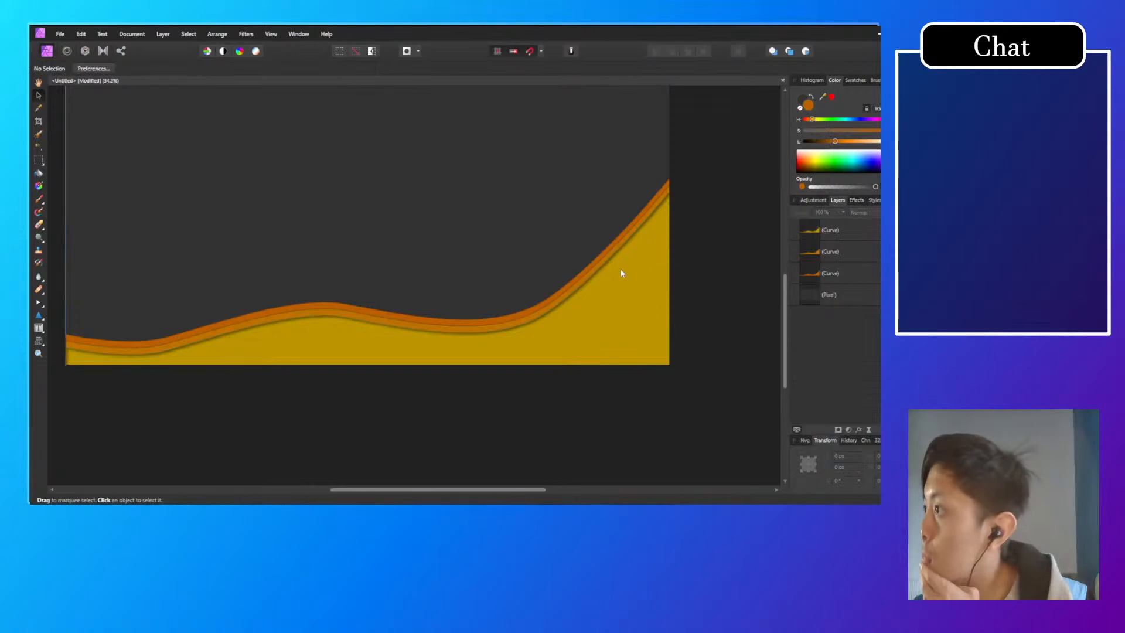
# Step: Increase the inner shadow radius of the middle orange wave to 21.7 px
pyautogui.moveTo(714, 277); pyautogui.dragTo(722, 291)
pyautogui.click(831, 273)
pyautogui.click(846, 249)
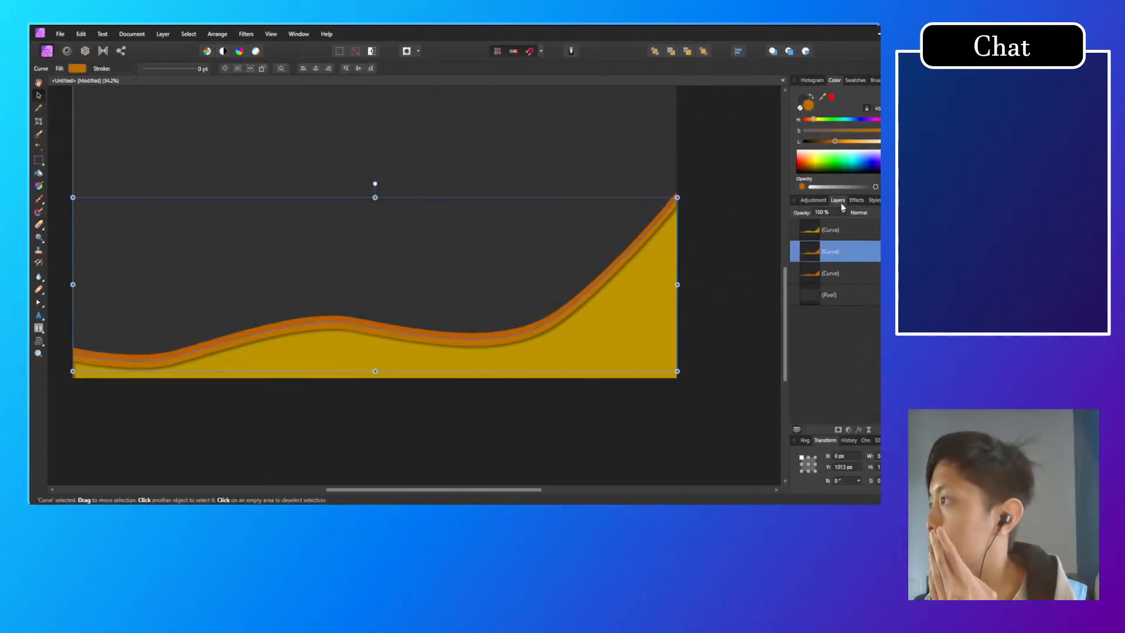
pyautogui.click(856, 200)
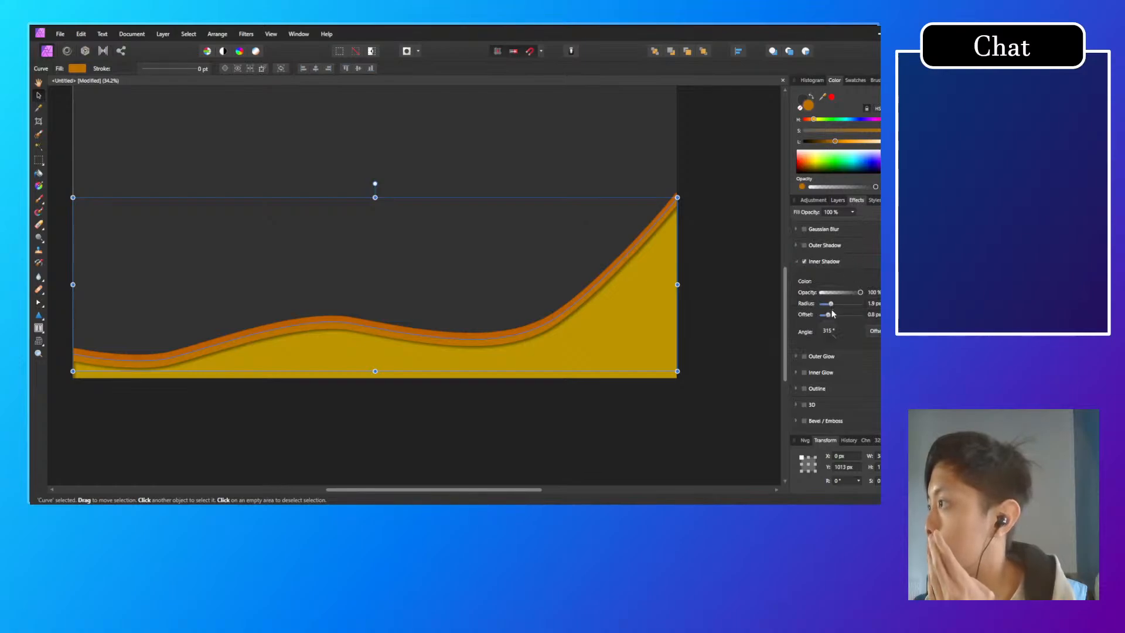
pyautogui.moveTo(831, 304); pyautogui.dragTo(844, 304)
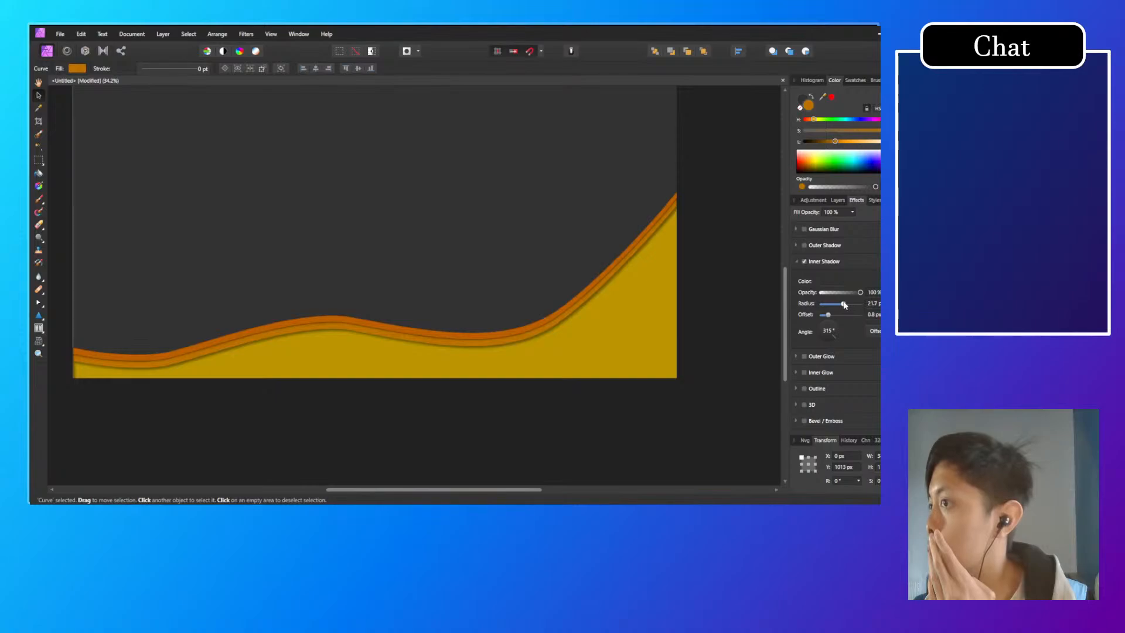
# Step: Set the rear orange wave's inner shadow radius to 7 px and review the whole artwork with nothing selected
pyautogui.click(843, 200)
pyautogui.click(830, 274)
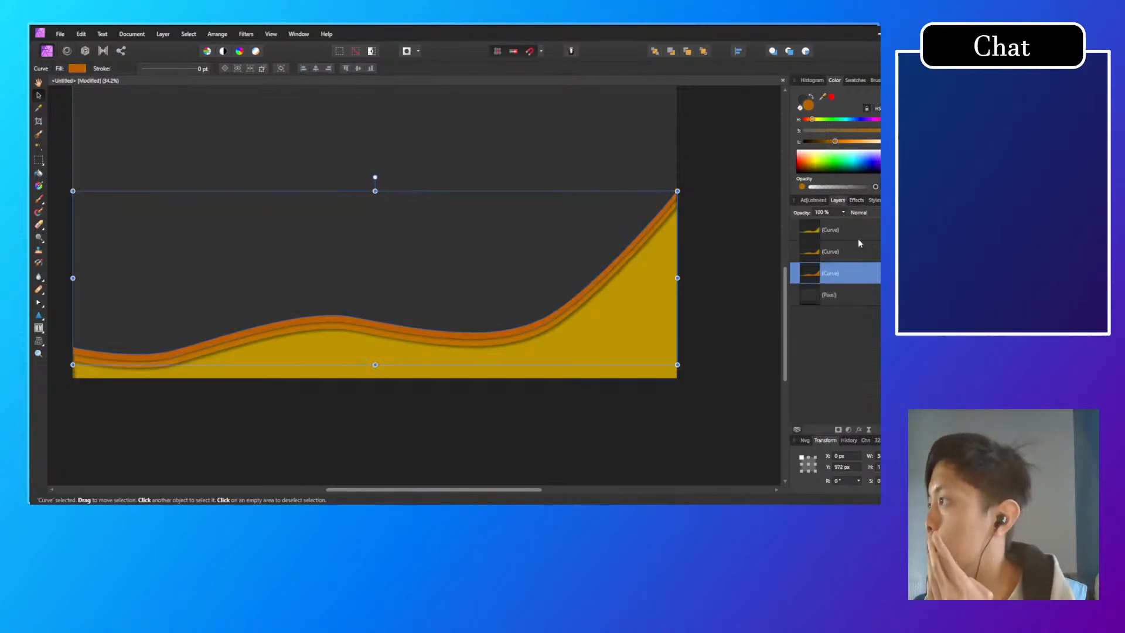
pyautogui.click(857, 200)
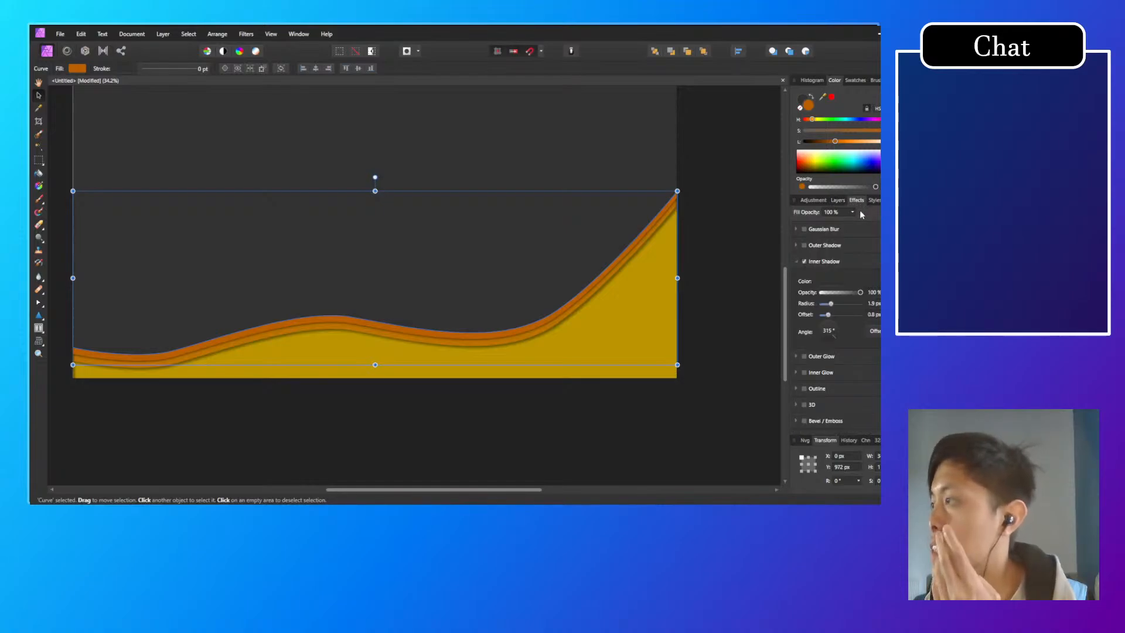
pyautogui.click(843, 200)
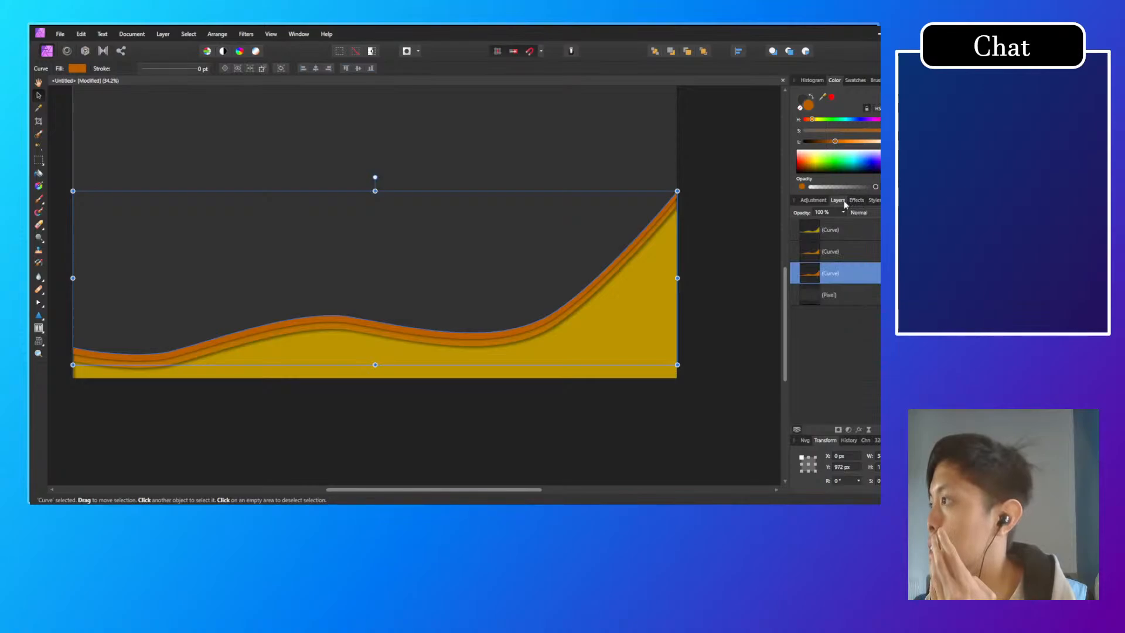
pyautogui.click(857, 200)
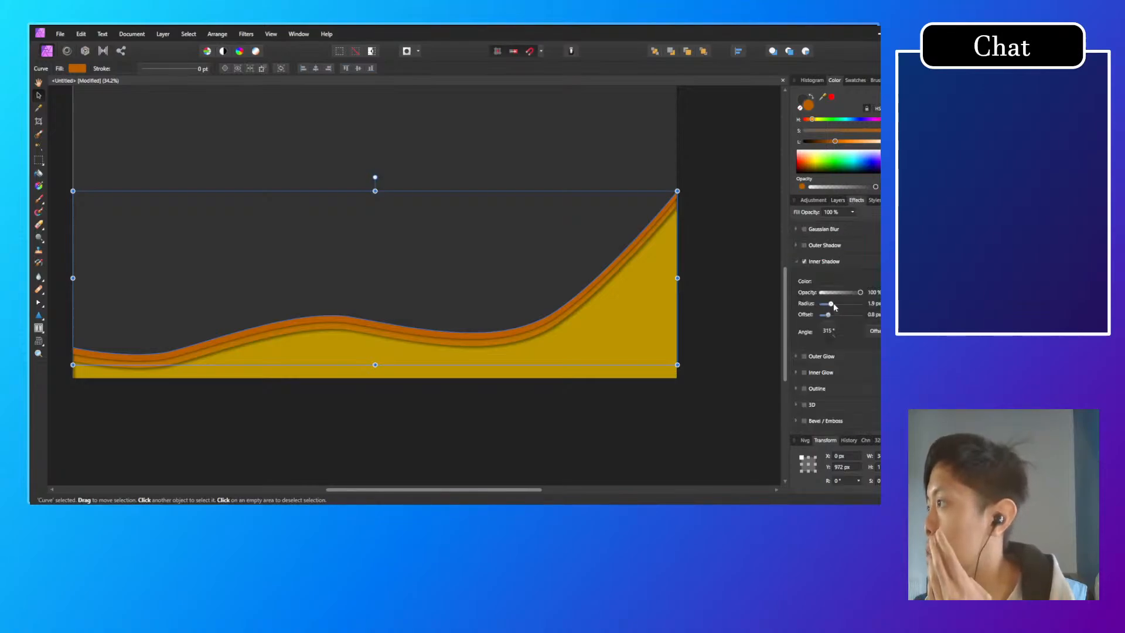
pyautogui.moveTo(832, 304); pyautogui.dragTo(844, 305)
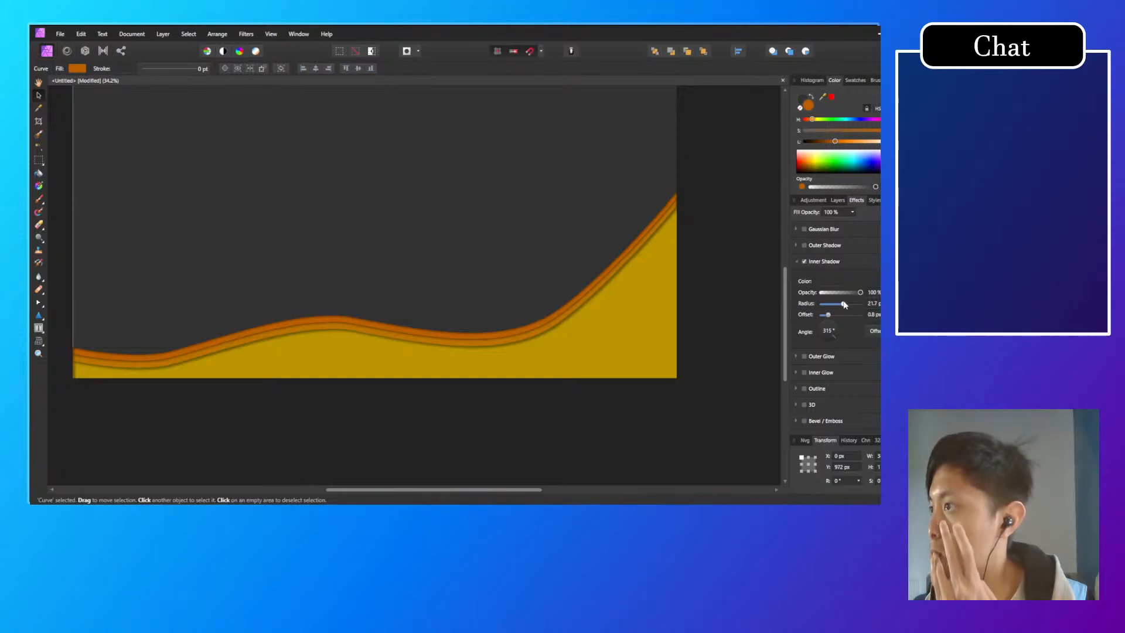
pyautogui.moveTo(844, 305); pyautogui.dragTo(838, 305)
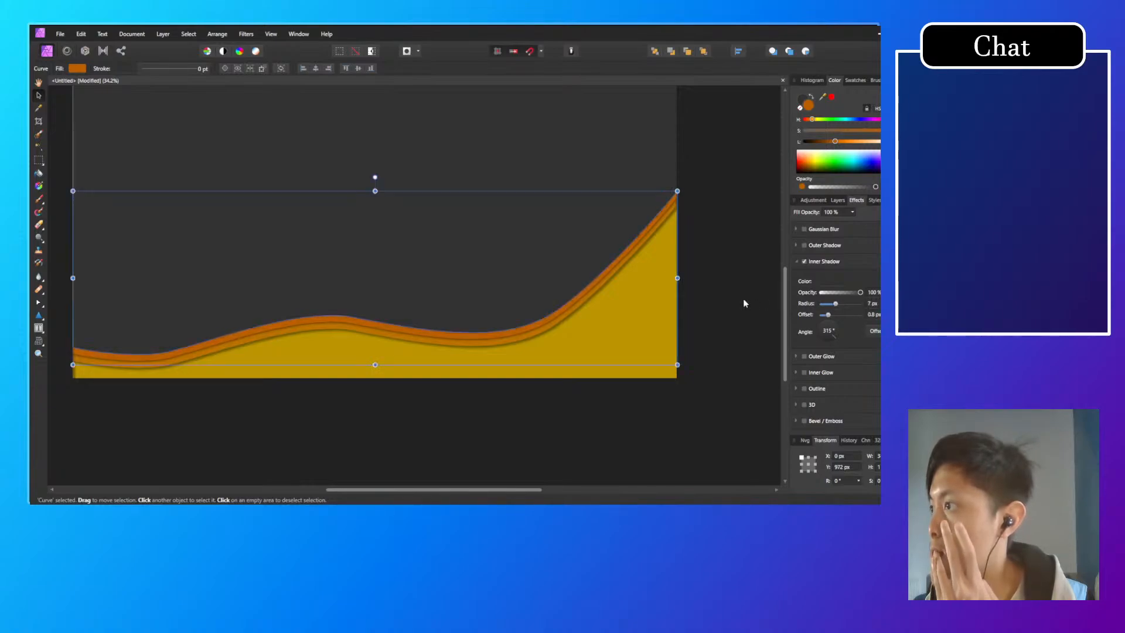
pyautogui.click(721, 311)
pyautogui.moveTo(295, 375); pyautogui.dragTo(341, 439)
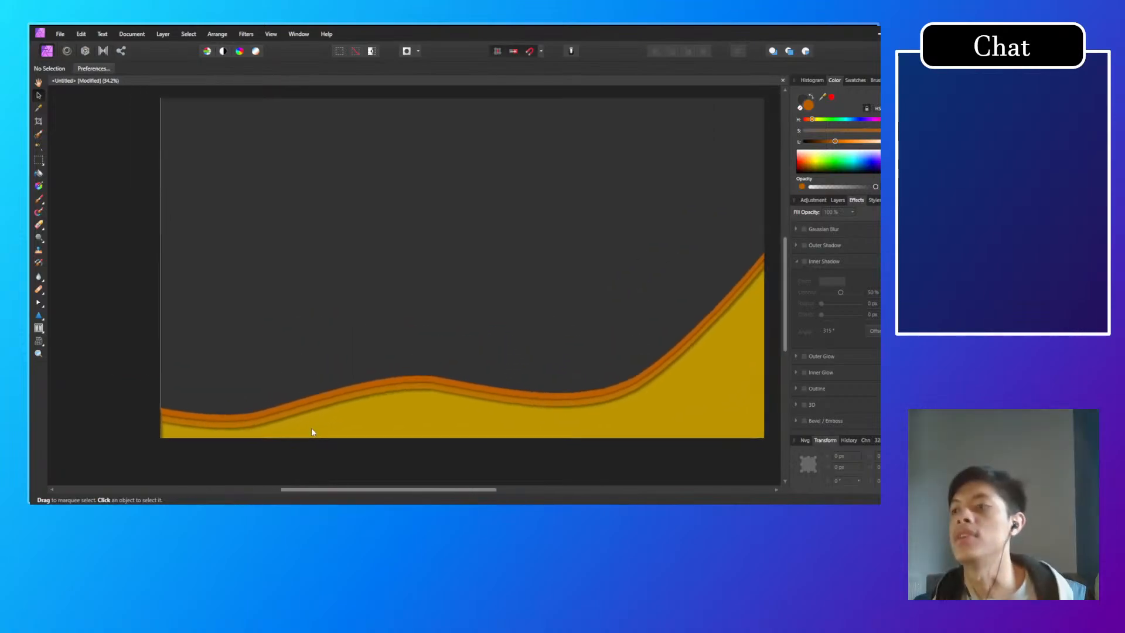
# Step: Lower the left end nodes of the middle and rear orange waves onto the yellow wave's left end
pyautogui.click(844, 201)
pyautogui.scroll(5, 151, 417)
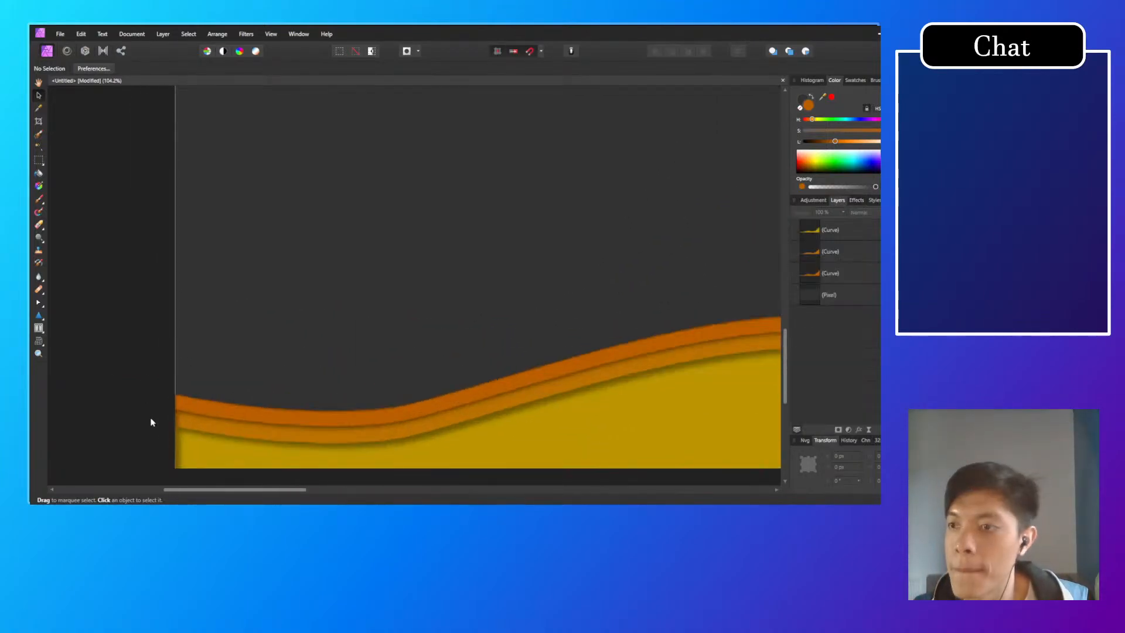
pyautogui.moveTo(203, 420); pyautogui.dragTo(272, 349)
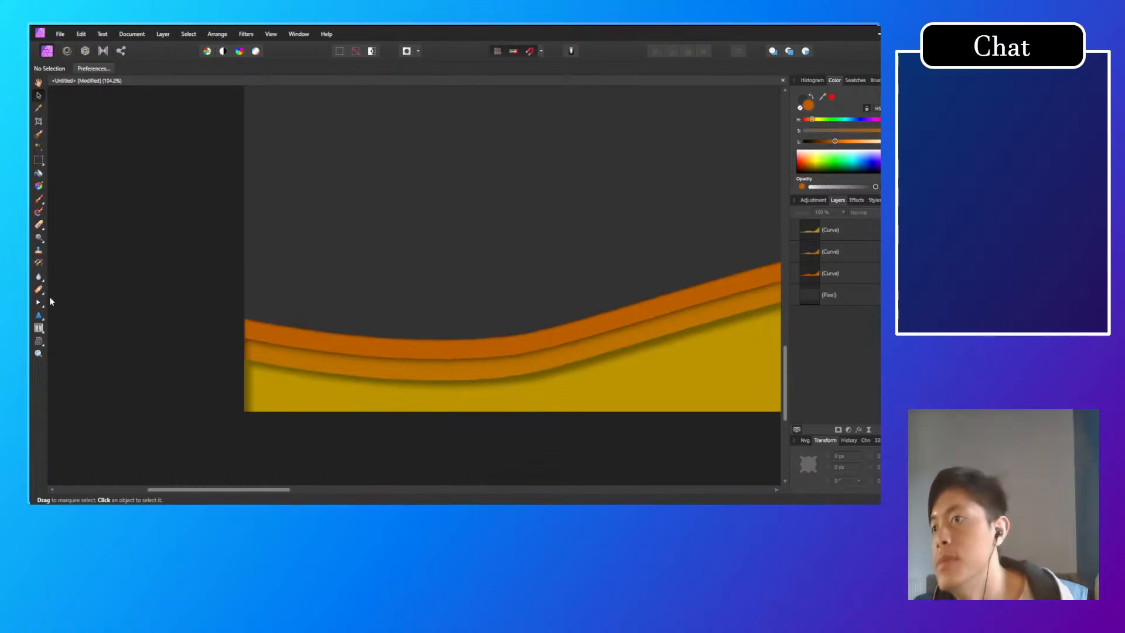
pyautogui.click(36, 304)
pyautogui.click(282, 372)
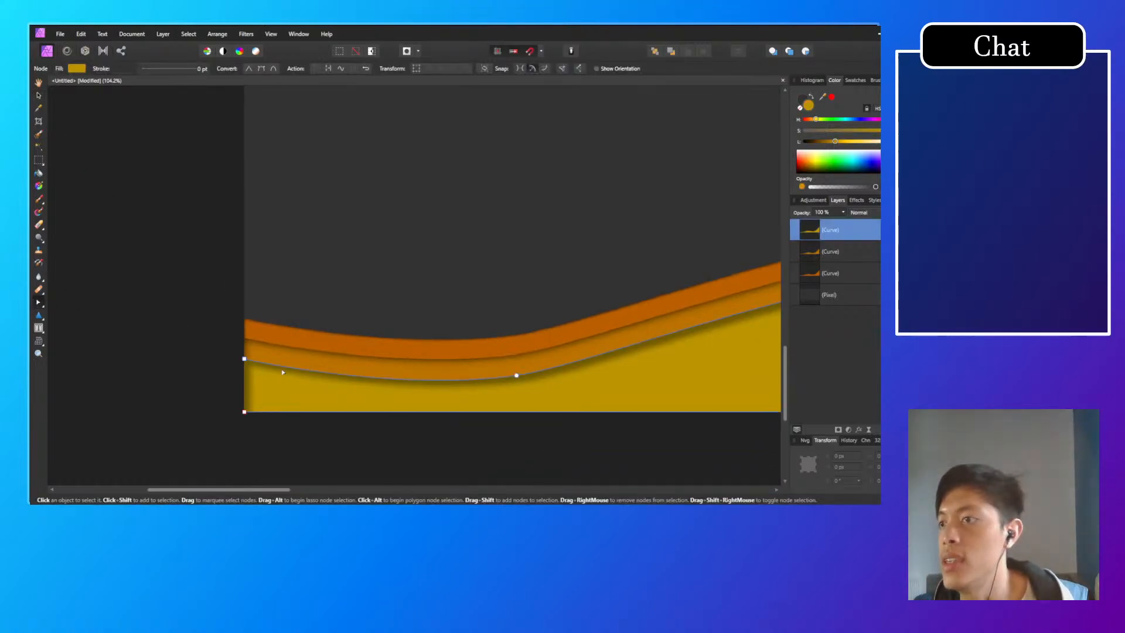
pyautogui.click(255, 353)
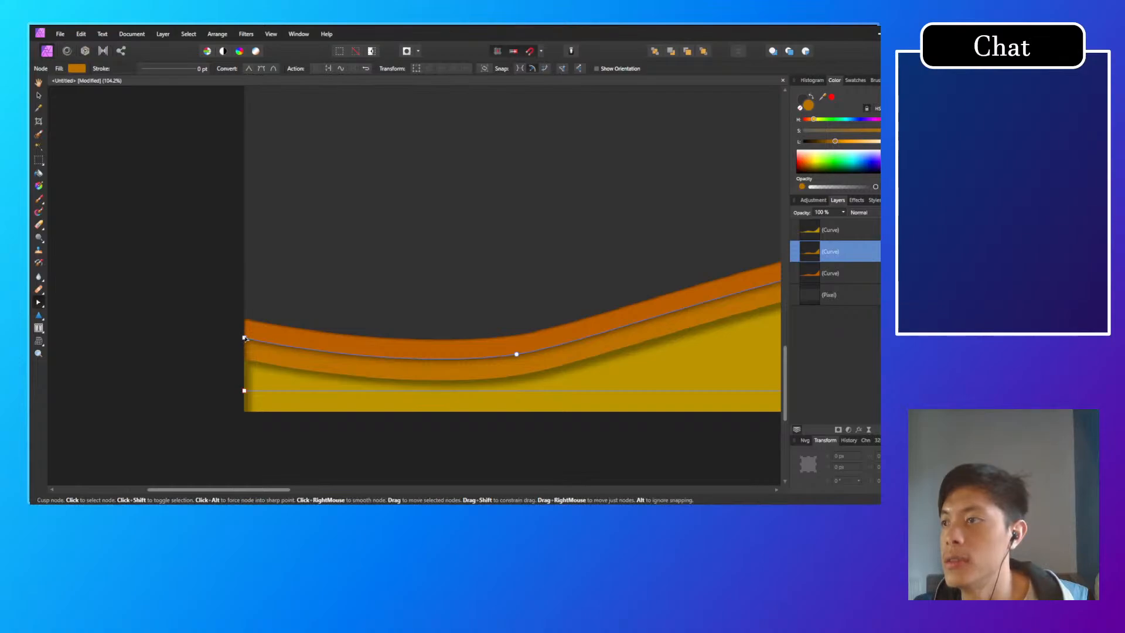
pyautogui.moveTo(245, 338); pyautogui.dragTo(246, 360)
pyautogui.click(246, 329)
pyautogui.moveTo(515, 265); pyautogui.dragTo(288, 236)
pyautogui.scroll(-5, 436, 275)
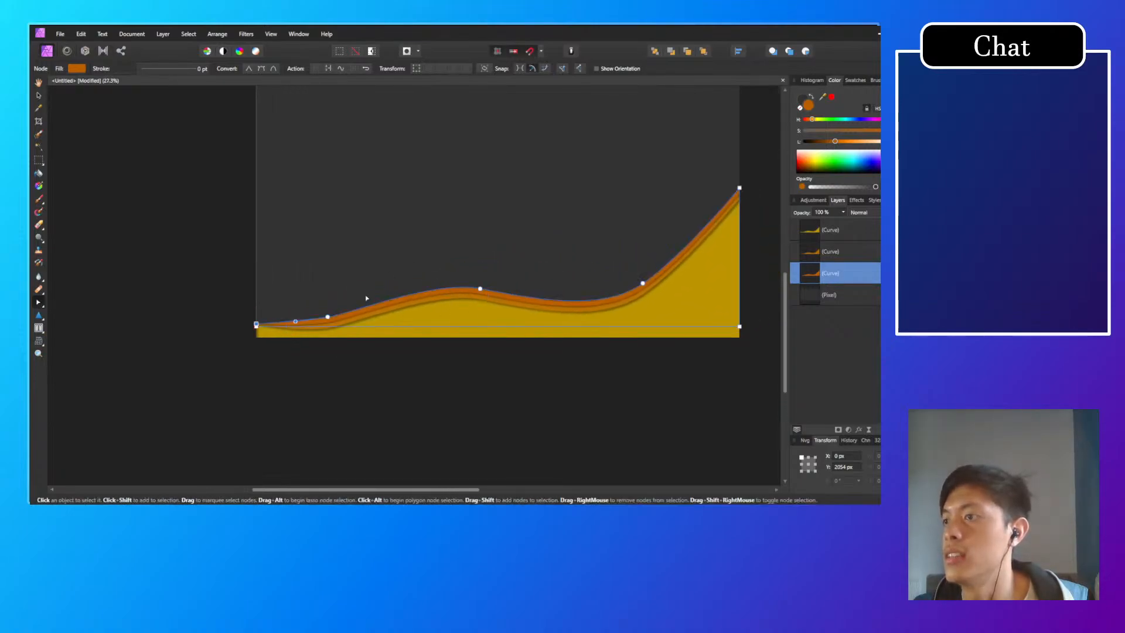
pyautogui.click(239, 299)
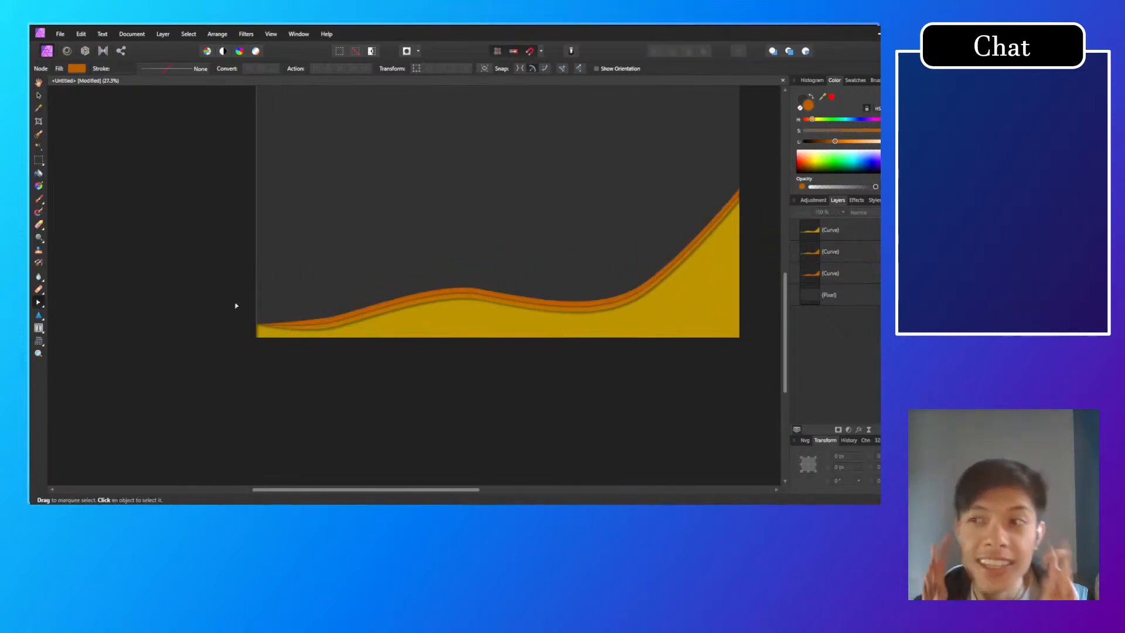
# Step: Undo both left end node moves, try lowering the middle orange wave's left end node slightly, and revert that too
pyautogui.scroll(5, 402, 310)
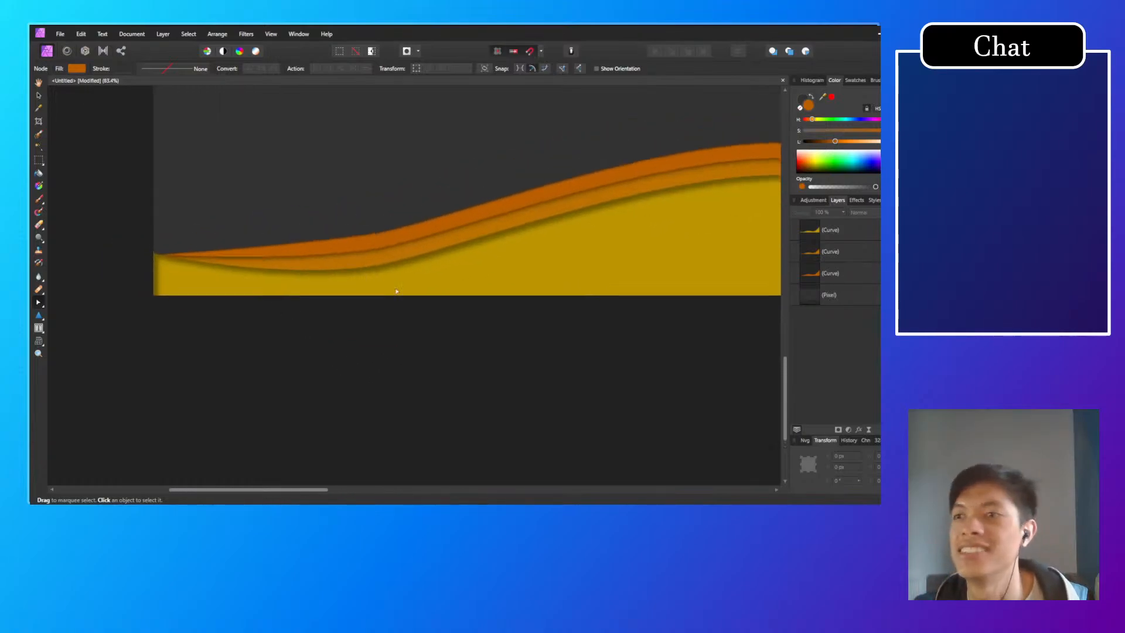
pyautogui.click(361, 289)
pyautogui.click(324, 297)
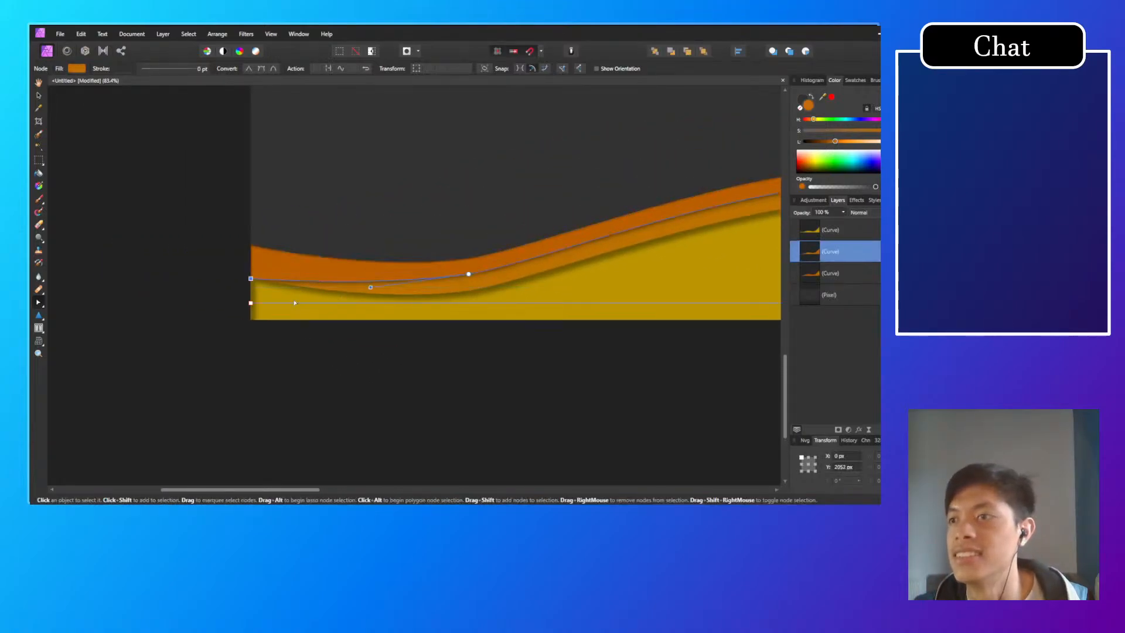
pyautogui.scroll(5, 274, 292)
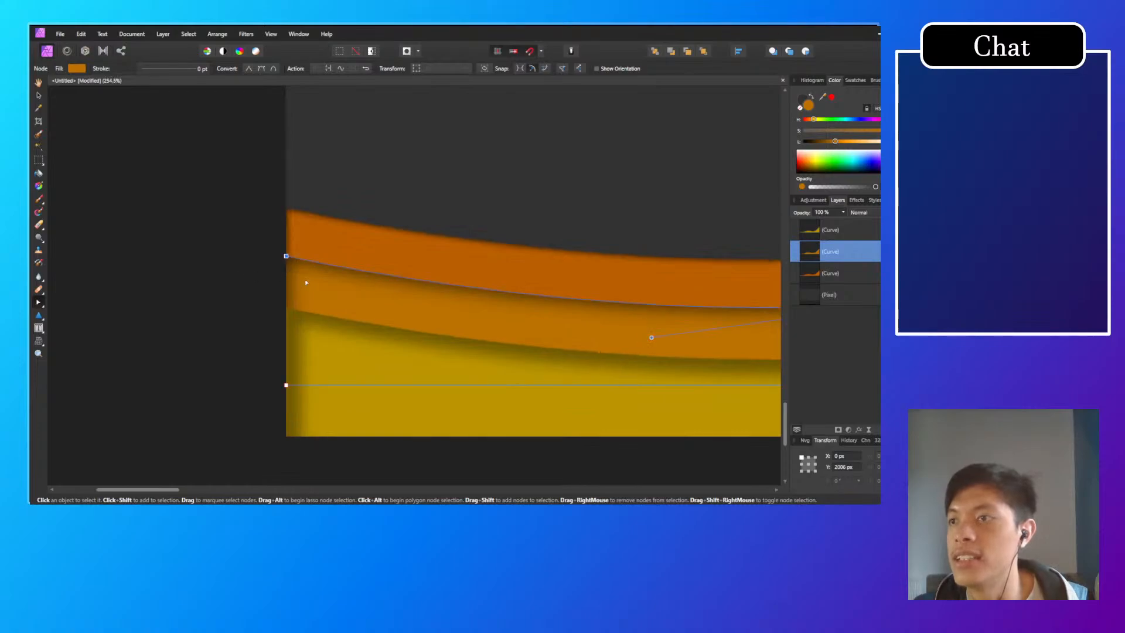
pyautogui.moveTo(286, 256); pyautogui.dragTo(287, 291)
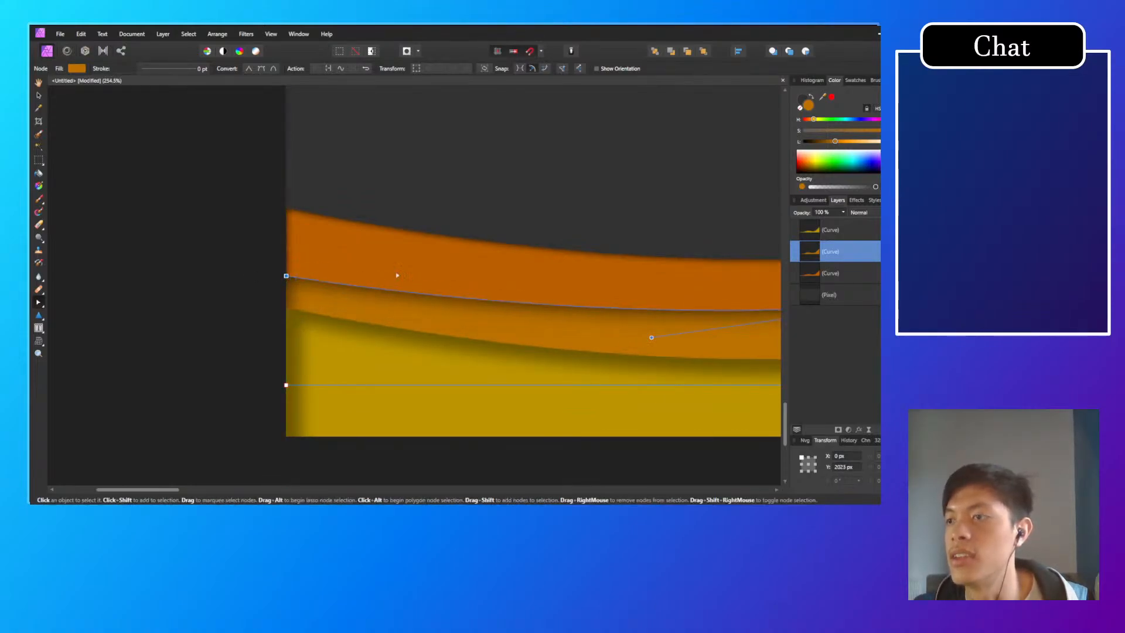
pyautogui.hotkey('ctrl', 'z')
# Step: Lower the rear wave's left end node onto the middle wave's end, and the middle wave's end node onto the yellow wave's end
pyautogui.scroll(-6, 458, 272)
pyautogui.scroll(5, 464, 291)
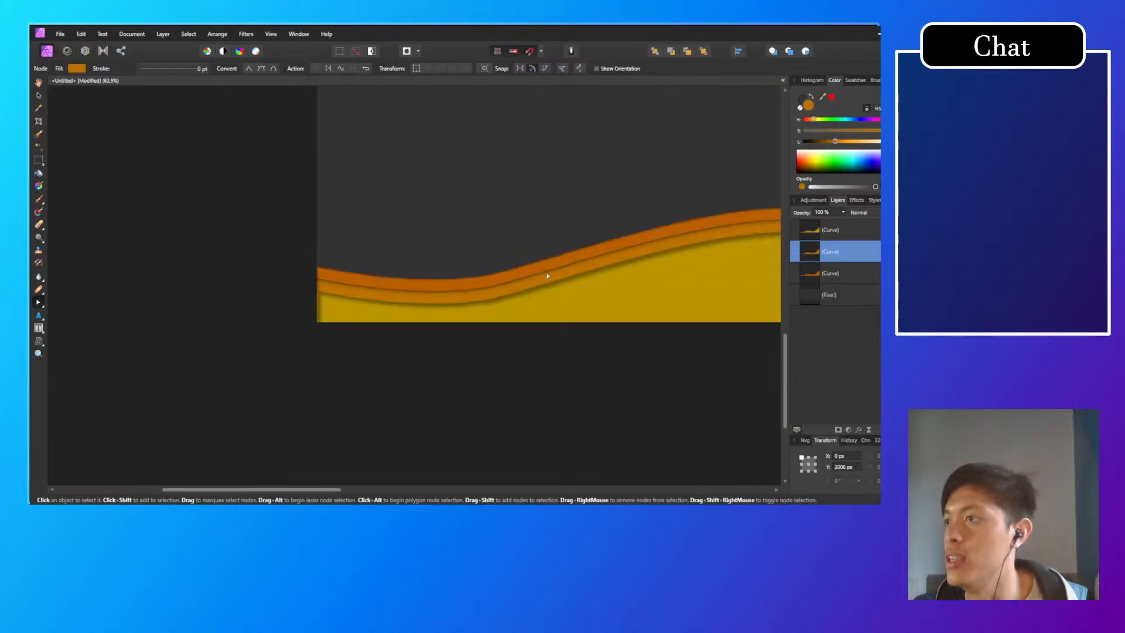
pyautogui.scroll(5, 297, 308)
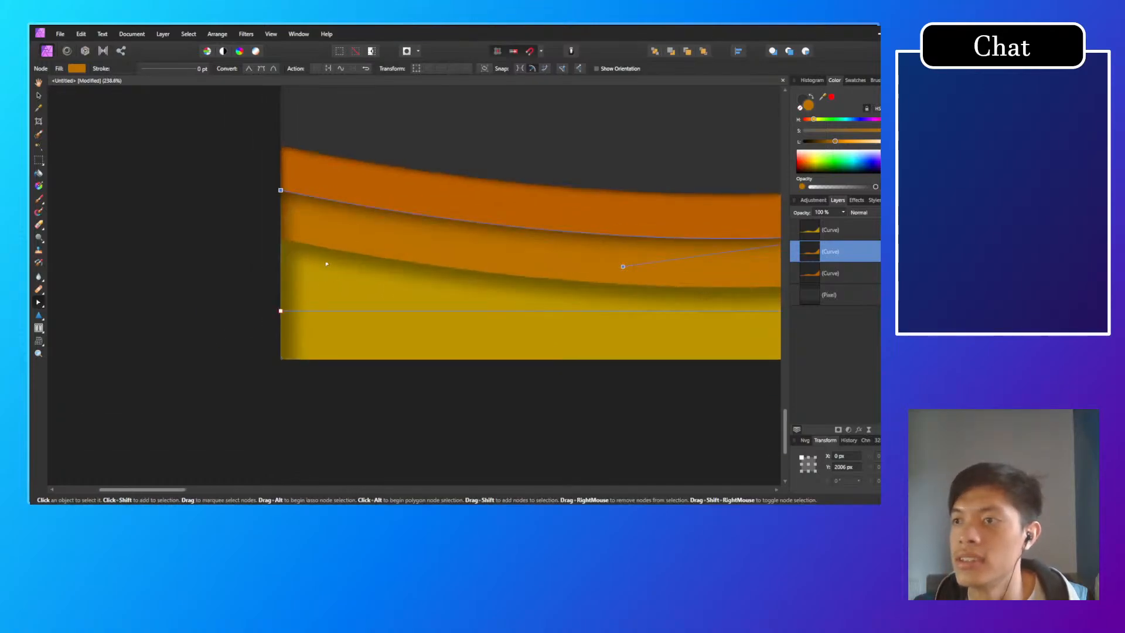
pyautogui.click(326, 248)
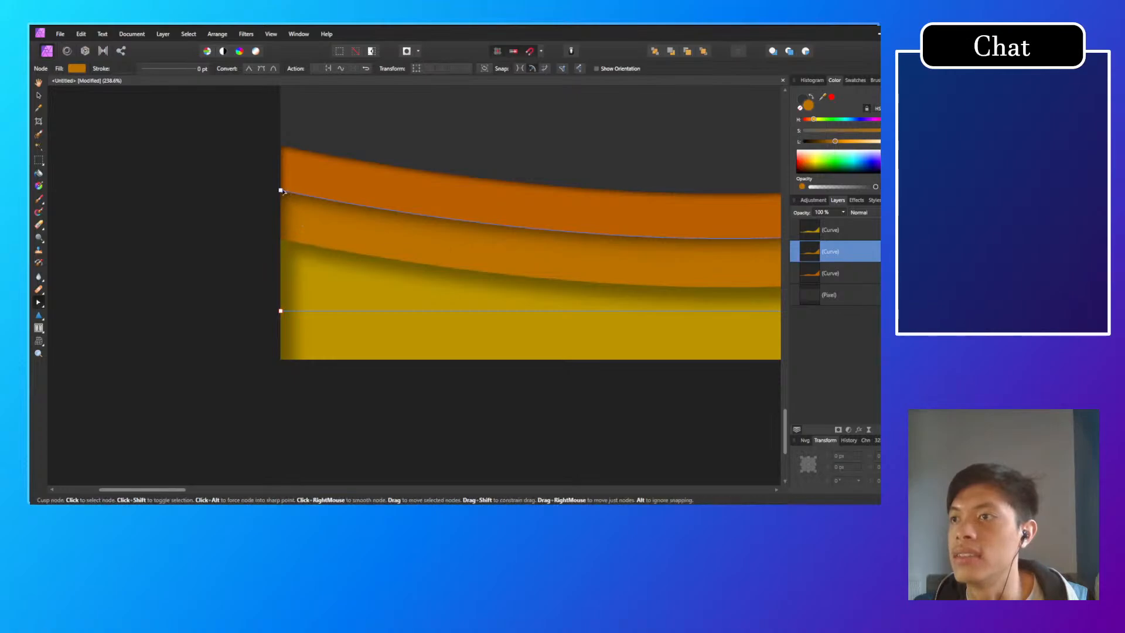
pyautogui.click(298, 173)
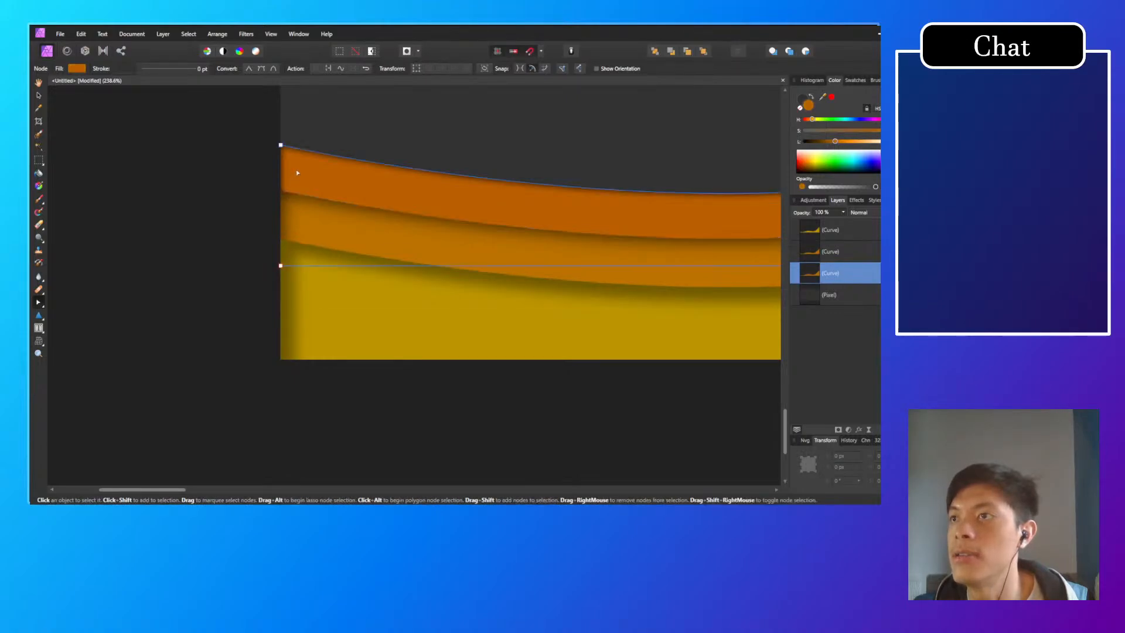
pyautogui.moveTo(282, 150); pyautogui.dragTo(286, 191)
pyautogui.scroll(-11, 532, 259)
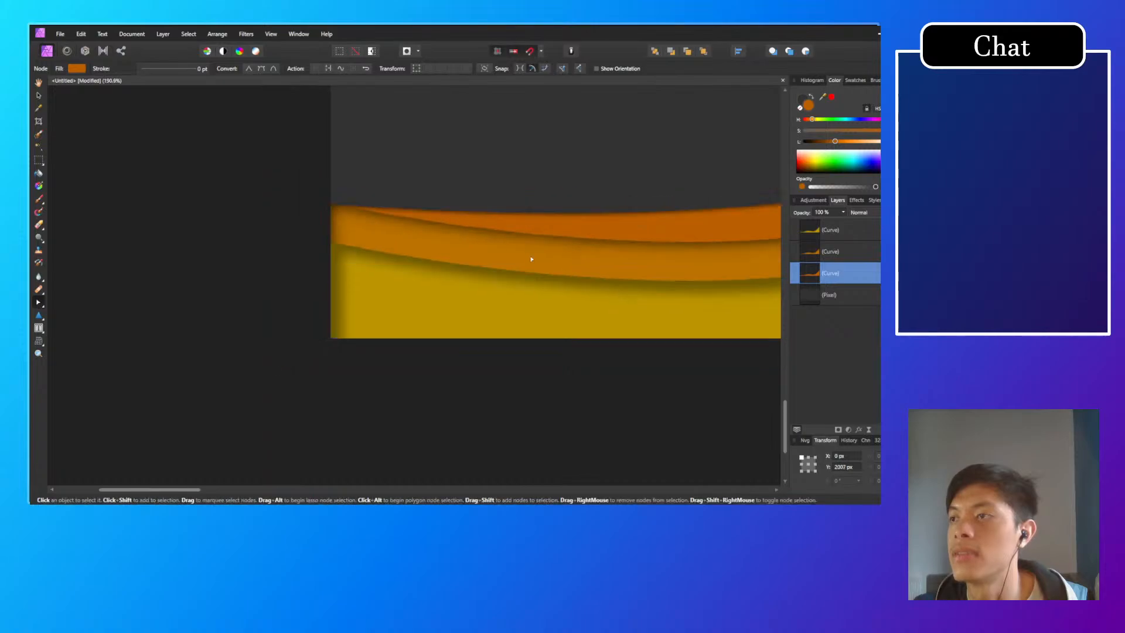
pyautogui.scroll(10, 578, 254)
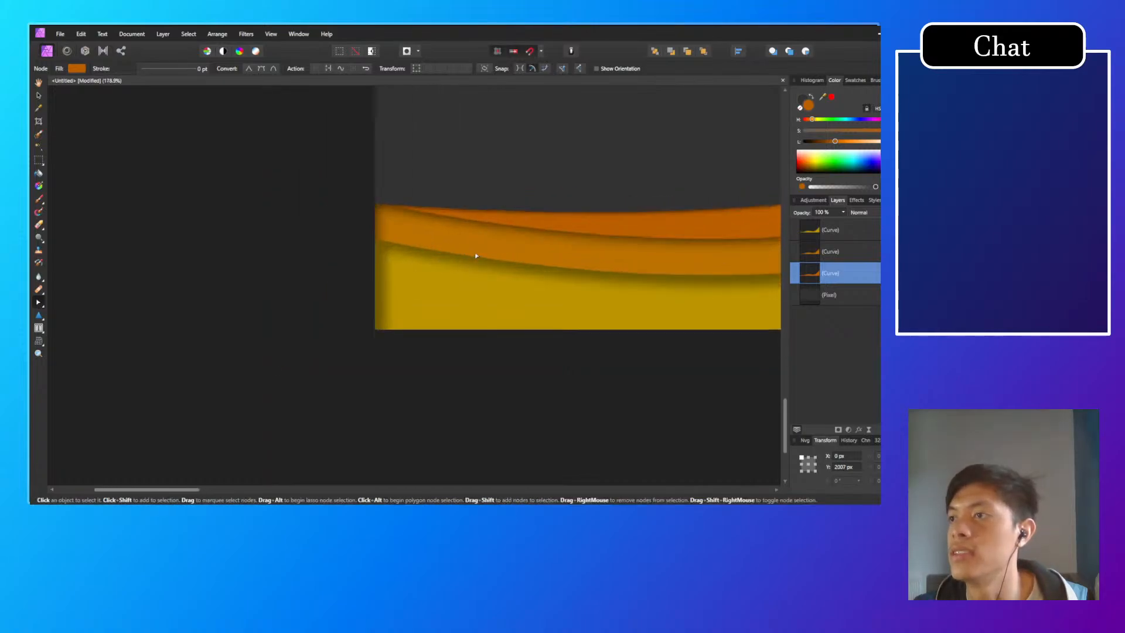
pyautogui.moveTo(398, 237); pyautogui.dragTo(360, 291)
pyautogui.click(351, 287)
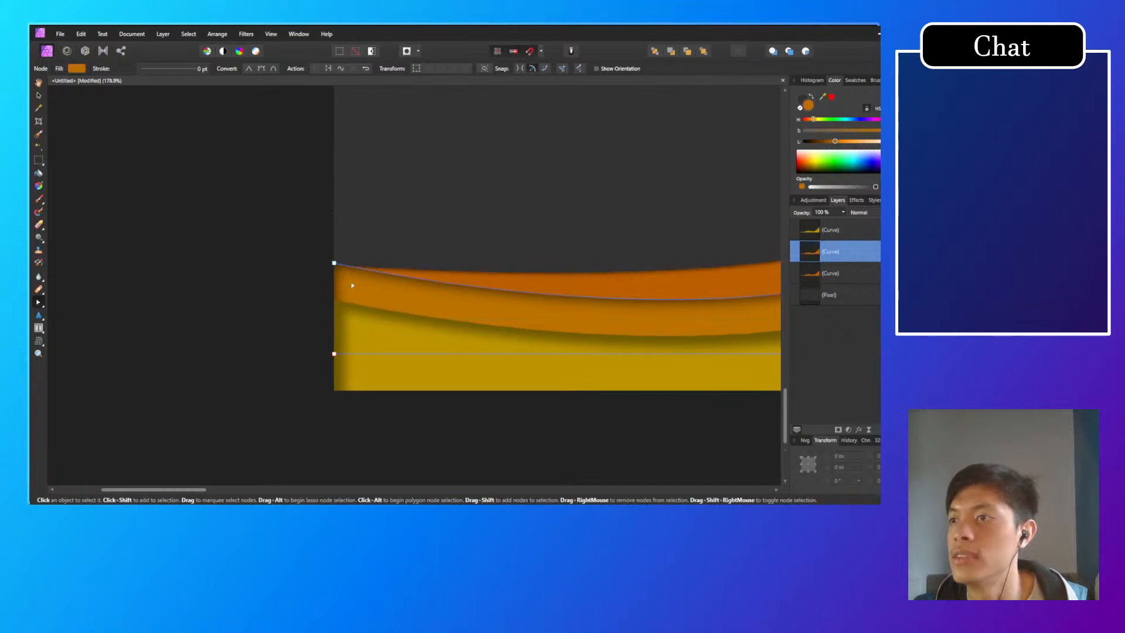
pyautogui.moveTo(336, 265); pyautogui.dragTo(338, 297)
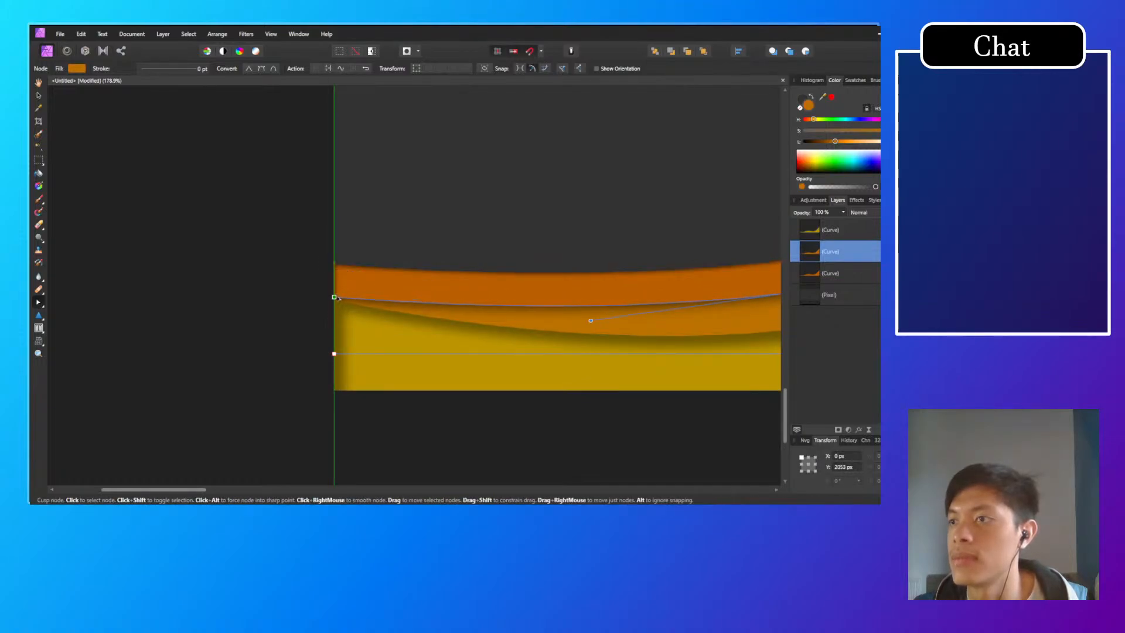
# Step: Raise the rear wave's left end node slightly and bring the middle orange wave's left end node up to meet it
pyautogui.click(336, 269)
pyautogui.moveTo(335, 264)
pyautogui.mouseDown()
pyautogui.moveTo(335, 295)
pyautogui.moveTo(334, 246)
pyautogui.mouseUp()
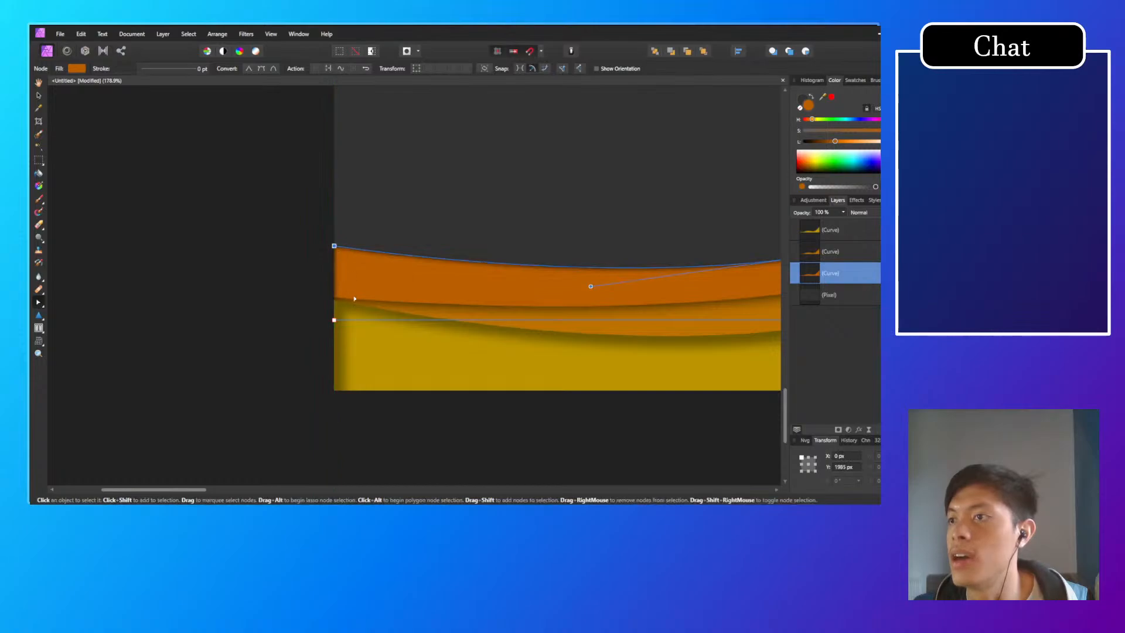
pyautogui.click(384, 314)
pyautogui.moveTo(335, 299); pyautogui.dragTo(330, 250)
pyautogui.click(340, 300)
pyautogui.click(368, 313)
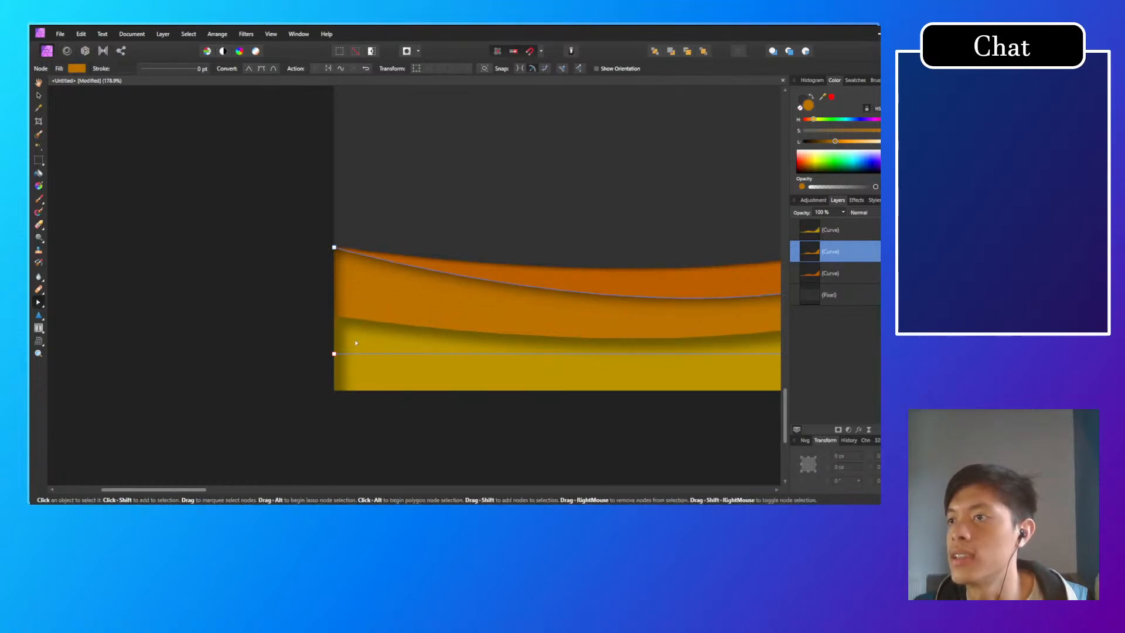
# Step: Raise the yellow wave's left end node to the shared end point of the two orange waves and deselect
pyautogui.click(356, 342)
pyautogui.moveTo(334, 314); pyautogui.dragTo(334, 253)
pyautogui.moveTo(520, 226); pyautogui.dragTo(259, 277)
pyautogui.scroll(-1, 430, 292)
pyautogui.click(118, 304)
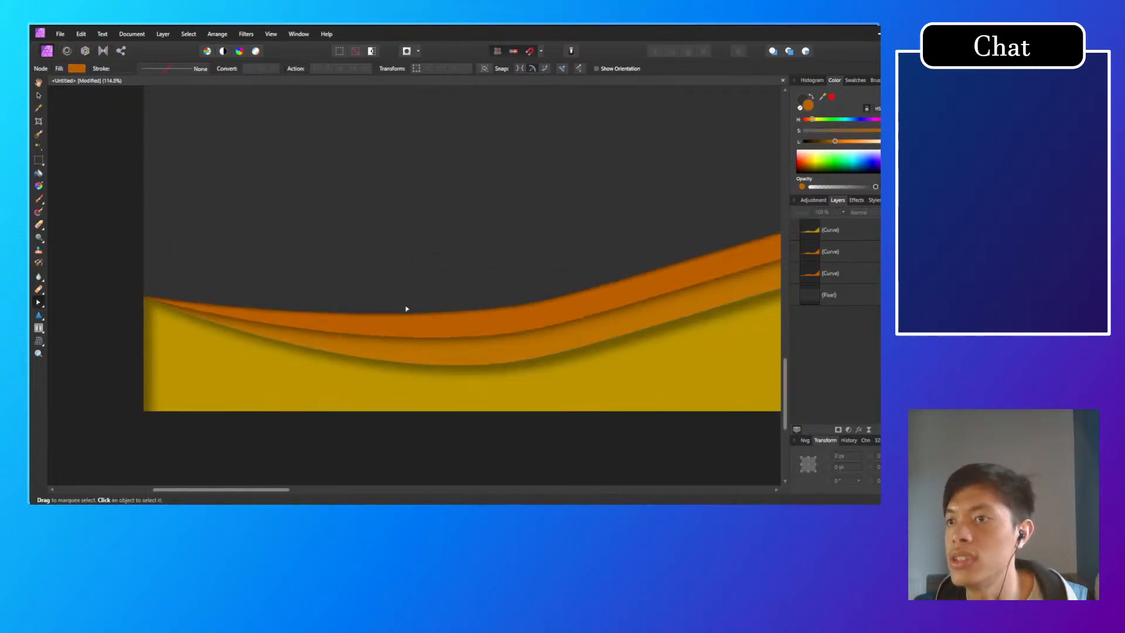
# Step: Raise the rear orange wave's node at the central crest to about Y 1745 px
pyautogui.scroll(-4, 385, 291)
pyautogui.moveTo(562, 289); pyautogui.dragTo(389, 336)
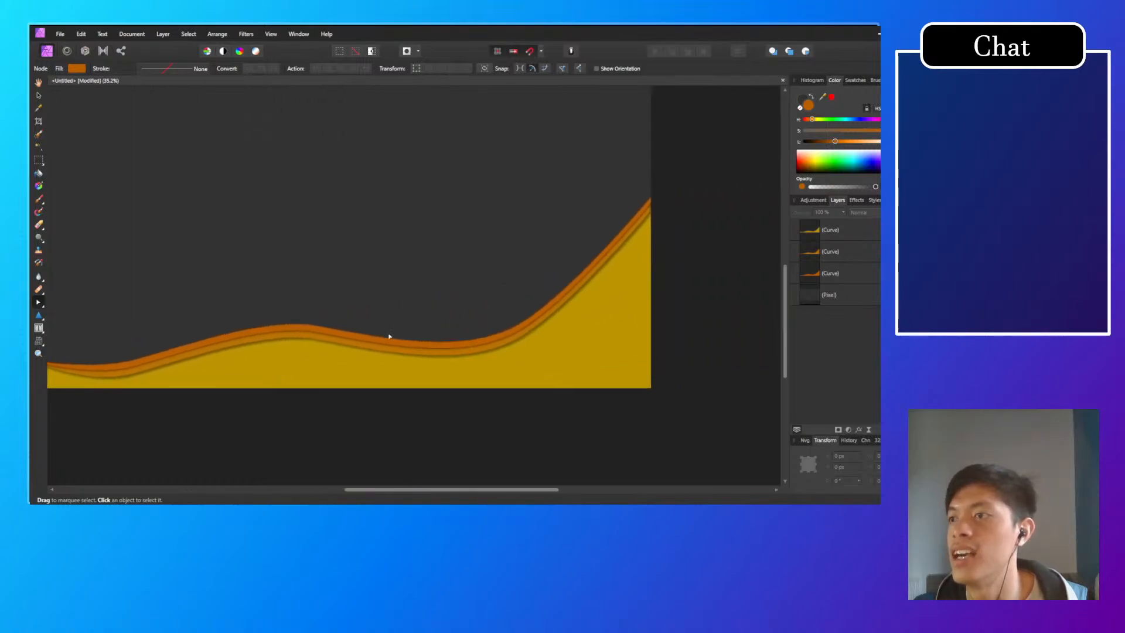
pyautogui.scroll(2, 289, 351)
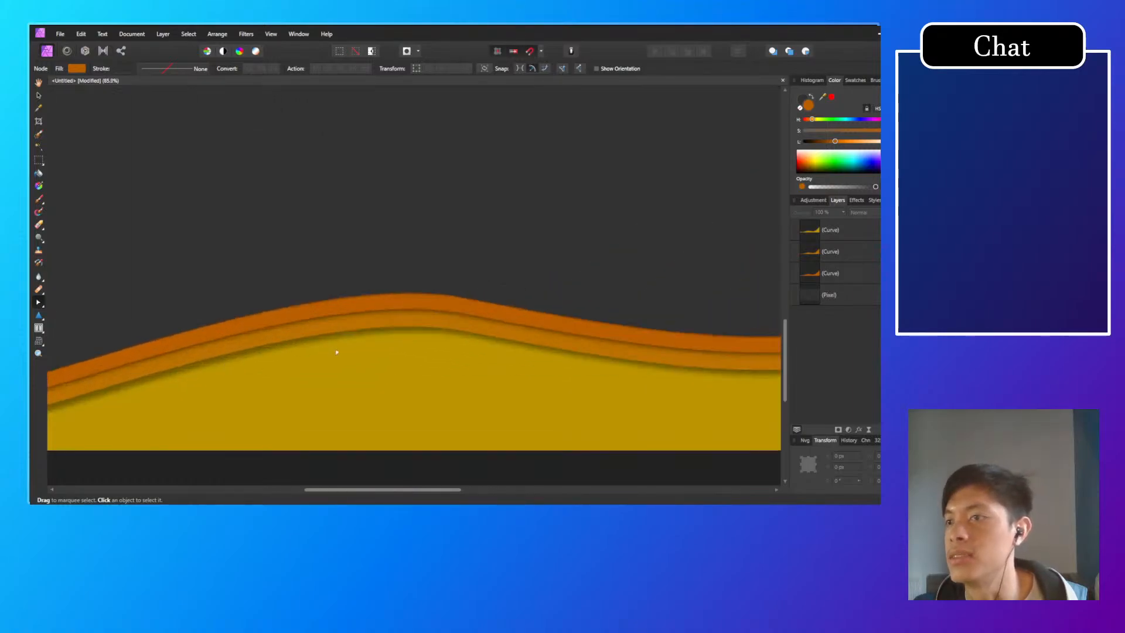
pyautogui.scroll(4, 351, 346)
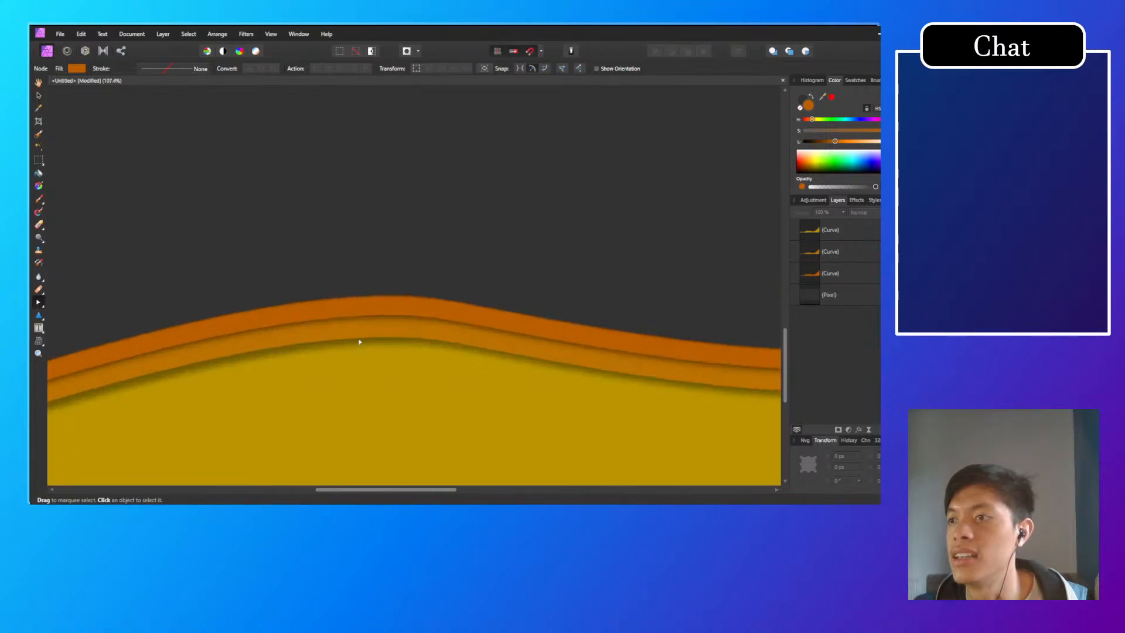
pyautogui.click(455, 319)
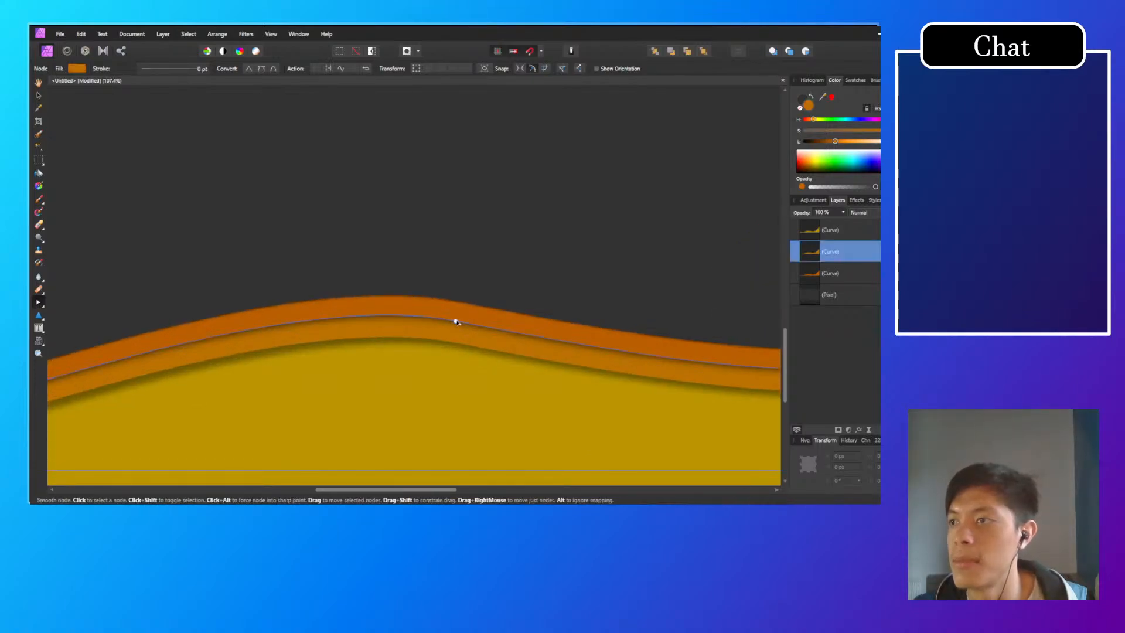
pyautogui.click(456, 300)
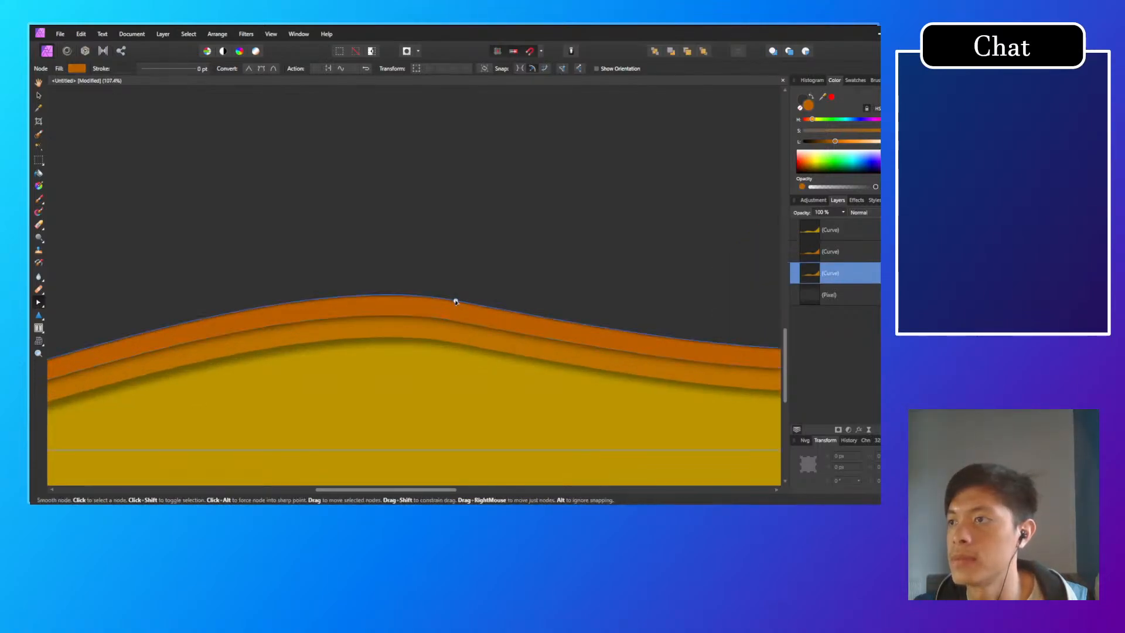
pyautogui.moveTo(456, 301); pyautogui.dragTo(461, 292)
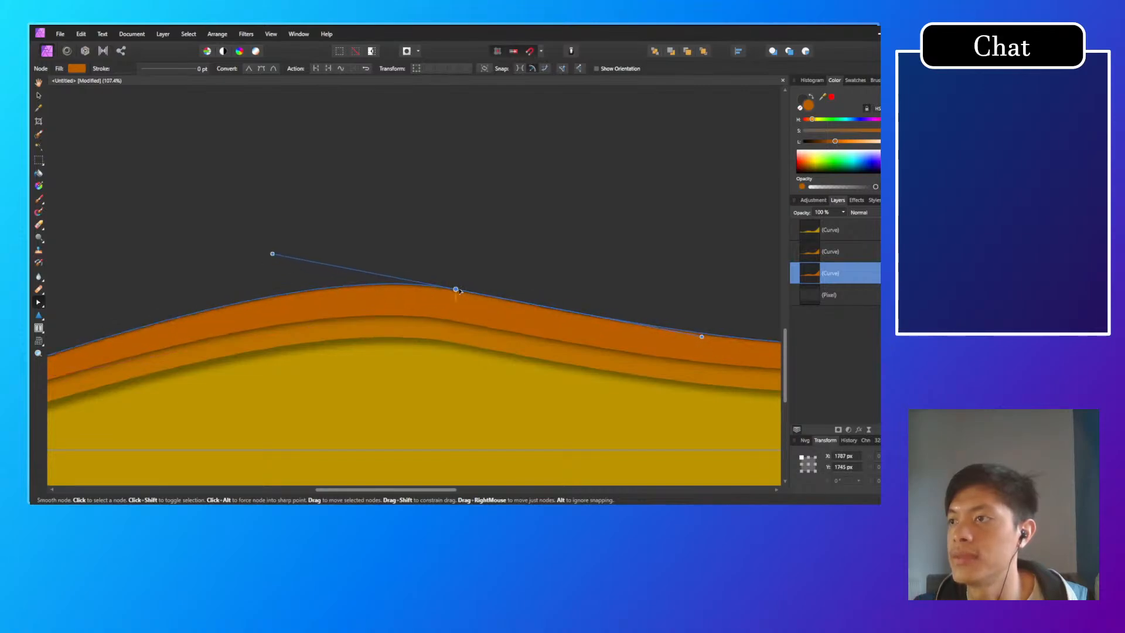
# Step: Lower the yellow wave's node at the central crest to about Y 1901 px and review the wave bands with nothing selected
pyautogui.click(455, 321)
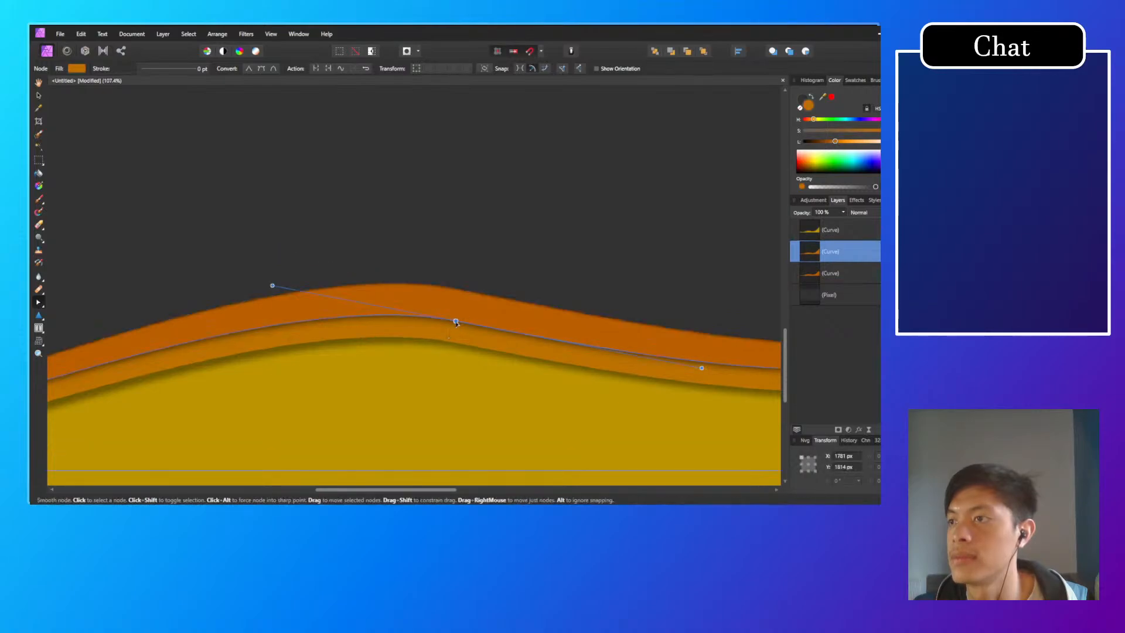
pyautogui.keyDown('shift'); pyautogui.click(455, 343); pyautogui.keyUp('shift')
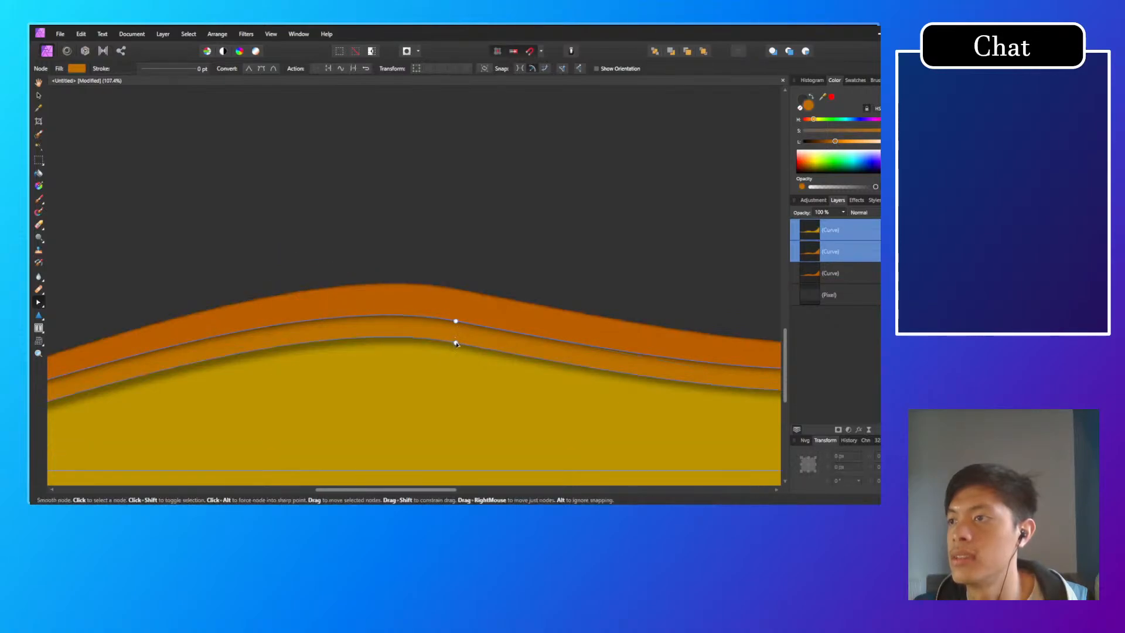
pyautogui.moveTo(455, 343); pyautogui.dragTo(456, 363)
pyautogui.scroll(-5, 481, 286)
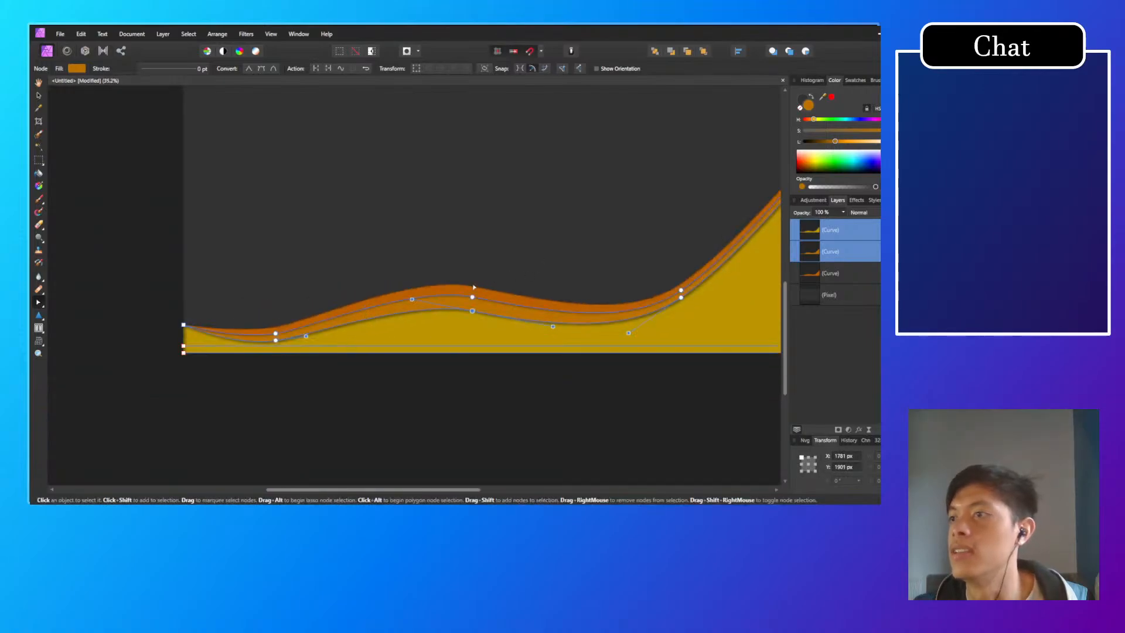
pyautogui.click(457, 381)
pyautogui.moveTo(493, 315); pyautogui.dragTo(309, 333)
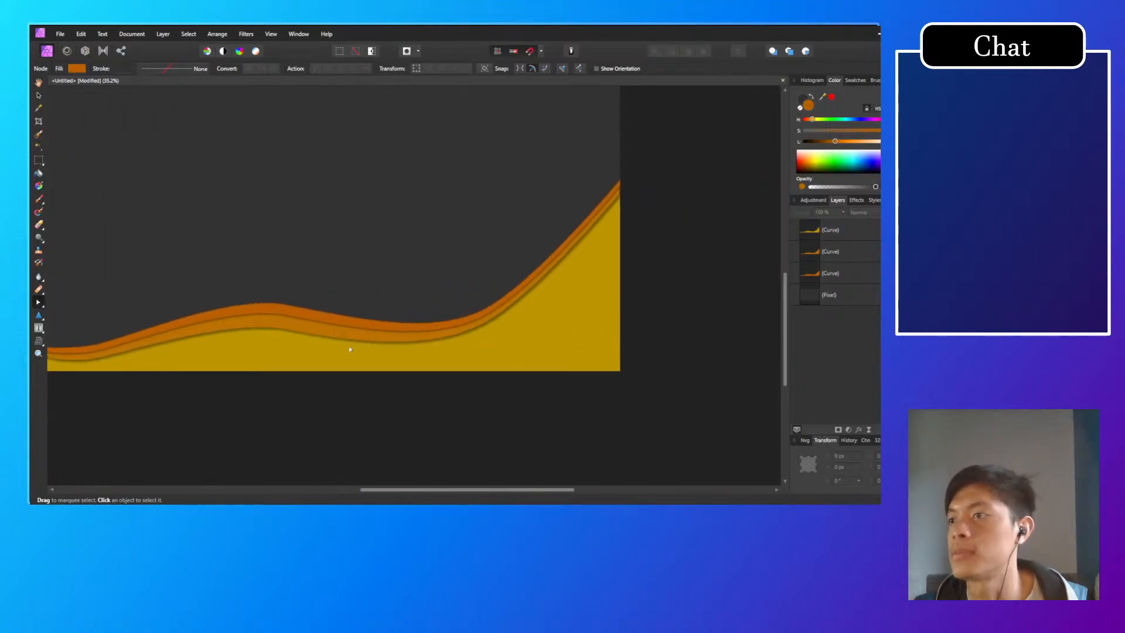
# Step: Undo the crest node edits on the yellow and rear orange waves
pyautogui.hotkey('ctrl', 'z')
pyautogui.hotkey('ctrl', 'z')
pyautogui.hotkey('ctrl', 'z')
pyautogui.hotkey('ctrl', 'z')
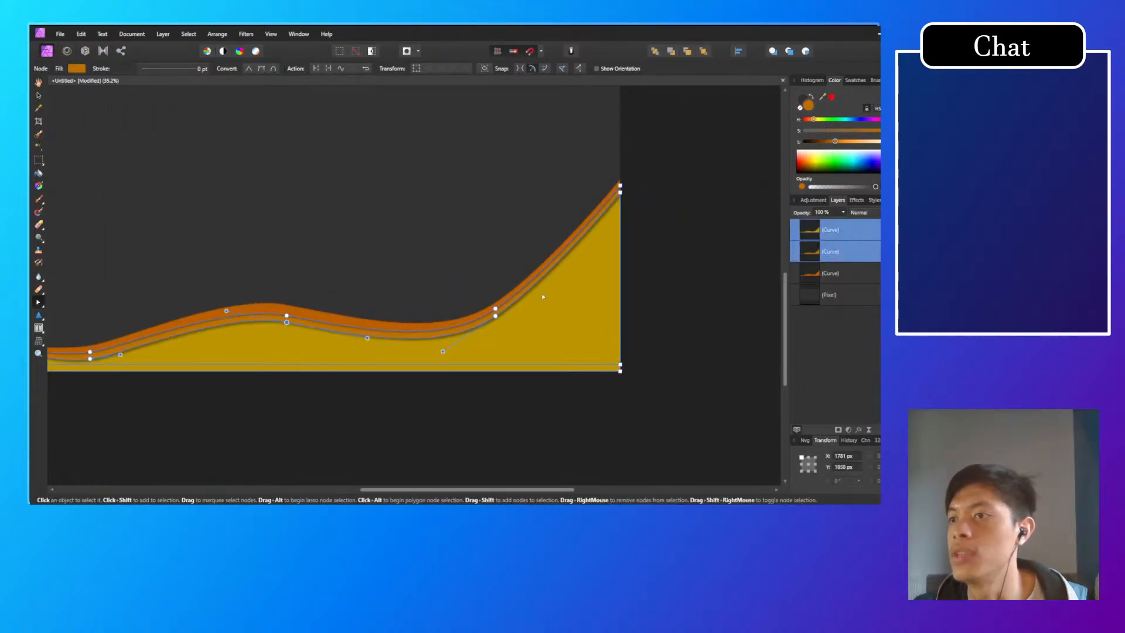
# Step: Move the rear wave's node at the foot of the right-hand rise up and outward to widen its band, and select the middle wave
pyautogui.scroll(3, 554, 297)
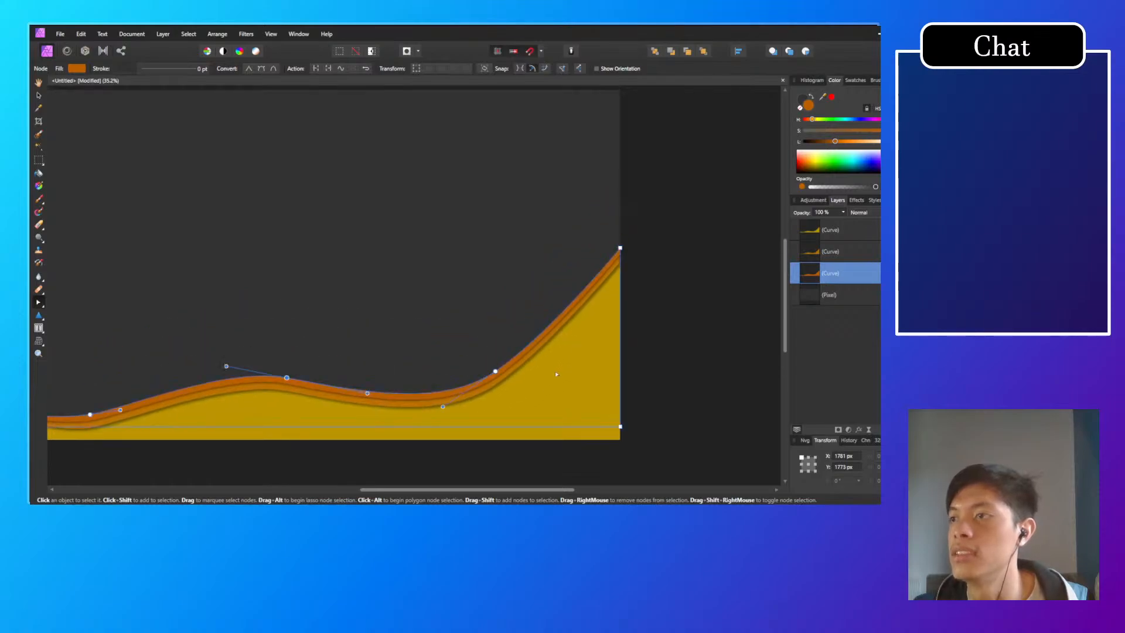
pyautogui.scroll(-1, 555, 374)
pyautogui.scroll(7, 559, 392)
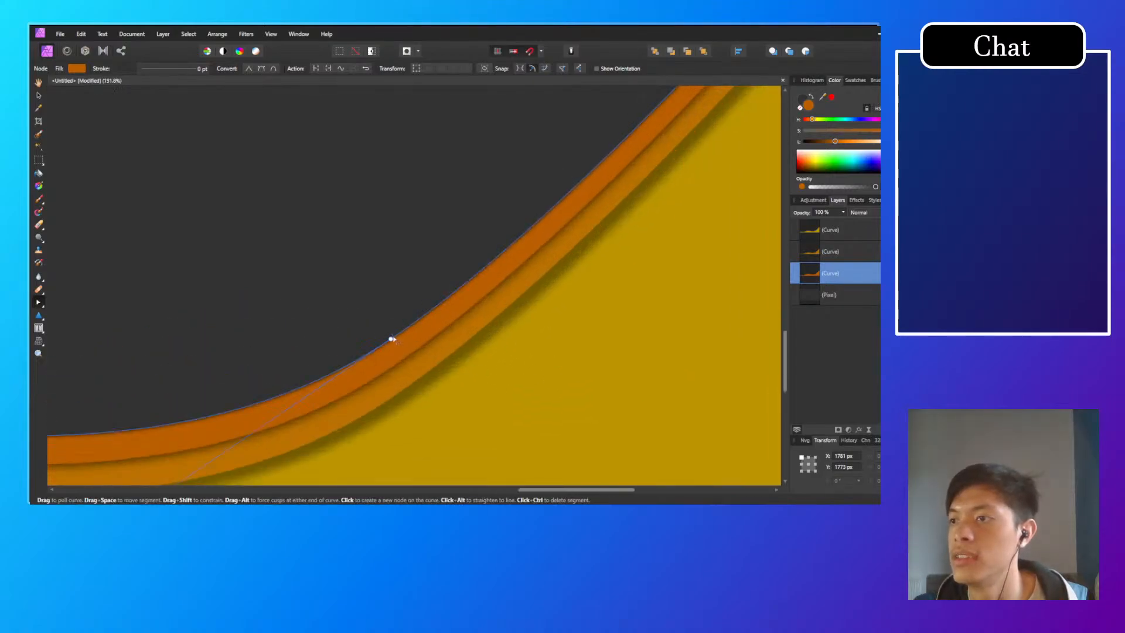
pyautogui.moveTo(390, 337); pyautogui.dragTo(369, 319)
pyautogui.click(426, 368)
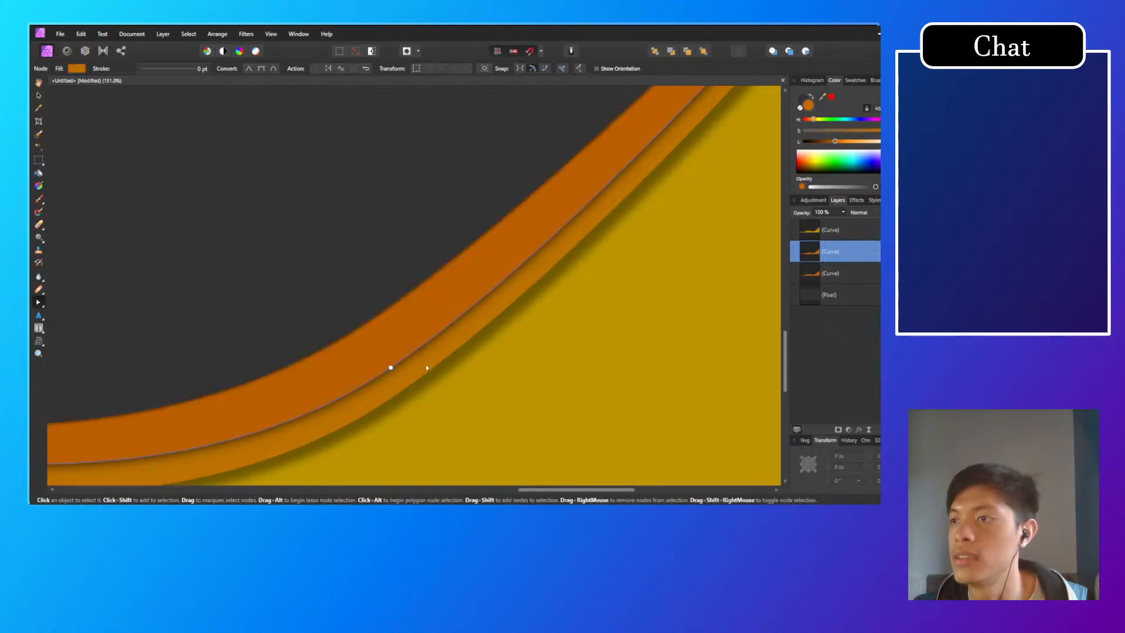
# Step: Move the yellow wave's node at the foot of the right-hand rise down and outward to about X 3102, Y 1849 px
pyautogui.click(430, 390)
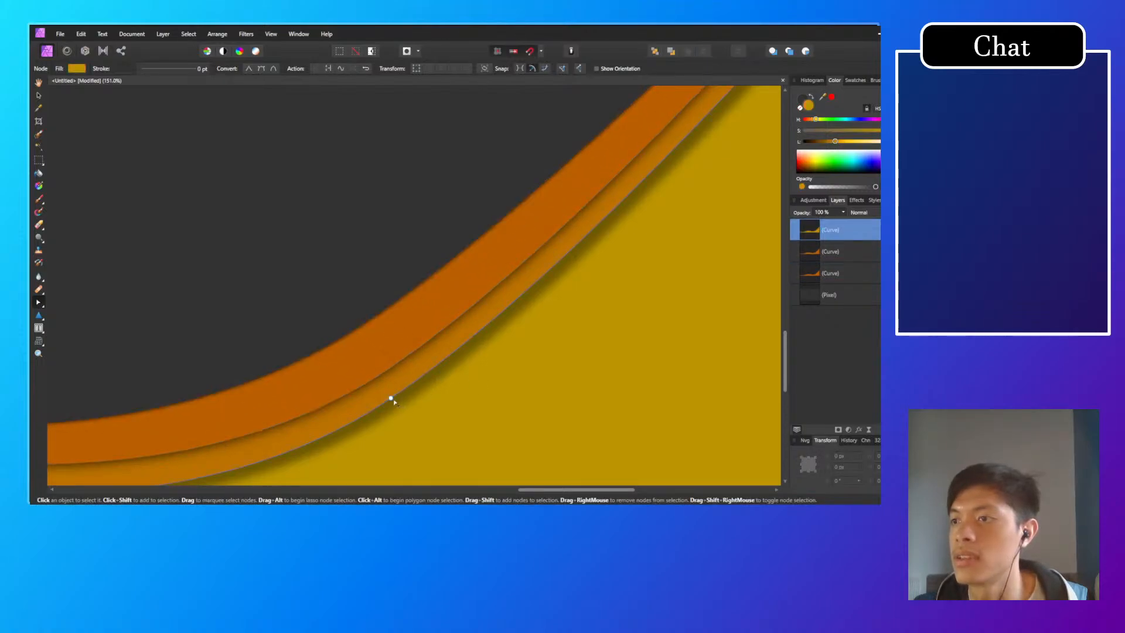
pyautogui.moveTo(389, 397); pyautogui.dragTo(411, 423)
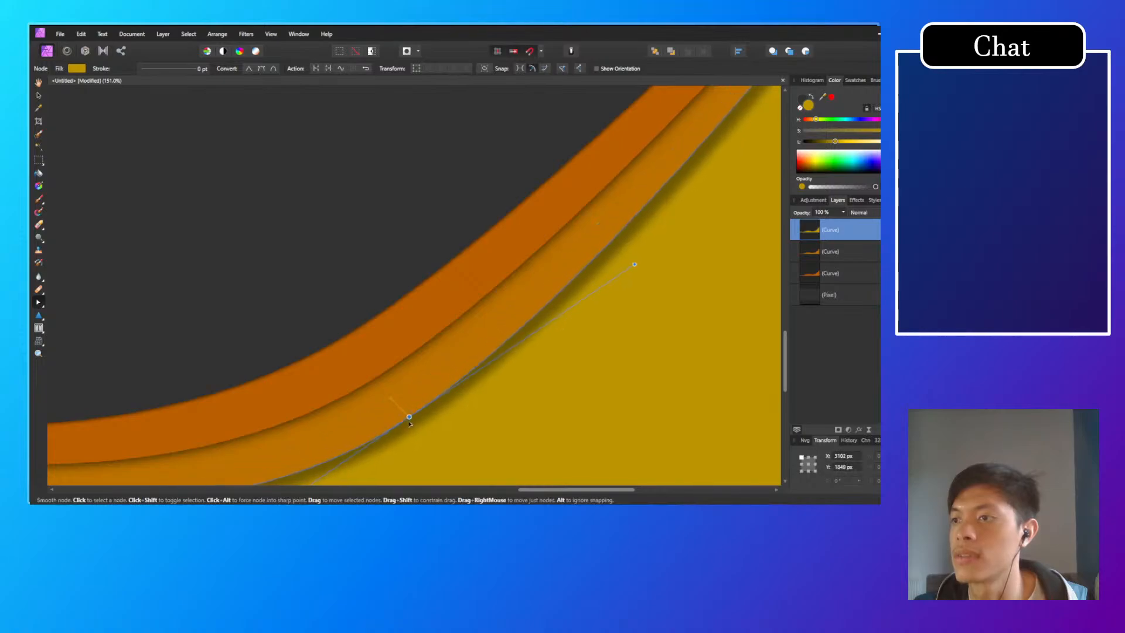
pyautogui.click(344, 284)
pyautogui.scroll(-5, 340, 319)
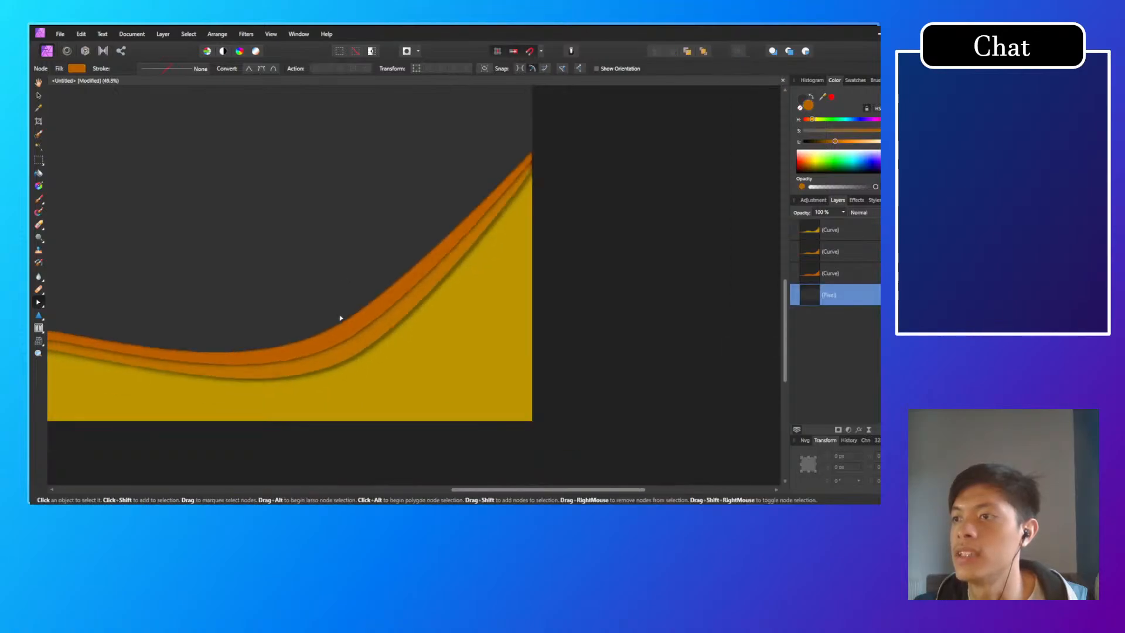
pyautogui.scroll(-4, 465, 329)
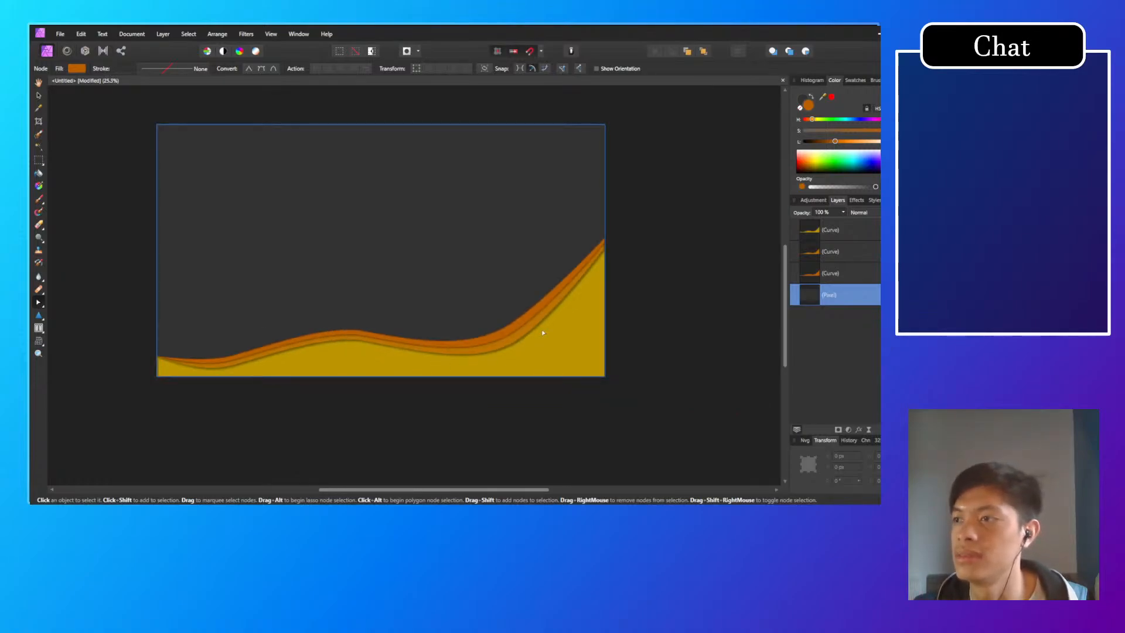
# Step: Move the rear orange wave's node at the foot of the right-hand rise to about X 3019, Y 1695 px, and deselect it
pyautogui.scroll(6, 543, 333)
pyautogui.click(432, 330)
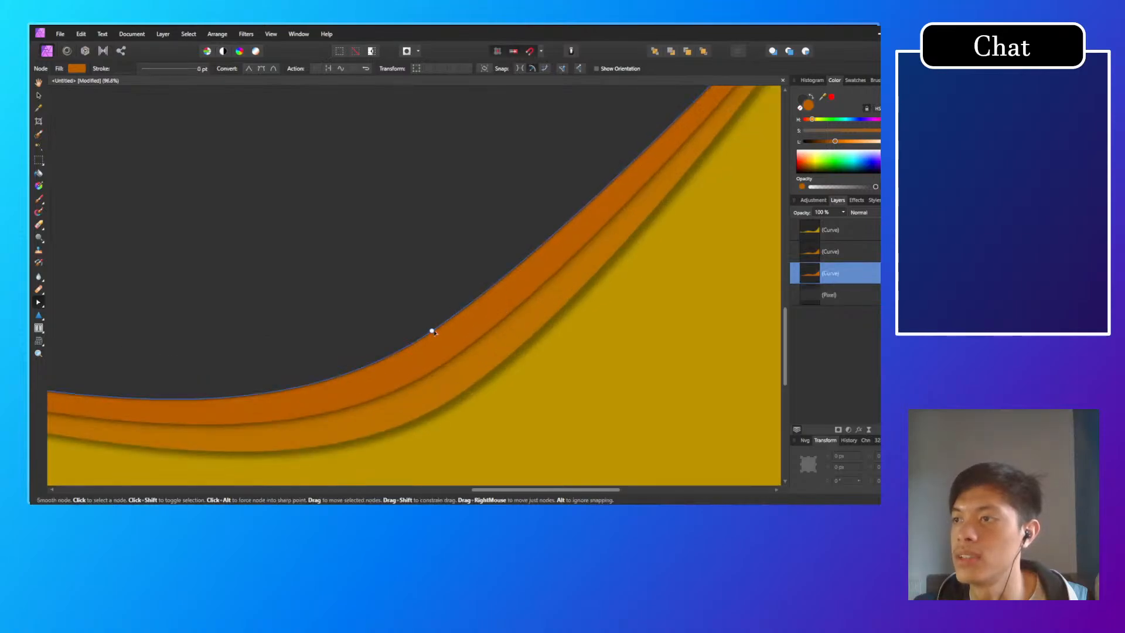
pyautogui.moveTo(432, 331); pyautogui.dragTo(424, 328)
pyautogui.scroll(-2, 497, 320)
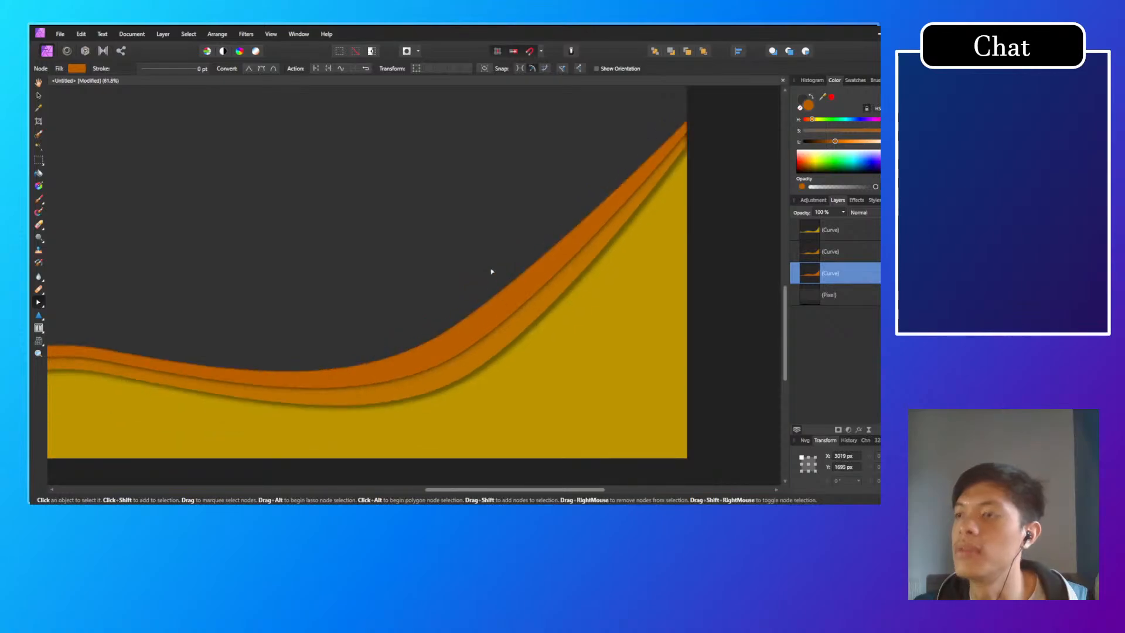
pyautogui.scroll(-3, 676, 301)
pyautogui.click(691, 293)
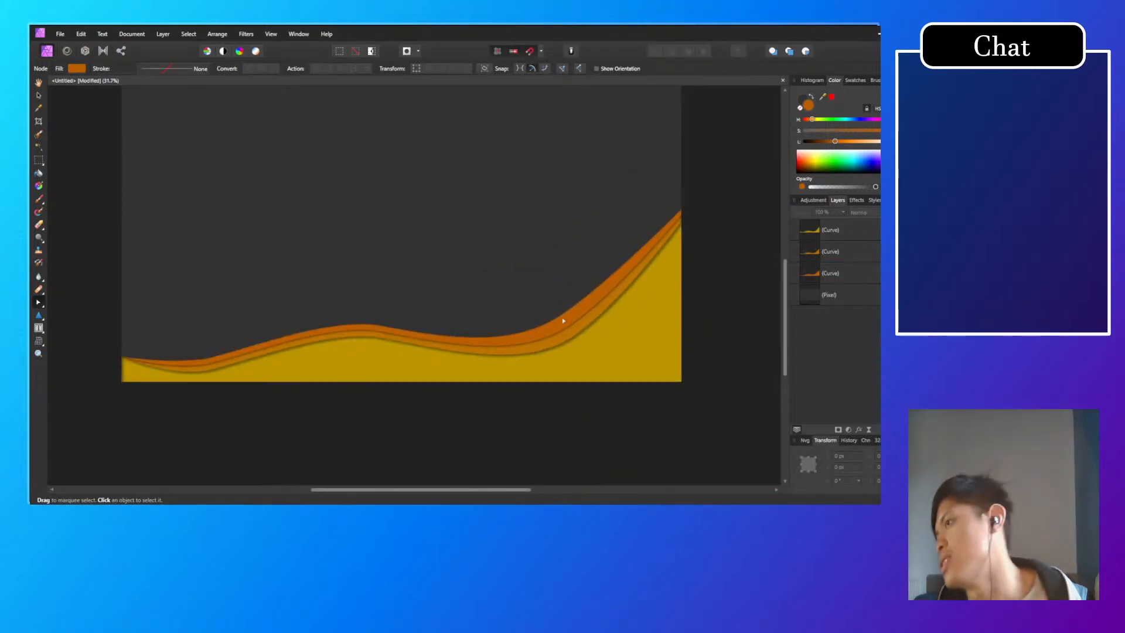
# Step: Undo the node edits on the yellow and rear orange waves at the foot of the right-hand rise
pyautogui.click(563, 320)
pyautogui.click(639, 327)
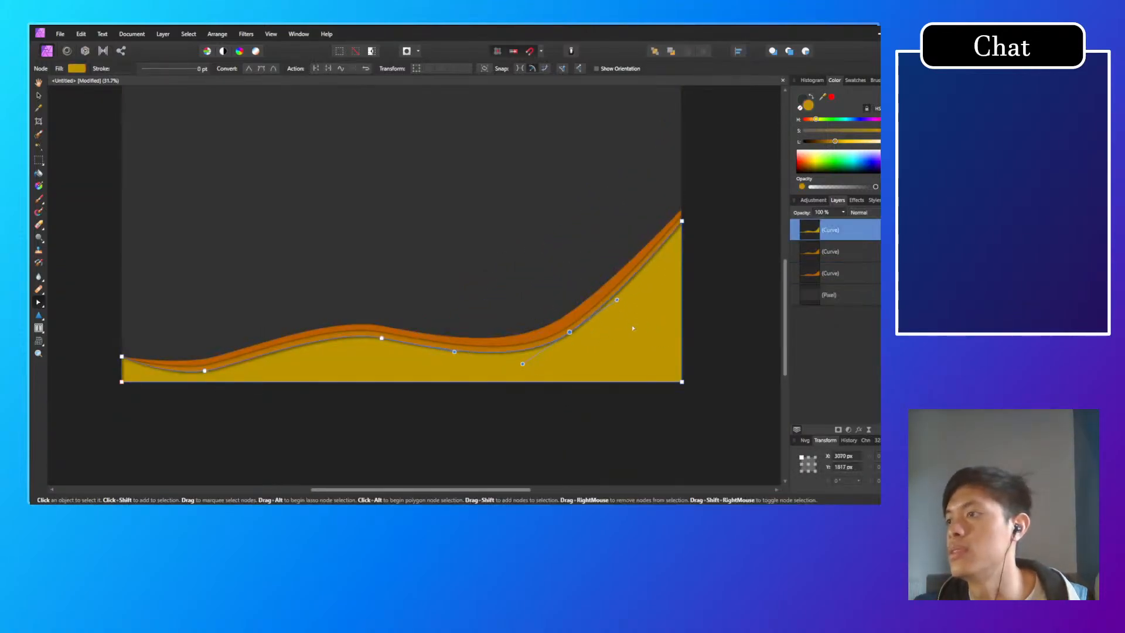
pyautogui.click(586, 327)
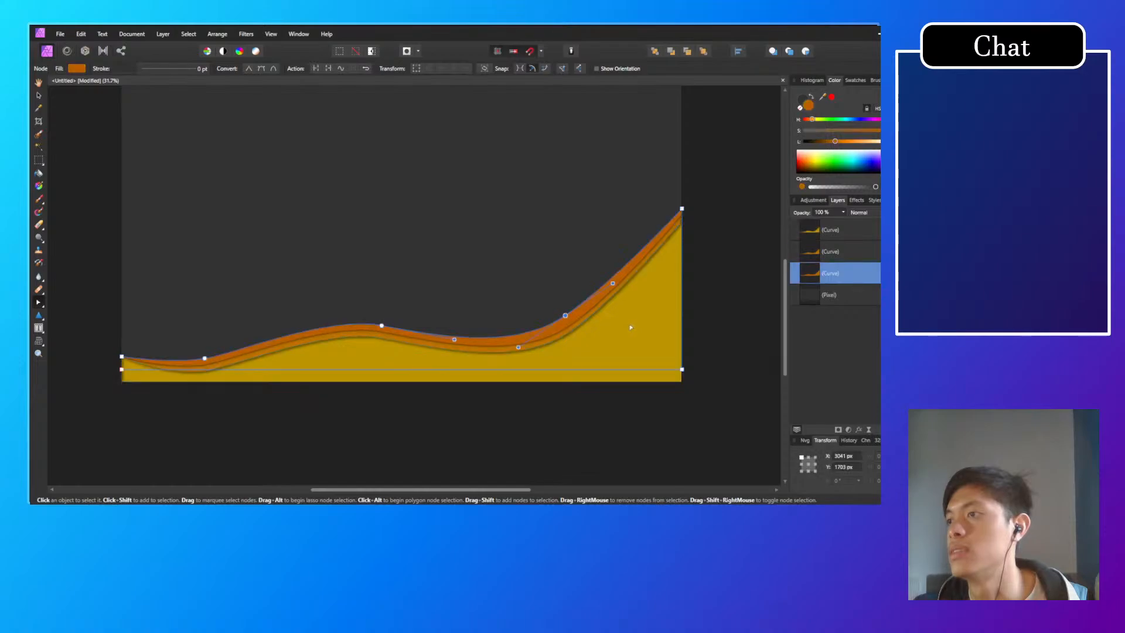
pyautogui.click(703, 276)
# Step: Move the yellow wave's node at the foot of the right-hand rise to about X 3114, Y 1861 px
pyautogui.scroll(5, 595, 343)
pyautogui.click(555, 303)
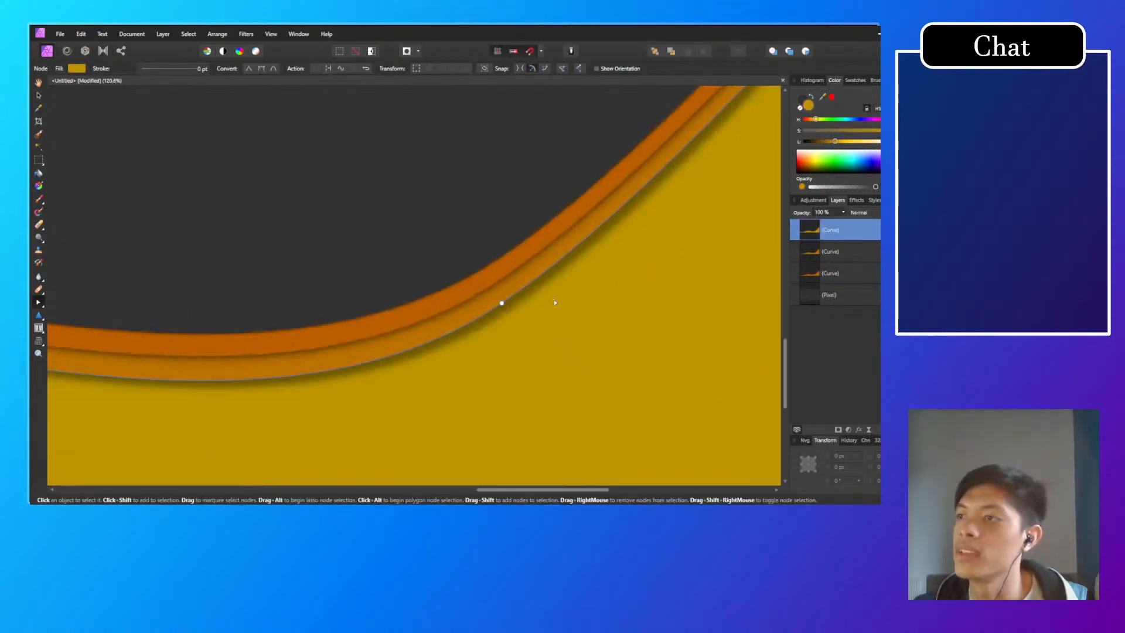
pyautogui.moveTo(501, 303); pyautogui.dragTo(519, 337)
# Step: Lower the middle orange wave's node at the foot of the right-hand rise to about X 3070, Y 1794 px
pyautogui.keyDown('shift'); pyautogui.click(502, 280); pyautogui.keyUp('shift')
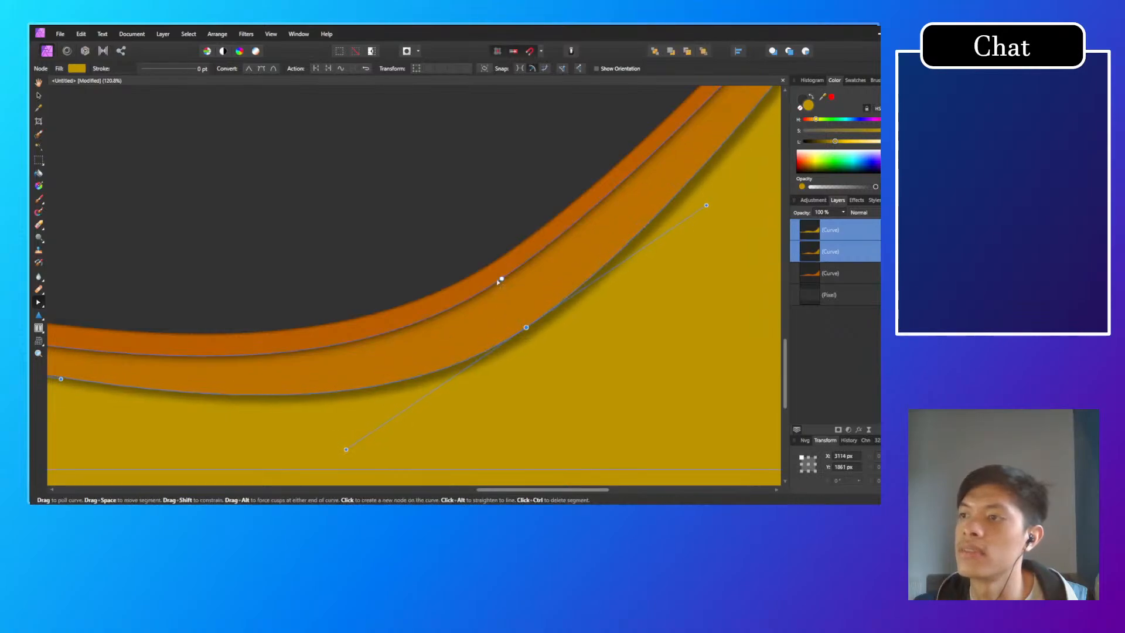
pyautogui.click(503, 280)
pyautogui.moveTo(503, 280); pyautogui.dragTo(507, 292)
pyautogui.scroll(-5, 492, 311)
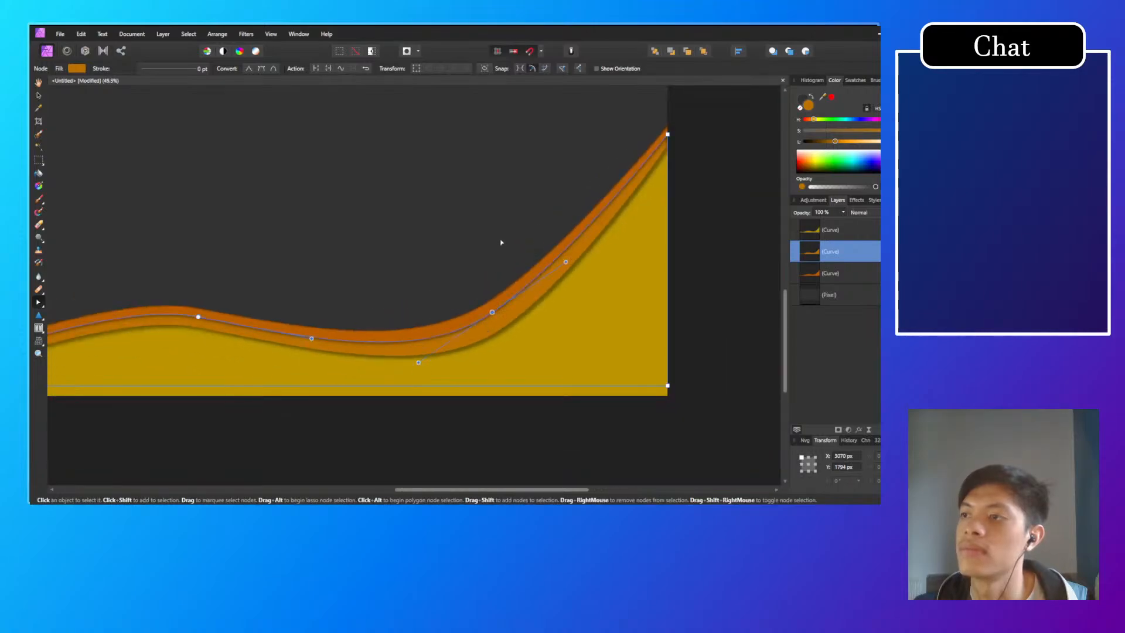
pyautogui.click(502, 244)
pyautogui.scroll(-3, 427, 287)
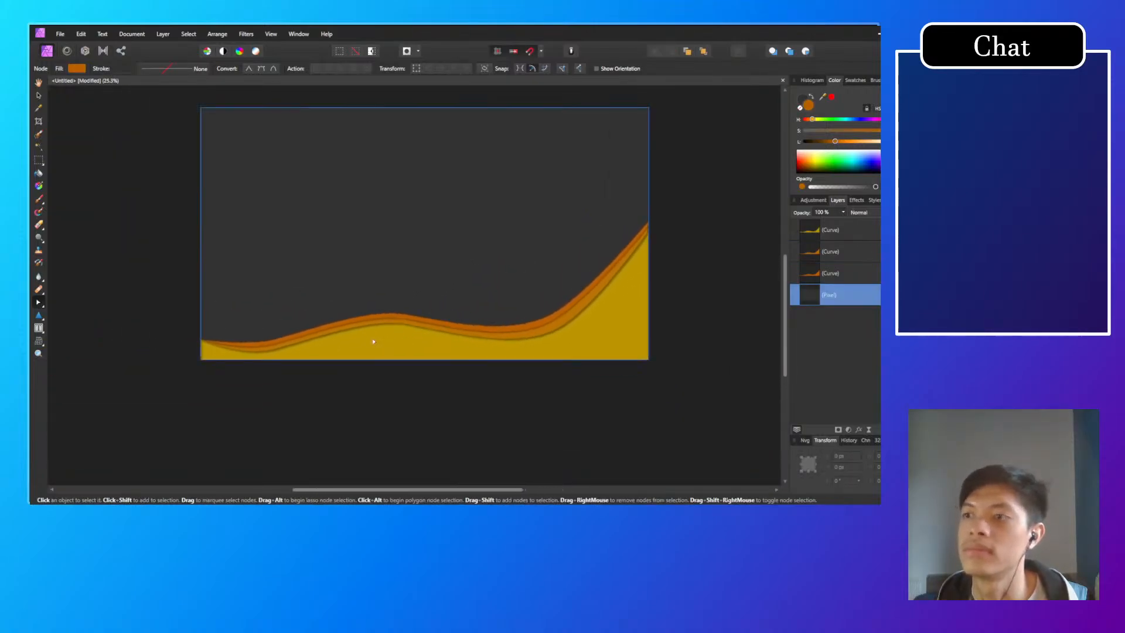
# Step: Raise the rear orange wave's node at the central crest slightly to widen its band
pyautogui.scroll(3, 379, 334)
pyautogui.click(420, 290)
pyautogui.scroll(2, 455, 286)
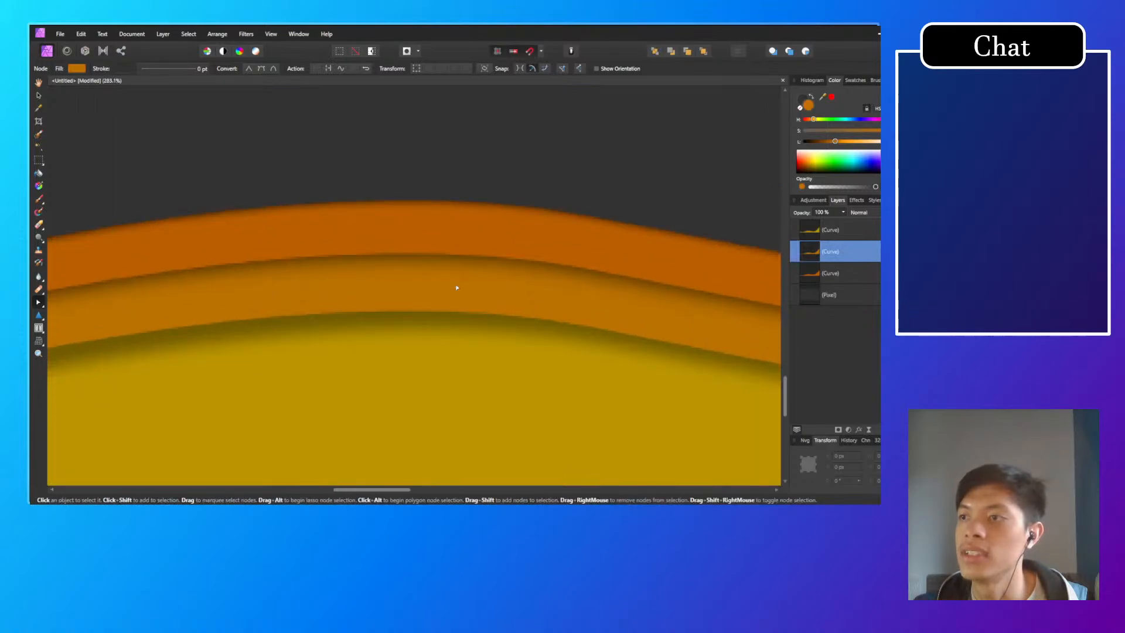
pyautogui.scroll(-3, 447, 279)
pyautogui.scroll(3, 440, 293)
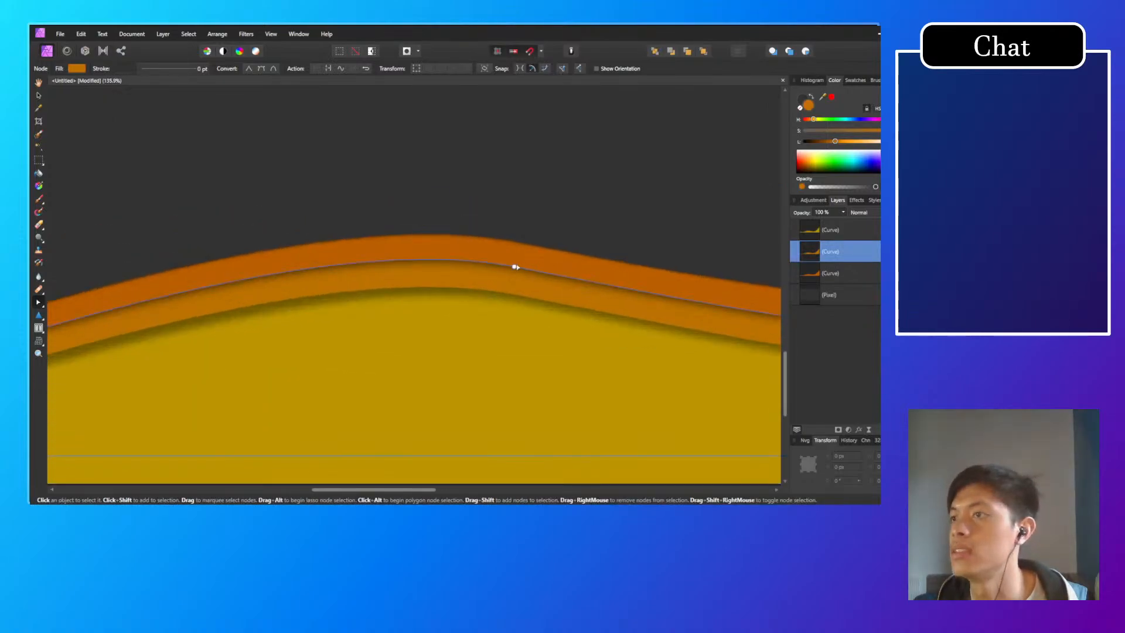
pyautogui.click(515, 241)
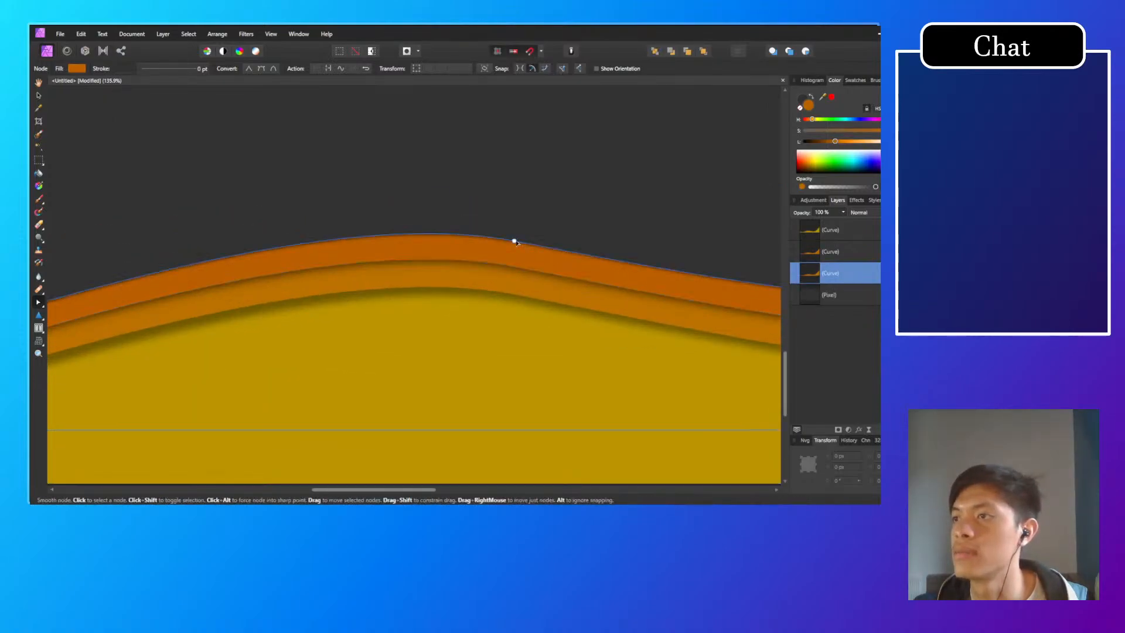
pyautogui.moveTo(516, 242); pyautogui.dragTo(515, 228)
# Step: Lower the yellow wave's node at the central crest to widen the middle orange band
pyautogui.click(519, 280)
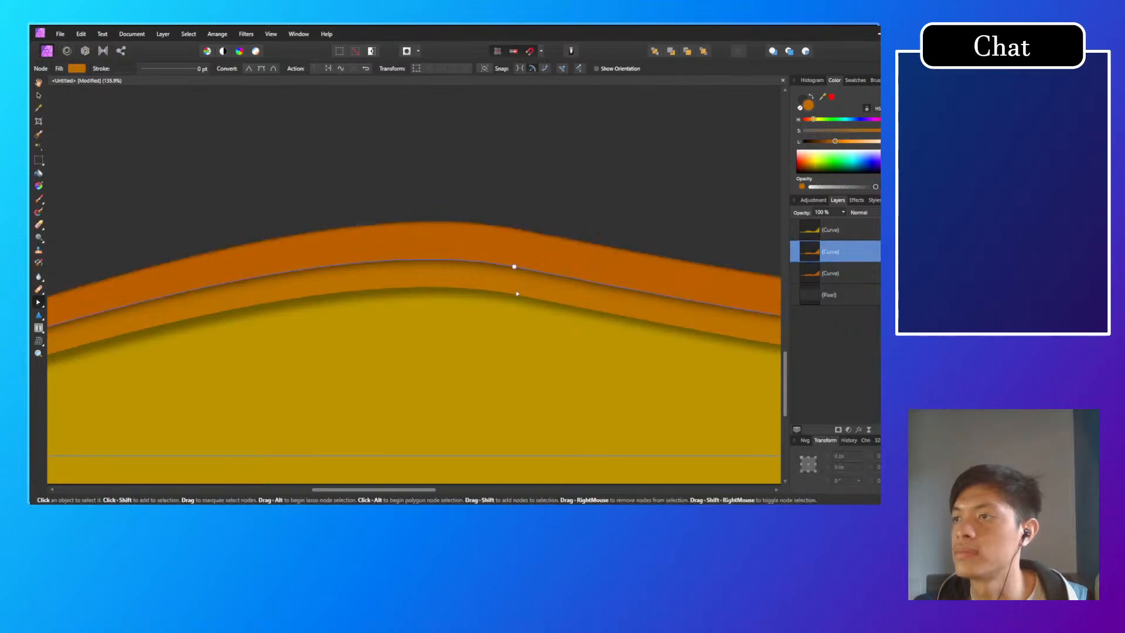
pyautogui.click(515, 294)
pyautogui.moveTo(515, 296); pyautogui.dragTo(515, 320)
# Step: Lower the middle orange wave's node at the central crest to about X 1781, Y 1824 px, and deselect it
pyautogui.click(522, 274)
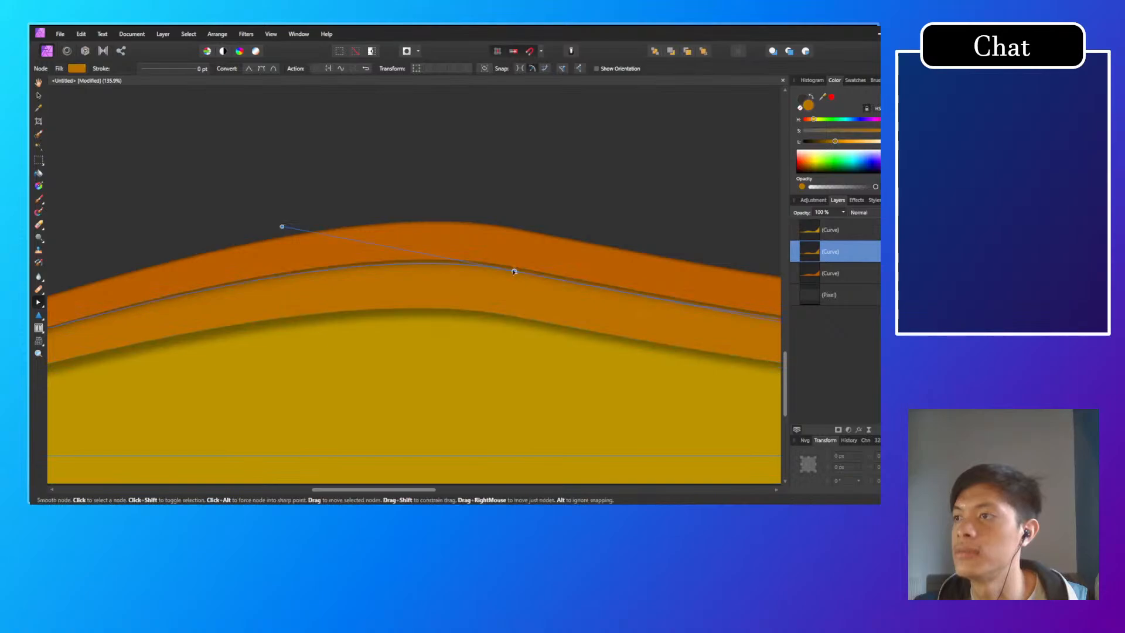
pyautogui.scroll(-4, 510, 310)
pyautogui.scroll(-5, 510, 310)
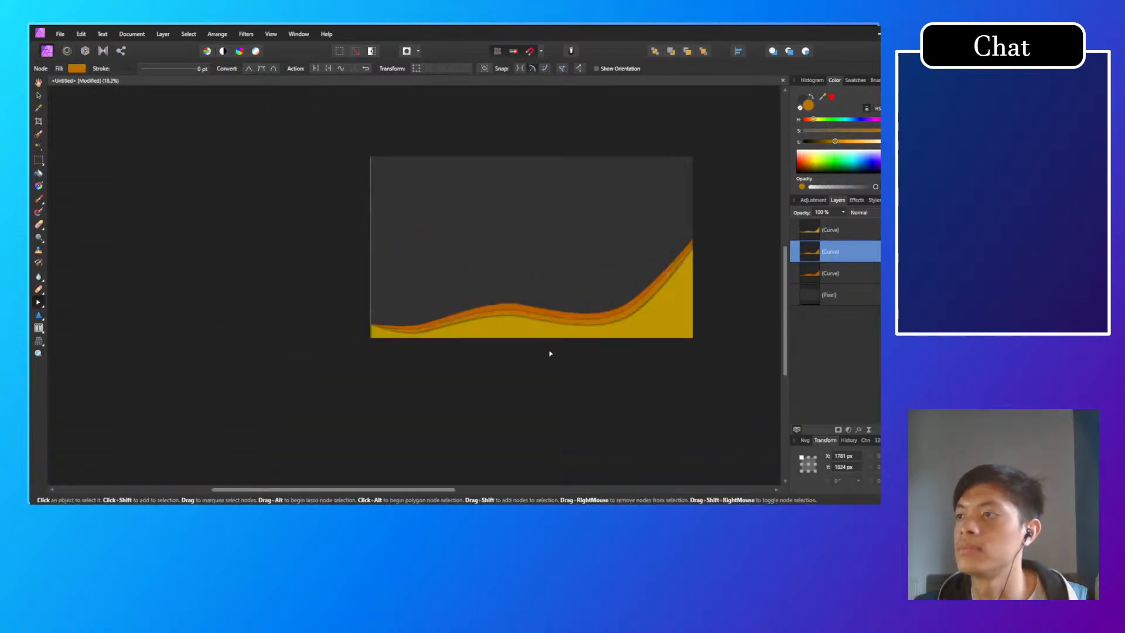
pyautogui.click(567, 361)
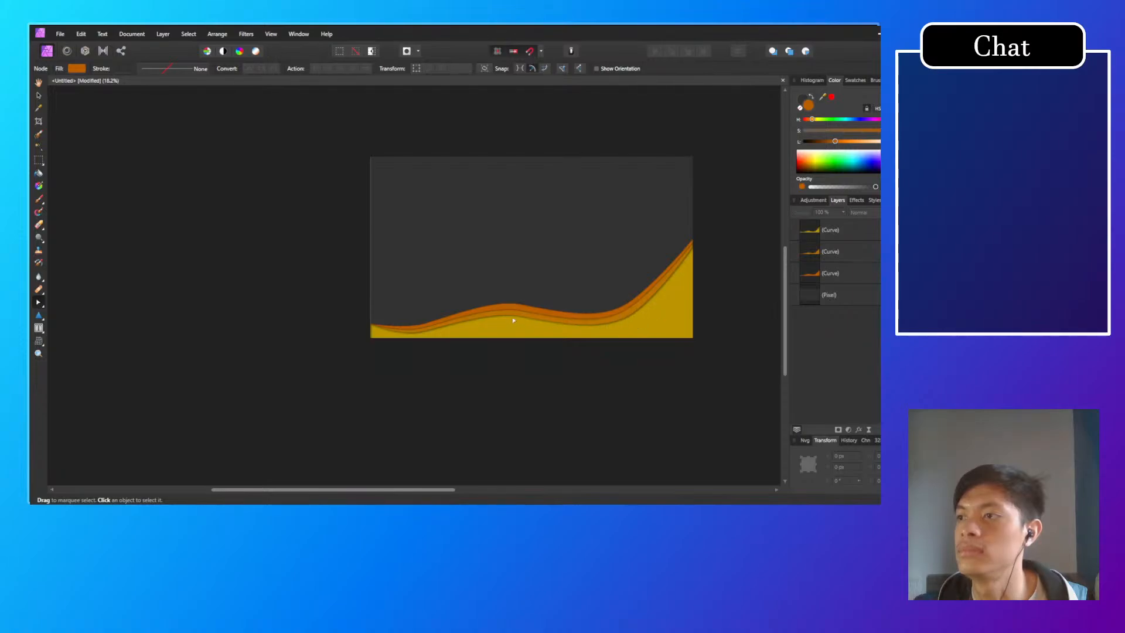
# Step: Move the yellow wave's node at the foot of the right-hand rise down and outward to about X 3140, Y 1900 px
pyautogui.scroll(6, 514, 320)
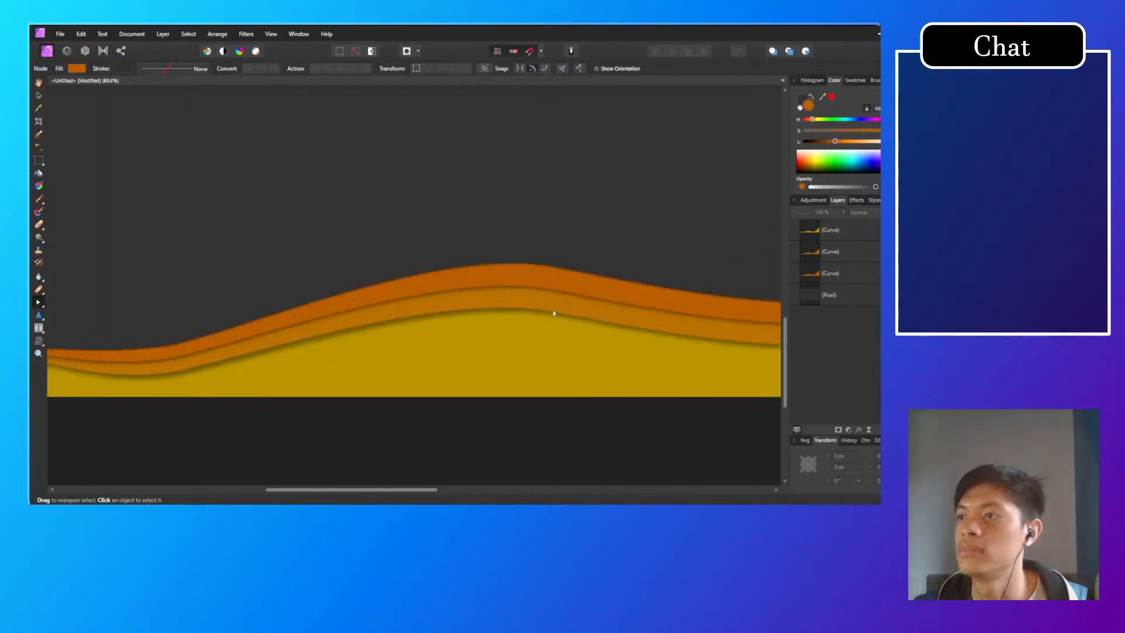
pyautogui.click(541, 345)
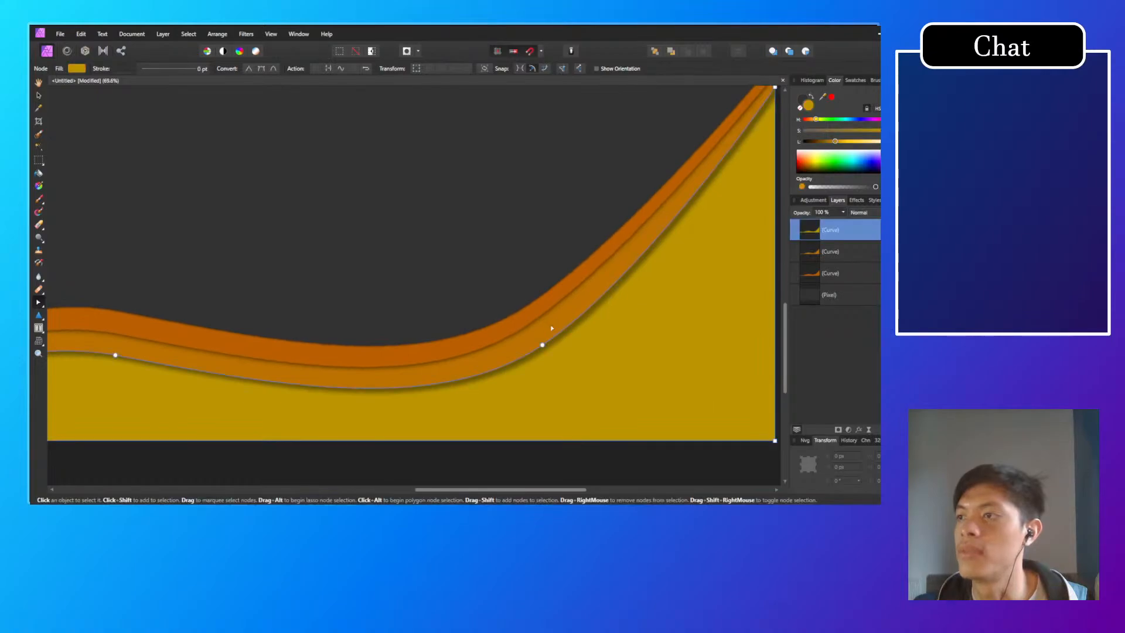
pyautogui.moveTo(542, 346); pyautogui.dragTo(551, 356)
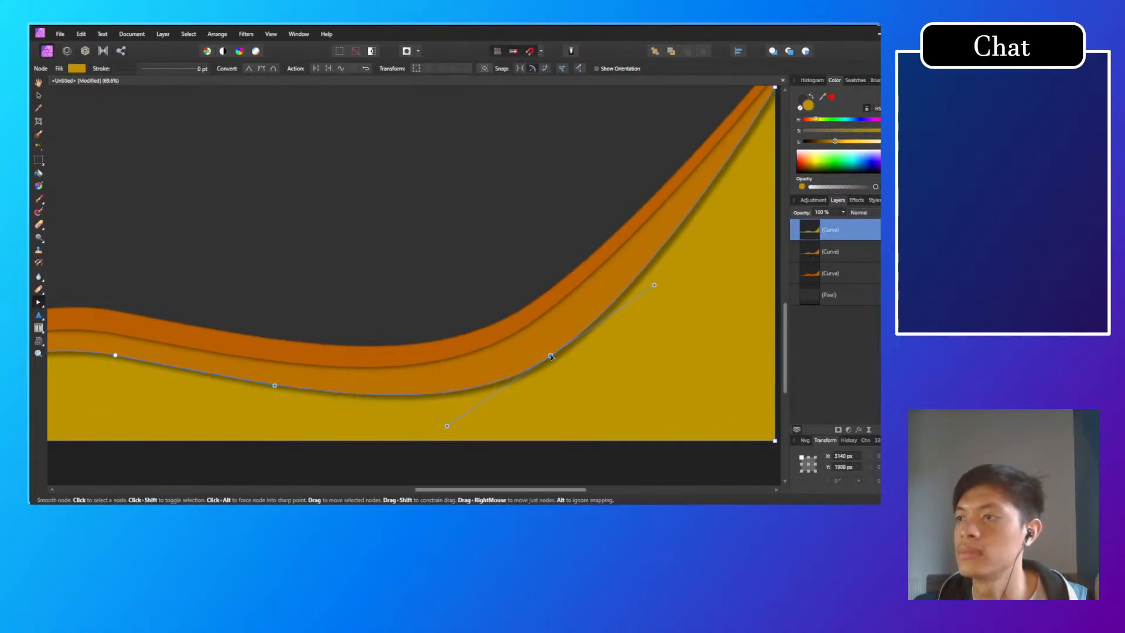
pyautogui.click(477, 282)
# Step: At the foot of the right-hand rise, lower the rear wave's node slightly and move the middle wave's node to about X 3083, Y 1816 px
pyautogui.click(528, 306)
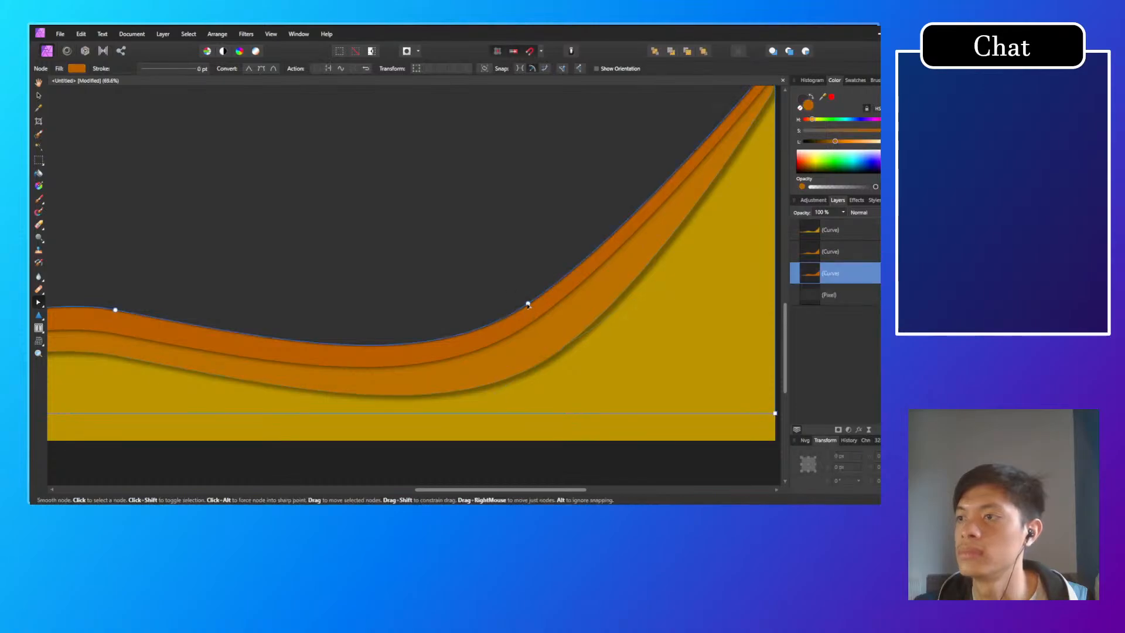
pyautogui.click(535, 325)
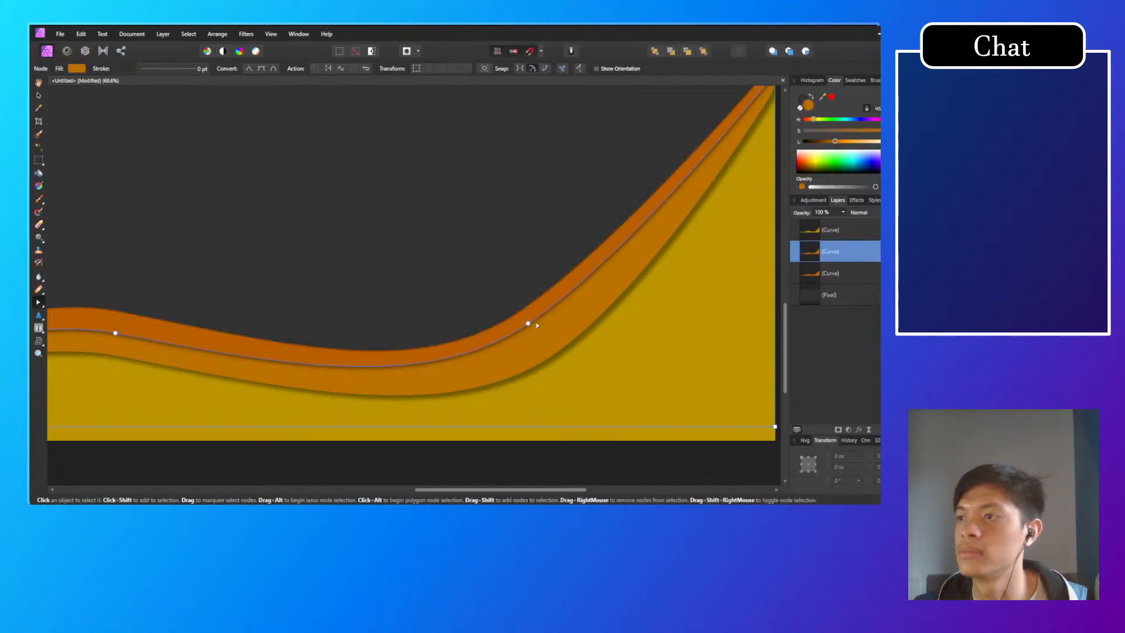
pyautogui.click(532, 331)
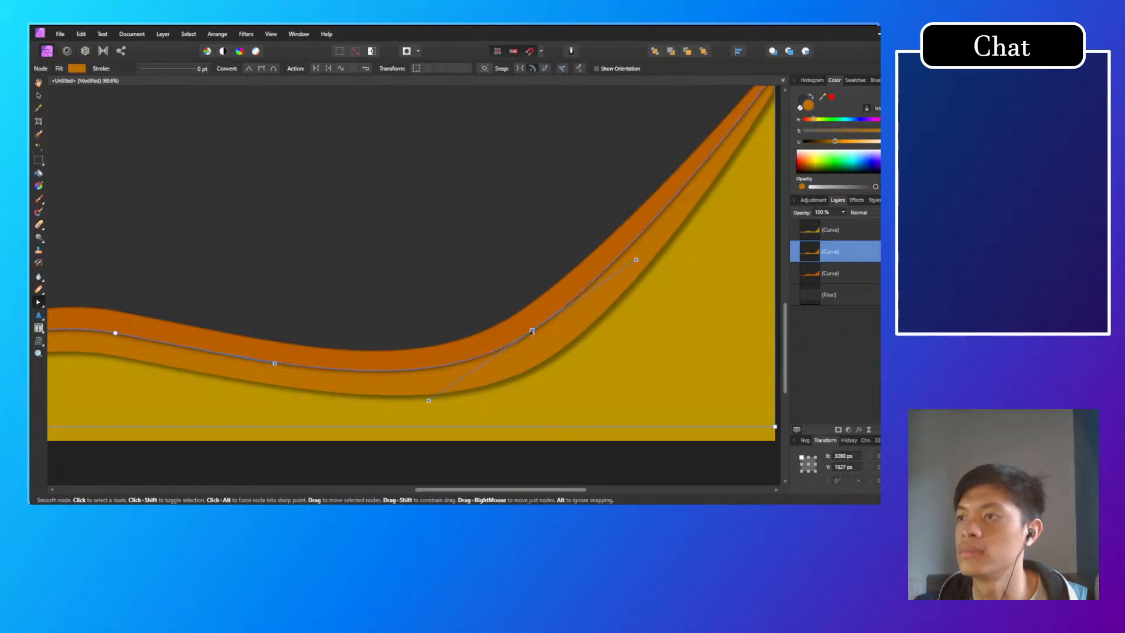
pyautogui.hotkey('ctrl', '0')
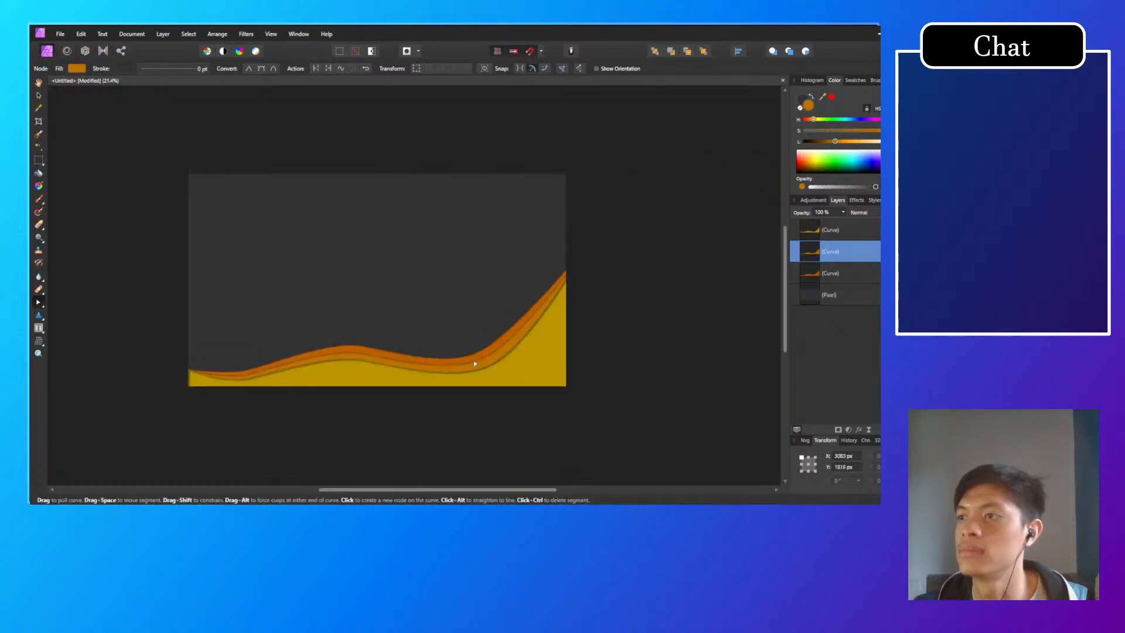
pyautogui.click(661, 357)
# Step: Raise the middle orange wave's node at the foot of the right-hand rise to narrow the rear band, and select the yellow wave
pyautogui.scroll(3, 482, 347)
pyautogui.click(475, 318)
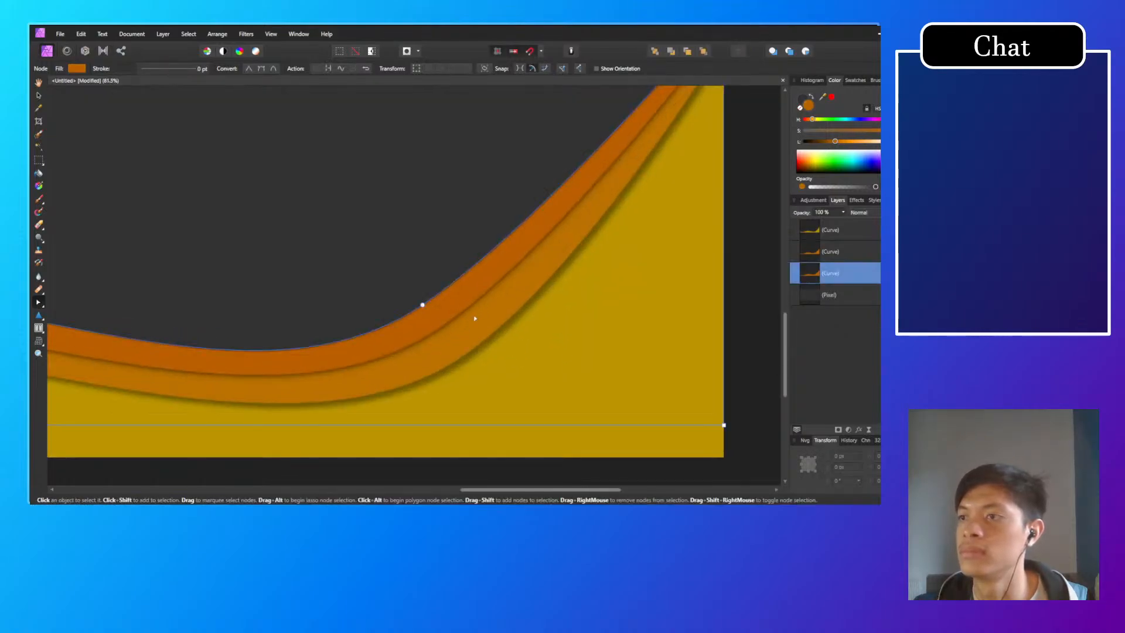
pyautogui.click(450, 329)
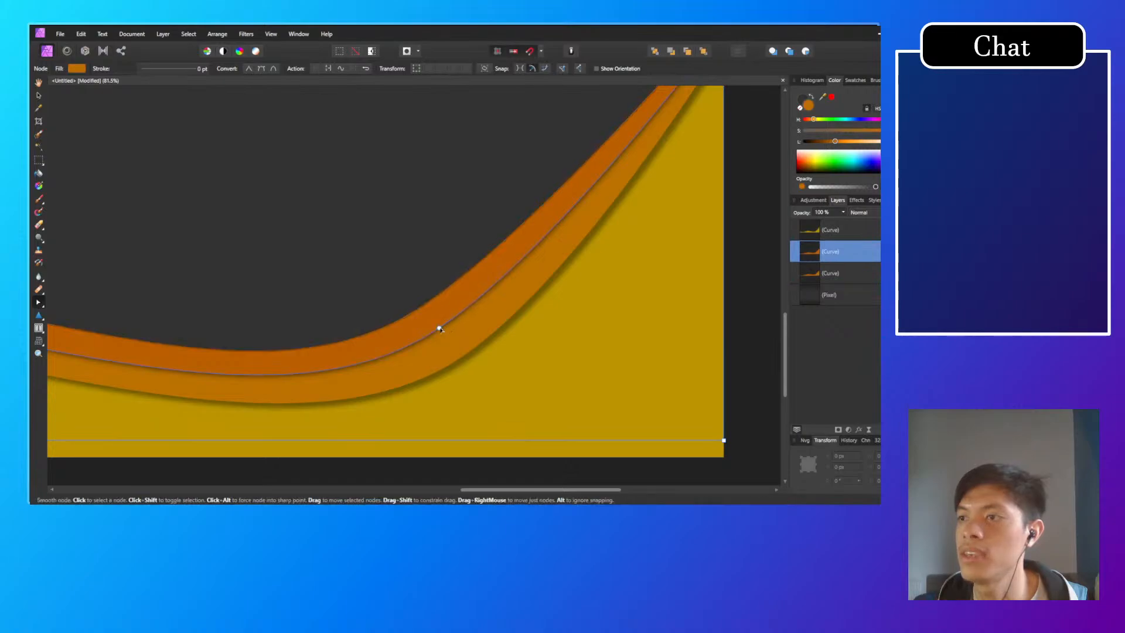
pyautogui.moveTo(440, 328); pyautogui.dragTo(440, 315)
pyautogui.click(551, 326)
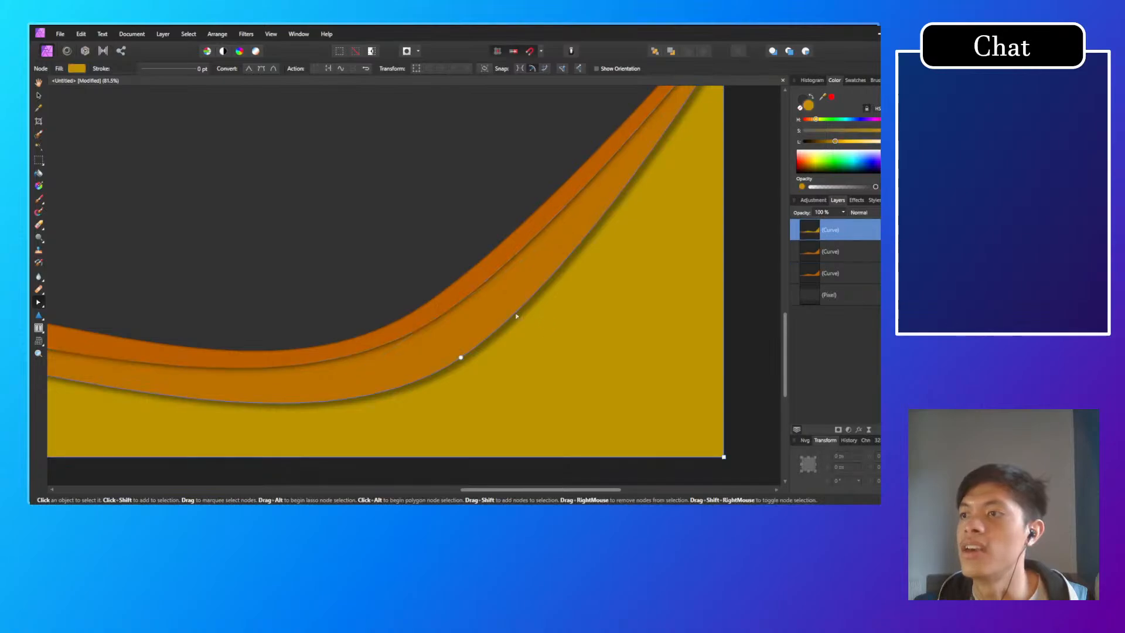
# Step: Lower the middle orange wave's node at the central crest to about X 1778, Y 1853 px, and review the whole graphic
pyautogui.scroll(-5, 531, 328)
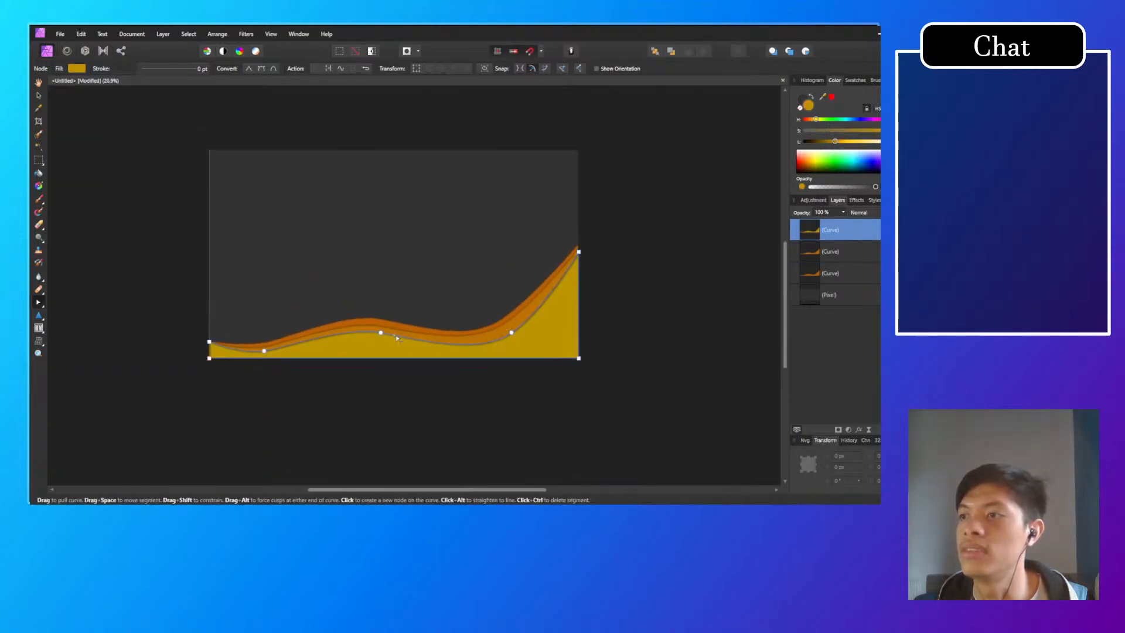
pyautogui.scroll(8, 491, 324)
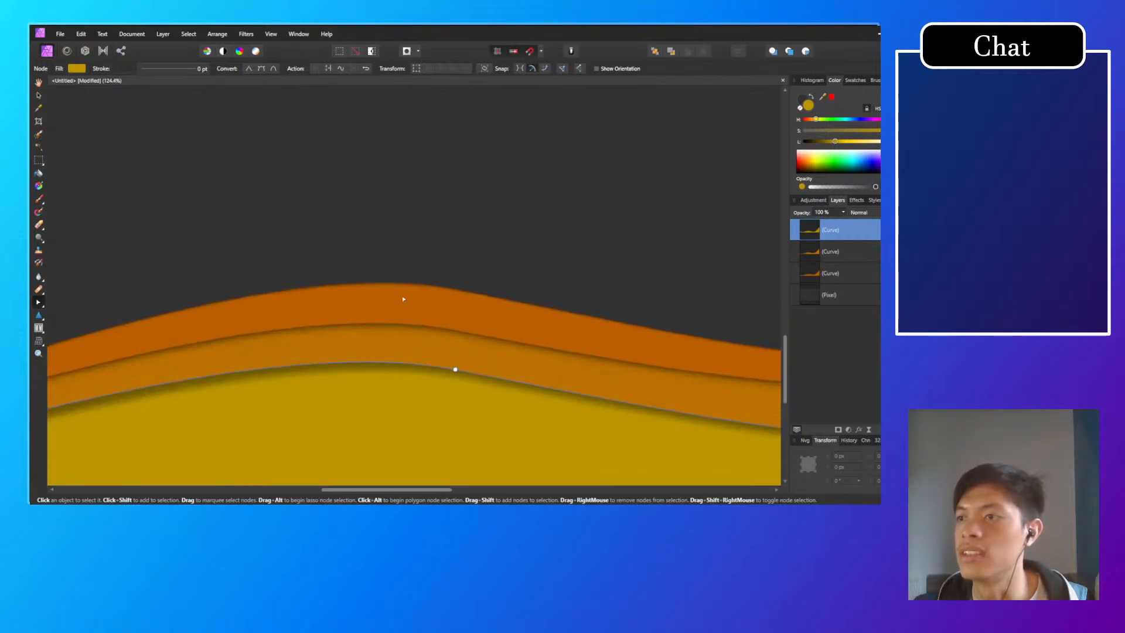
pyautogui.click(415, 338)
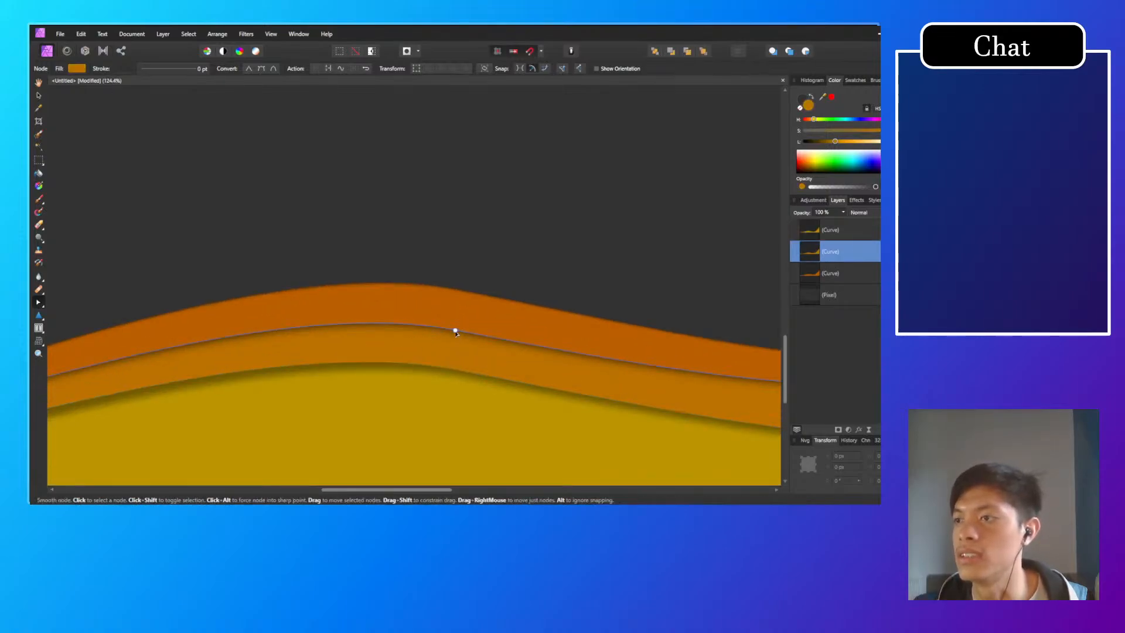
pyautogui.moveTo(454, 346); pyautogui.dragTo(455, 348)
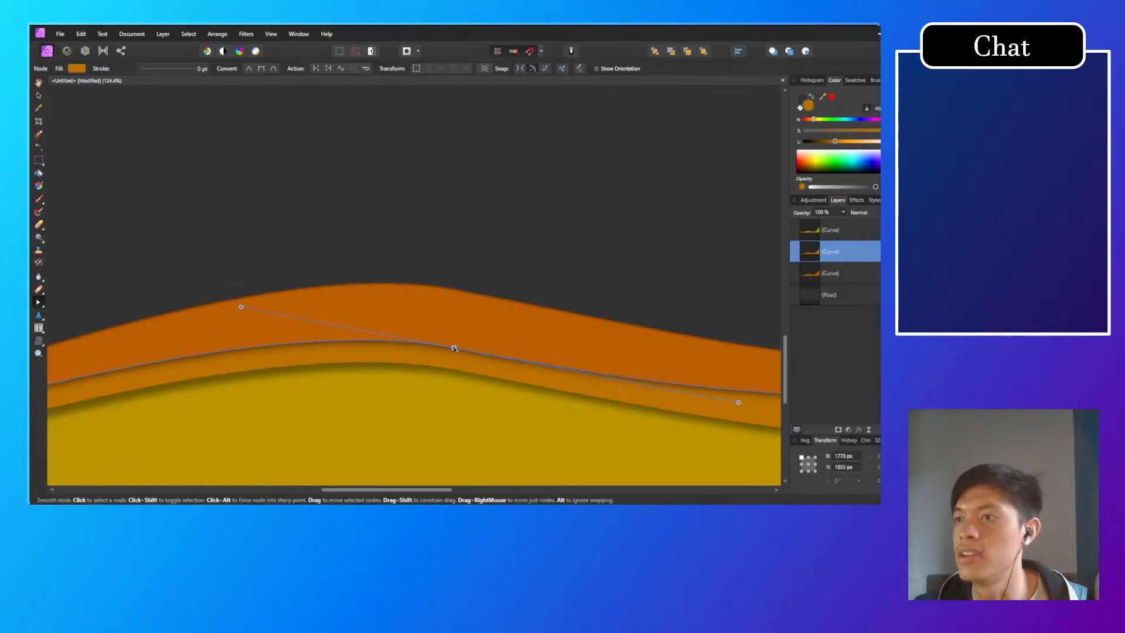
pyautogui.scroll(-4, 451, 368)
pyautogui.click(512, 287)
pyautogui.scroll(-2, 505, 305)
pyautogui.scroll(-5, 504, 306)
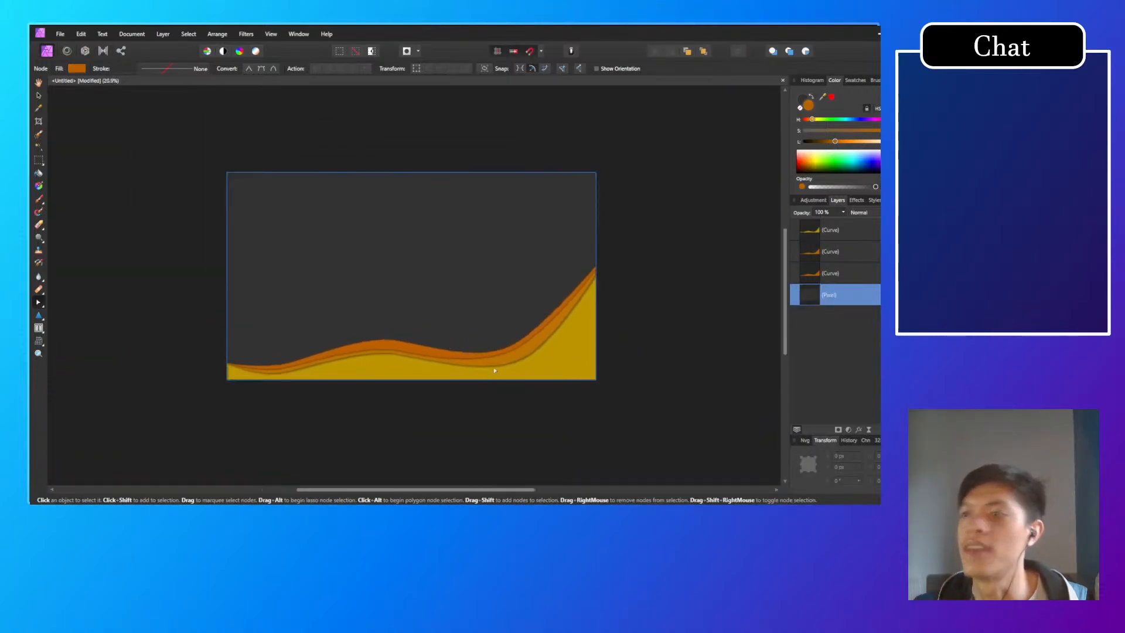
# Step: Raise the middle orange wave's node on the canvas's right edge to about X 3840, Y 1002 px
pyautogui.scroll(2, 595, 354)
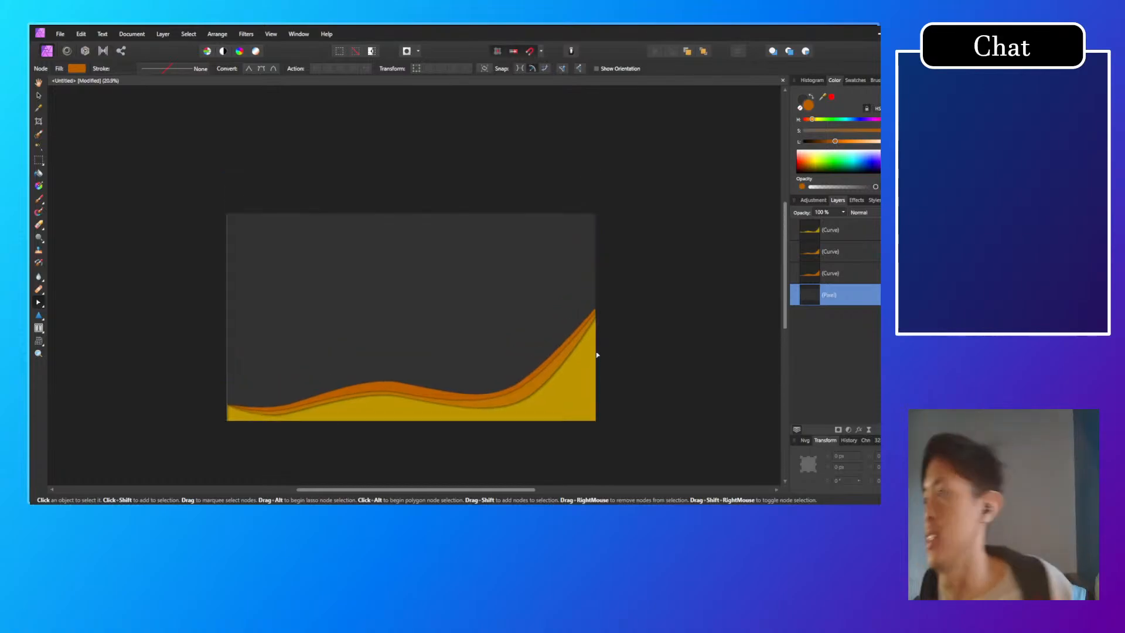
pyautogui.scroll(-1, 595, 348)
pyautogui.scroll(3, 543, 384)
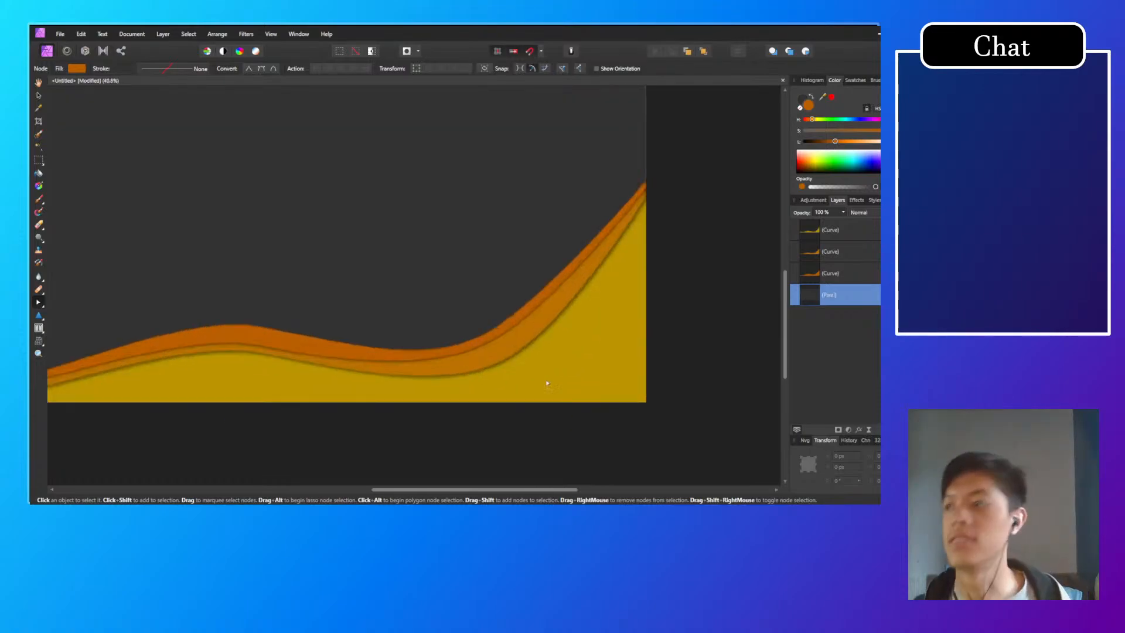
pyautogui.moveTo(615, 236); pyautogui.dragTo(504, 300)
pyautogui.scroll(5, 561, 291)
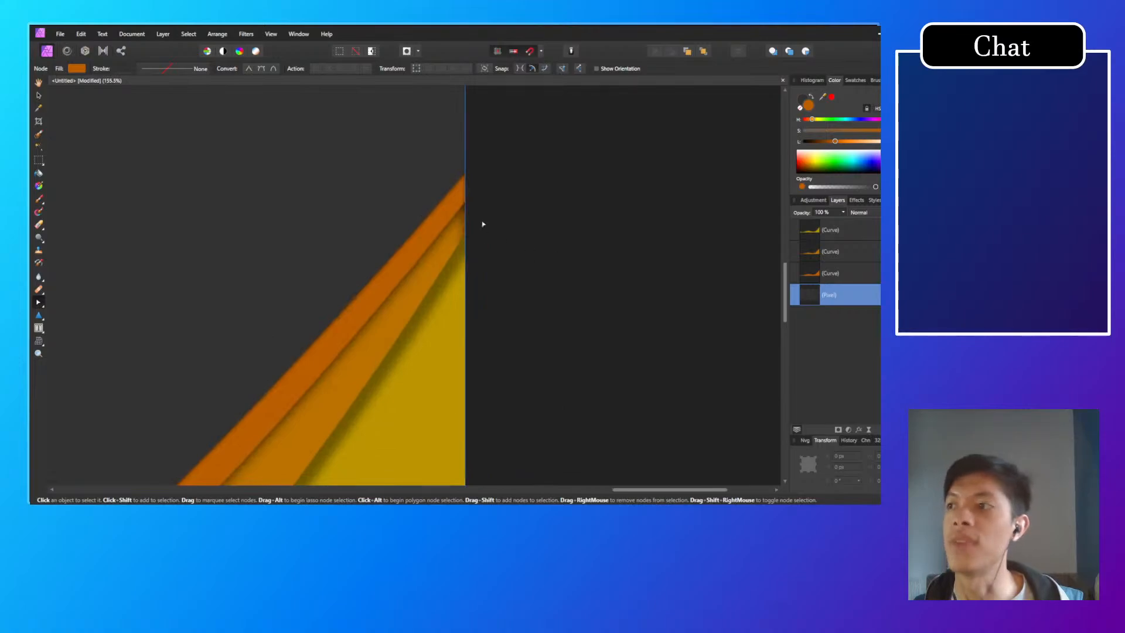
pyautogui.click(459, 244)
pyautogui.scroll(2, 460, 208)
pyautogui.moveTo(460, 208); pyautogui.dragTo(465, 234)
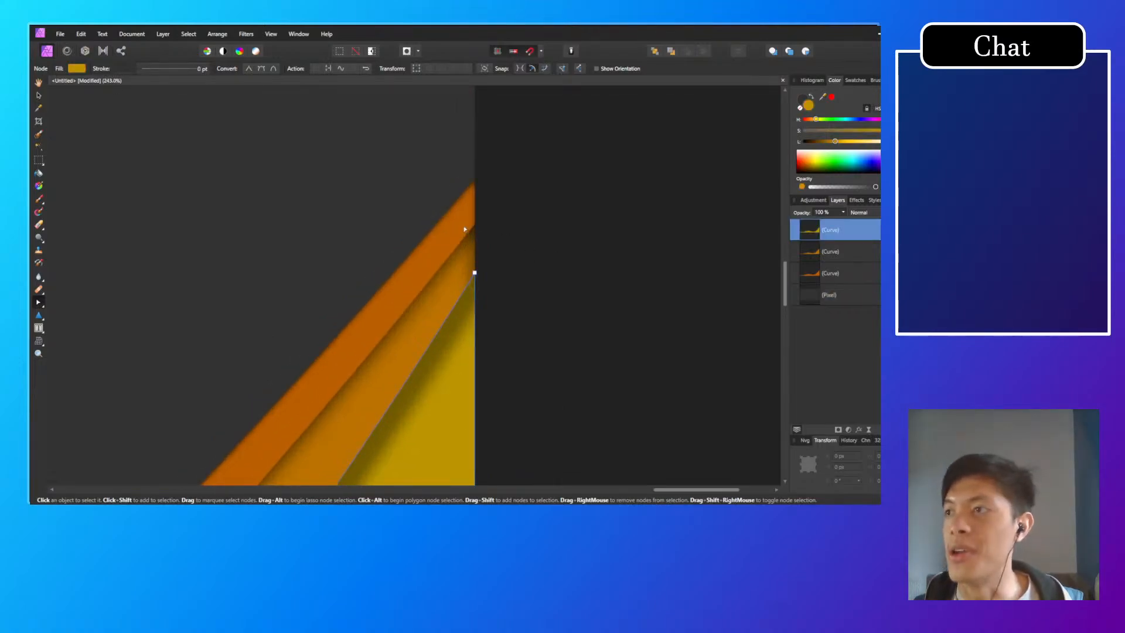
pyautogui.click(467, 223)
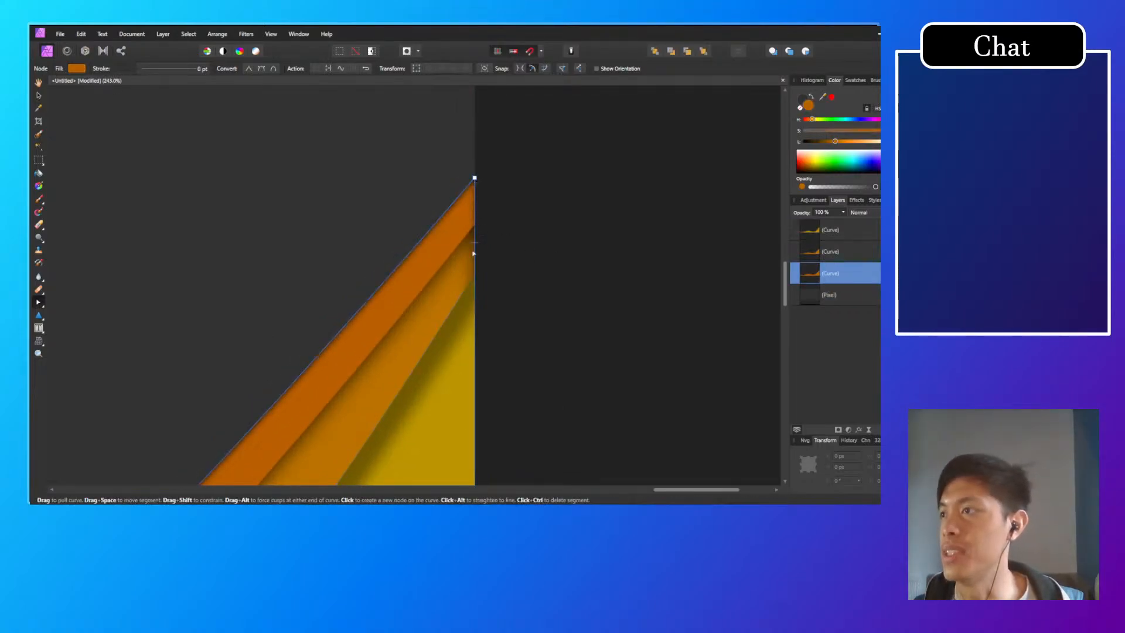
pyautogui.click(476, 225)
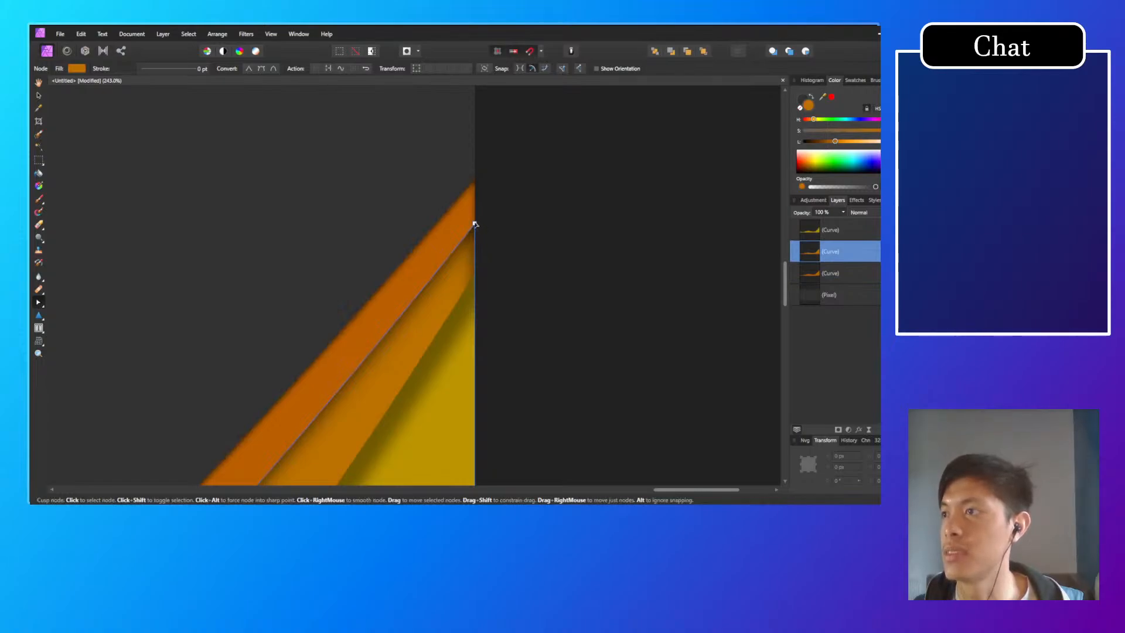
pyautogui.moveTo(475, 225); pyautogui.dragTo(475, 179)
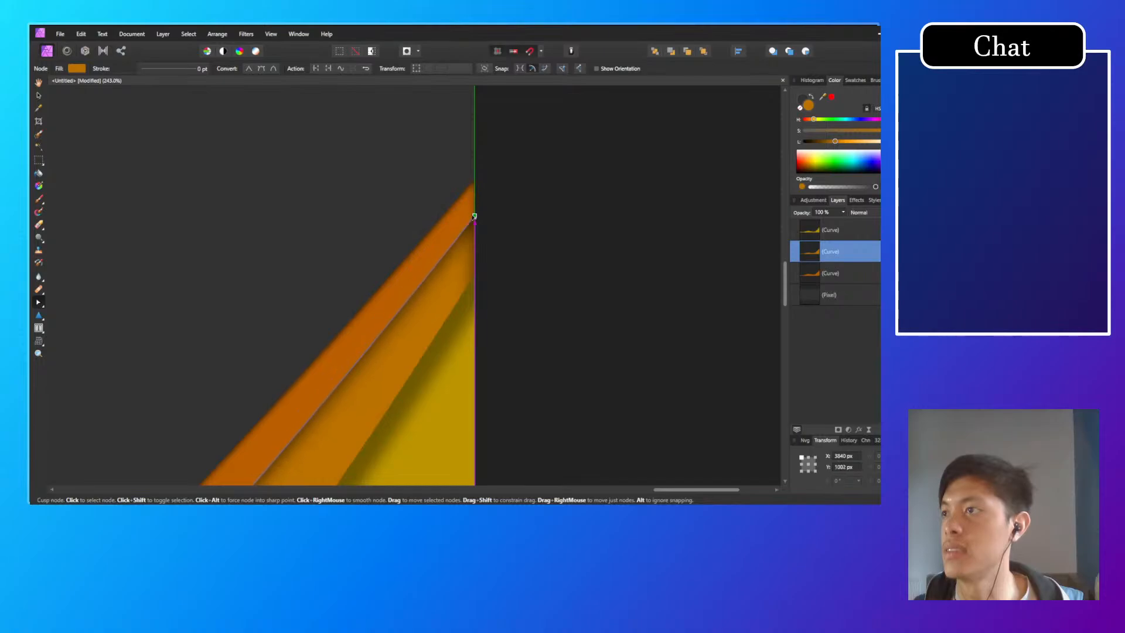
# Step: Try lowering the rear orange wave's right-edge node to X 3840, Y 1004 px, and undo the move
pyautogui.click(471, 193)
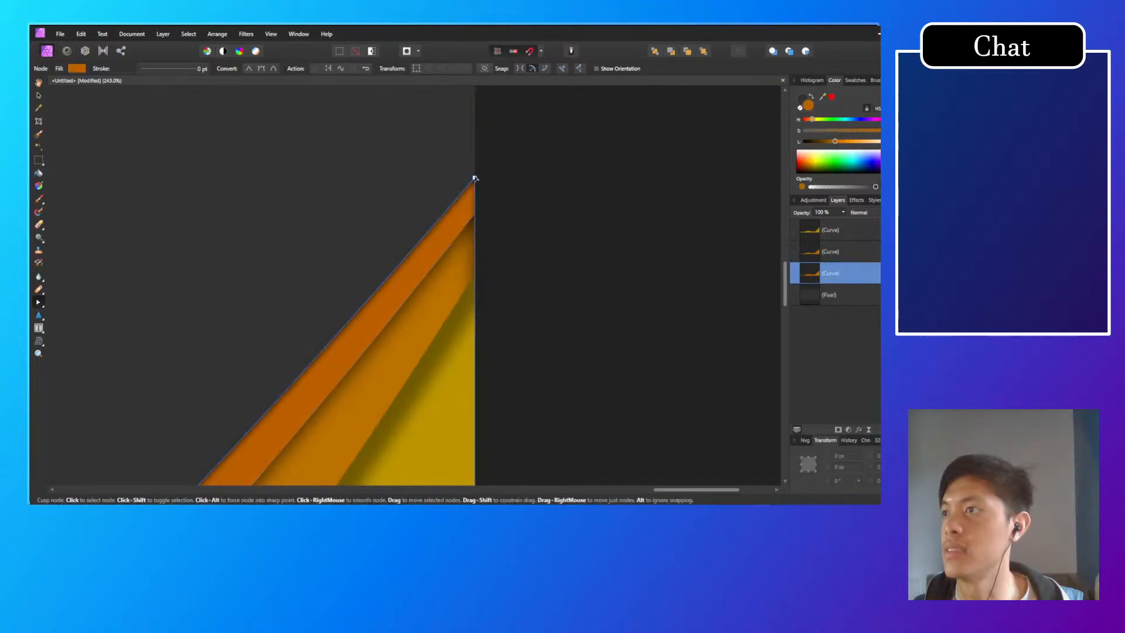
pyautogui.moveTo(474, 178); pyautogui.dragTo(475, 211)
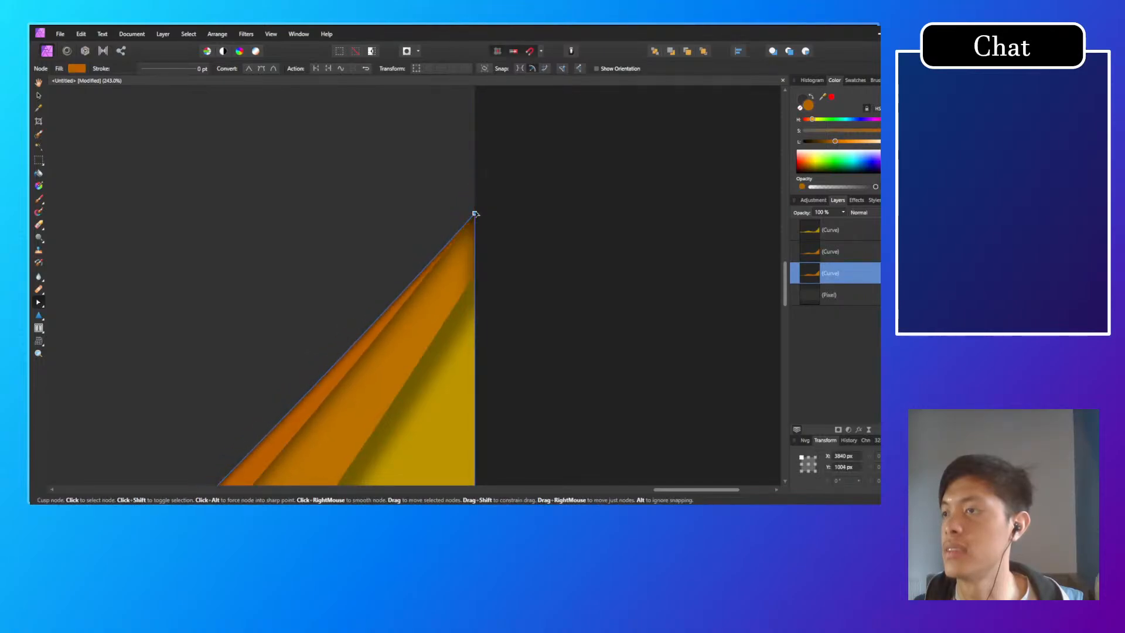
pyautogui.hotkey('ctrl', 'z')
# Step: Try to converge the waves by snapping the middle and yellow waves' right-edge nodes to X 3840, Y 968 px
pyautogui.click(474, 217)
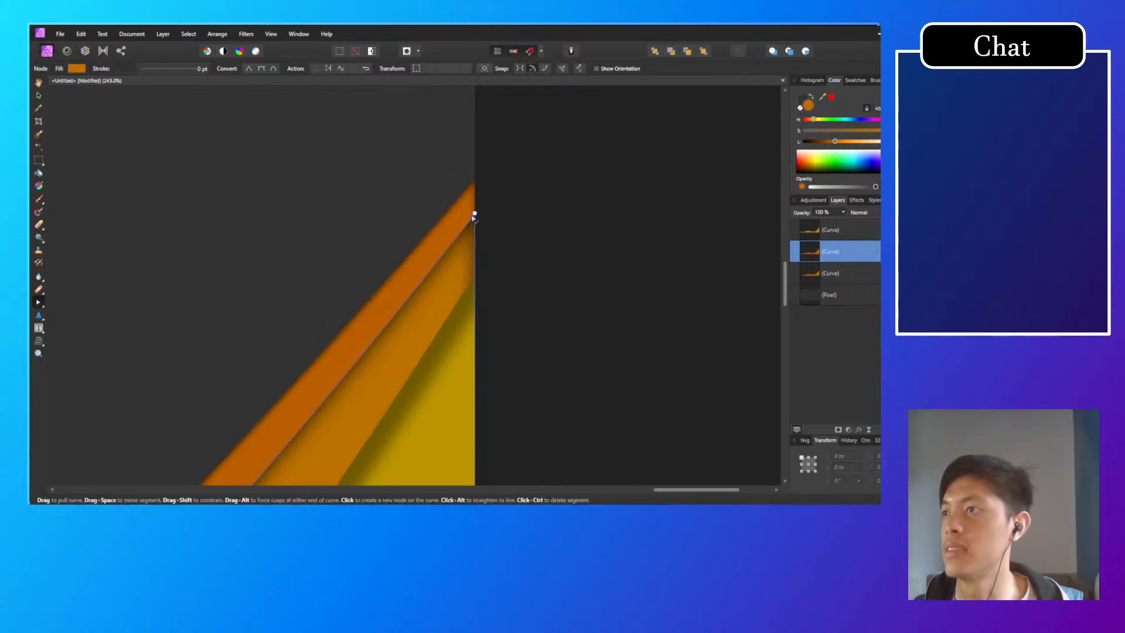
pyautogui.moveTo(474, 214); pyautogui.dragTo(474, 177)
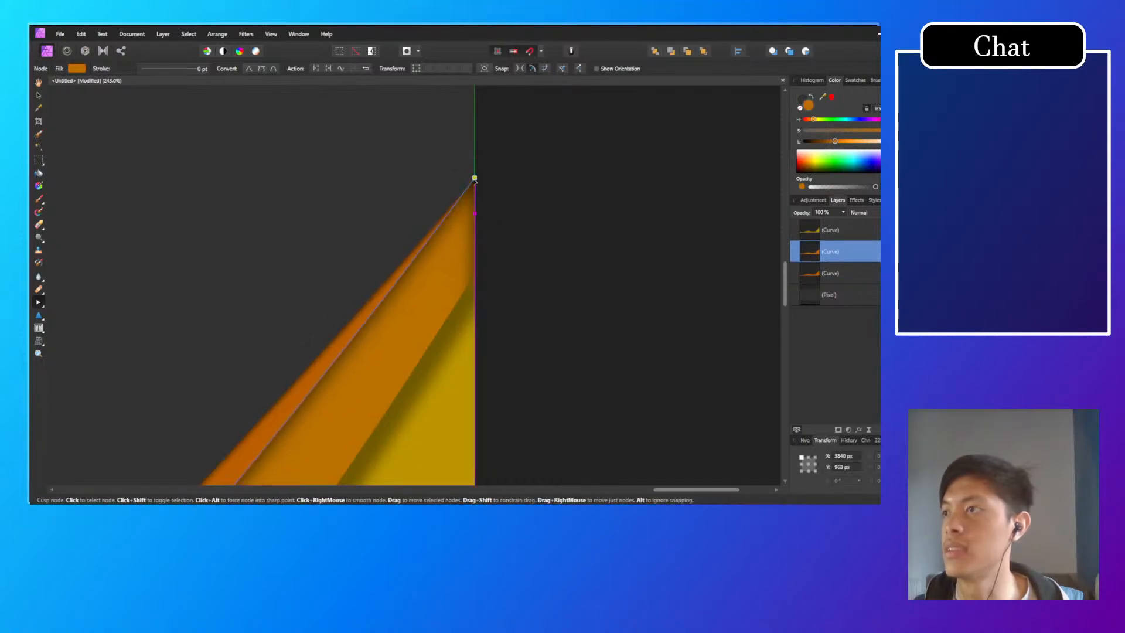
pyautogui.click(473, 273)
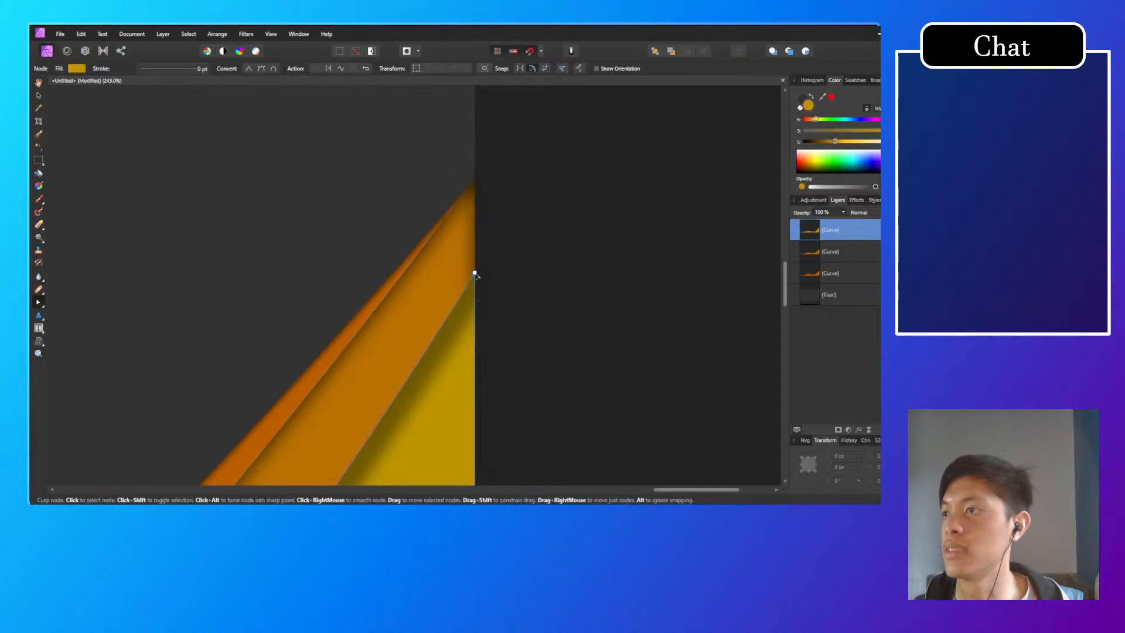
pyautogui.moveTo(473, 272); pyautogui.dragTo(474, 181)
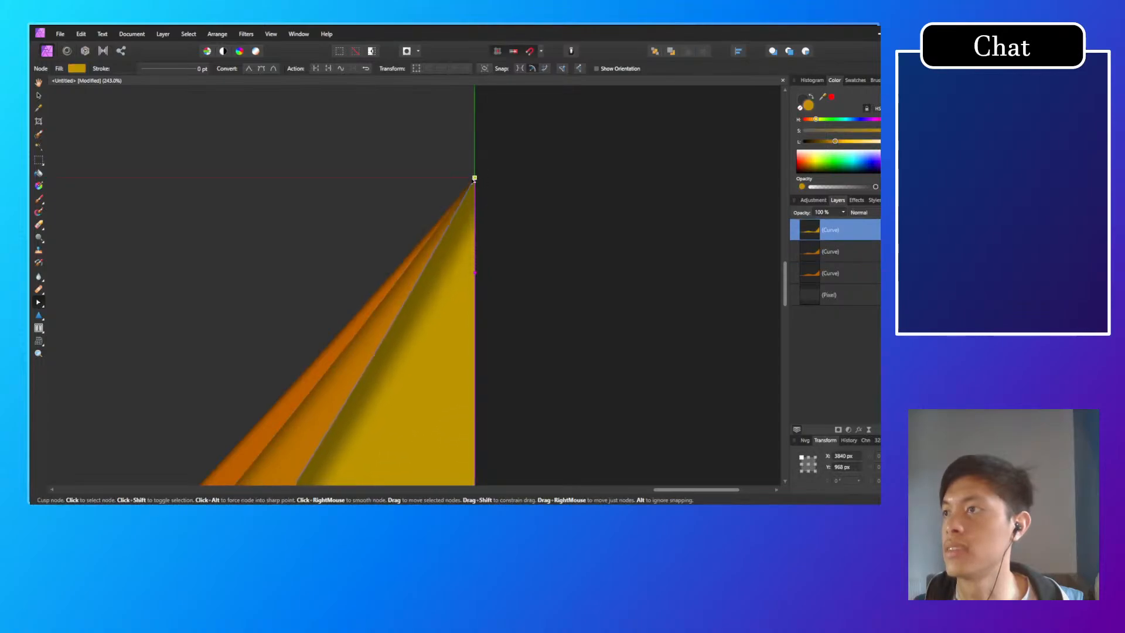
pyautogui.scroll(-8, 388, 309)
pyautogui.scroll(-4, 381, 318)
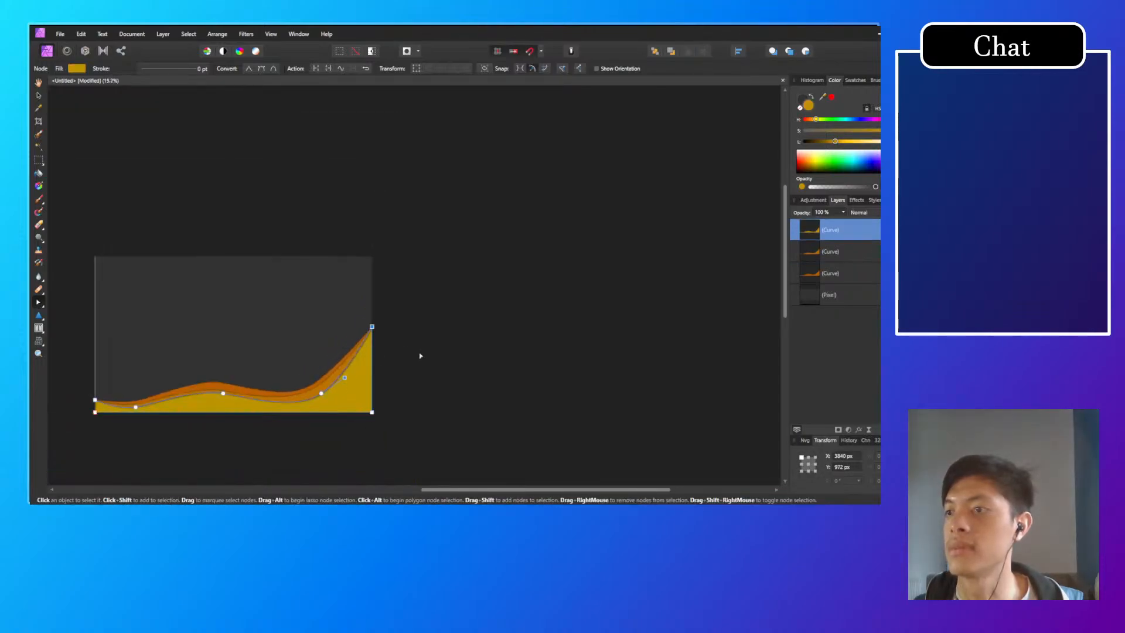
# Step: Lower the yellow wave's node slightly along the canvas's right edge
pyautogui.scroll(10, 389, 375)
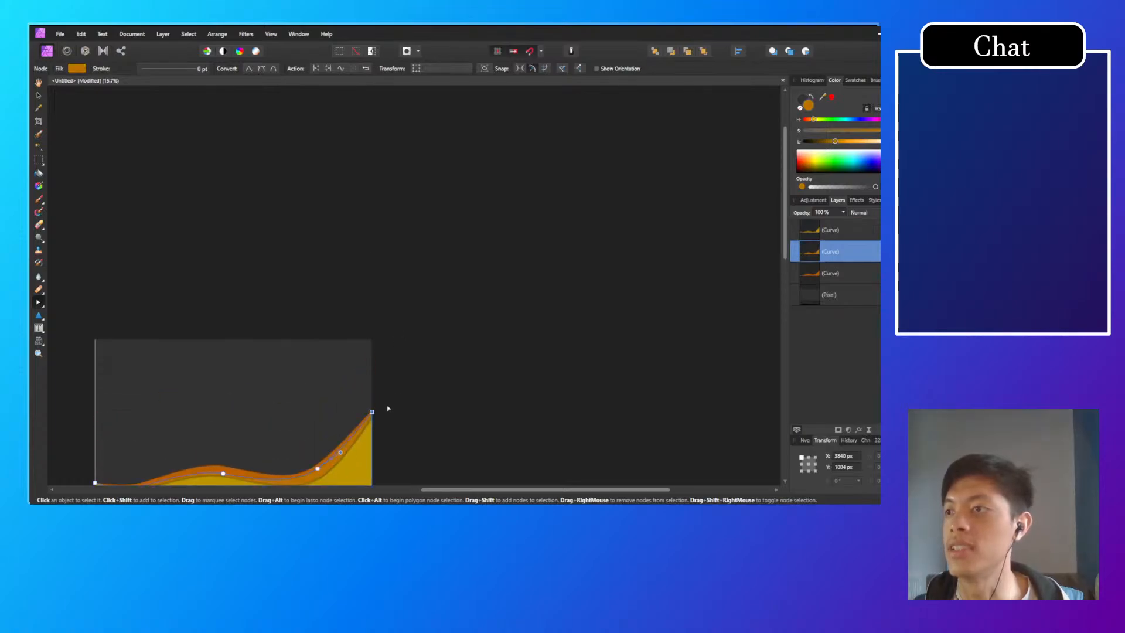
pyautogui.scroll(5, 354, 408)
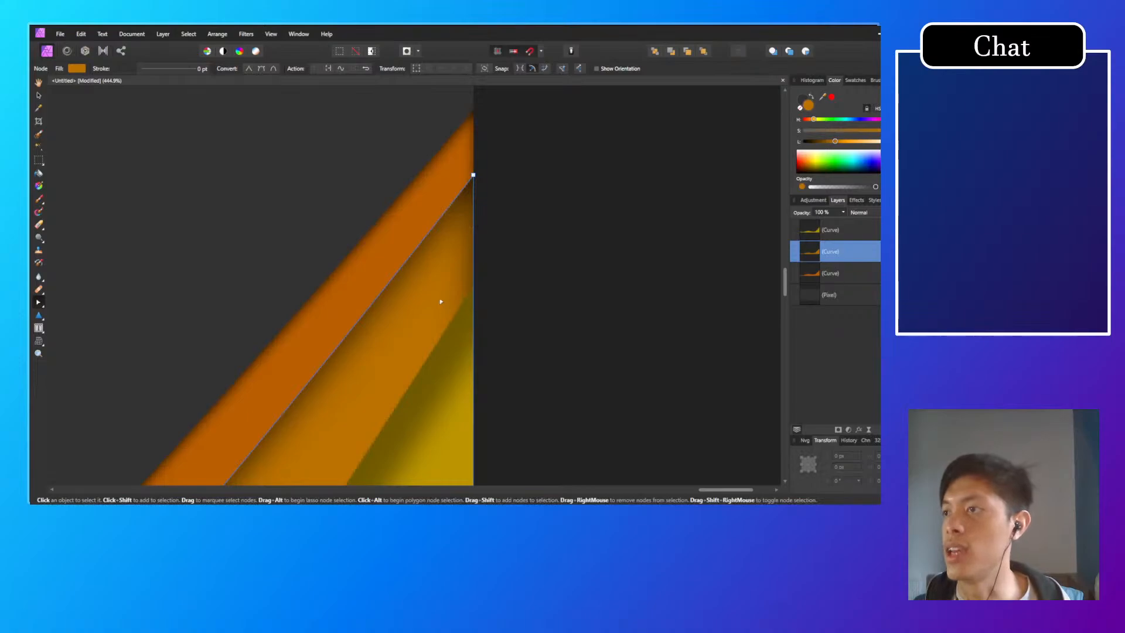
pyautogui.click(473, 285)
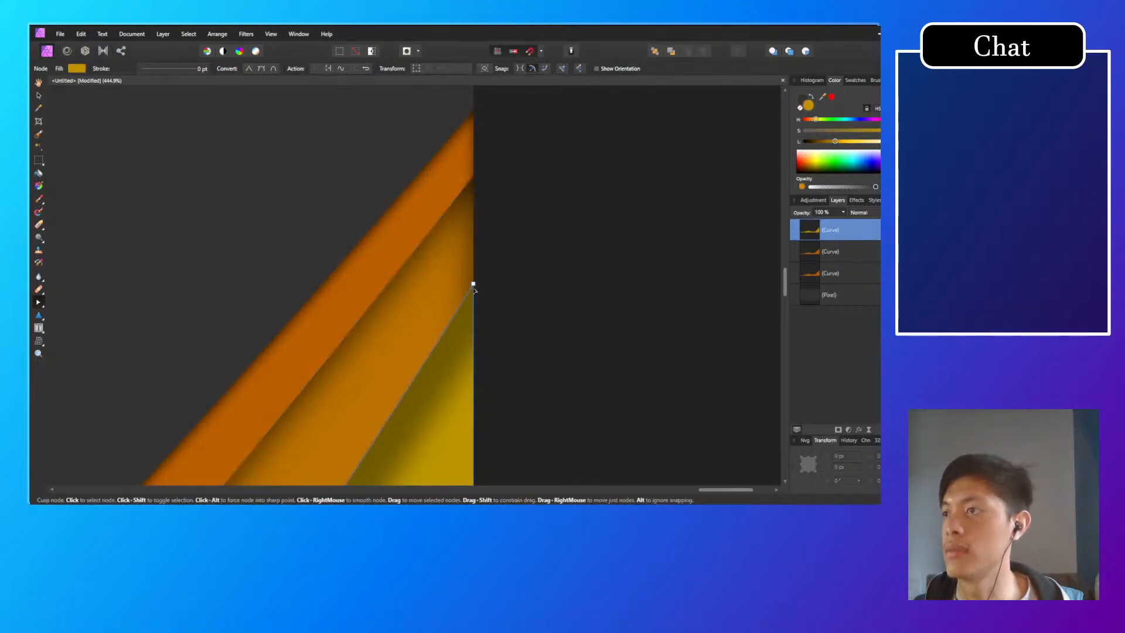
pyautogui.moveTo(475, 285); pyautogui.dragTo(474, 331)
# Step: Try moving the middle orange wave's right-edge node down onto the yellow wave's end node, and review the result
pyautogui.click(463, 251)
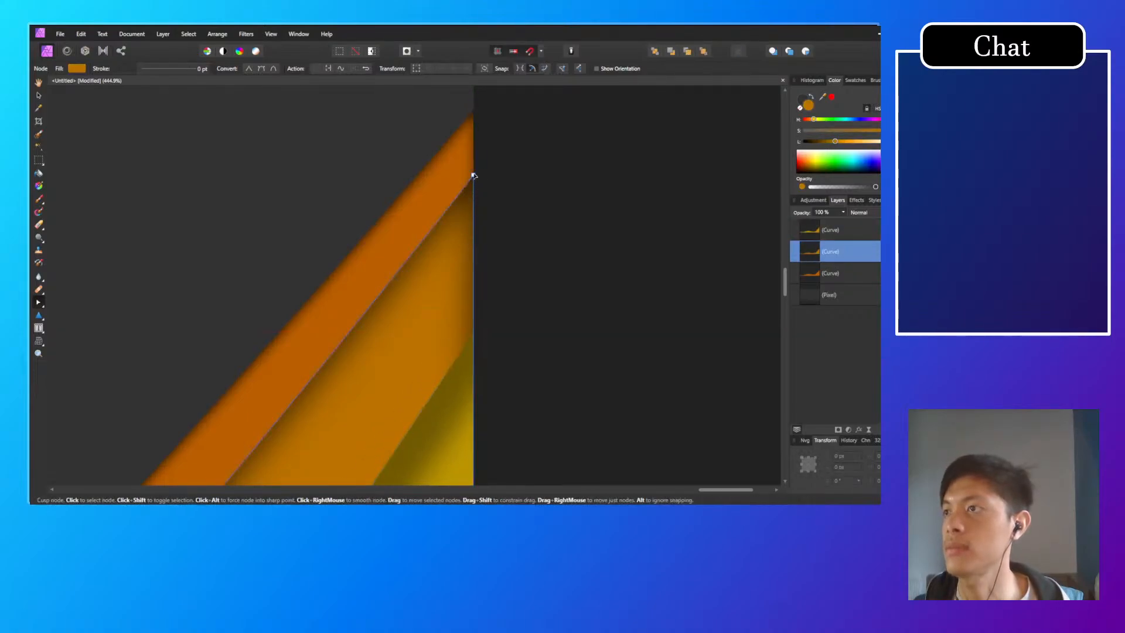
pyautogui.moveTo(473, 175); pyautogui.dragTo(473, 329)
pyautogui.scroll(-5, 478, 326)
pyautogui.scroll(-3, 445, 355)
pyautogui.moveTo(463, 378); pyautogui.dragTo(585, 318)
pyautogui.click(637, 328)
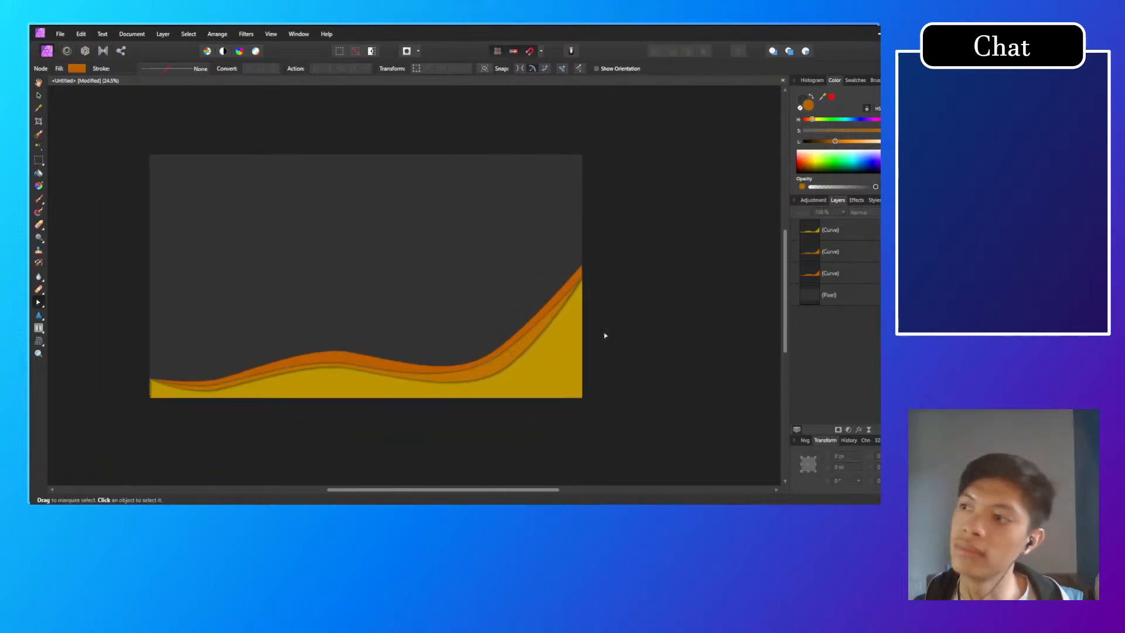
pyautogui.scroll(5, 594, 296)
# Step: Undo the middle orange wave's last node move and lower its right-edge node to just above the yellow wave's
pyautogui.click(568, 244)
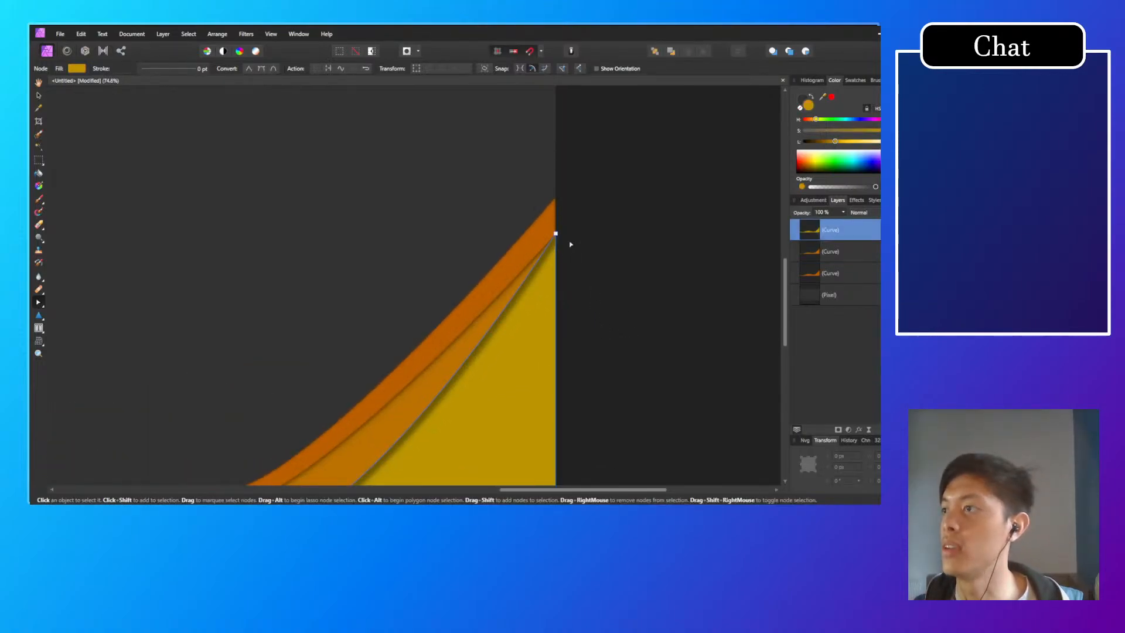
pyautogui.click(588, 239)
pyautogui.click(591, 247)
pyautogui.hotkey('ctrl', 'z')
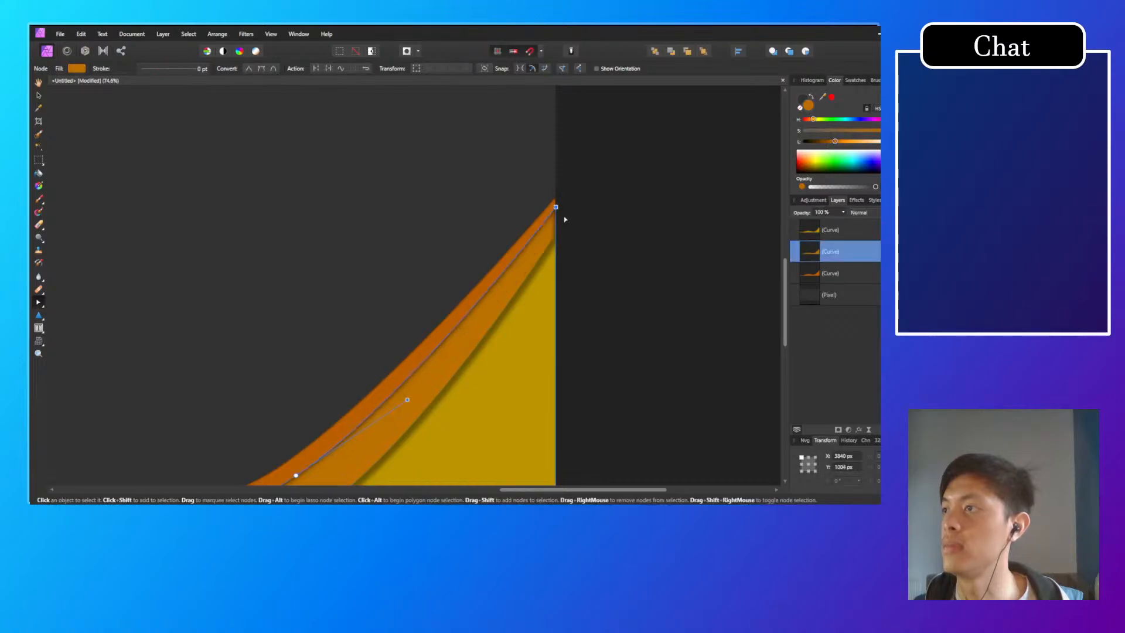
pyautogui.moveTo(556, 208); pyautogui.dragTo(556, 223)
pyautogui.click(593, 217)
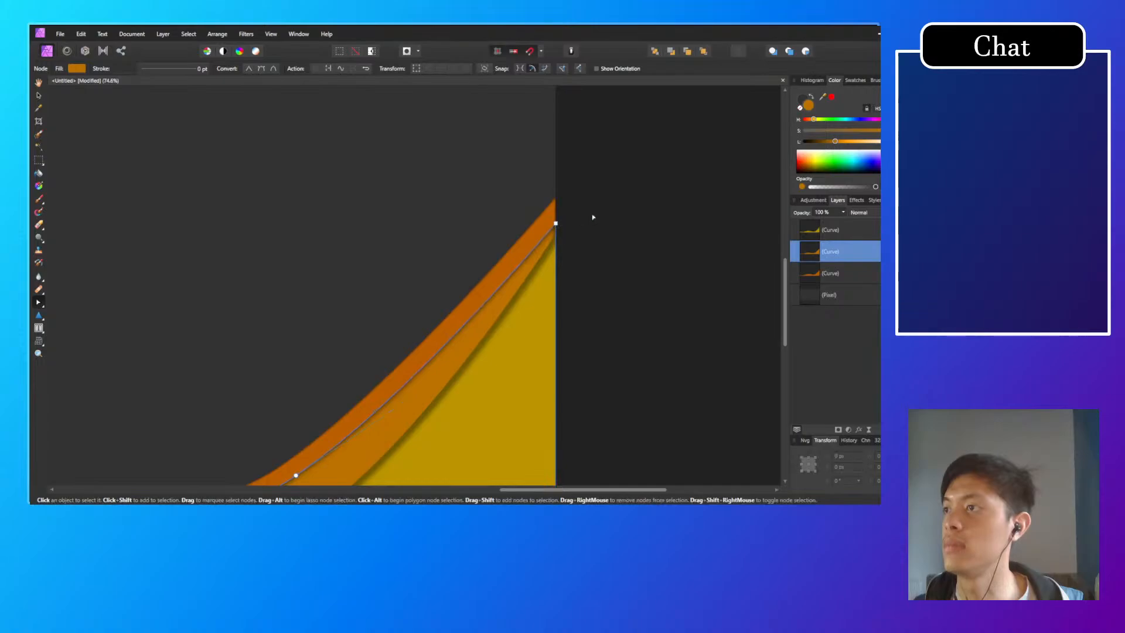
pyautogui.scroll(-5, 583, 279)
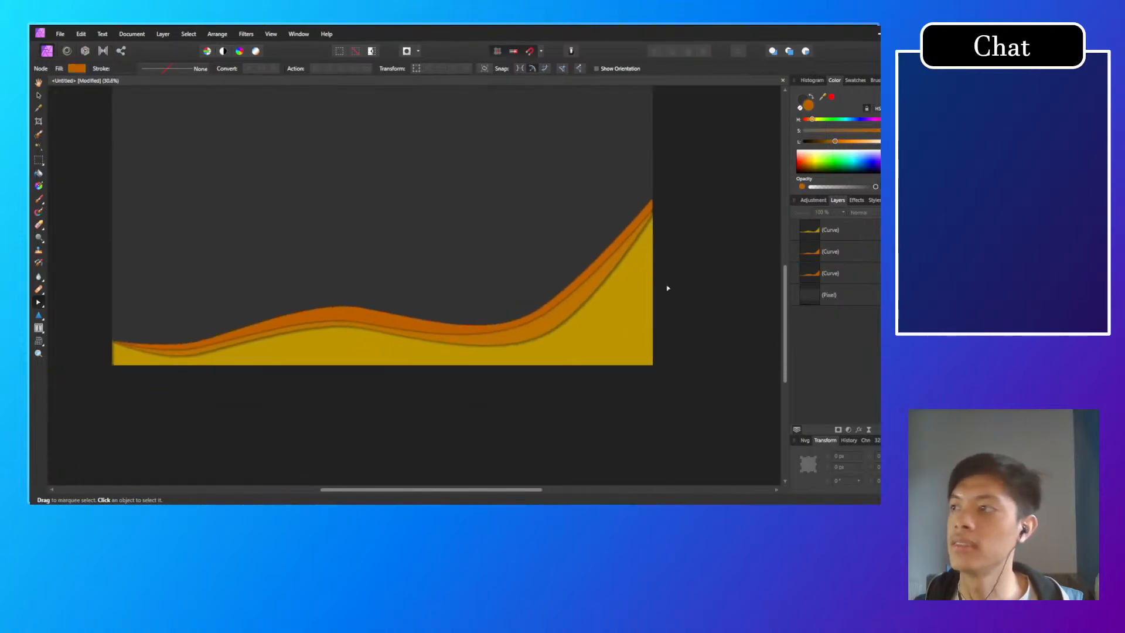
# Step: Shift the rear orange wave's end node slightly inward and back to the canvas's right edge
pyautogui.click(652, 208)
pyautogui.click(650, 202)
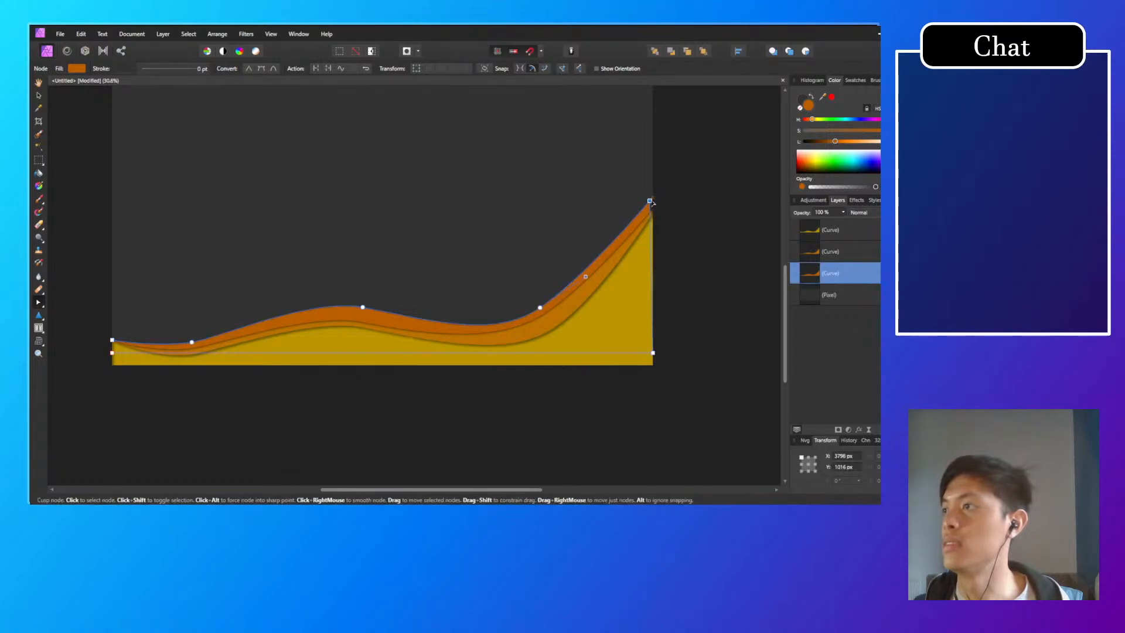
pyautogui.moveTo(653, 203); pyautogui.dragTo(654, 199)
pyautogui.click(661, 271)
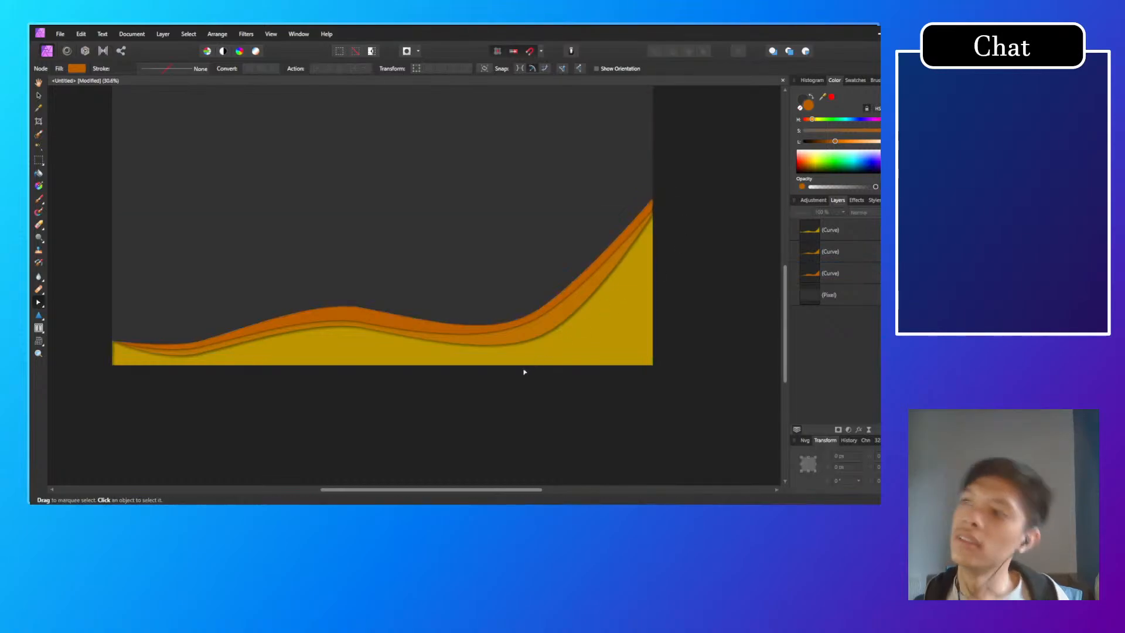
# Step: Try lowering the yellow wave's right-edge node to X 3840, Y 1206 px to widen the middle band
pyautogui.scroll(9, 640, 216)
pyautogui.moveTo(693, 206); pyautogui.dragTo(543, 410)
pyautogui.click(527, 295)
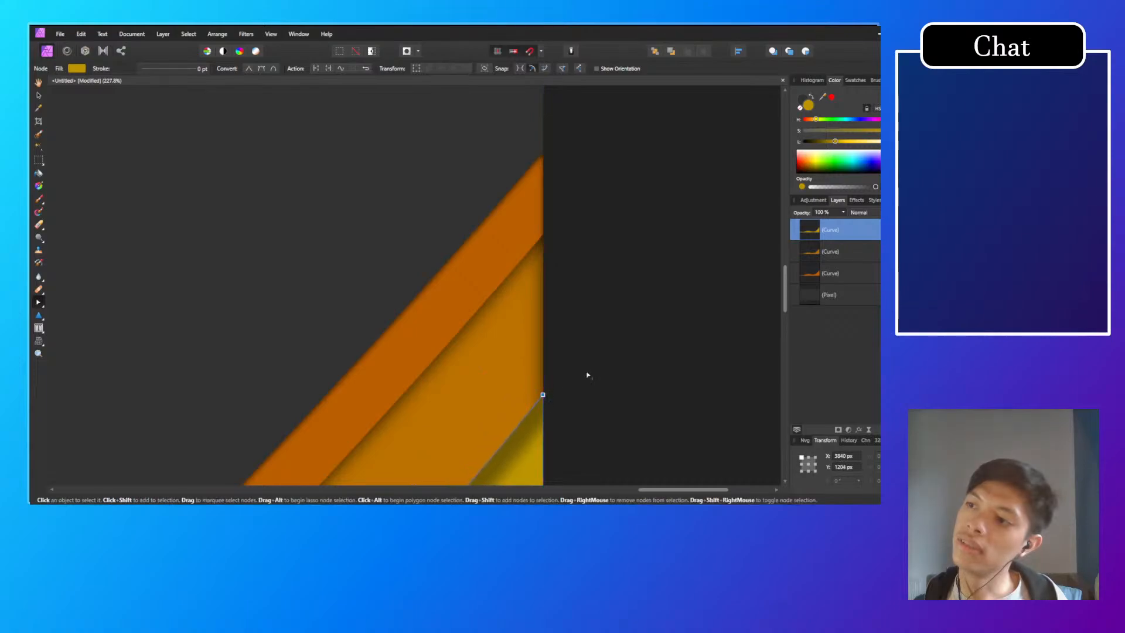
pyautogui.click(589, 354)
pyautogui.scroll(-10, 590, 335)
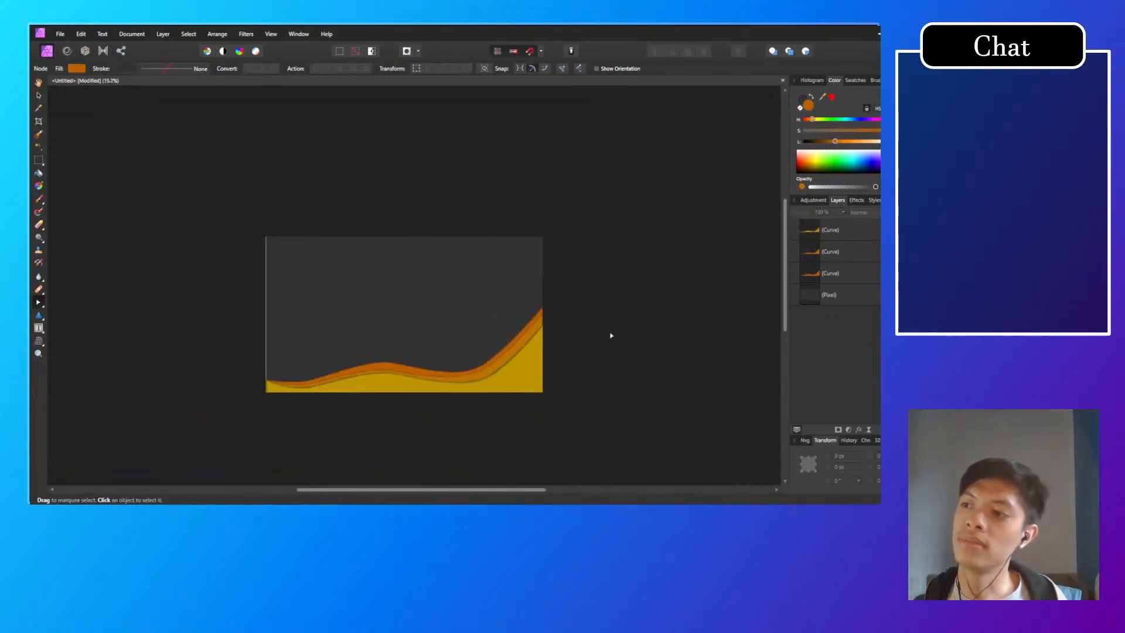
# Step: Undo the latest right-edge node moves of the yellow, rear and middle waves
pyautogui.hotkey('ctrl', 'z')
pyautogui.hotkey('ctrl', 'z')
pyautogui.hotkey('ctrl', 'z')
pyautogui.hotkey('ctrl', 'z')
pyautogui.hotkey('ctrl', 'z')
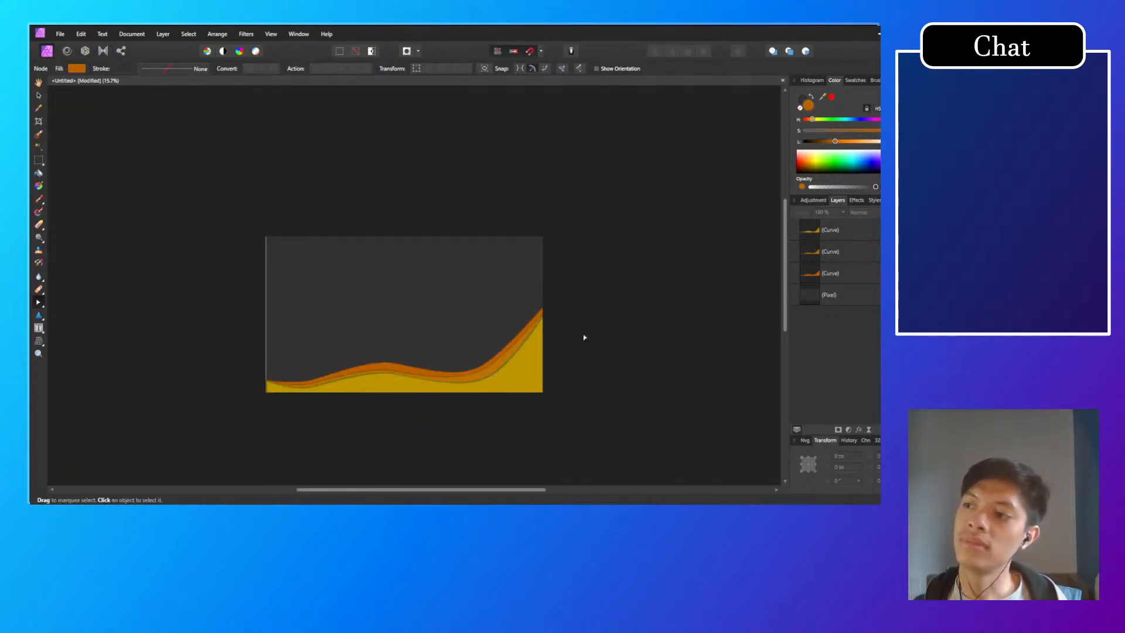
pyautogui.hotkey('ctrl', 'z')
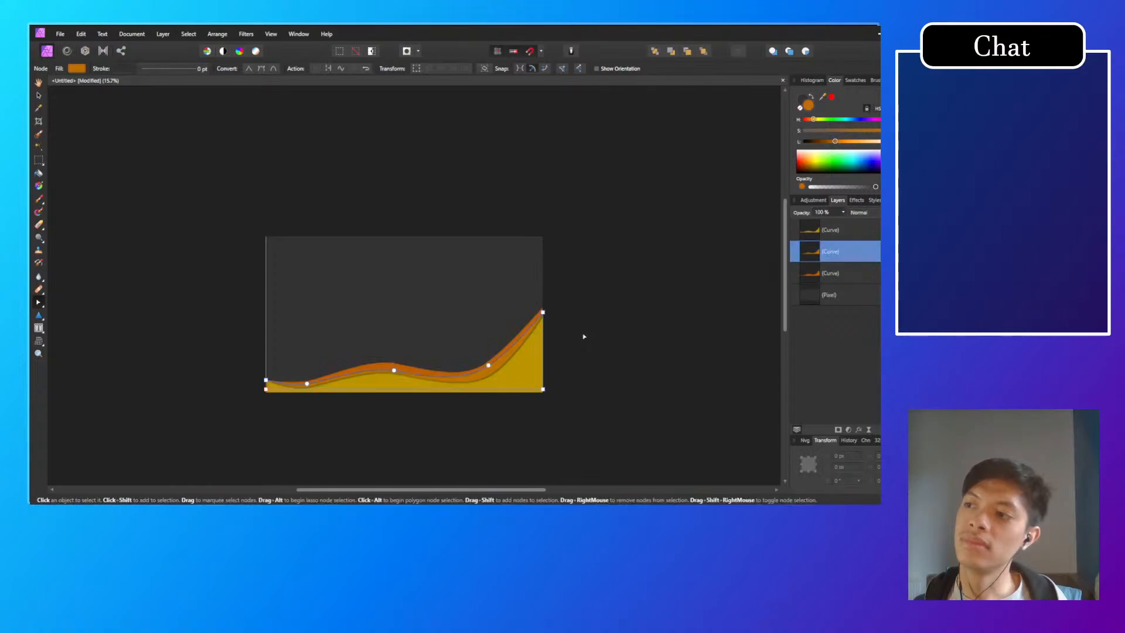
# Step: Try raising the middle orange wave's right-edge node towards the rear wave's end, and deselect the wave
pyautogui.scroll(10, 585, 336)
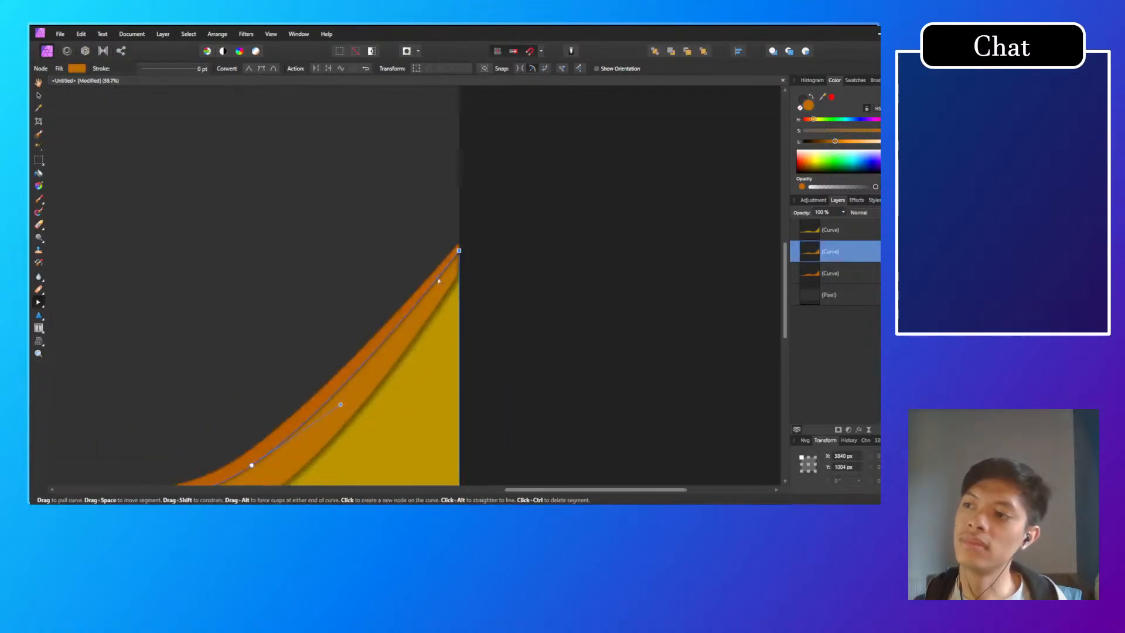
pyautogui.click(493, 175)
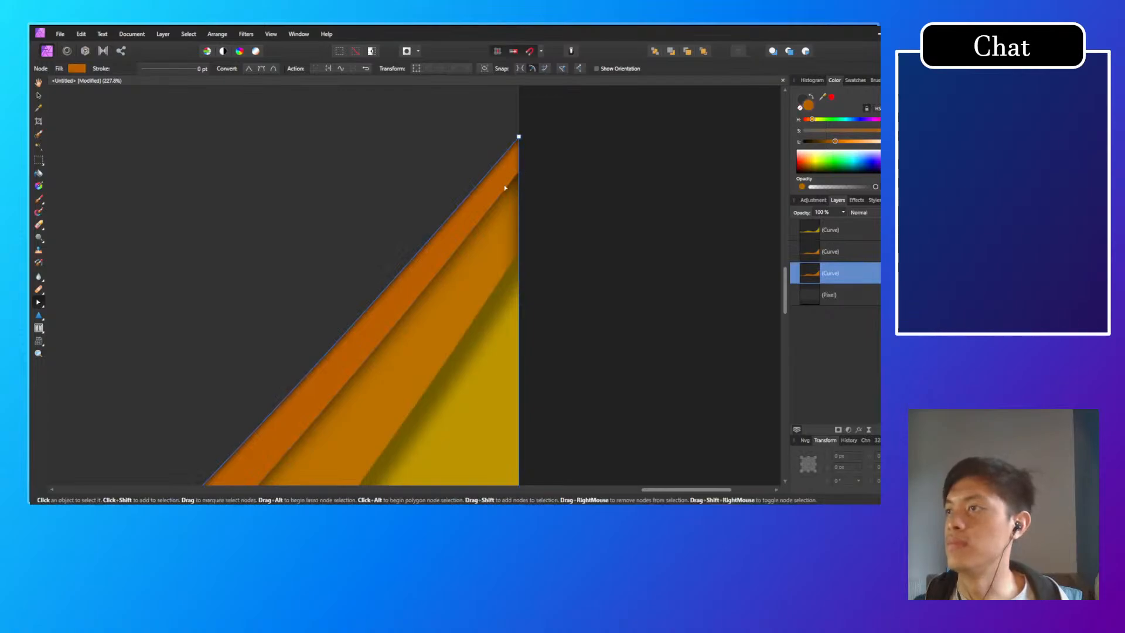
pyautogui.click(506, 189)
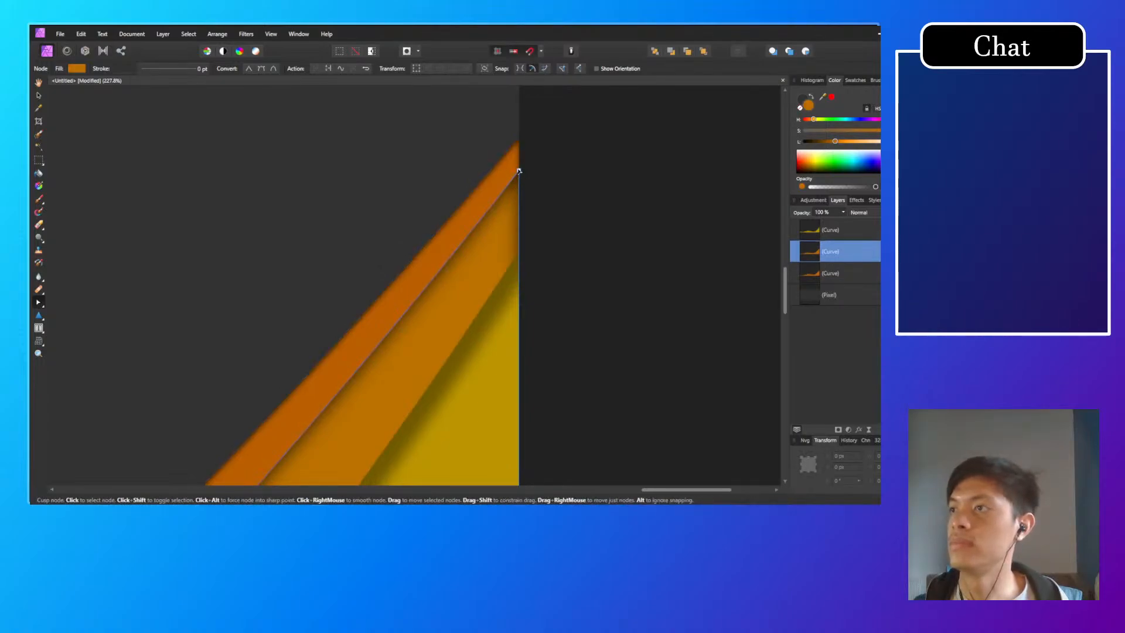
pyautogui.moveTo(518, 171); pyautogui.dragTo(519, 141)
pyautogui.scroll(-10, 445, 287)
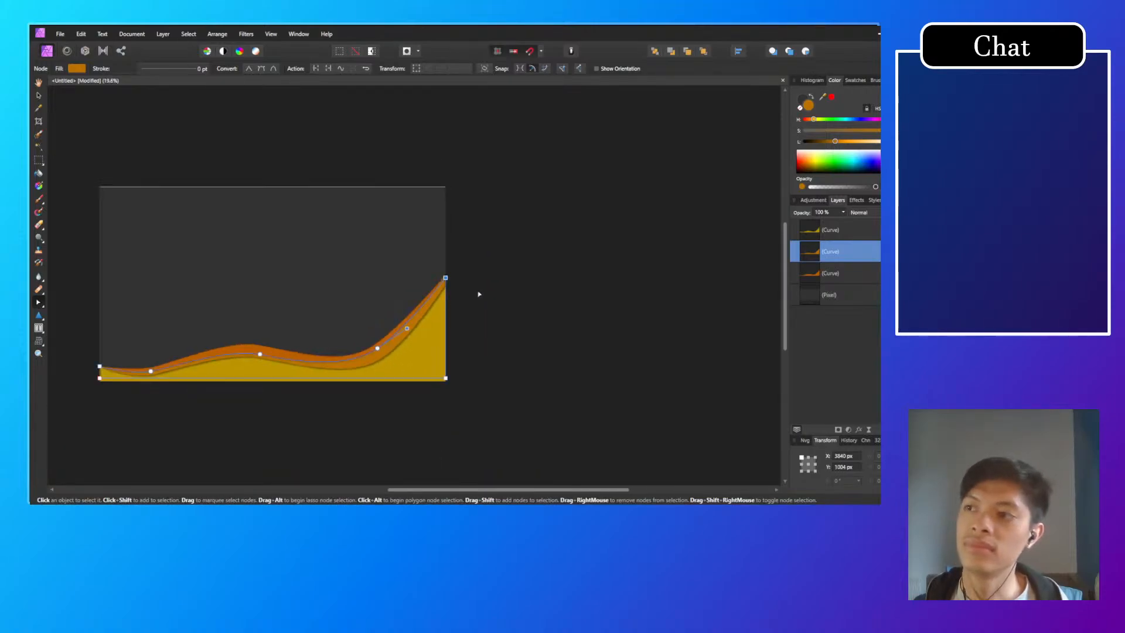
pyautogui.click(480, 295)
# Step: Examine the whole graphic and the empty upper corners of the canvas
pyautogui.moveTo(461, 346); pyautogui.dragTo(561, 329)
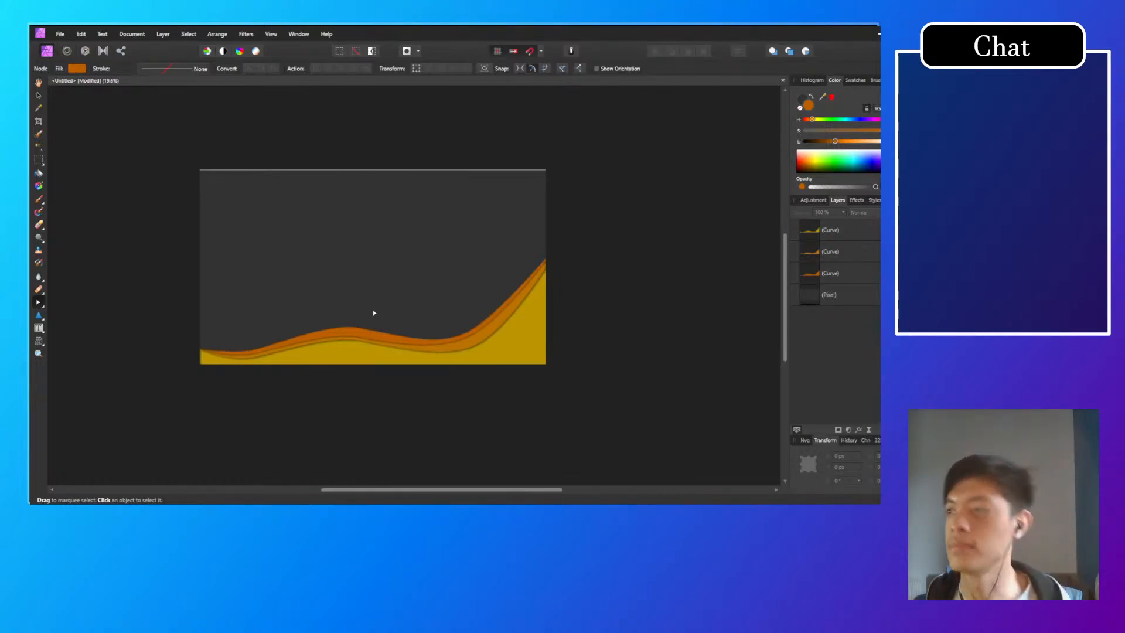
pyautogui.moveTo(386, 314); pyautogui.dragTo(477, 361)
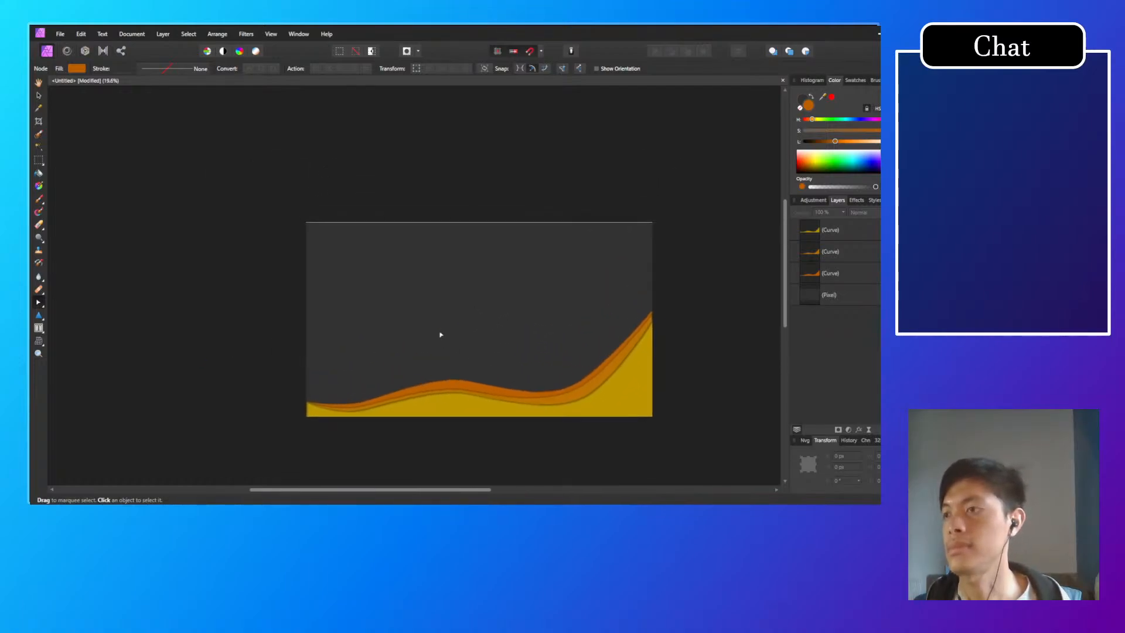
pyautogui.scroll(10, 592, 218)
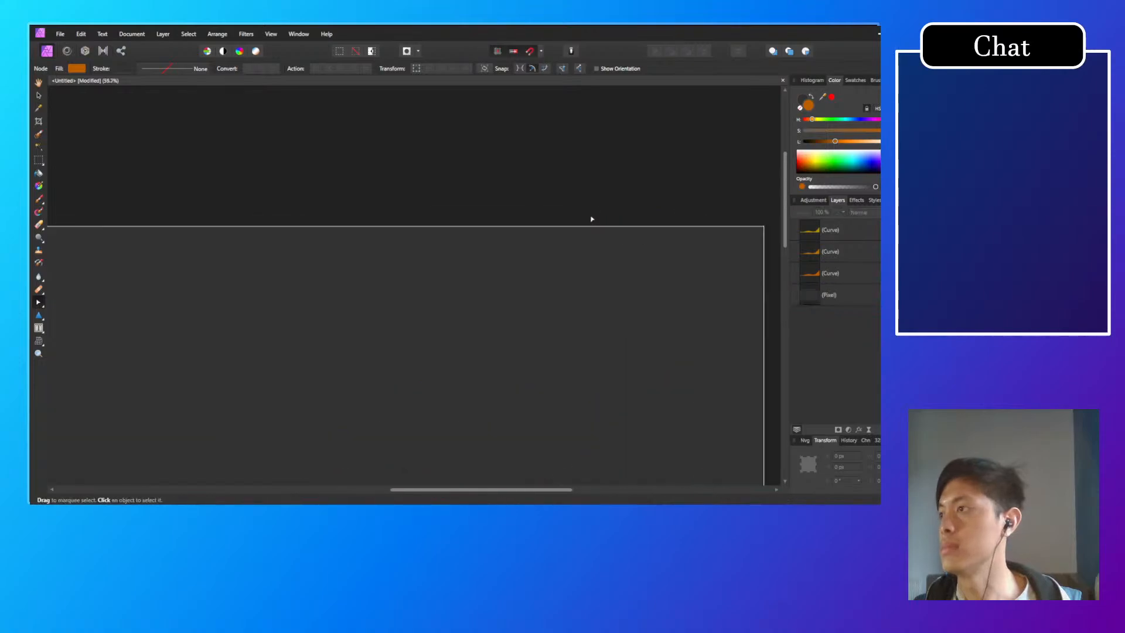
pyautogui.scroll(-10, 572, 220)
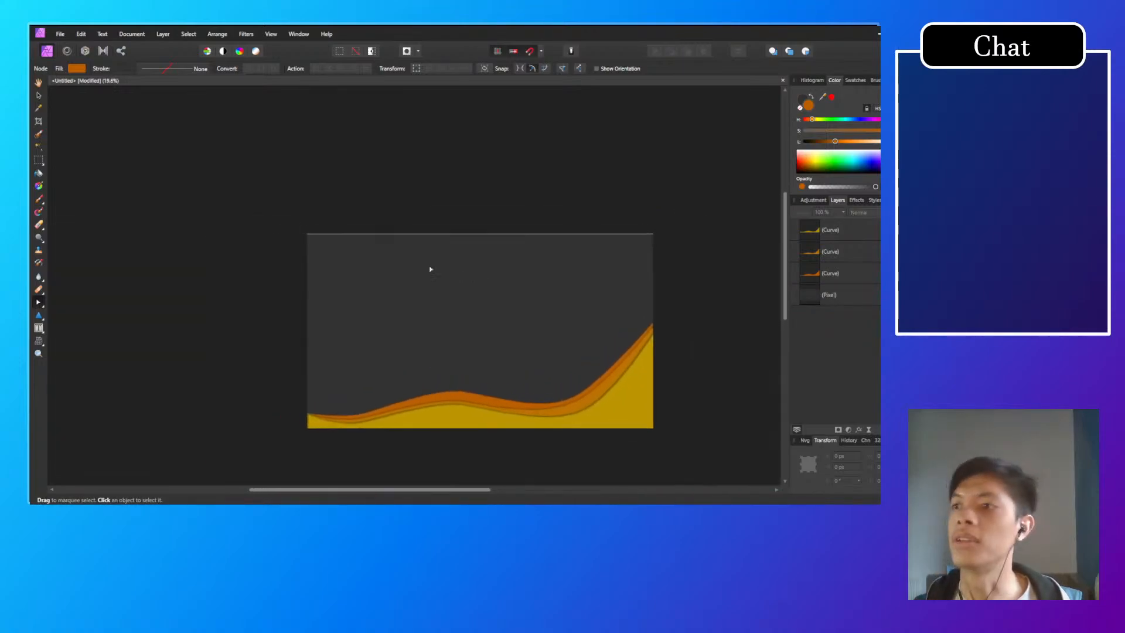
pyautogui.scroll(5, 281, 207)
pyautogui.scroll(5, 281, 207)
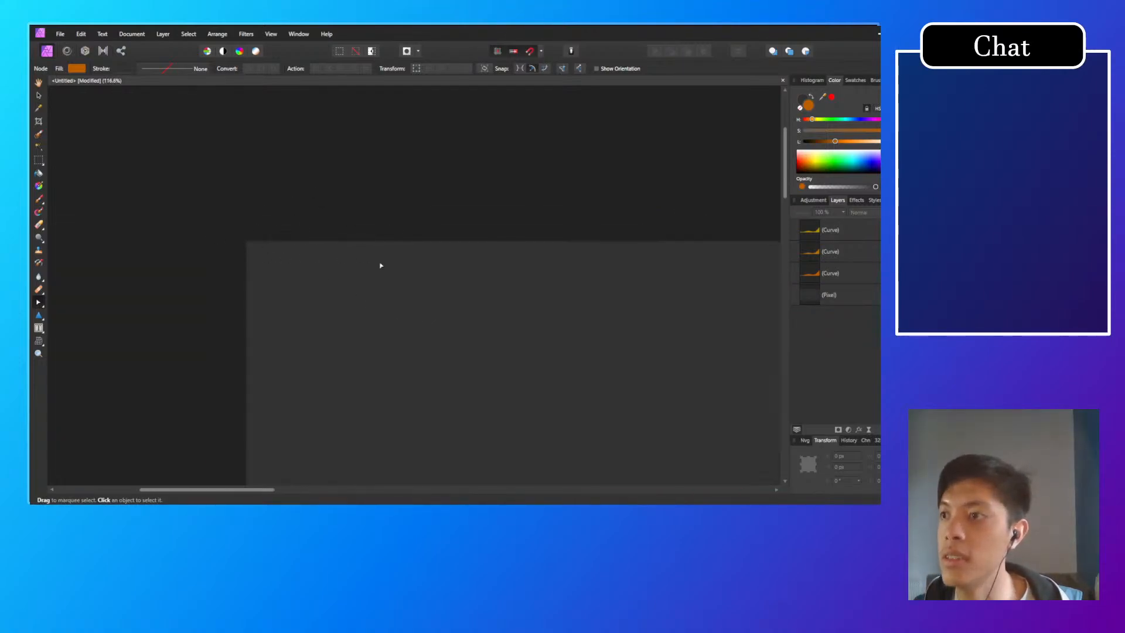
pyautogui.scroll(-8, 381, 266)
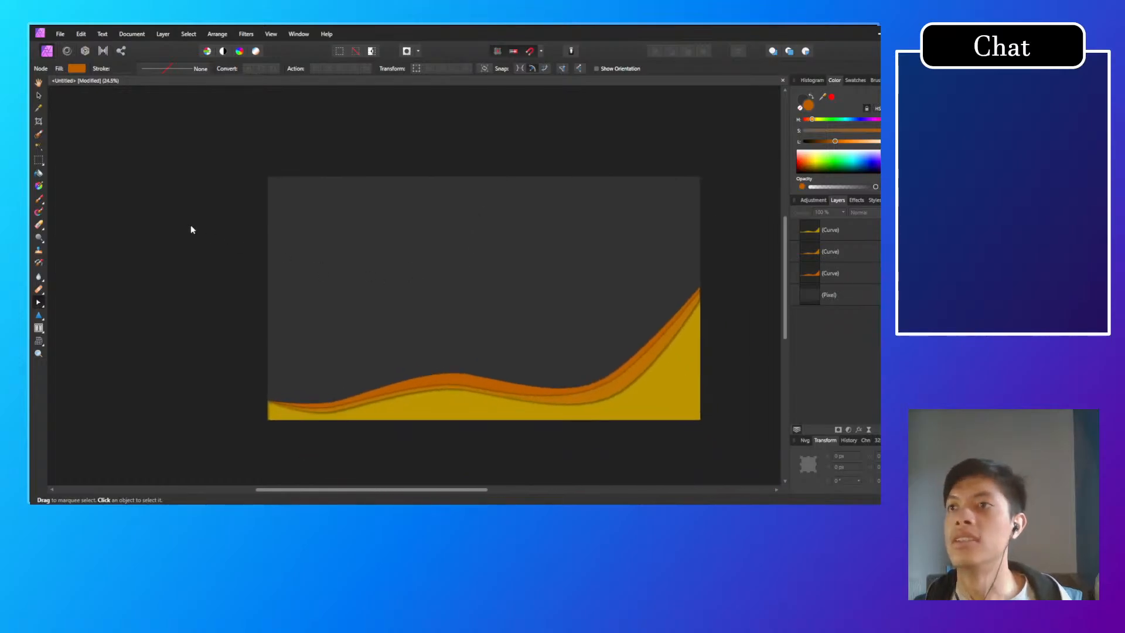
pyautogui.hotkey('ctrl', 's')
pyautogui.press('Escape')
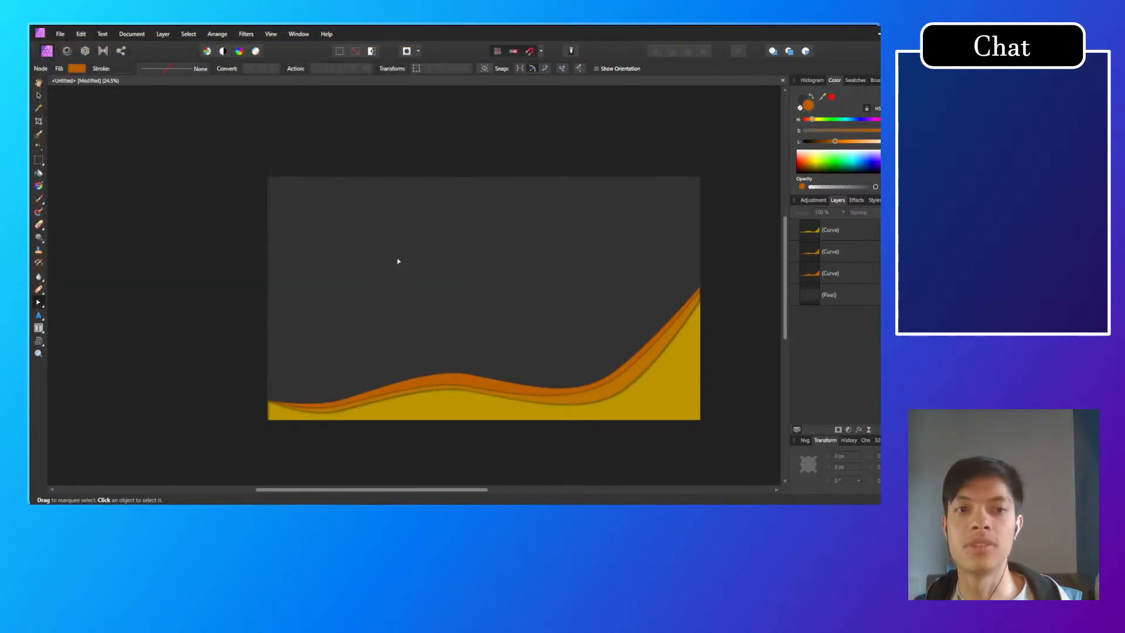
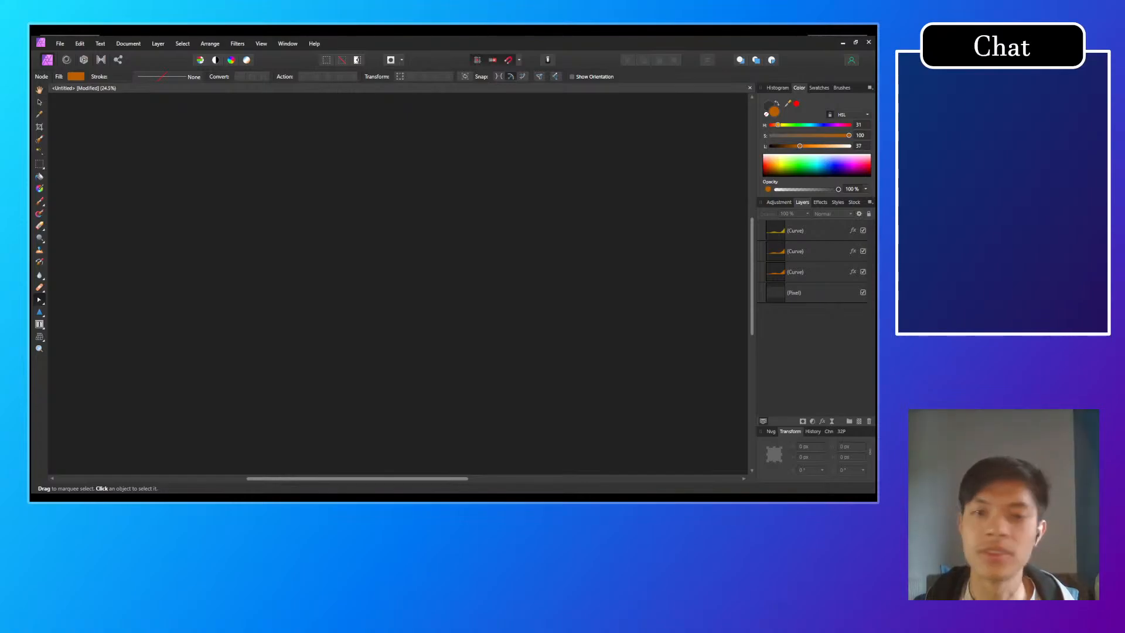
pyautogui.scroll(3, 606, 299)
pyautogui.scroll(-4, 607, 299)
pyautogui.scroll(3, 607, 299)
pyautogui.scroll(-2, 606, 299)
pyautogui.scroll(1, 607, 299)
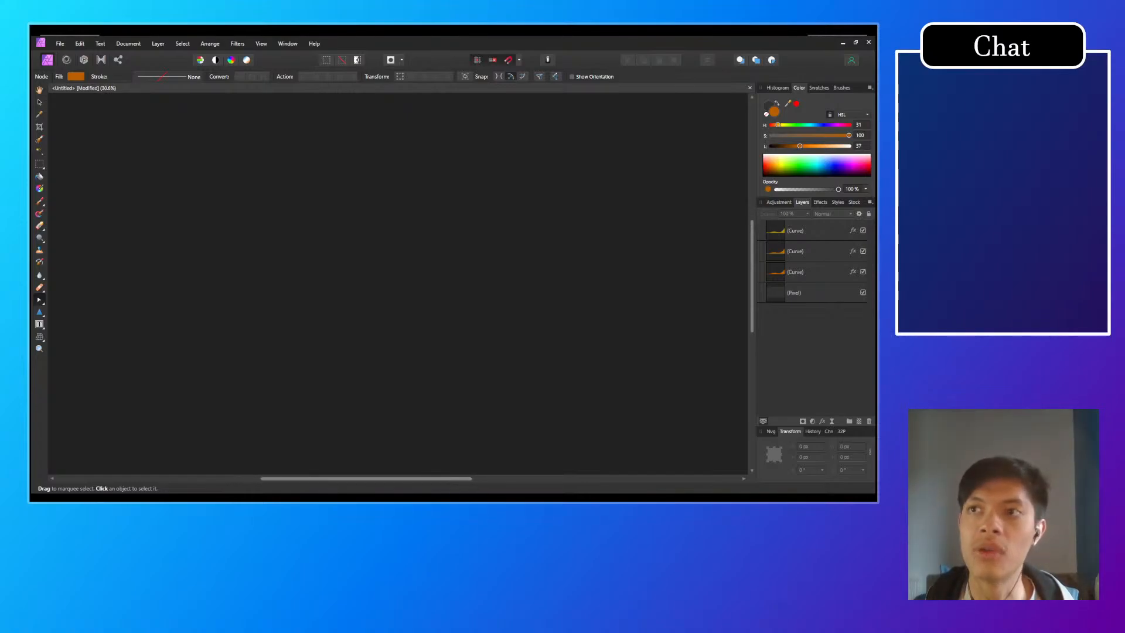
pyautogui.scroll(-3, 399, 281)
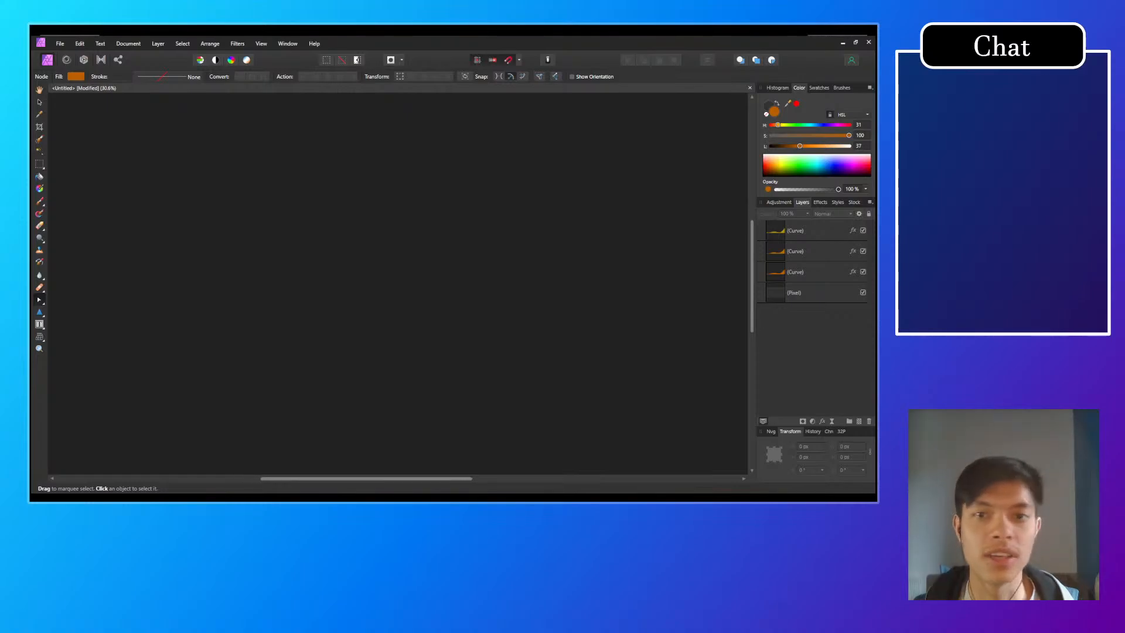
pyautogui.scroll(3, 398, 281)
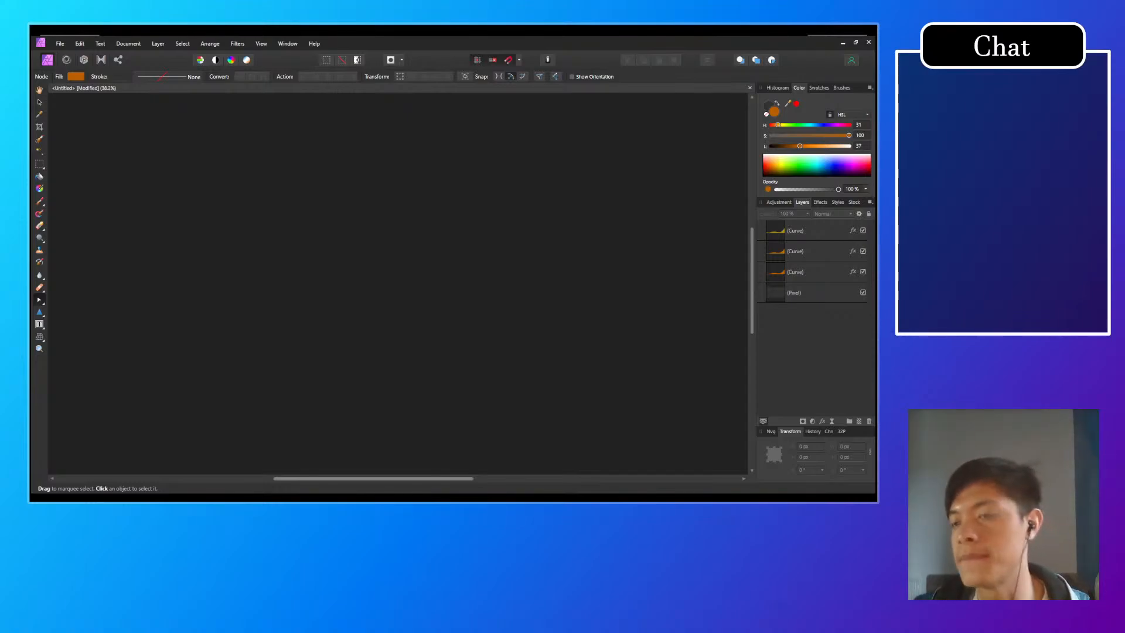
pyautogui.moveTo(571, 309); pyautogui.dragTo(318, 230)
pyautogui.moveTo(286, 266); pyautogui.dragTo(405, 324)
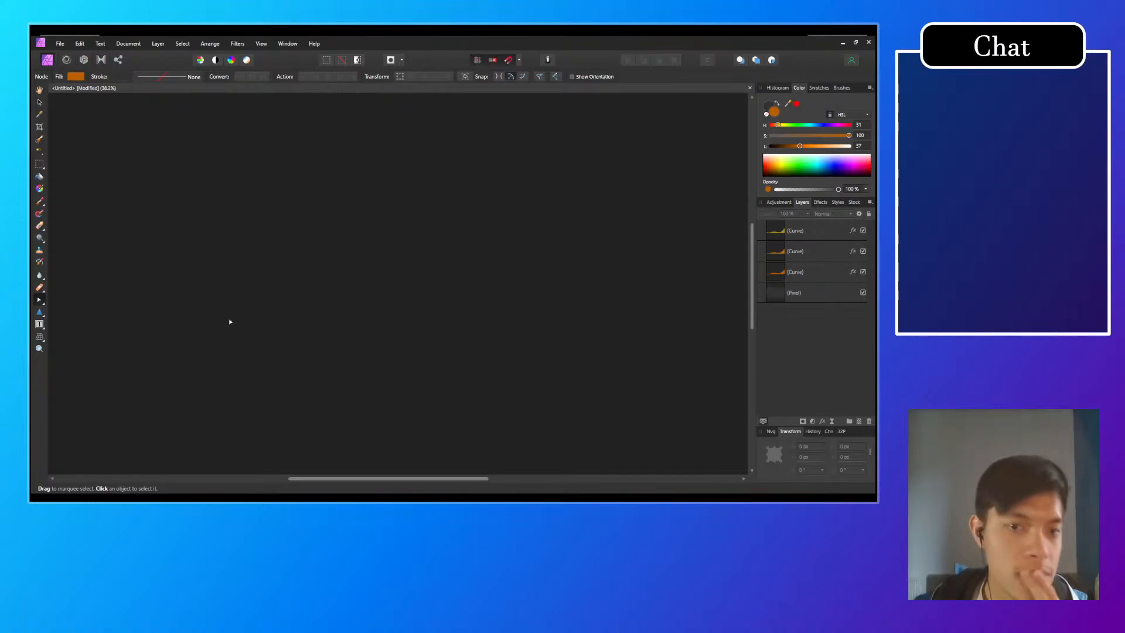
pyautogui.click(419, 306)
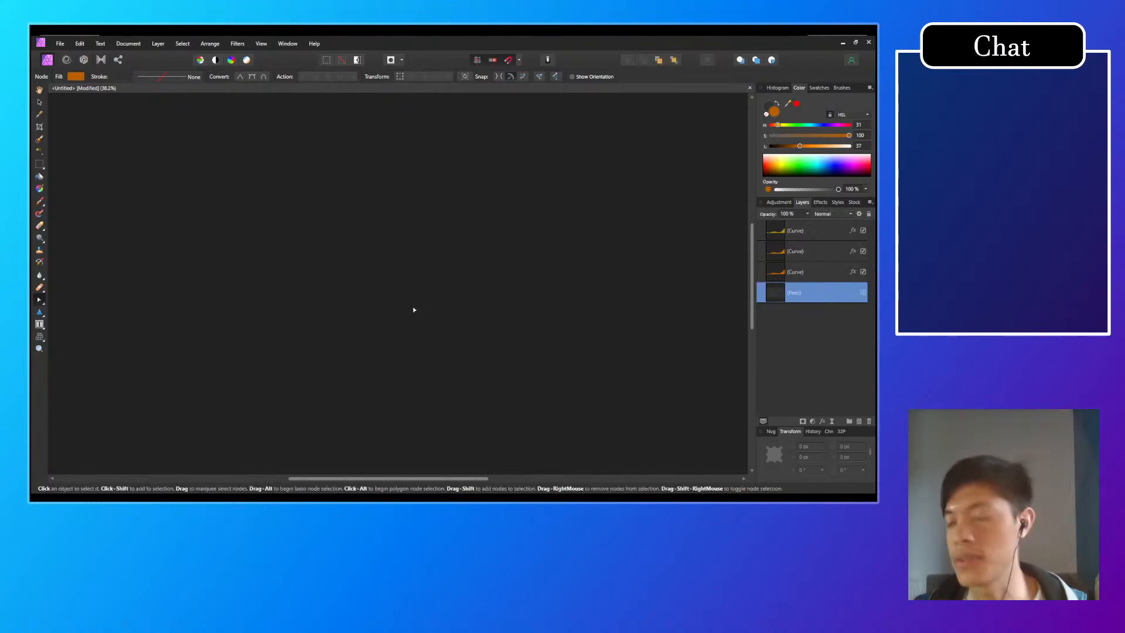
pyautogui.click(78, 249)
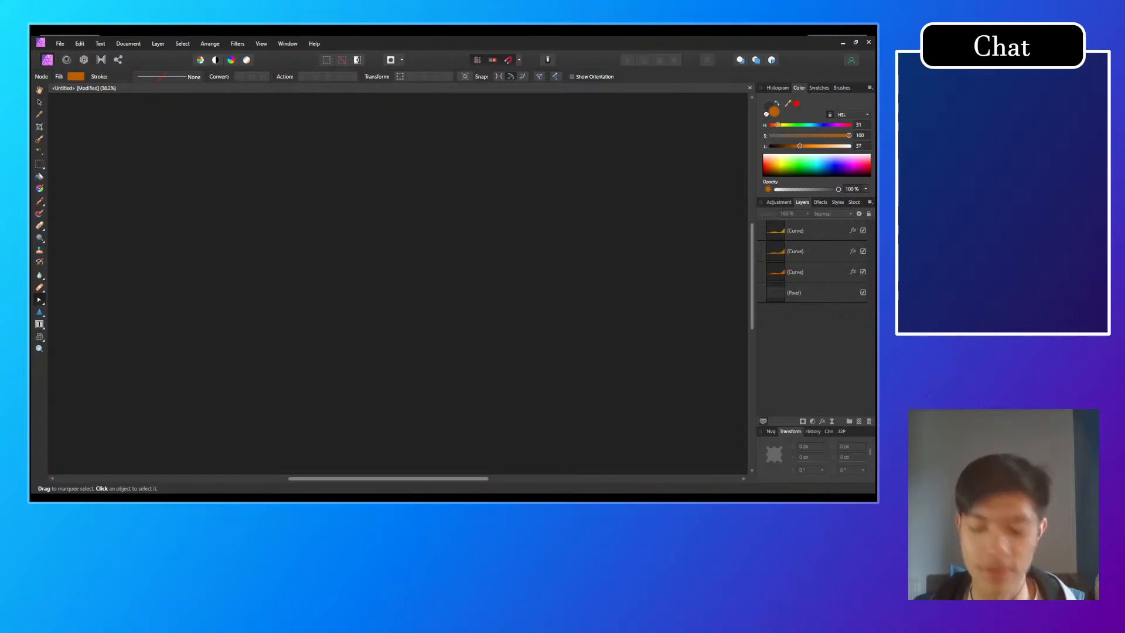
# Step: Save the document under the name streamLoadingBG
pyautogui.press('Return')
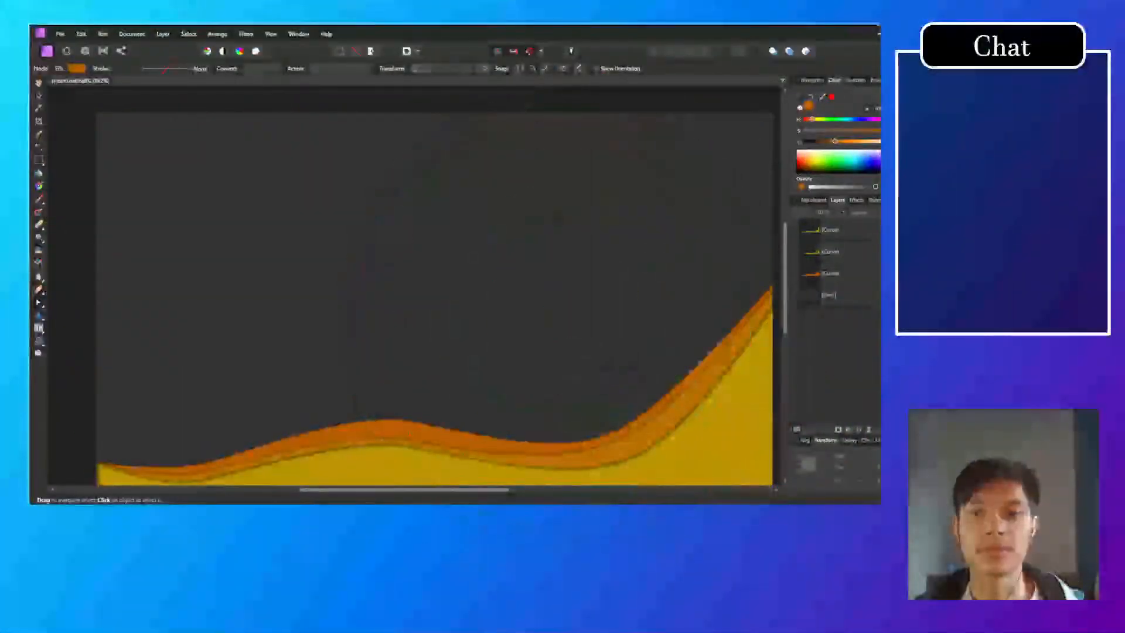
pyautogui.scroll(-3, 573, 345)
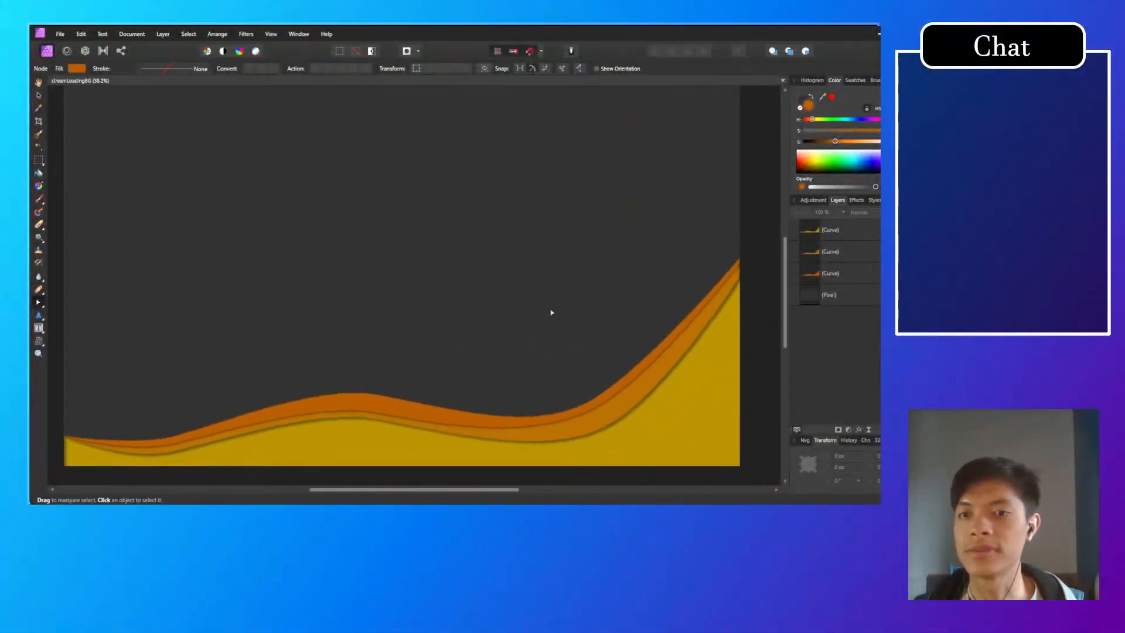
pyautogui.scroll(1, 565, 326)
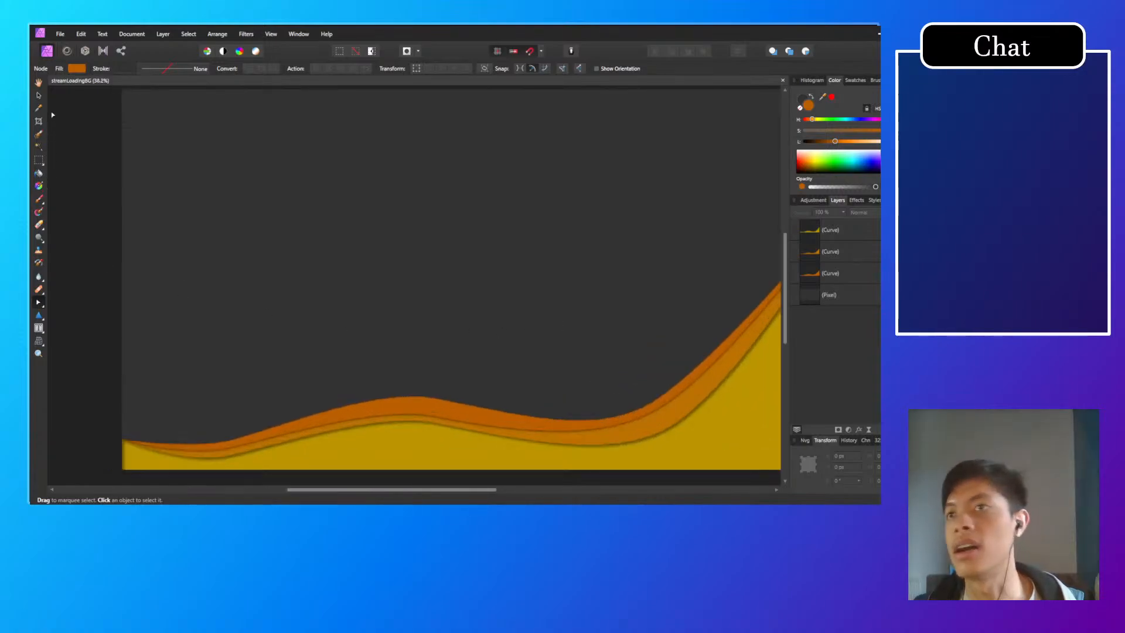
# Step: Add the artistic text "Now loading" in the upper-left area of the dark grey canvas
pyautogui.click(39, 328)
pyautogui.click(70, 327)
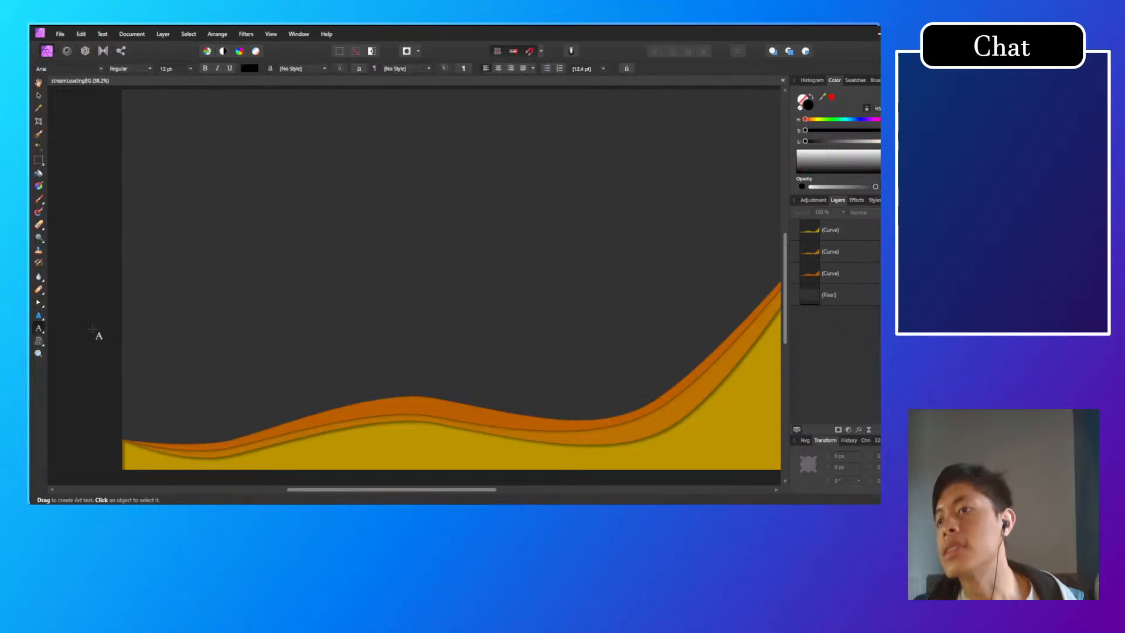
pyautogui.click(220, 189)
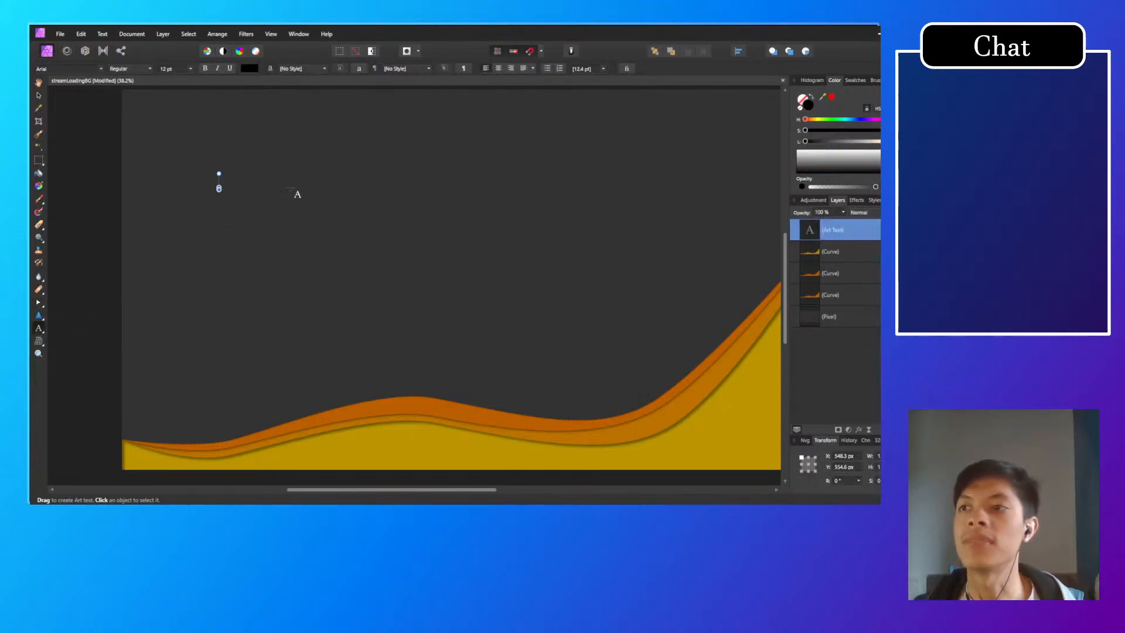
pyautogui.write('Now l')
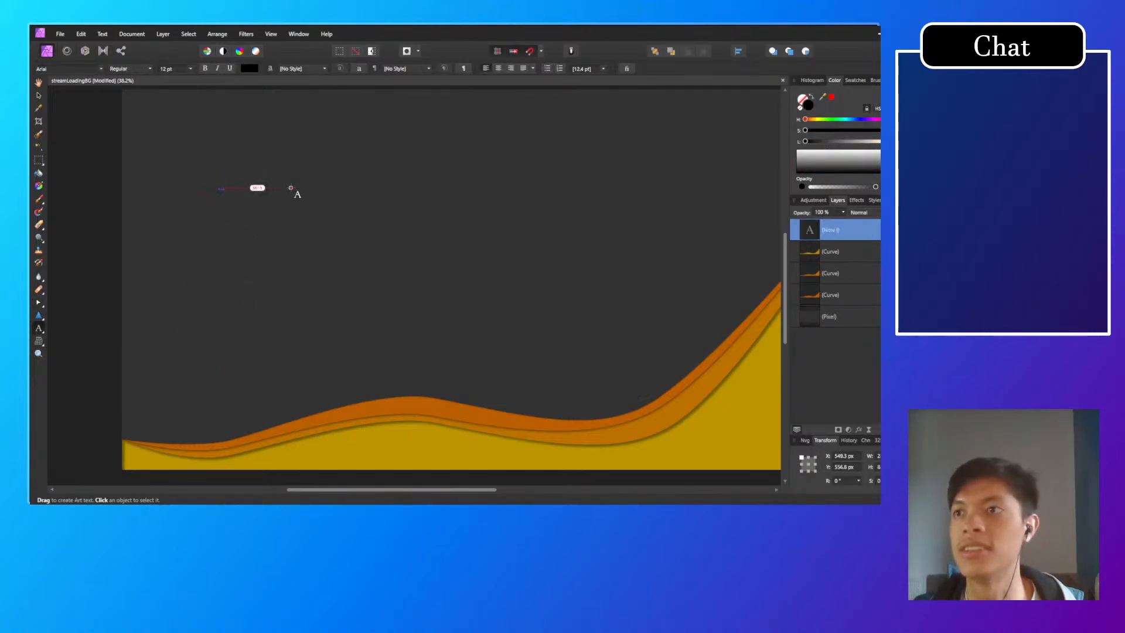
pyautogui.write('oading')
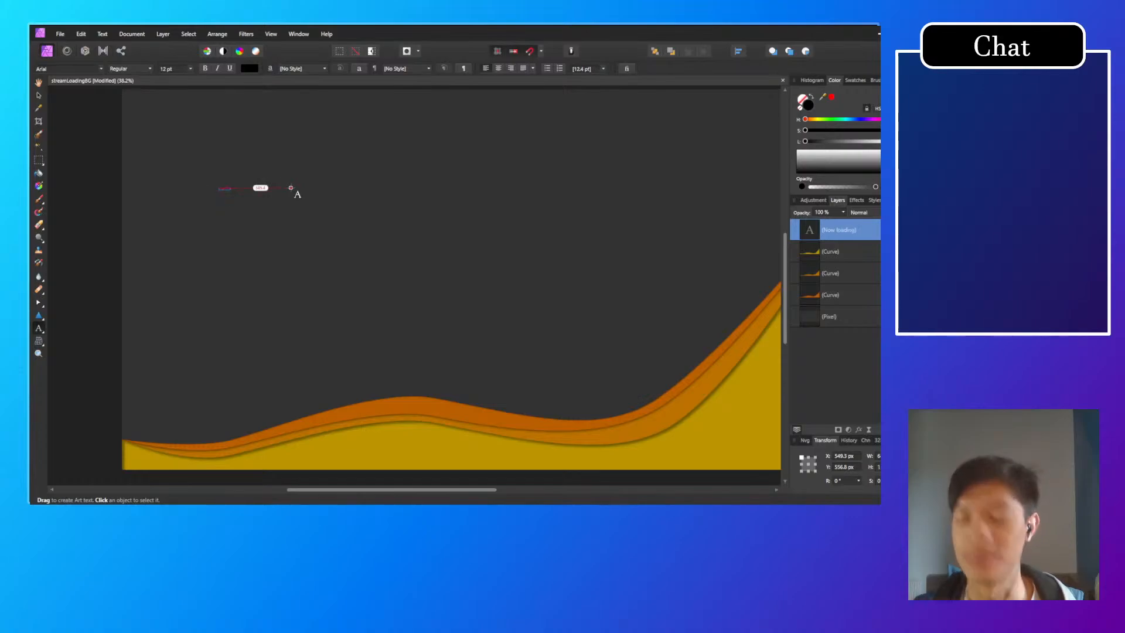
pyautogui.press('Escape')
# Step: Change the "Now loading" text colour to white with lightness 100, and deselect the text
pyautogui.click(249, 68)
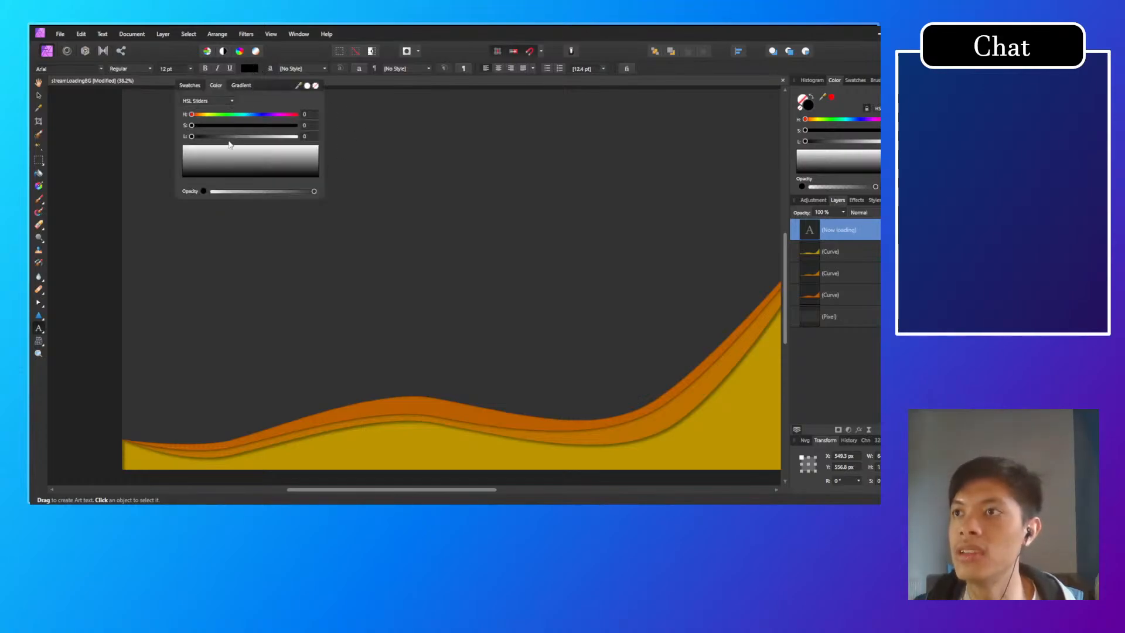
pyautogui.moveTo(215, 165); pyautogui.dragTo(391, 125)
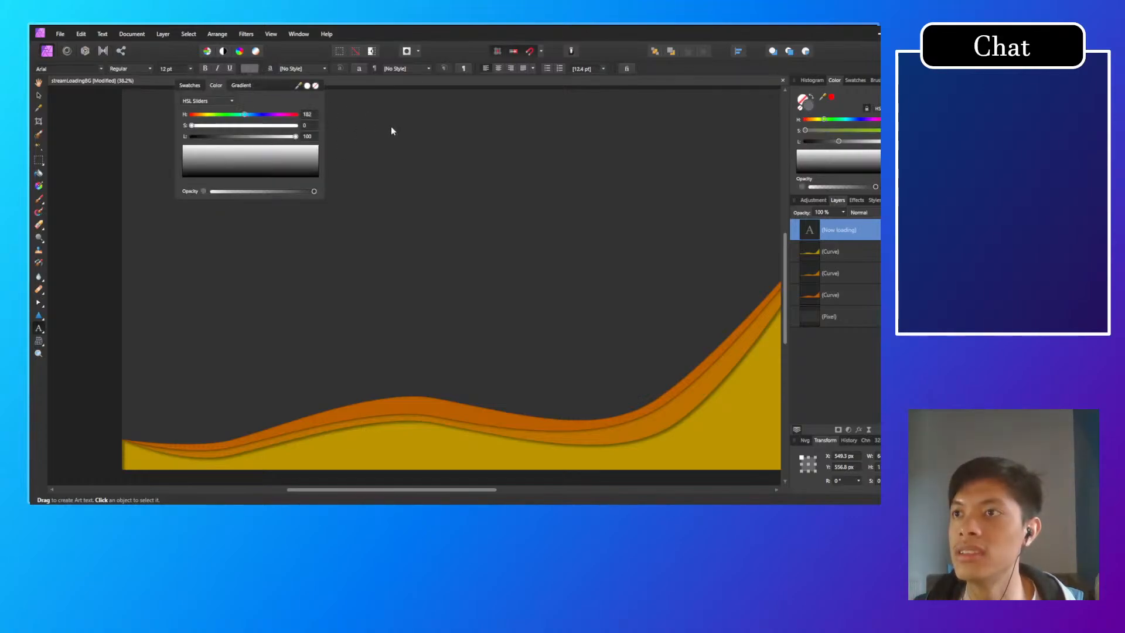
pyautogui.click(334, 110)
pyautogui.click(256, 190)
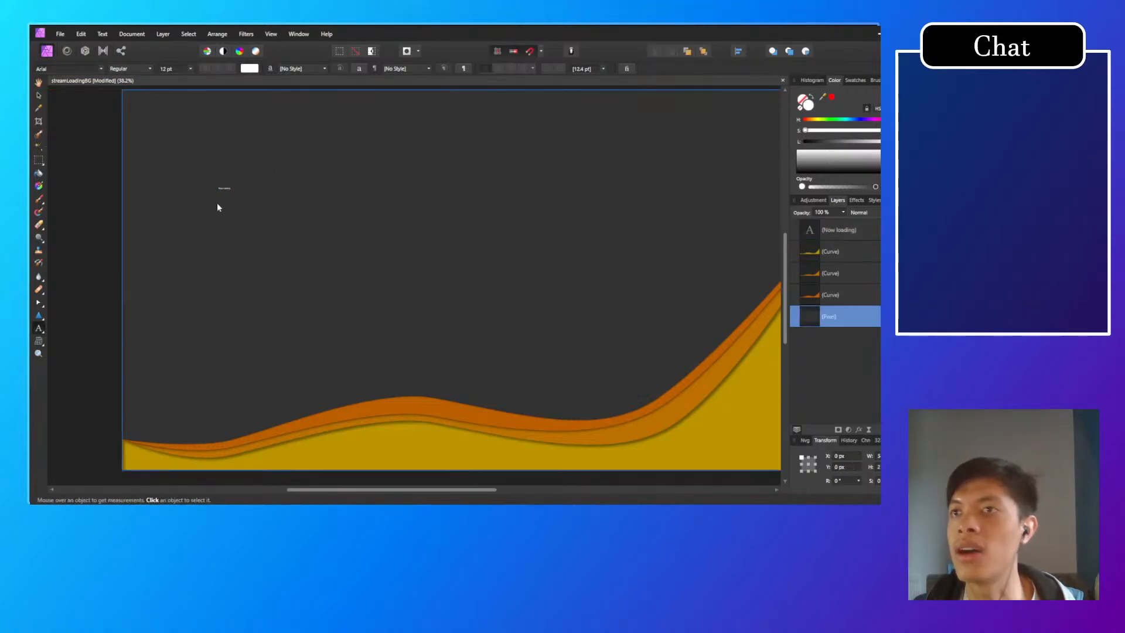
# Step: Enlarge the "Now loading" text to 288 pt and move it to about X 444, Y 595 px
pyautogui.scroll(3, 218, 204)
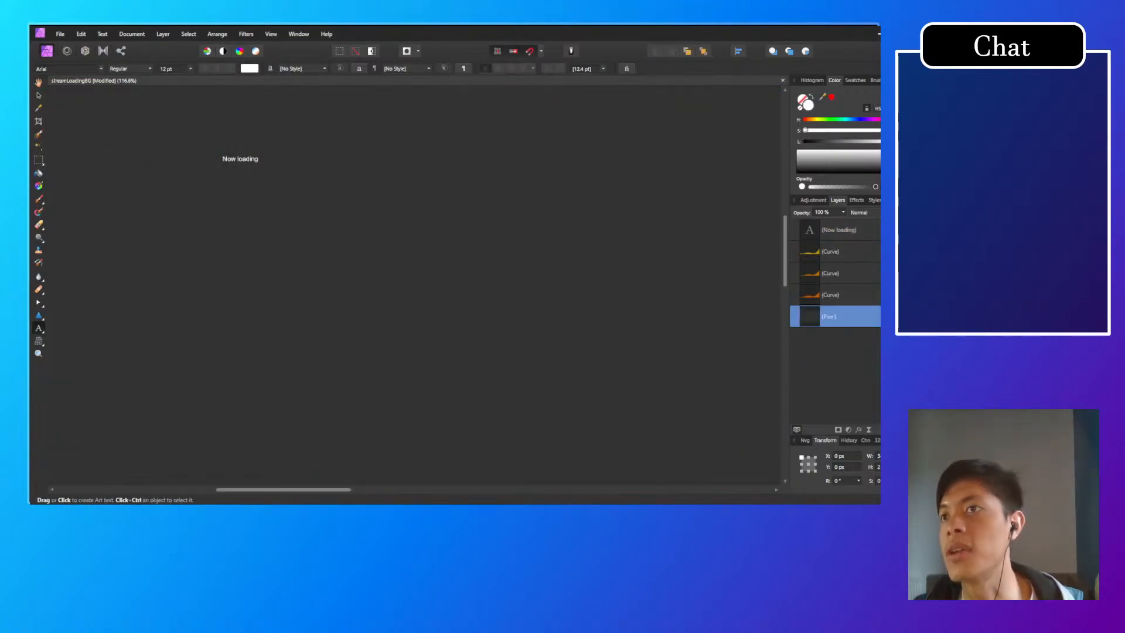
pyautogui.click(39, 96)
pyautogui.click(245, 162)
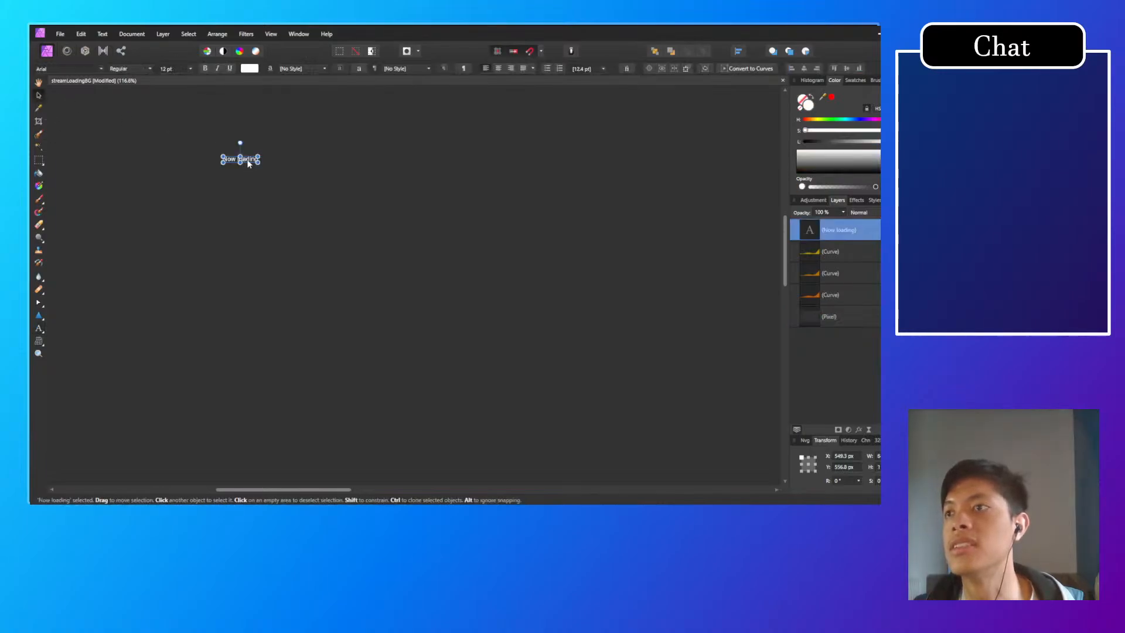
pyautogui.click(190, 69)
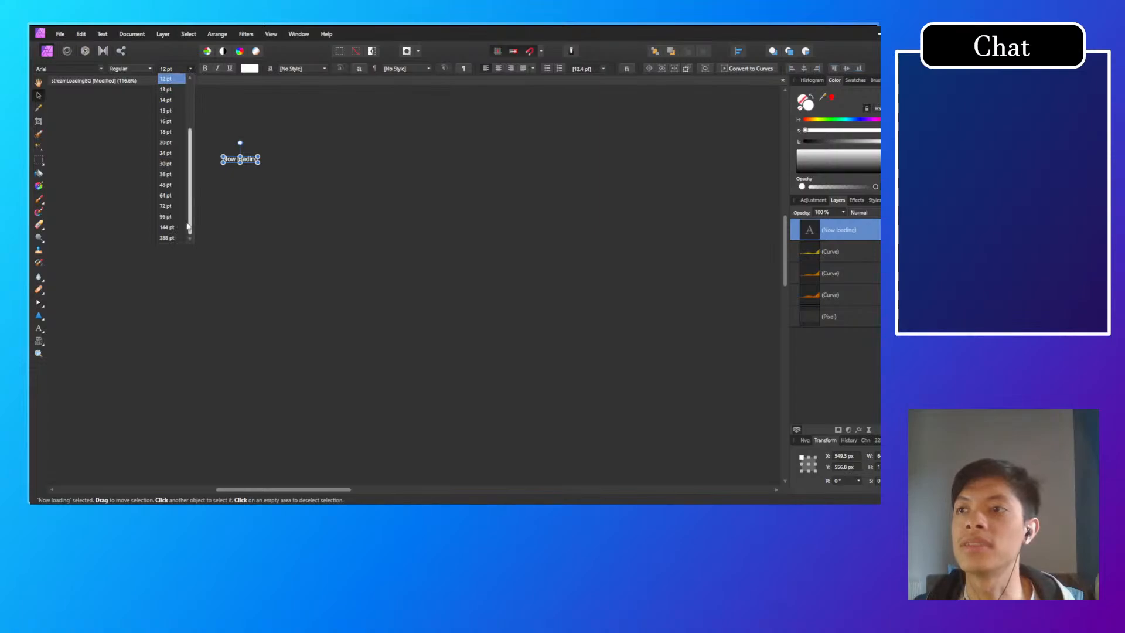
pyautogui.click(174, 234)
pyautogui.scroll(-5, 347, 251)
pyautogui.scroll(-2, 347, 251)
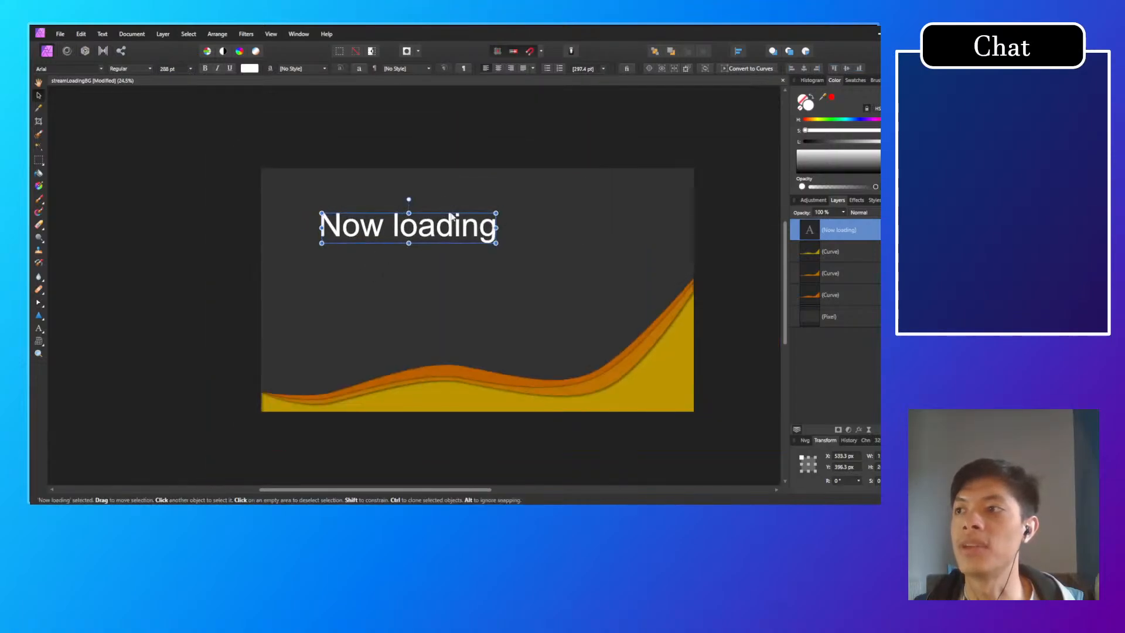
pyautogui.moveTo(445, 225); pyautogui.dragTo(438, 253)
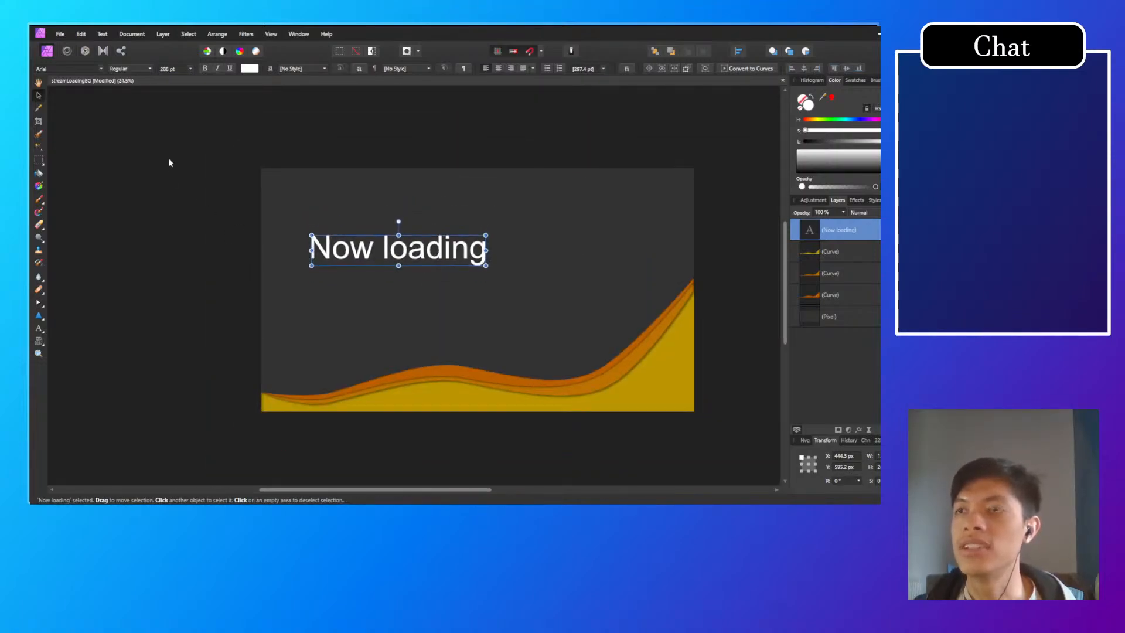
# Step: Browse the font previews for the "Now loading" text and set it in Space Mono italic
pyautogui.click(100, 70)
pyautogui.scroll(-8, 155, 218)
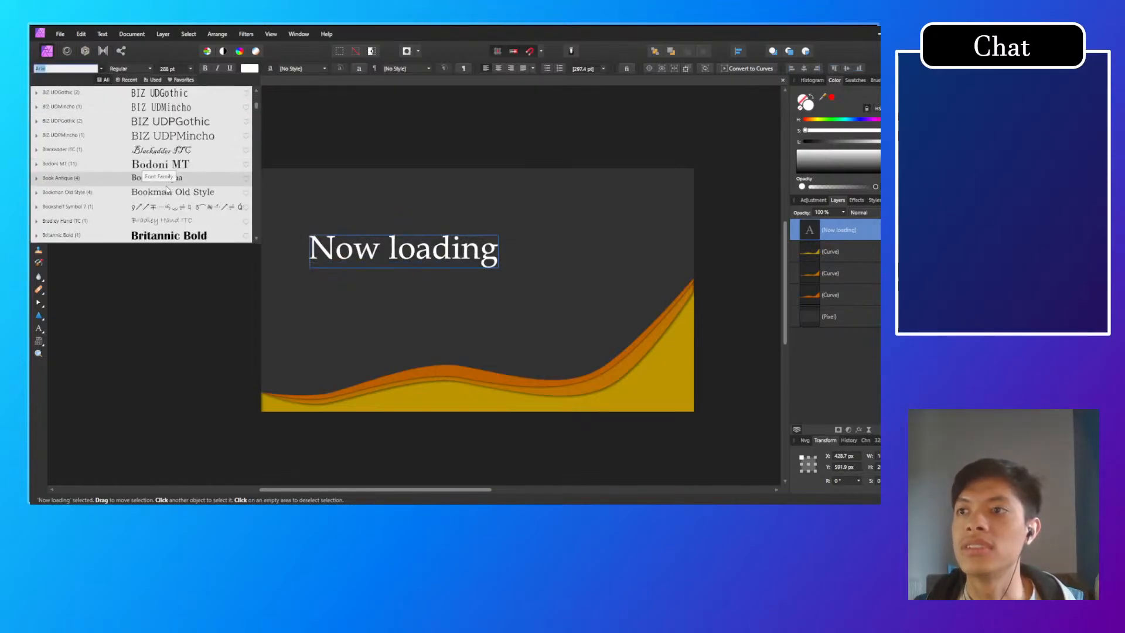
pyautogui.scroll(-8, 156, 218)
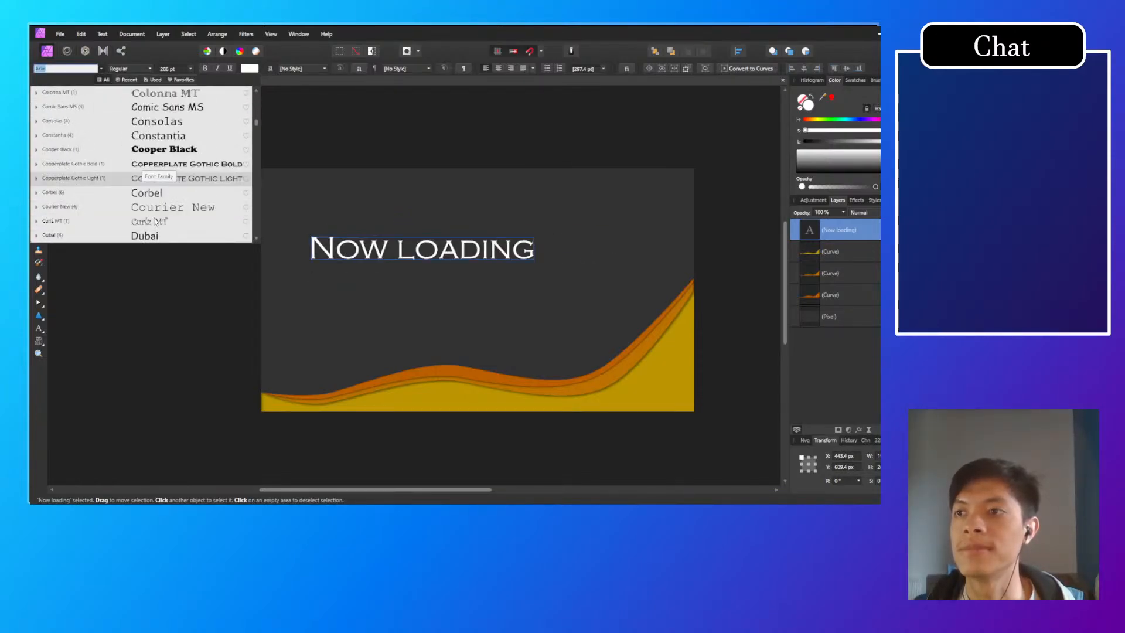
pyautogui.scroll(-8, 161, 216)
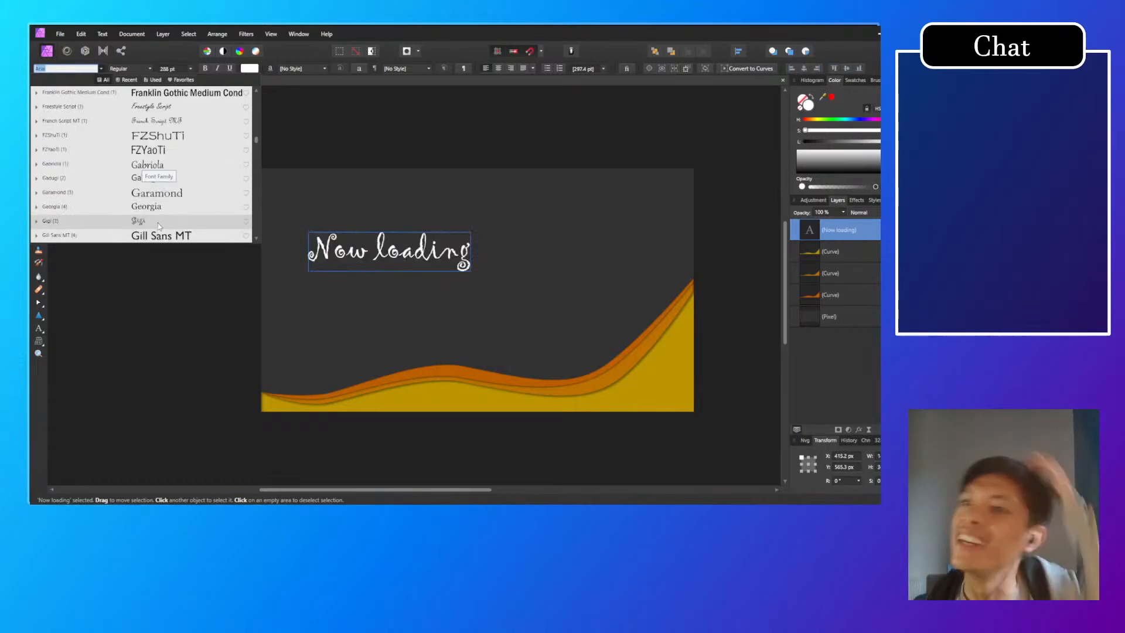
pyautogui.scroll(-6, 159, 223)
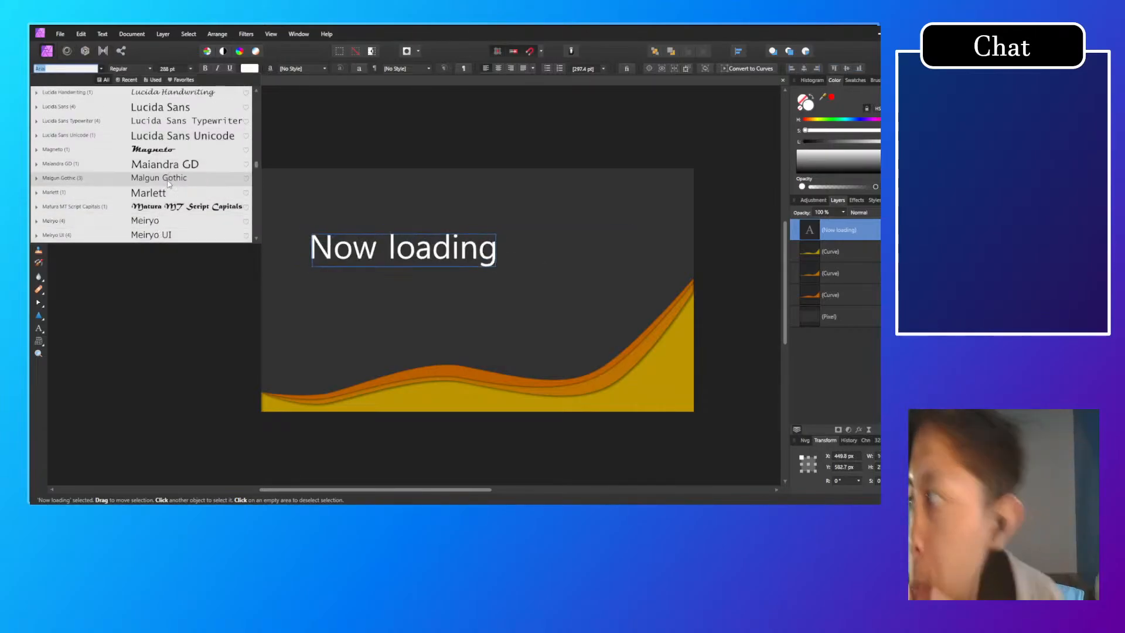
pyautogui.scroll(-7, 164, 195)
pyautogui.scroll(-8, 167, 199)
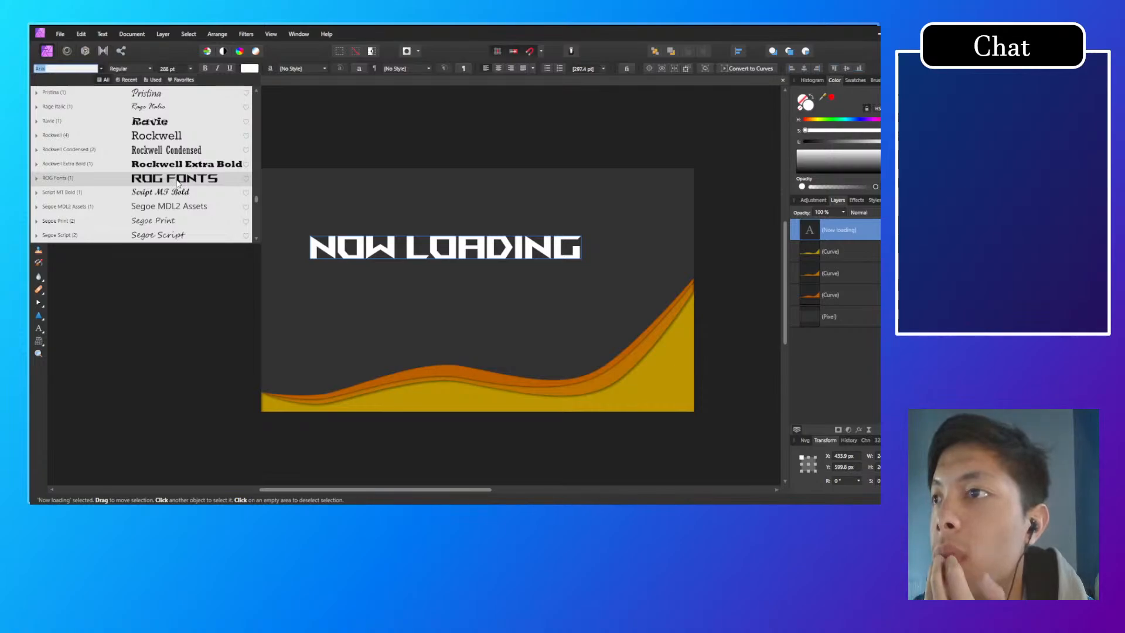
pyautogui.scroll(-8, 176, 187)
pyautogui.scroll(-1, 175, 190)
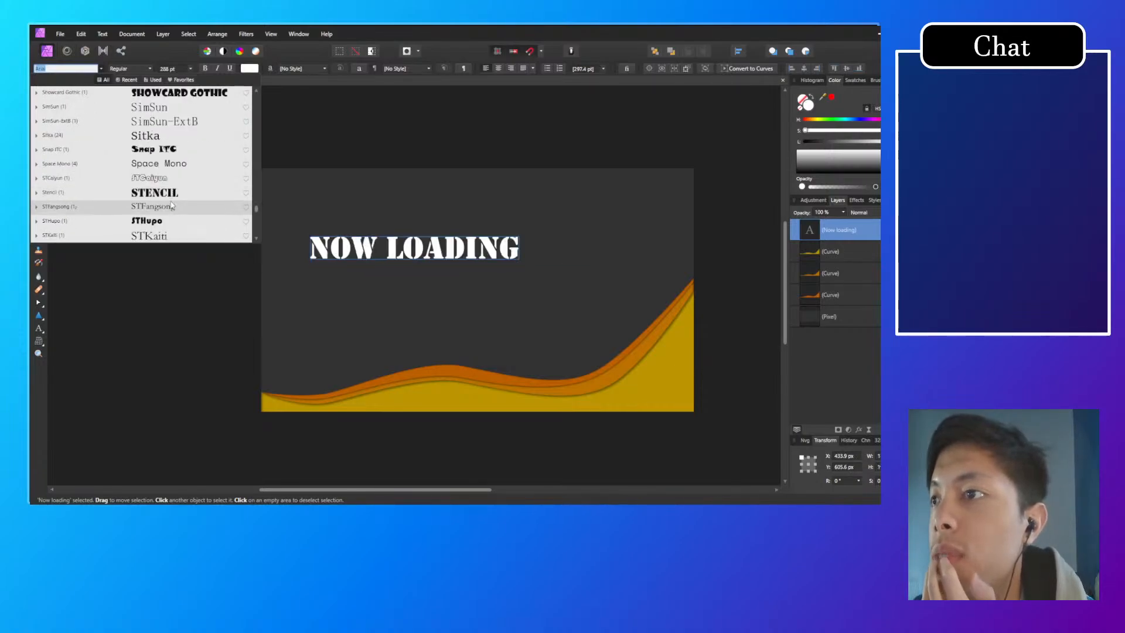
pyautogui.scroll(-1, 178, 202)
pyautogui.click(183, 136)
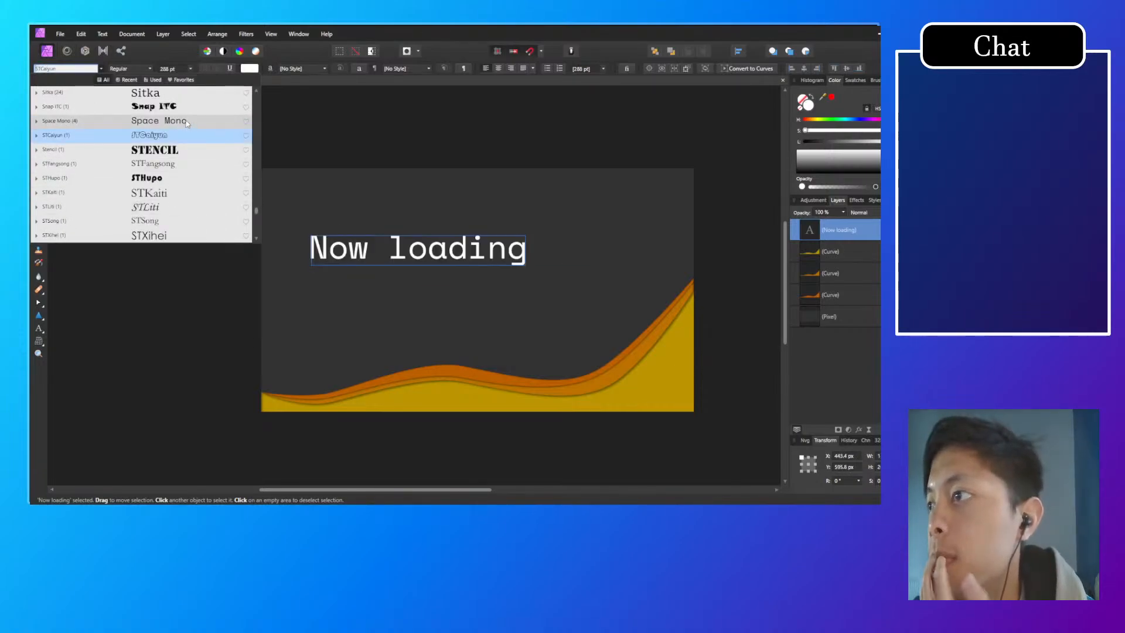
pyautogui.click(187, 122)
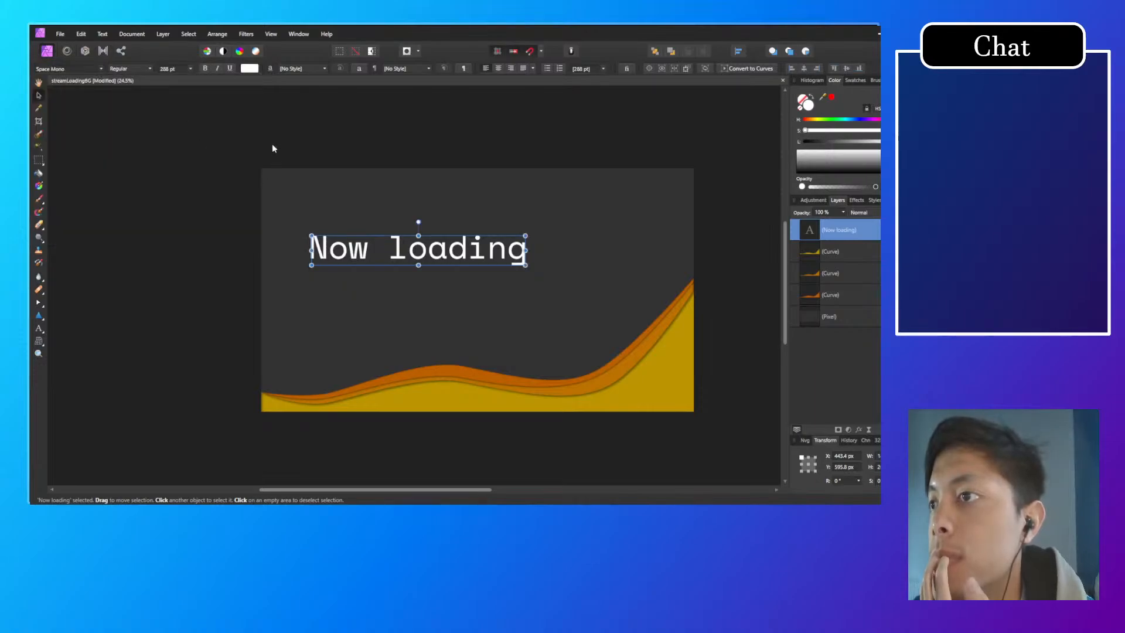
pyautogui.click(216, 68)
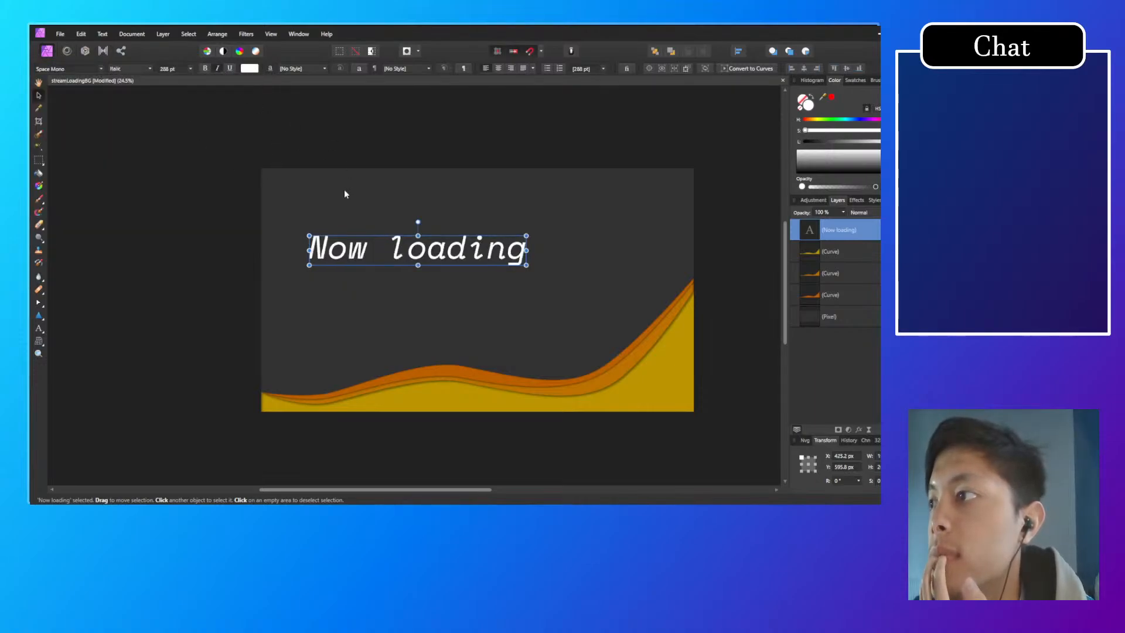
# Step: Append three dots to the text so that it reads "Now loading...", and deselect it
pyautogui.click(561, 263)
pyautogui.doubleClick(462, 258)
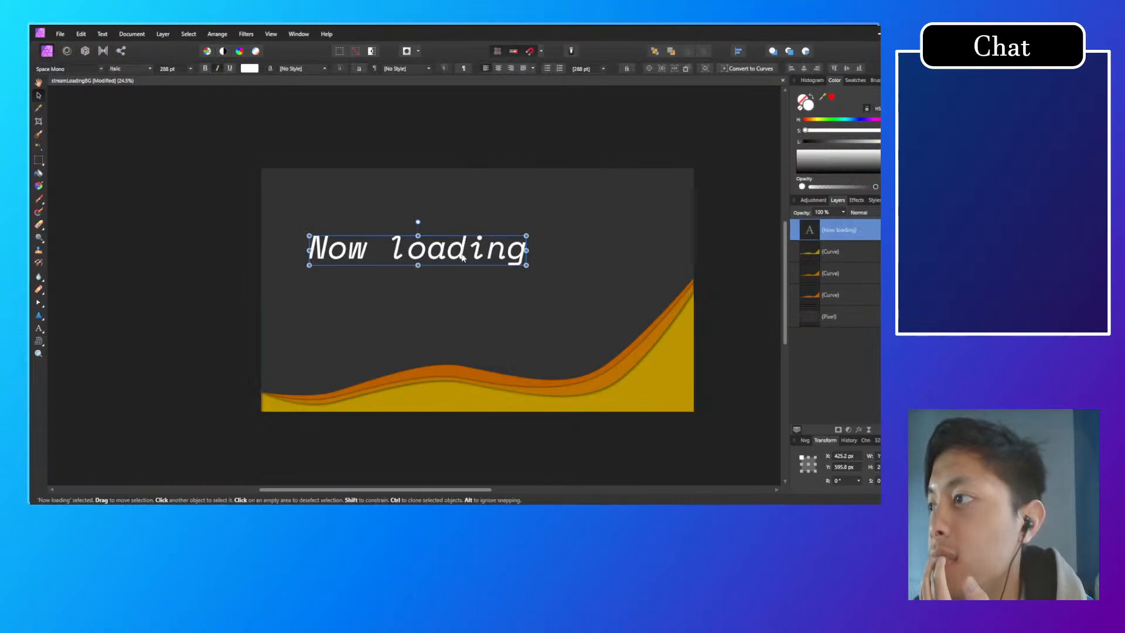
pyautogui.write('...')
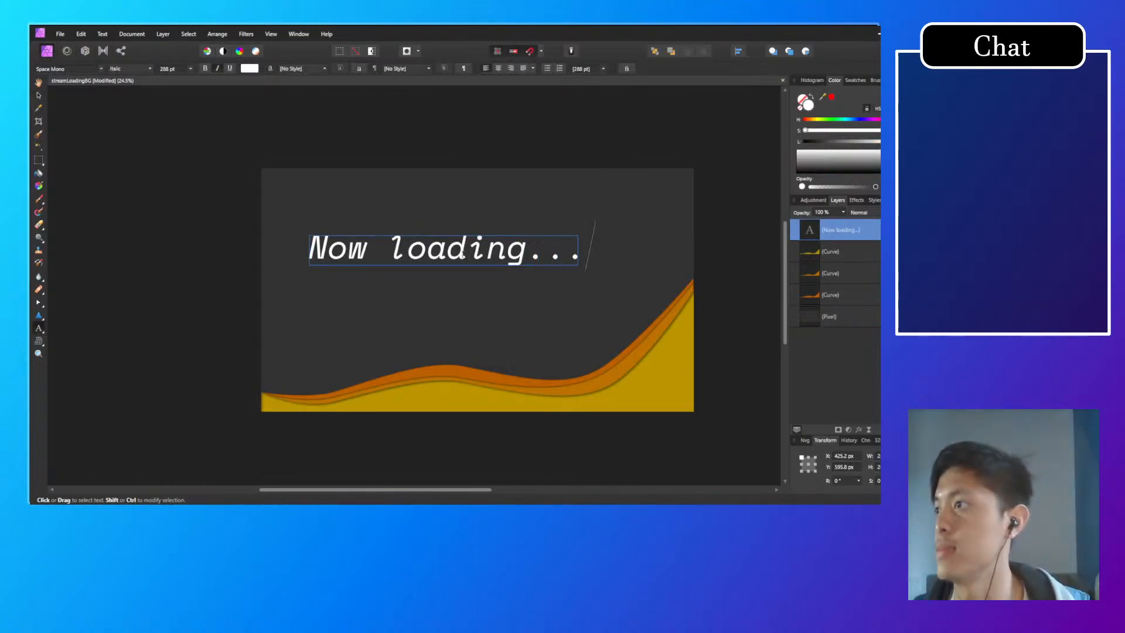
pyautogui.press('Escape')
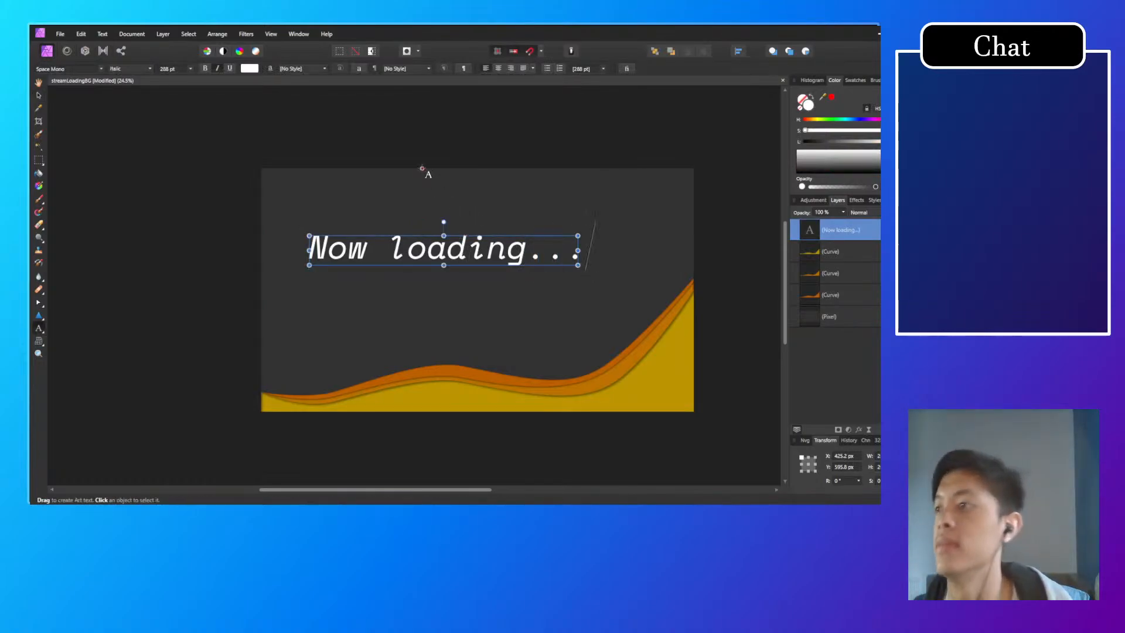
pyautogui.press('Escape')
# Step: Move the "Now loading..." text slightly up and to the left on the canvas
pyautogui.click(38, 95)
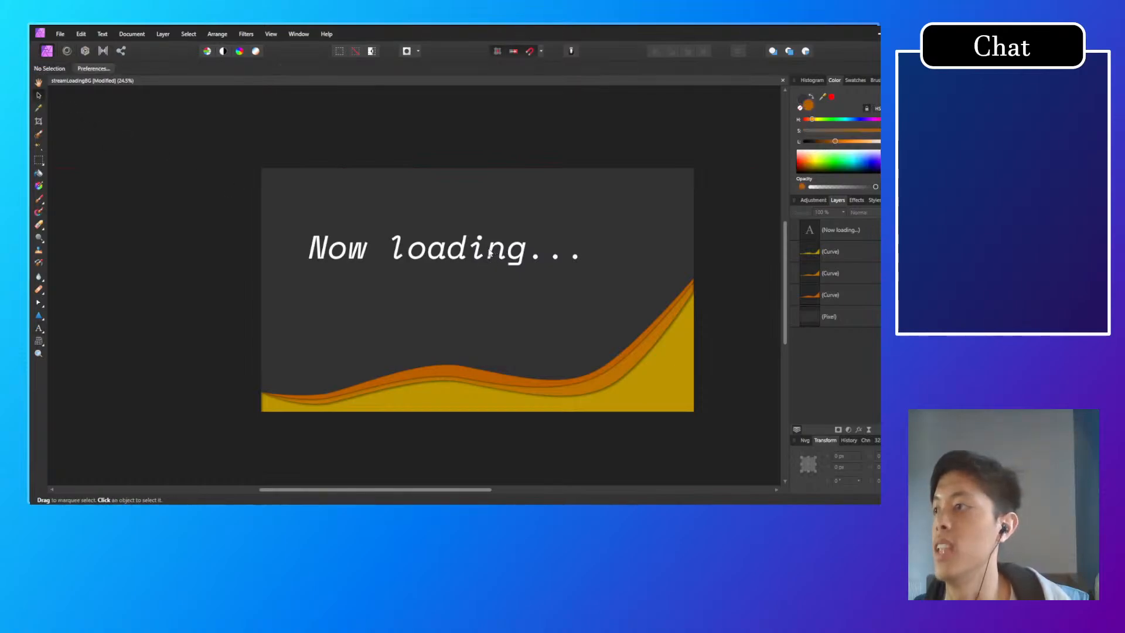
pyautogui.moveTo(491, 252); pyautogui.dragTo(470, 243)
pyautogui.click(388, 327)
pyautogui.scroll(3, 394, 343)
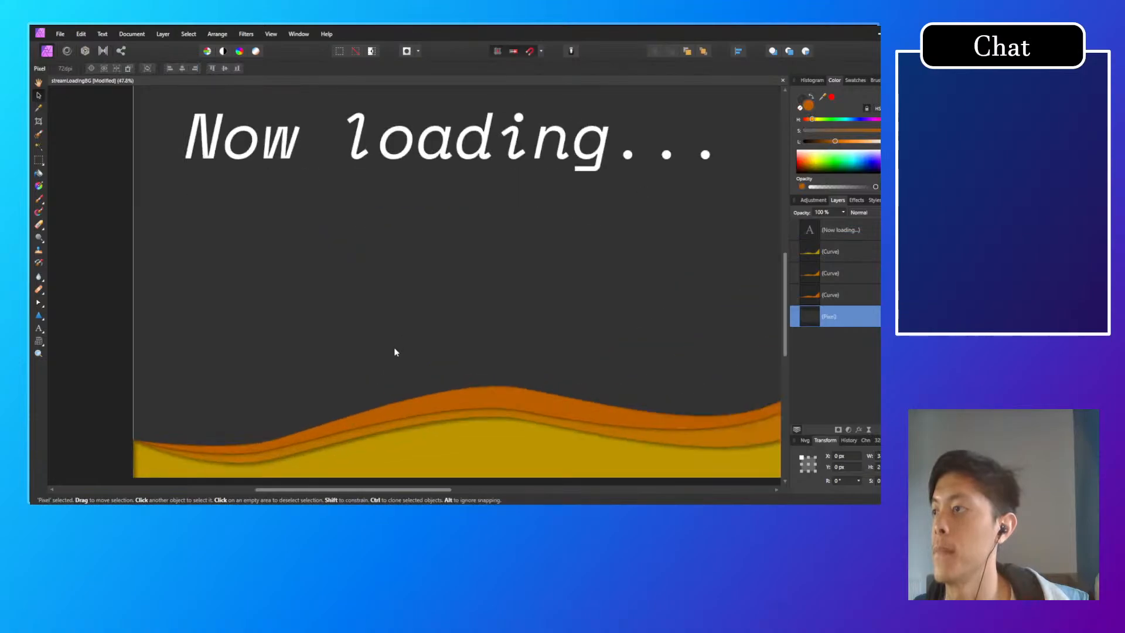
# Step: Move the "Now loading..." text up and to the left on the canvas, to about X 257, Y 541 px
pyautogui.scroll(-3, 394, 347)
pyautogui.click(485, 230)
pyautogui.moveTo(486, 230); pyautogui.dragTo(490, 240)
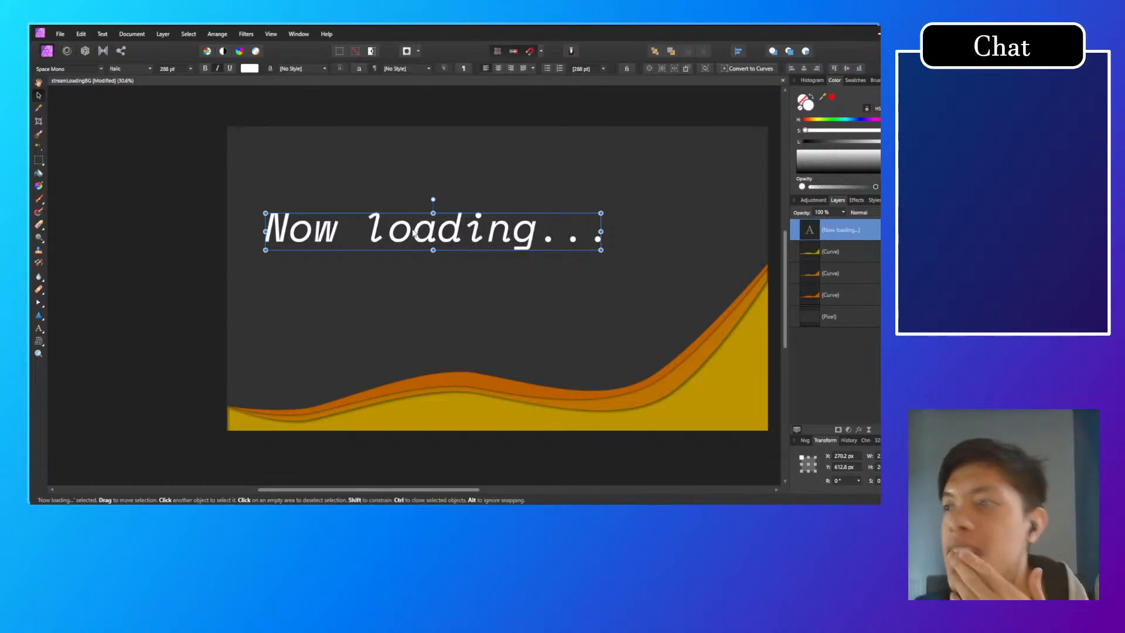
pyautogui.moveTo(415, 234)
pyautogui.mouseDown()
pyautogui.moveTo(393, 228)
pyautogui.moveTo(418, 231)
pyautogui.mouseUp()
pyautogui.moveTo(441, 305); pyautogui.dragTo(364, 279)
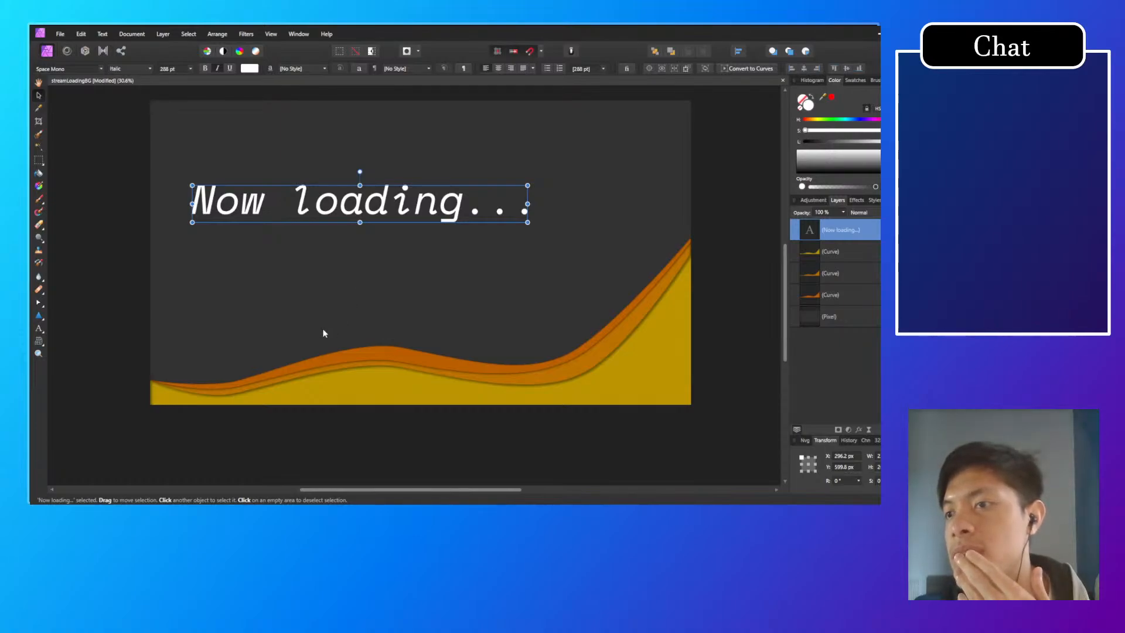
pyautogui.click(634, 340)
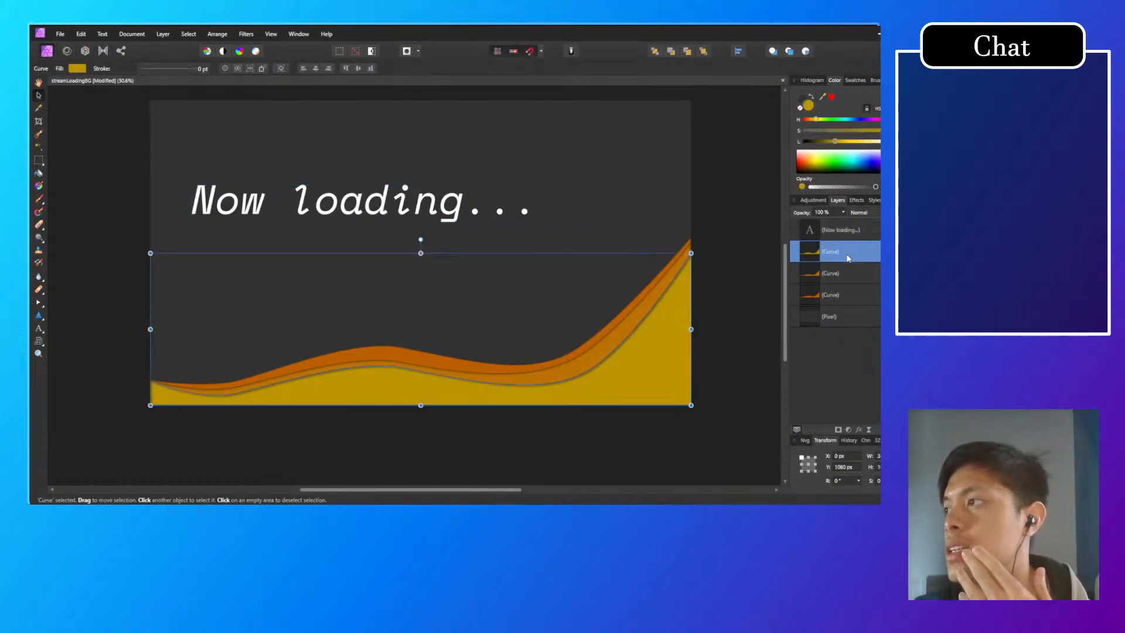
pyautogui.click(463, 216)
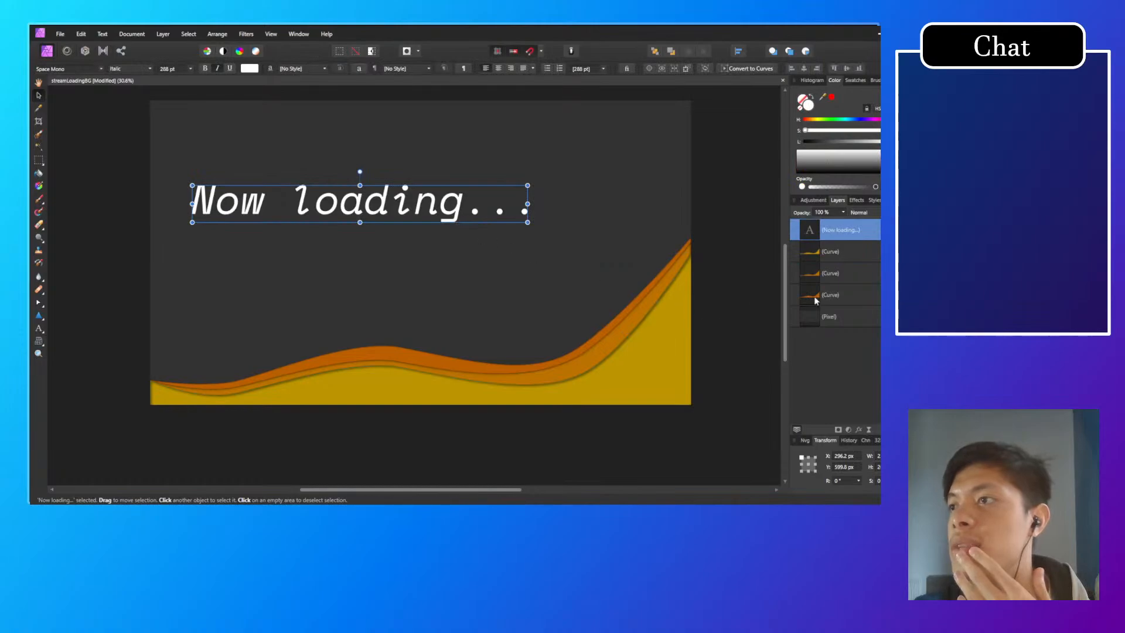
pyautogui.click(856, 273)
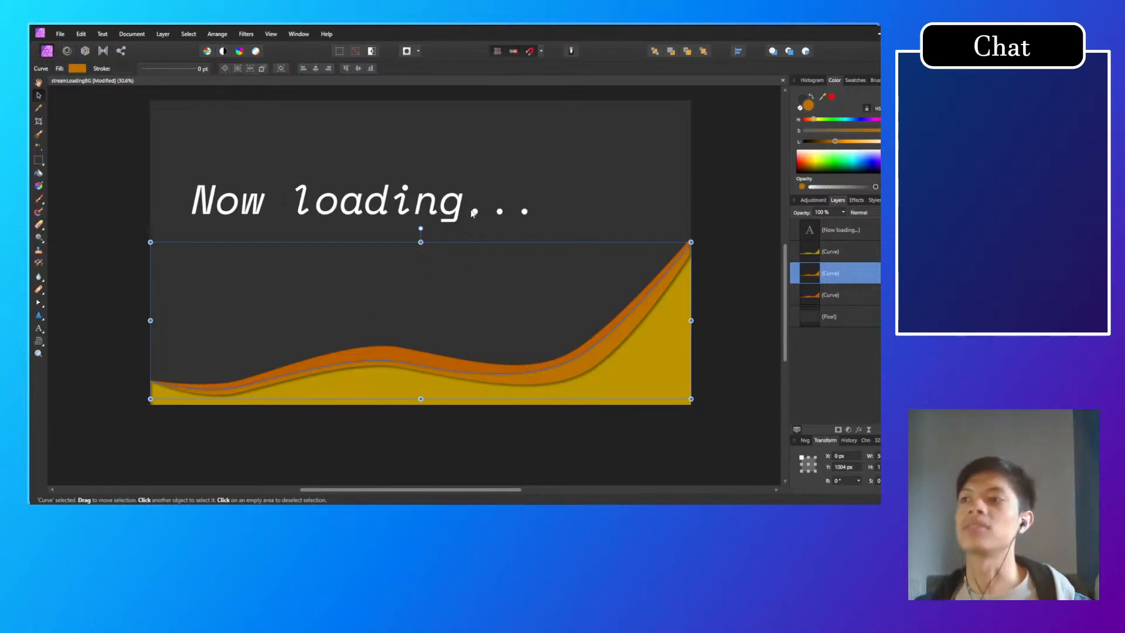
pyautogui.moveTo(375, 205)
pyautogui.mouseDown()
pyautogui.moveTo(367, 215)
pyautogui.moveTo(371, 197)
pyautogui.mouseUp()
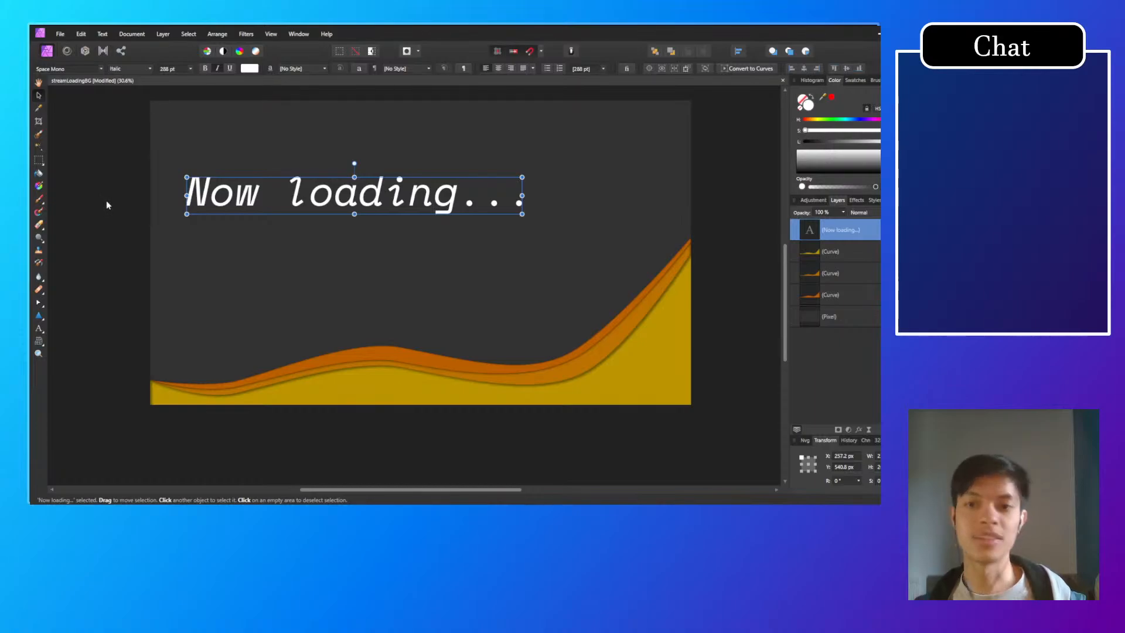
pyautogui.click(491, 396)
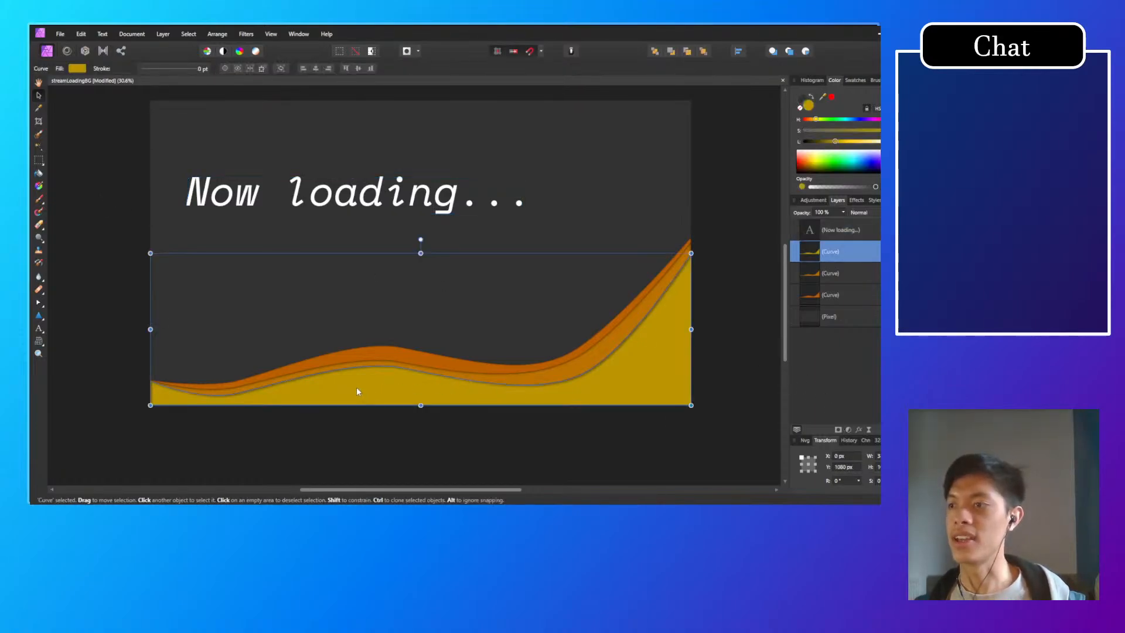
pyautogui.scroll(2, 357, 387)
pyautogui.scroll(-1, 490, 367)
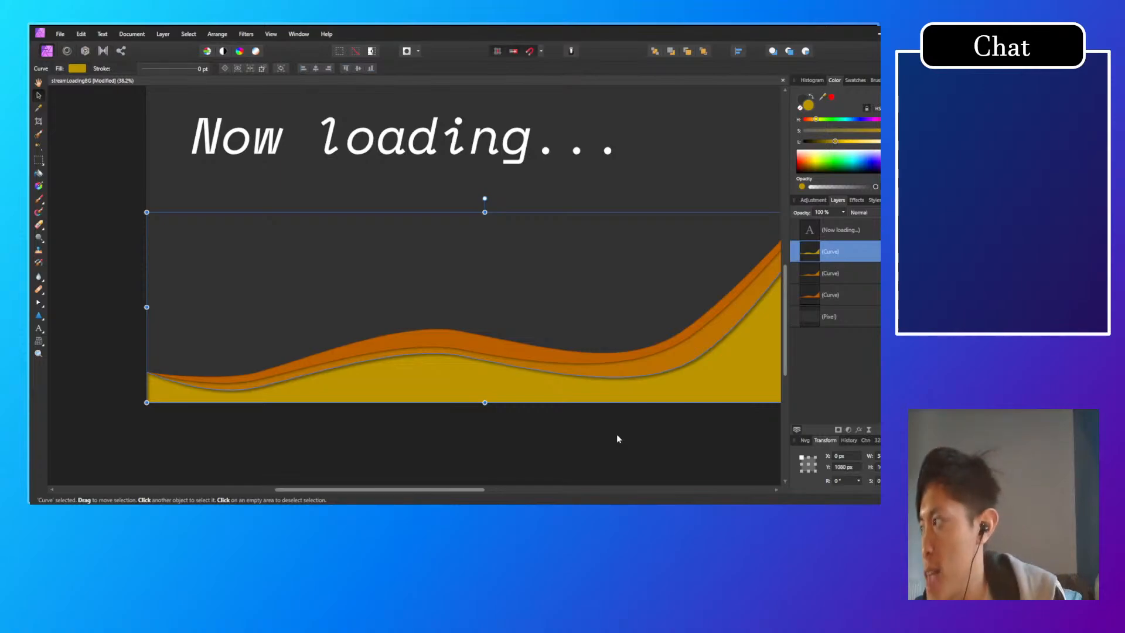
pyautogui.moveTo(557, 392); pyautogui.dragTo(411, 431)
pyautogui.hotkey('ctrl', 'z')
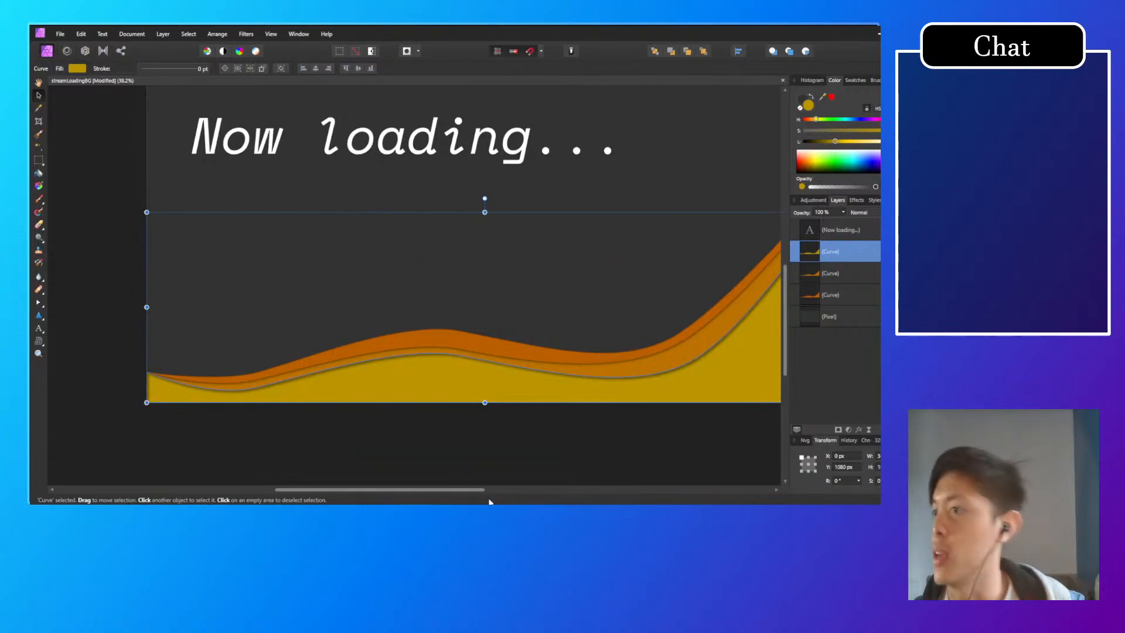
pyautogui.click(335, 448)
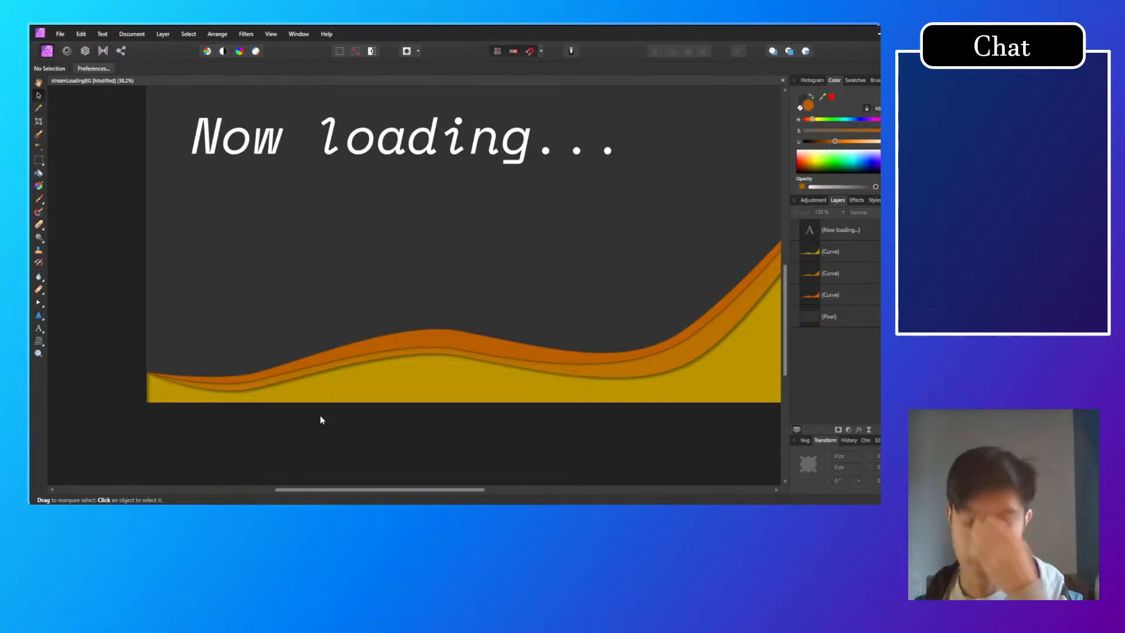
pyautogui.scroll(5, 141, 394)
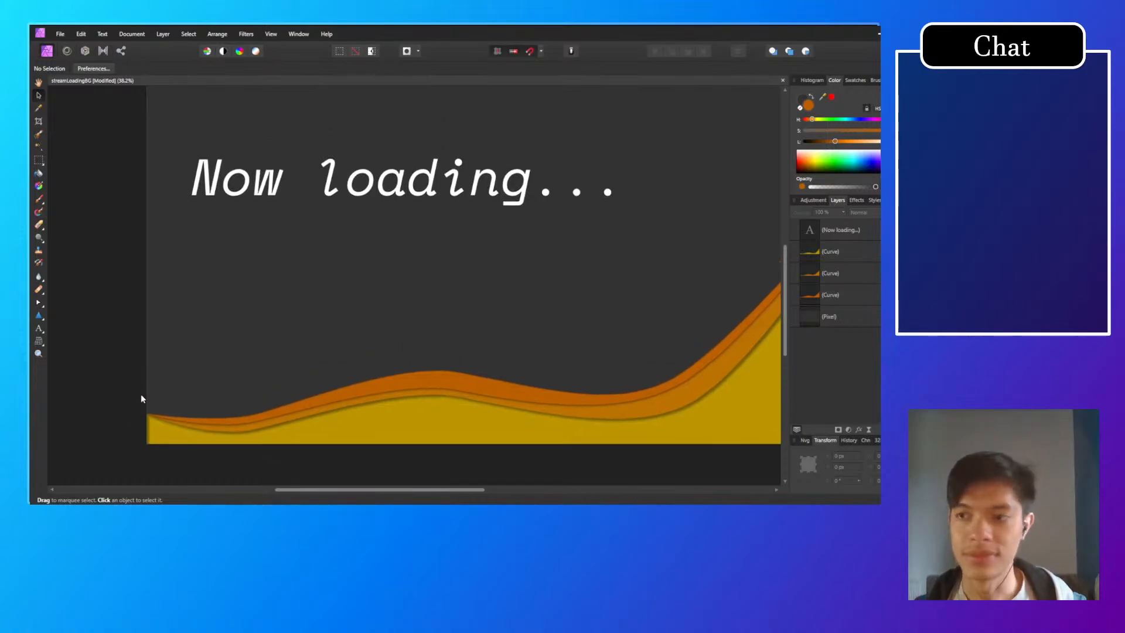
# Step: Raise the left end node of the rearmost dark orange wave vertically along the canvas edge with the Node tool
pyautogui.click(281, 352)
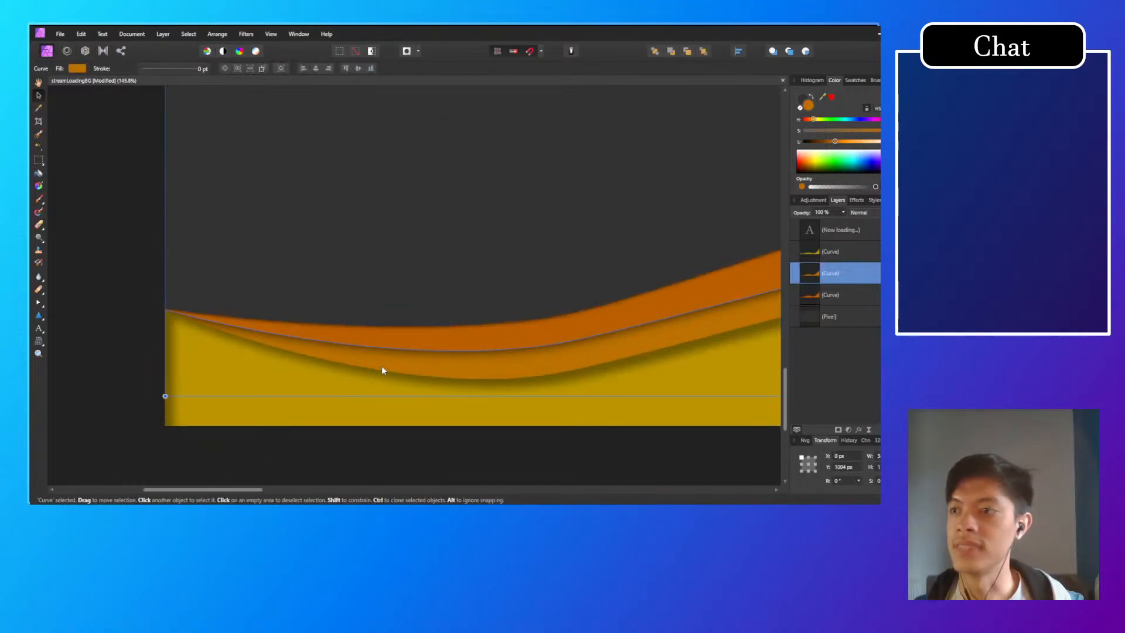
pyautogui.click(282, 397)
pyautogui.scroll(-7, 353, 351)
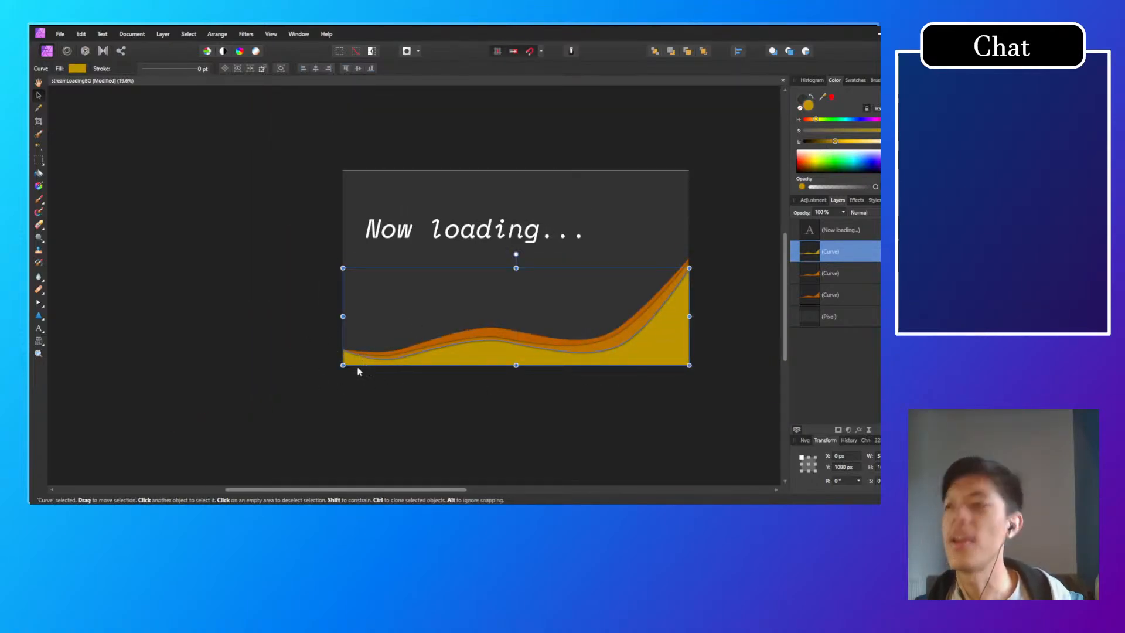
pyautogui.scroll(6, 356, 375)
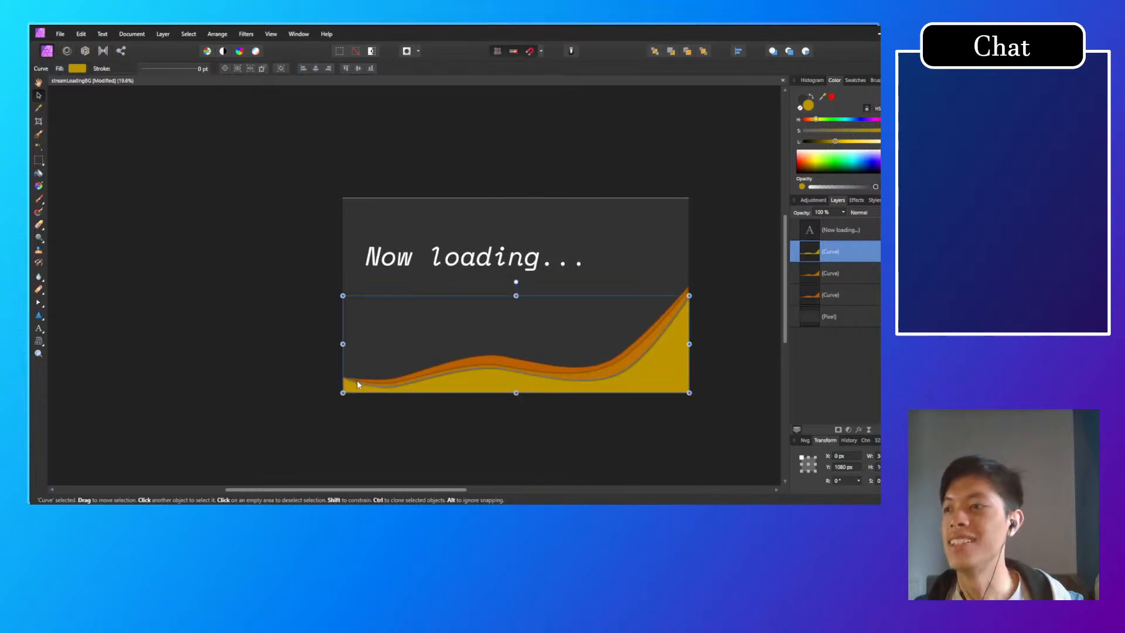
pyautogui.click(413, 341)
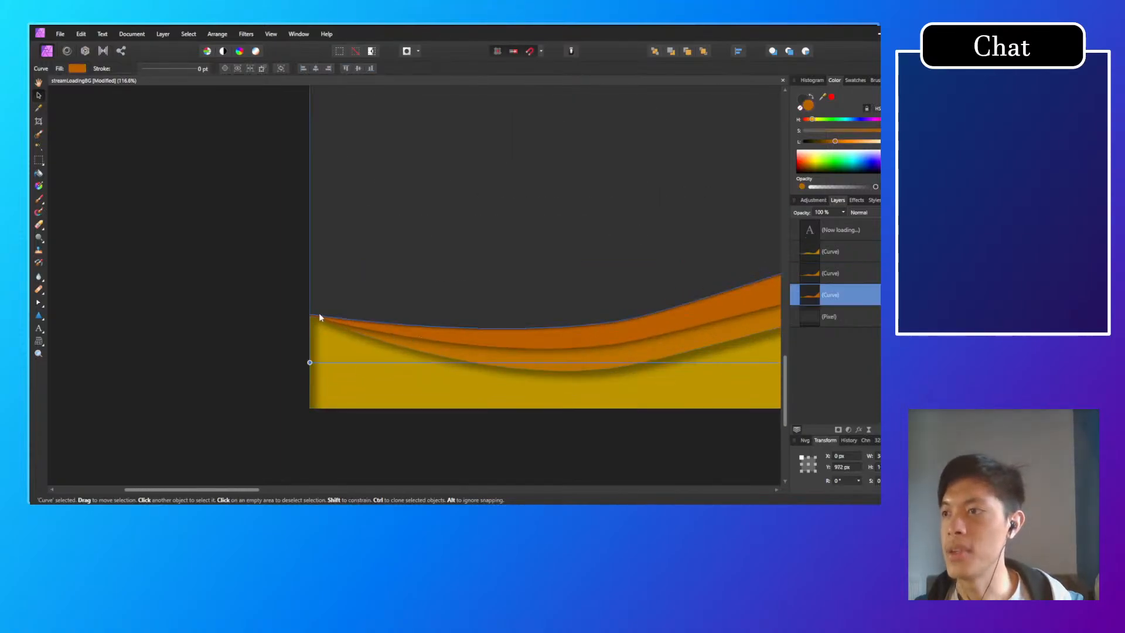
pyautogui.click(38, 302)
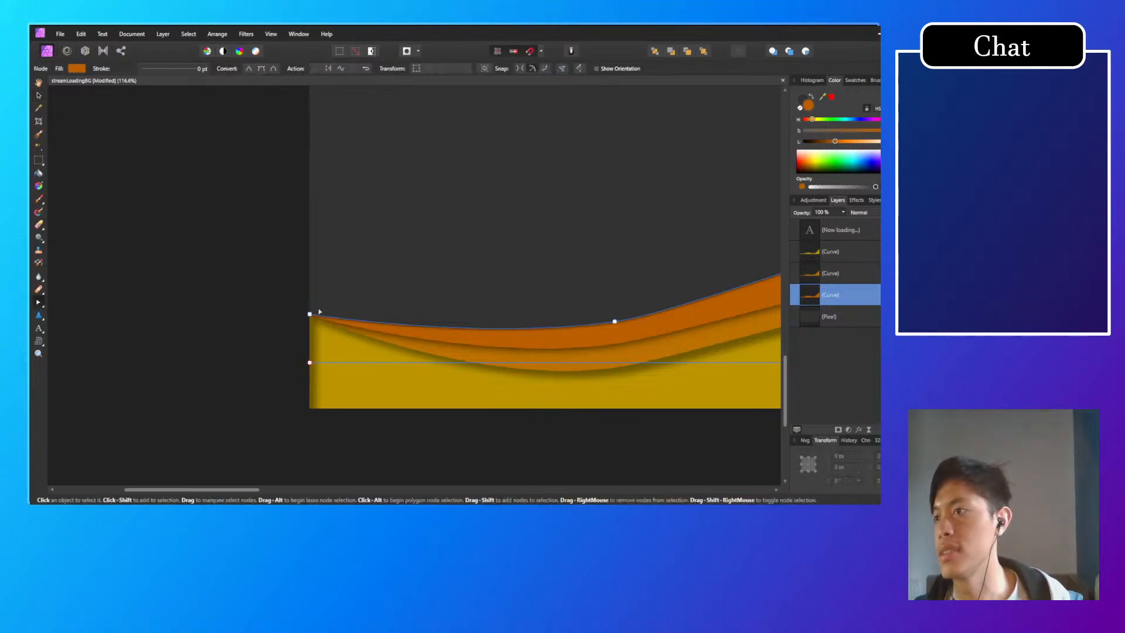
pyautogui.moveTo(310, 315); pyautogui.dragTo(309, 265)
# Step: Lower the yellow wave's left end node and raise the middle orange wave's left end node to about Y 1873 px
pyautogui.click(311, 316)
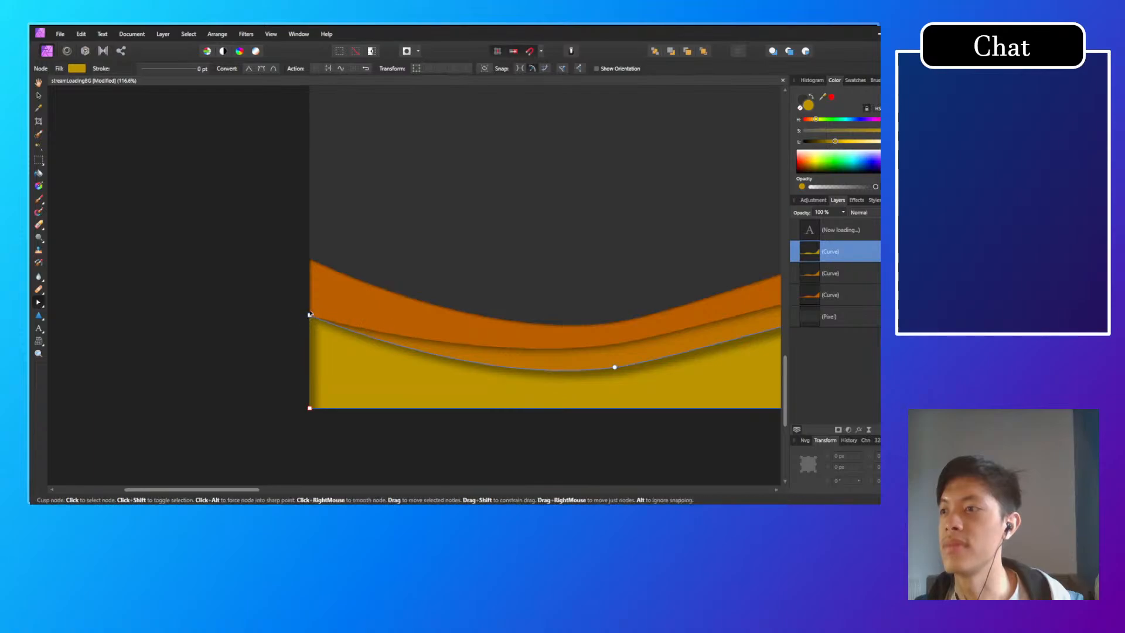
pyautogui.moveTo(310, 315); pyautogui.dragTo(310, 353)
pyautogui.click(316, 327)
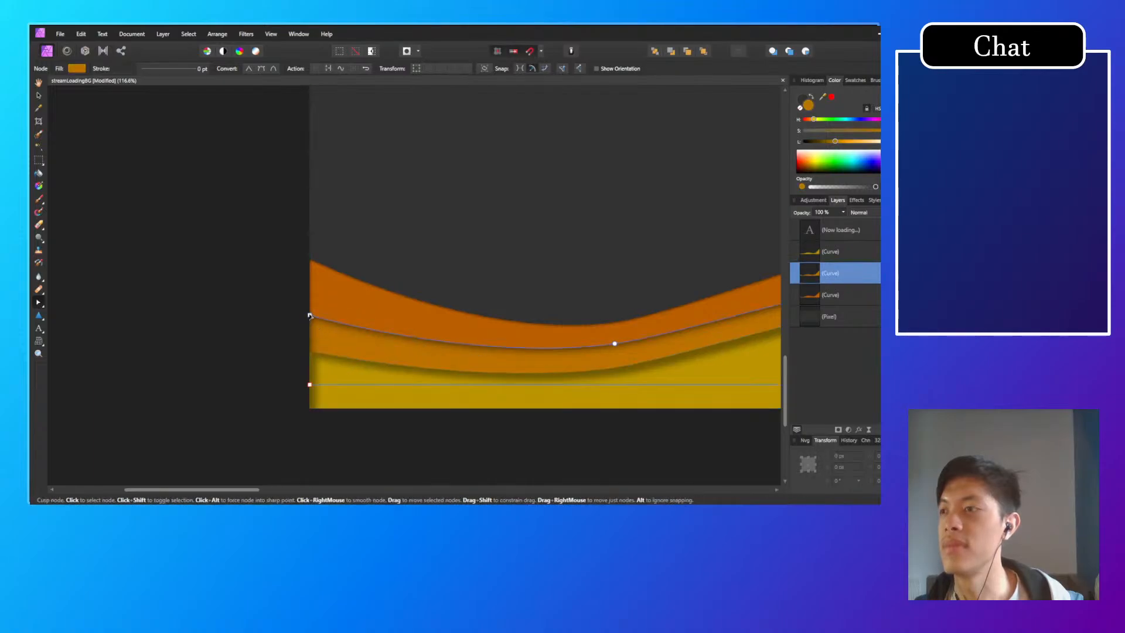
pyautogui.moveTo(309, 314); pyautogui.dragTo(309, 259)
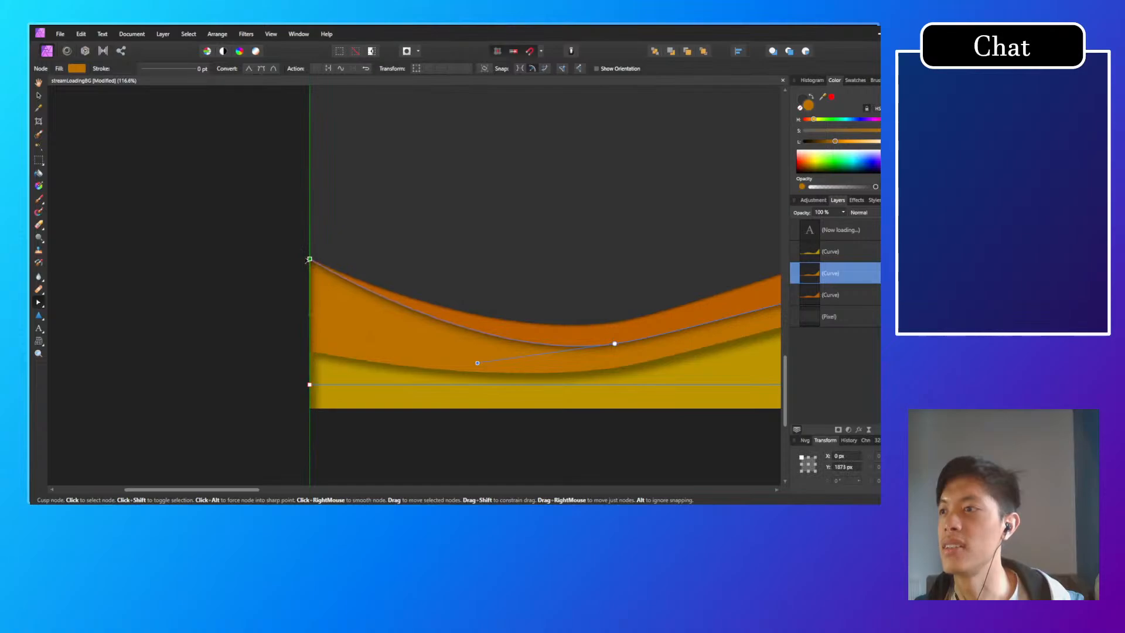
# Step: Raise the yellow wave's left end node, lower the middle orange wave's left end node to about Y 1977 px, and deselect
pyautogui.click(342, 369)
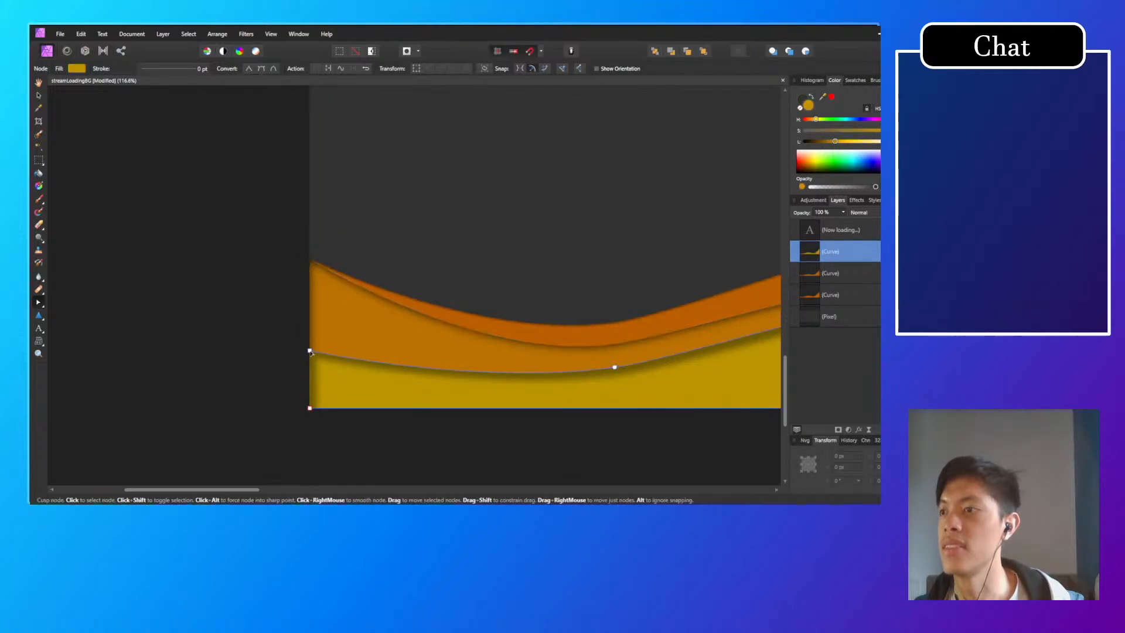
pyautogui.moveTo(310, 345); pyautogui.dragTo(310, 310)
pyautogui.click(355, 286)
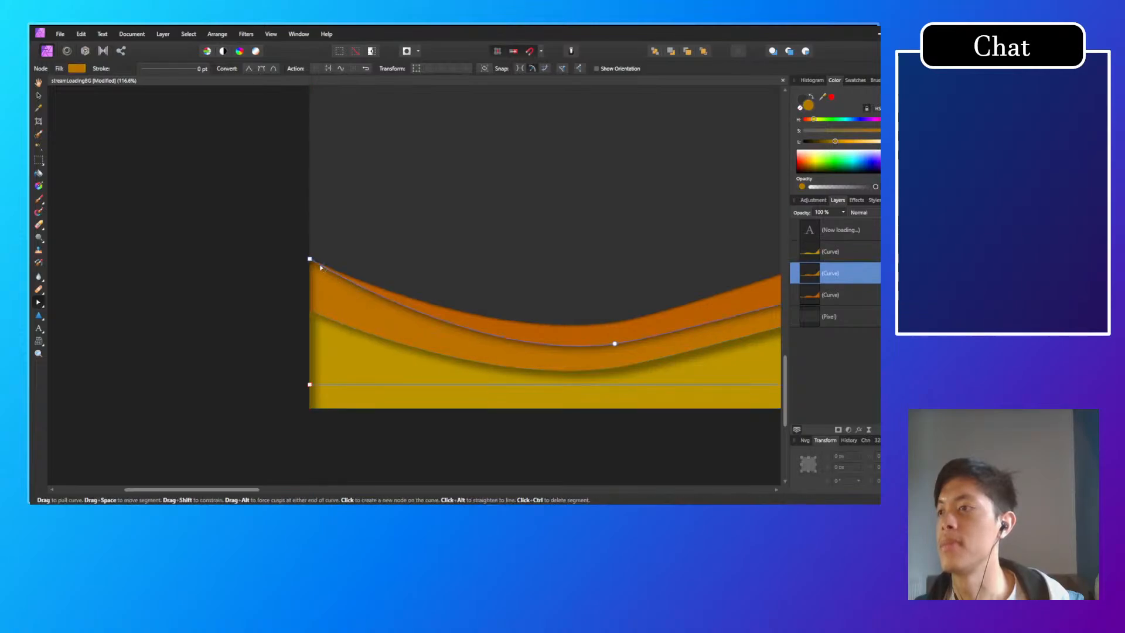
pyautogui.moveTo(310, 259); pyautogui.dragTo(309, 310)
pyautogui.scroll(-4, 259, 369)
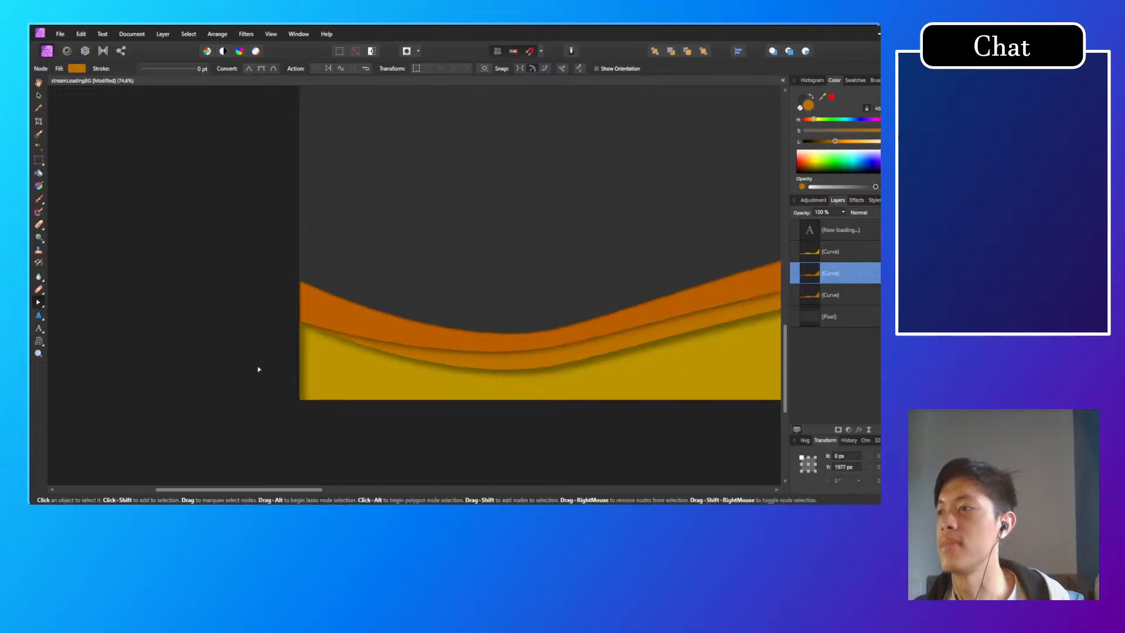
pyautogui.click(490, 438)
pyautogui.scroll(-2, 485, 438)
pyautogui.moveTo(487, 439); pyautogui.dragTo(248, 401)
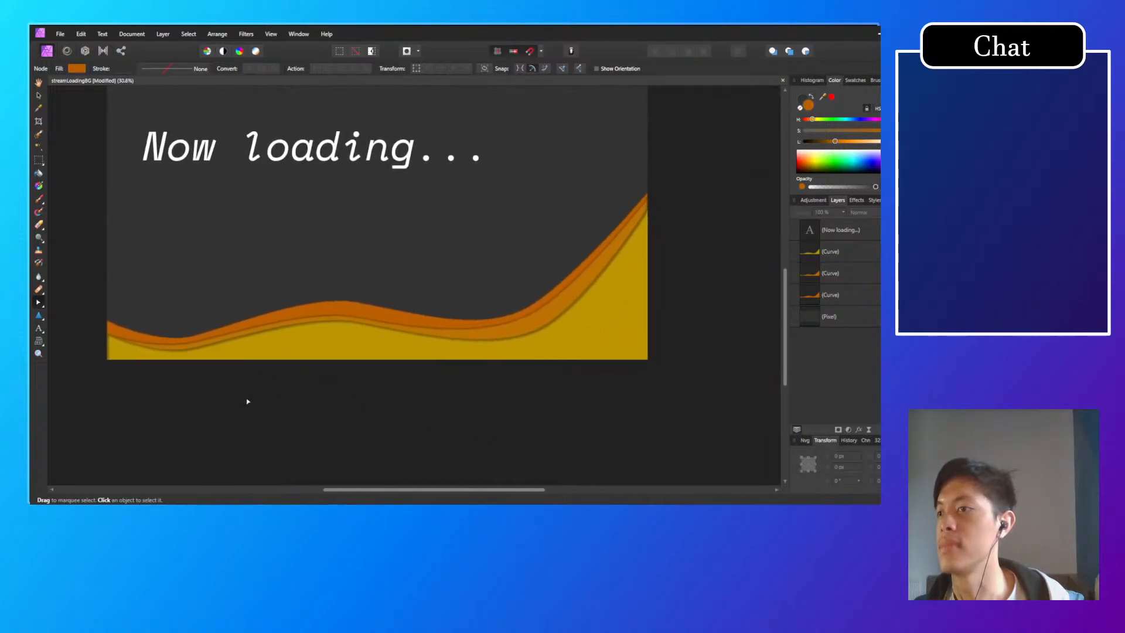
# Step: Raise the left end nodes of the middle and yellow waves to about Y 1882 and 1884 px, meeting the rear wave's end
pyautogui.scroll(3, 139, 370)
pyautogui.click(94, 297)
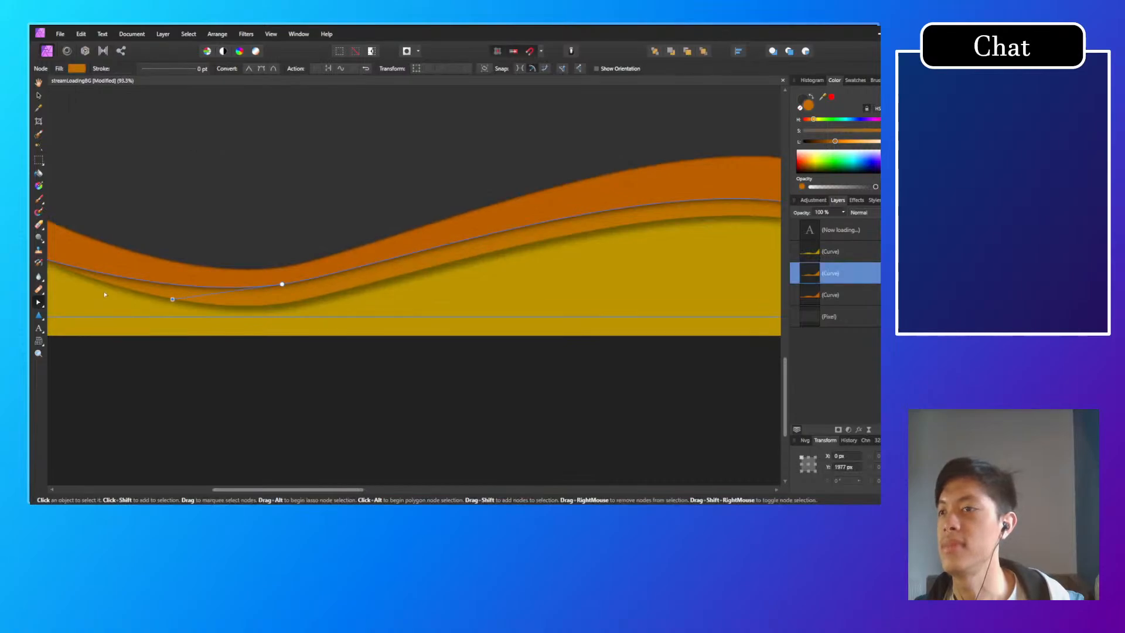
pyautogui.scroll(-4, 183, 372)
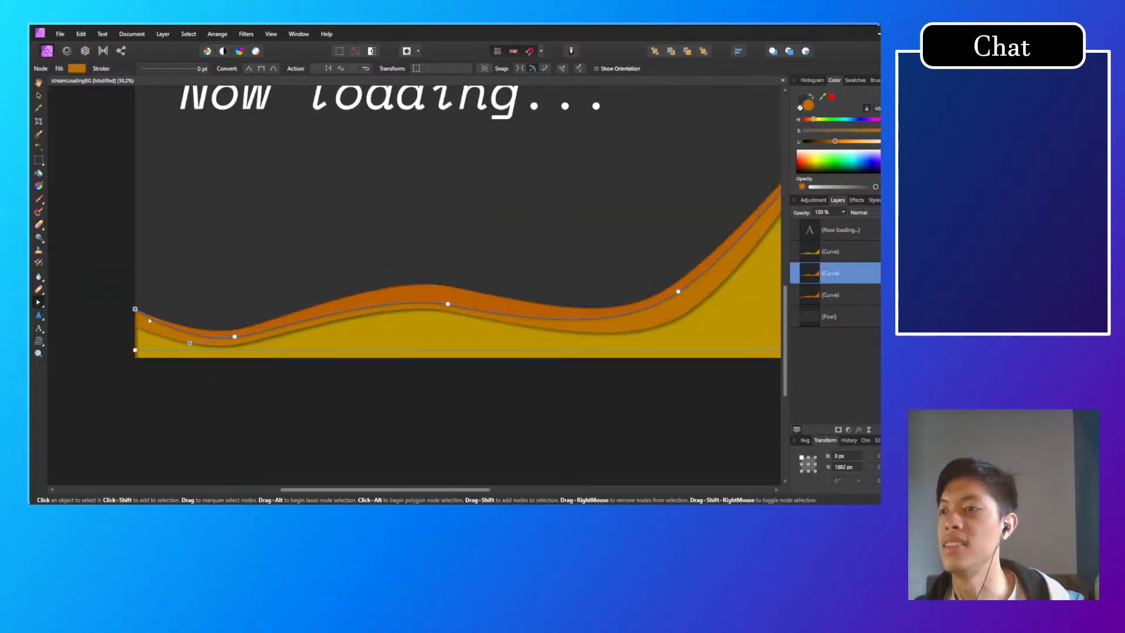
pyautogui.click(141, 327)
pyautogui.scroll(3, 231, 352)
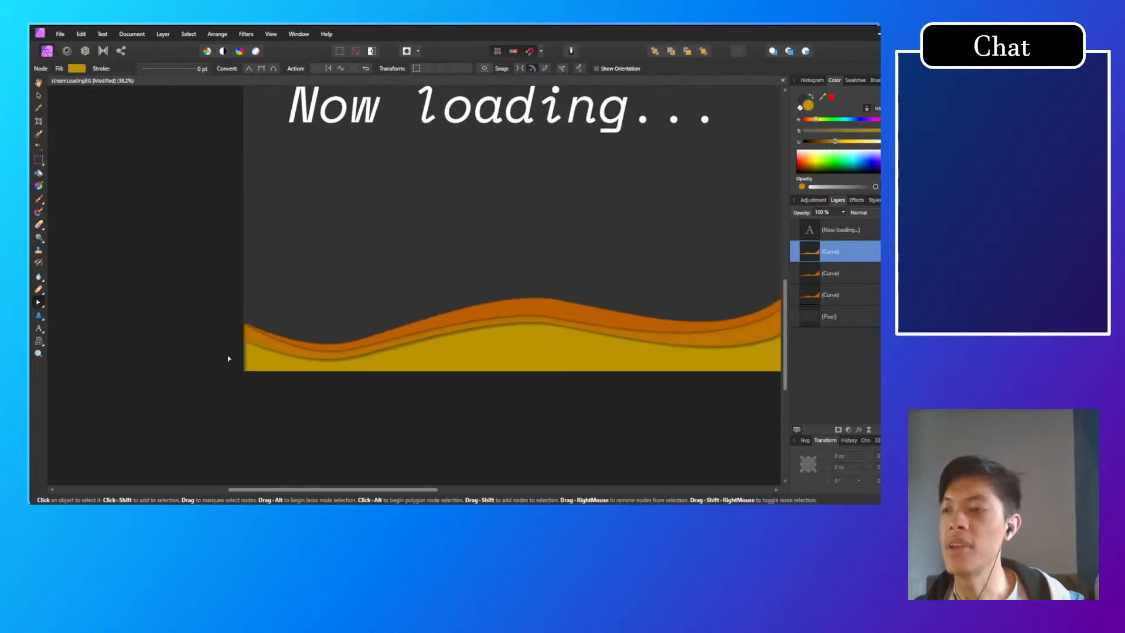
pyautogui.click(278, 319)
pyautogui.click(265, 332)
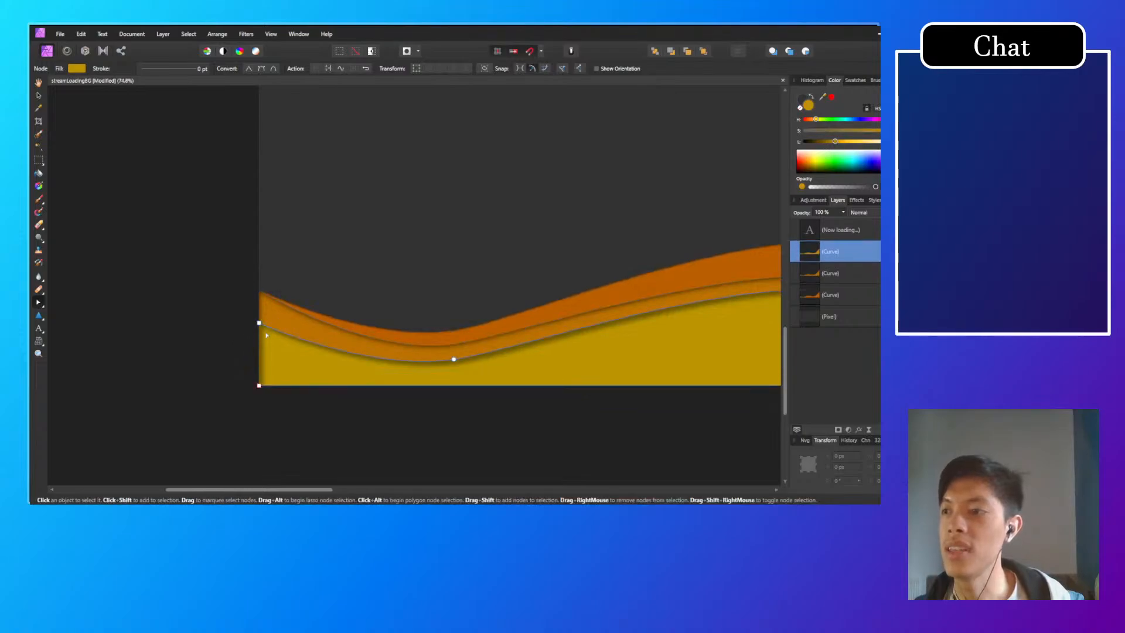
pyautogui.moveTo(260, 325); pyautogui.dragTo(259, 293)
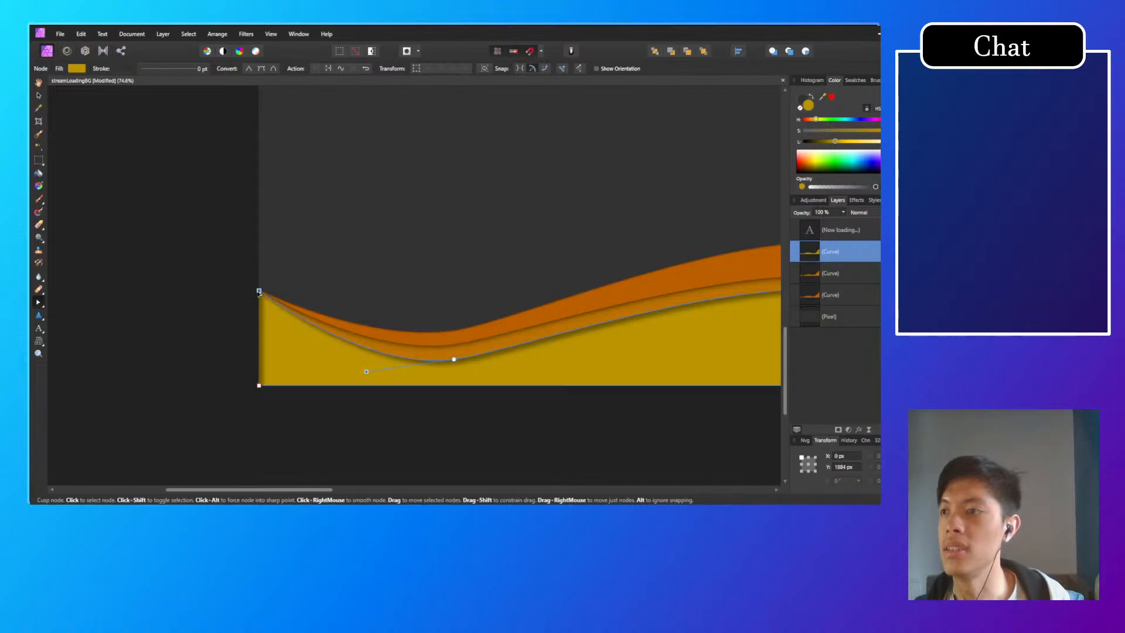
pyautogui.click(215, 349)
pyautogui.scroll(-2, 203, 363)
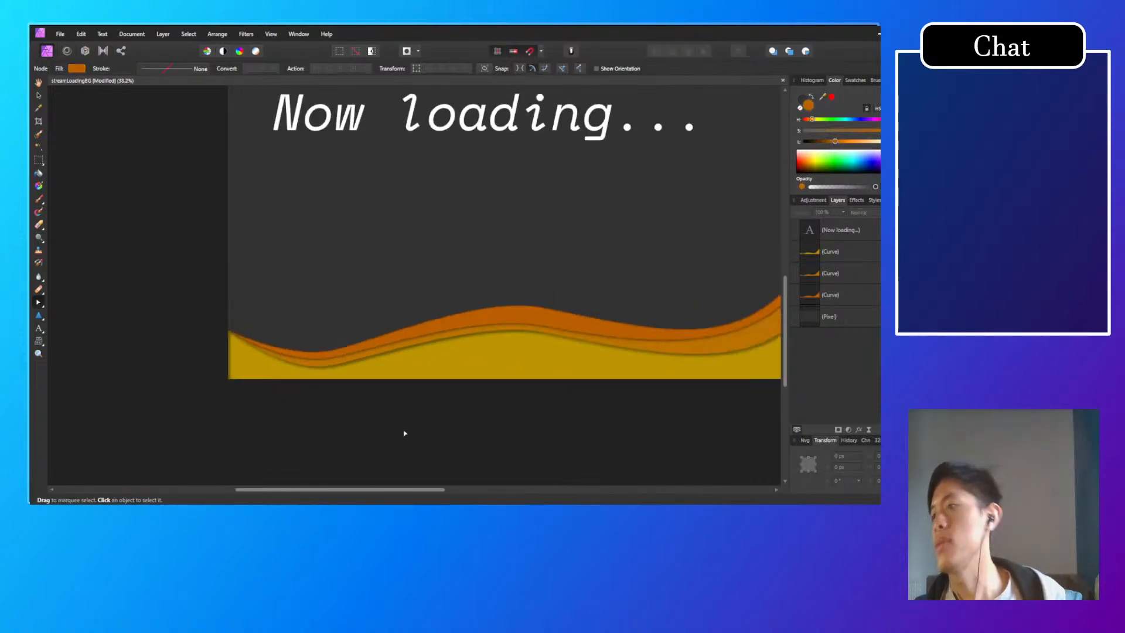
pyautogui.scroll(-1, 403, 432)
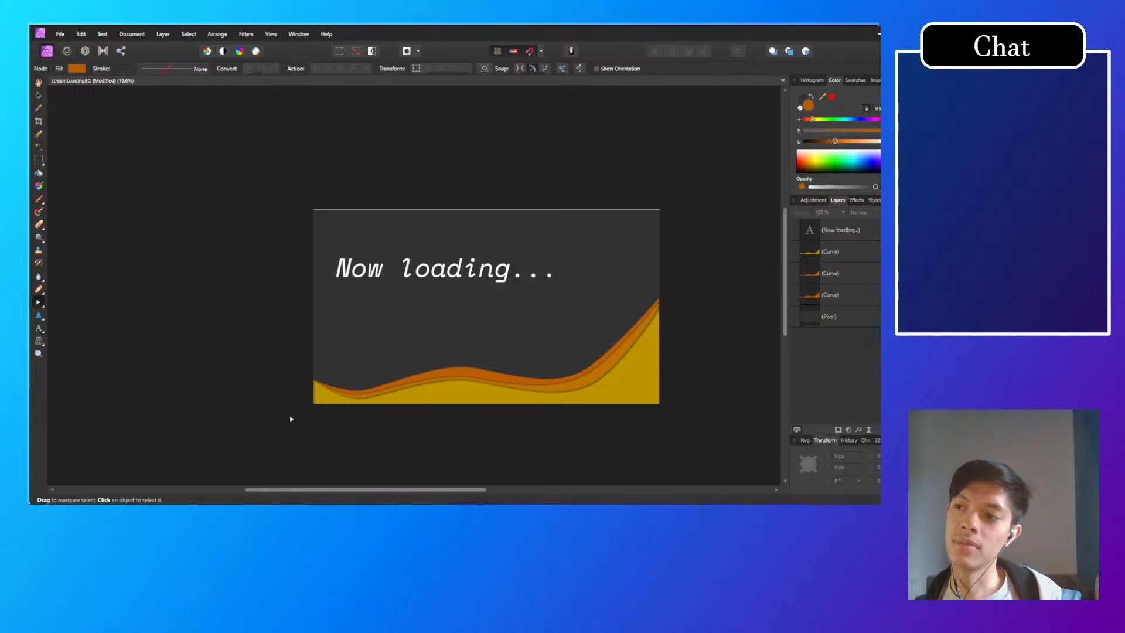
# Step: Lower the left end nodes of the yellow, middle orange and rear dark orange waves to meet at about Y 1931 px, and deselect
pyautogui.scroll(10, 289, 413)
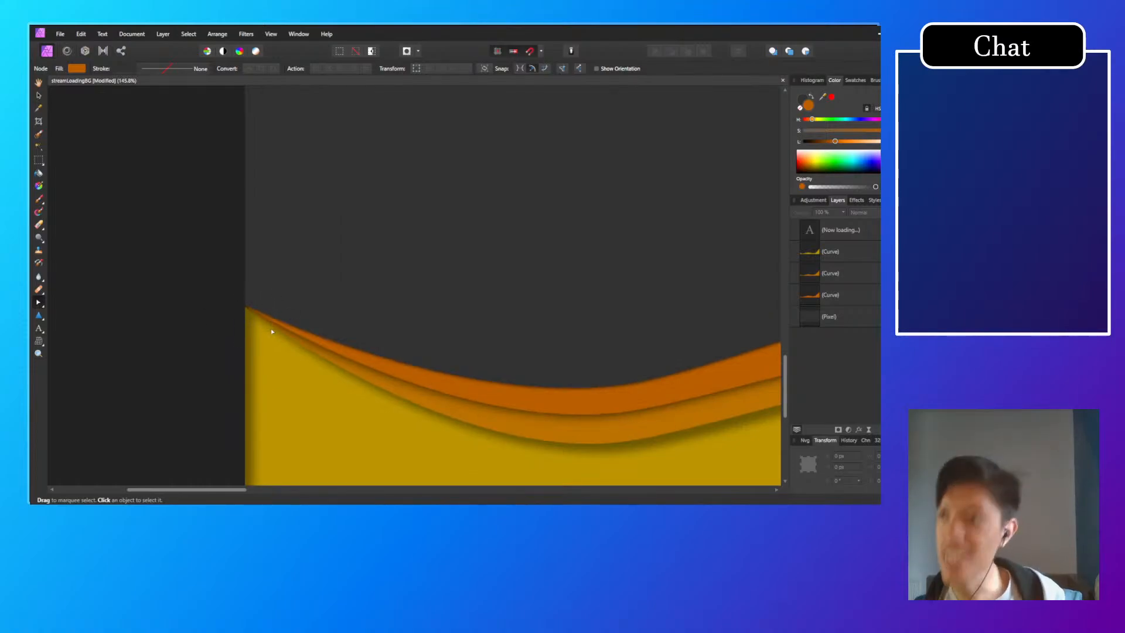
pyautogui.scroll(-10, 228, 387)
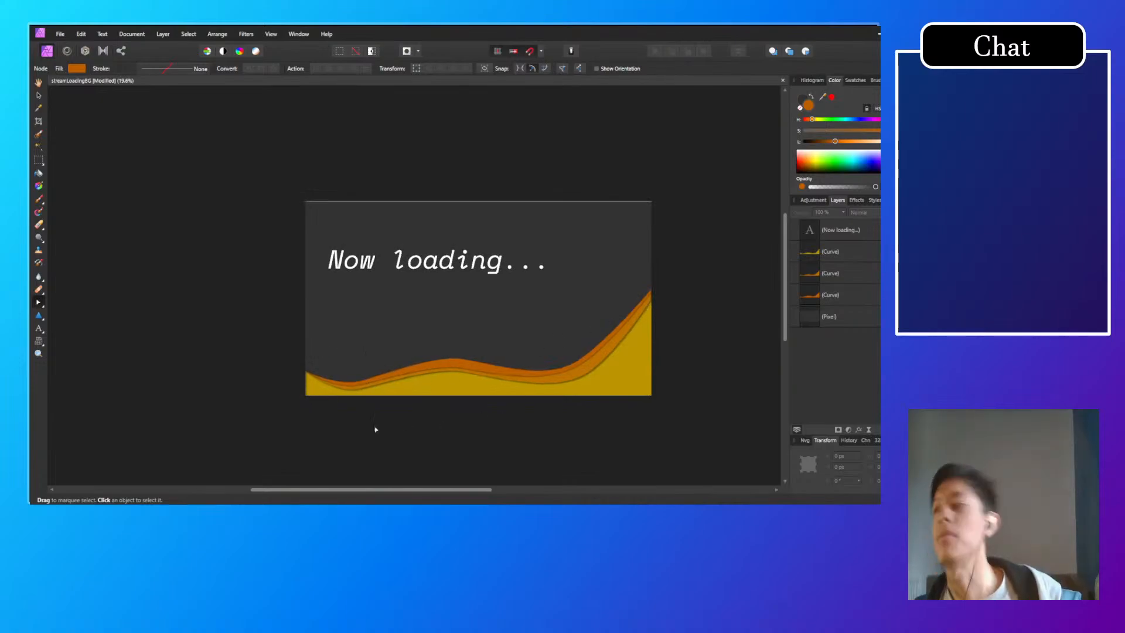
pyautogui.scroll(10, 304, 406)
pyautogui.click(338, 252)
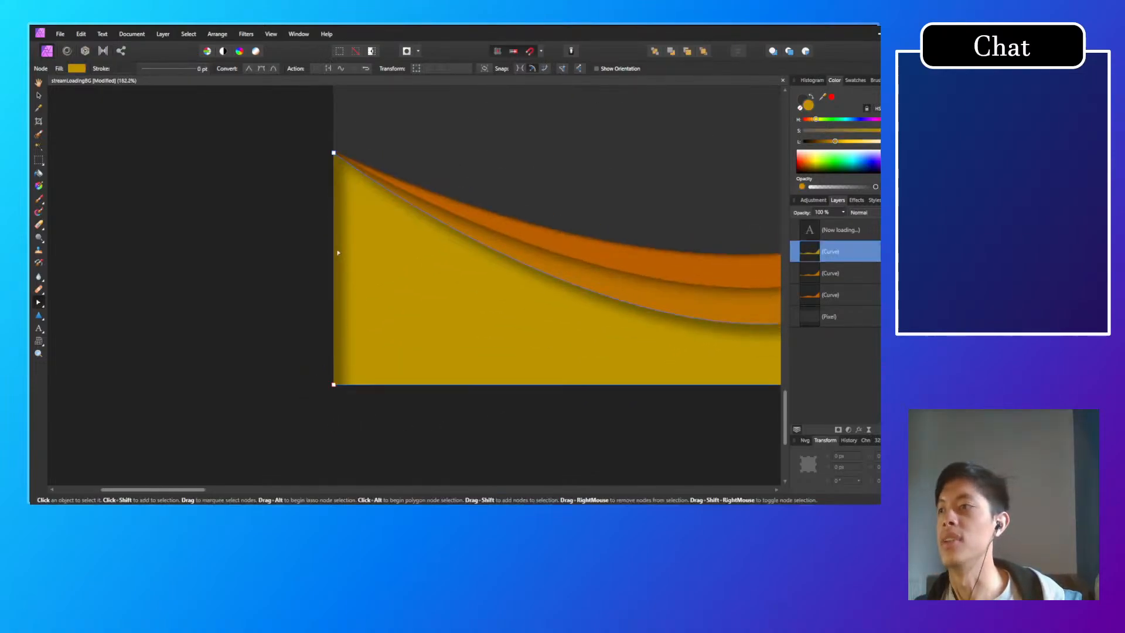
pyautogui.moveTo(334, 154); pyautogui.dragTo(334, 194)
pyautogui.click(345, 168)
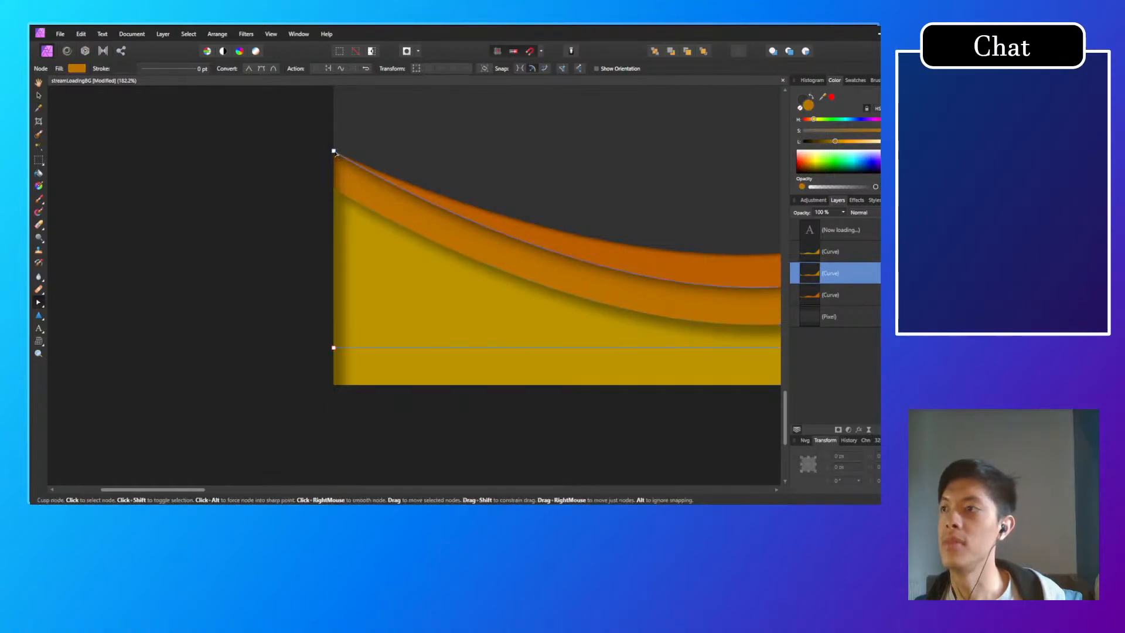
pyautogui.moveTo(334, 151); pyautogui.dragTo(334, 188)
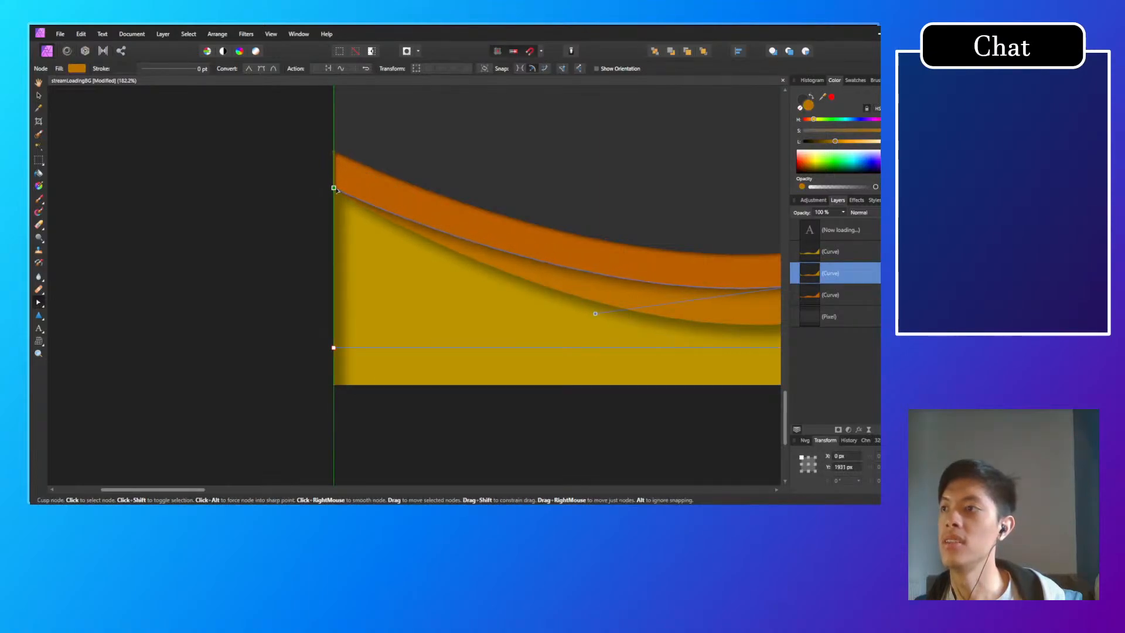
pyautogui.click(345, 174)
pyautogui.moveTo(332, 150); pyautogui.dragTo(333, 189)
pyautogui.click(298, 210)
pyautogui.scroll(-7, 227, 298)
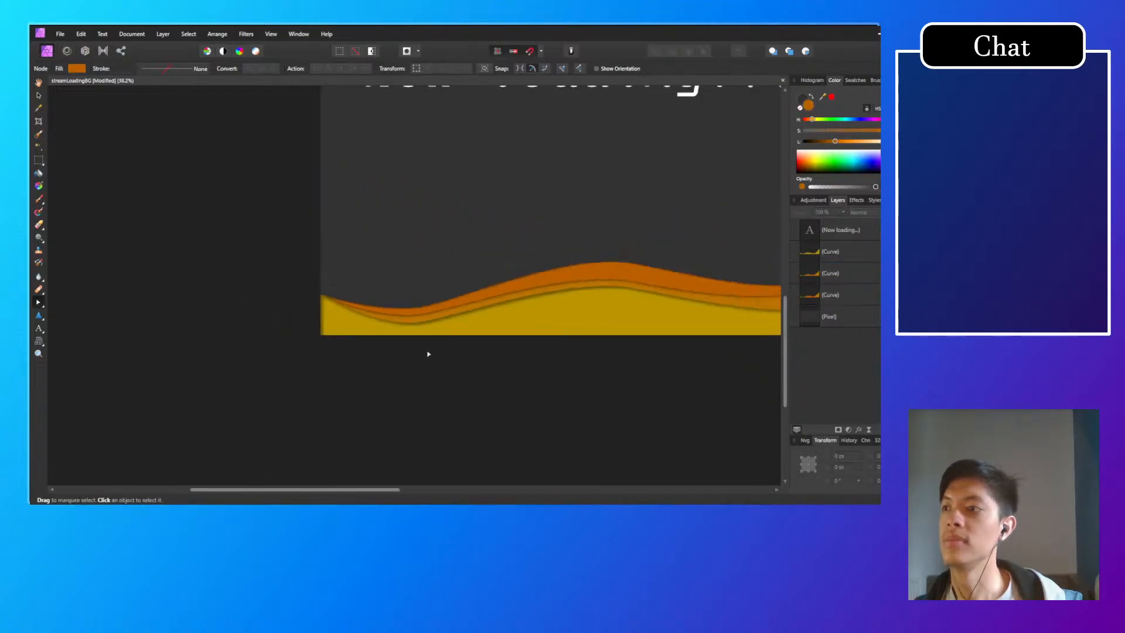
# Step: Select all three waves and raise their central crest nodes together, bringing the rear wave's crest to about Y 1723 px
pyautogui.moveTo(440, 359); pyautogui.dragTo(207, 409)
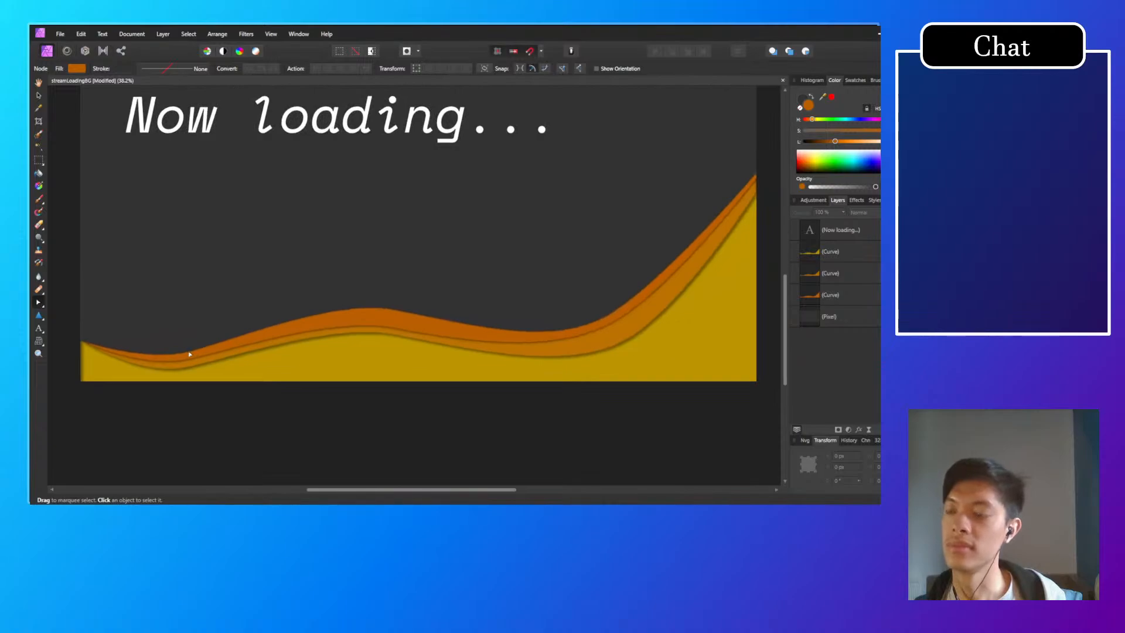
pyautogui.click(352, 333)
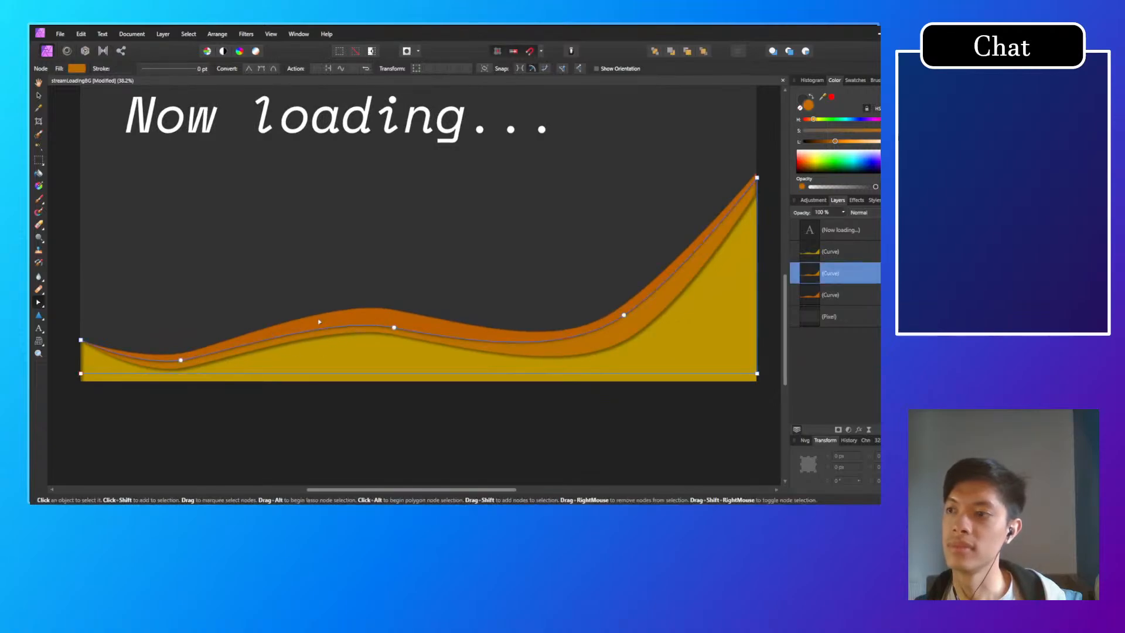
pyautogui.click(393, 335)
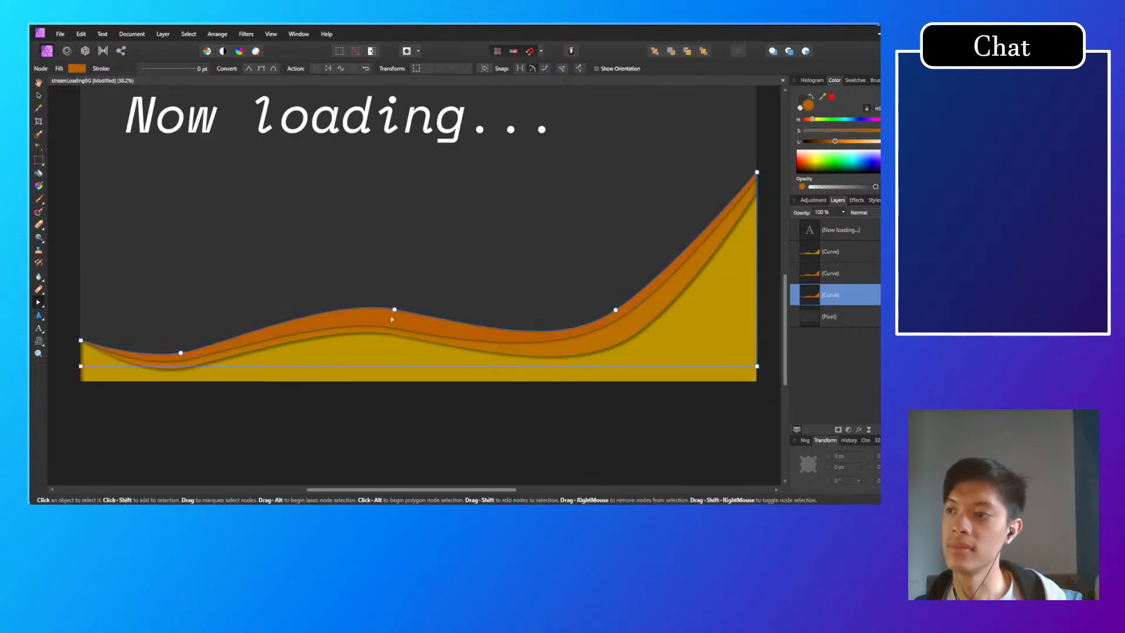
pyautogui.click(392, 341)
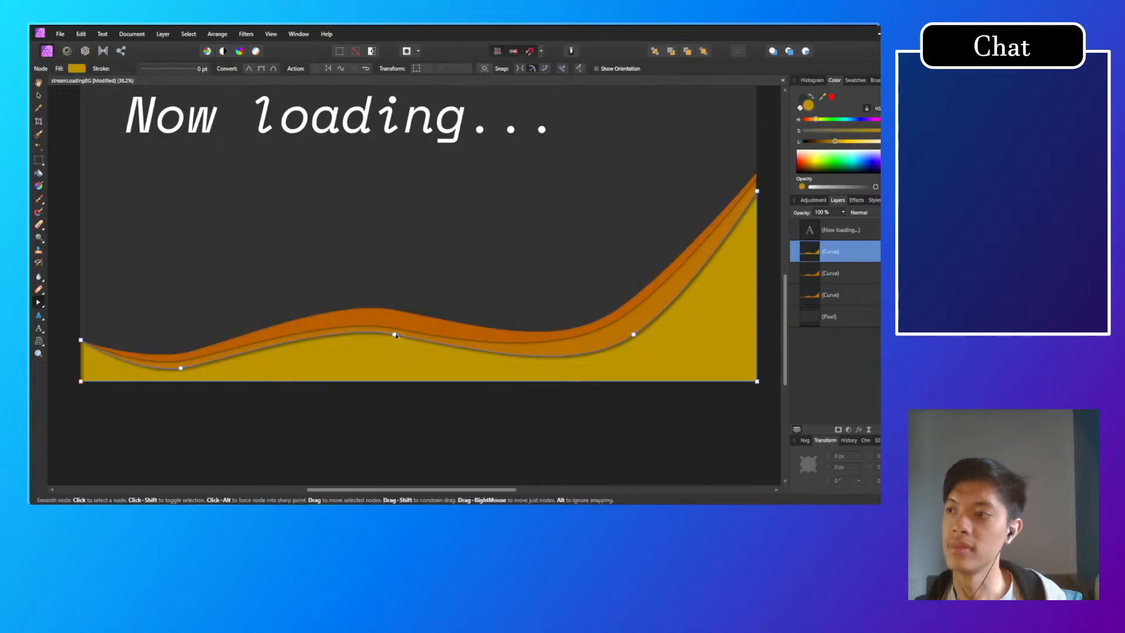
pyautogui.keyDown('shift'); pyautogui.click(397, 334); pyautogui.keyUp('shift')
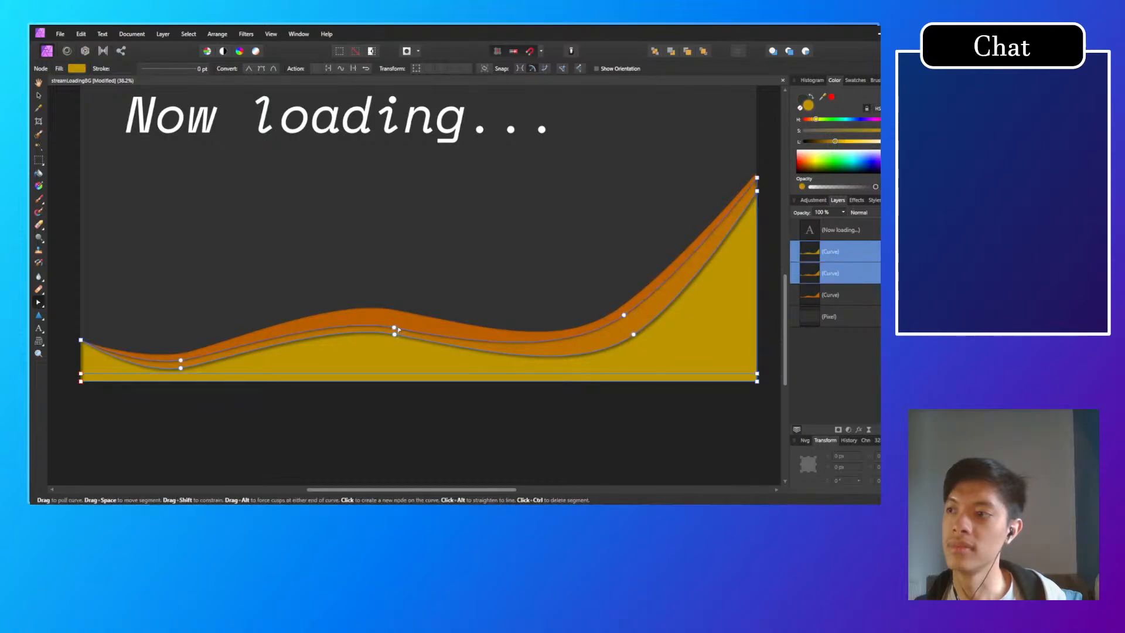
pyautogui.keyDown('shift'); pyautogui.click(396, 334); pyautogui.keyUp('shift')
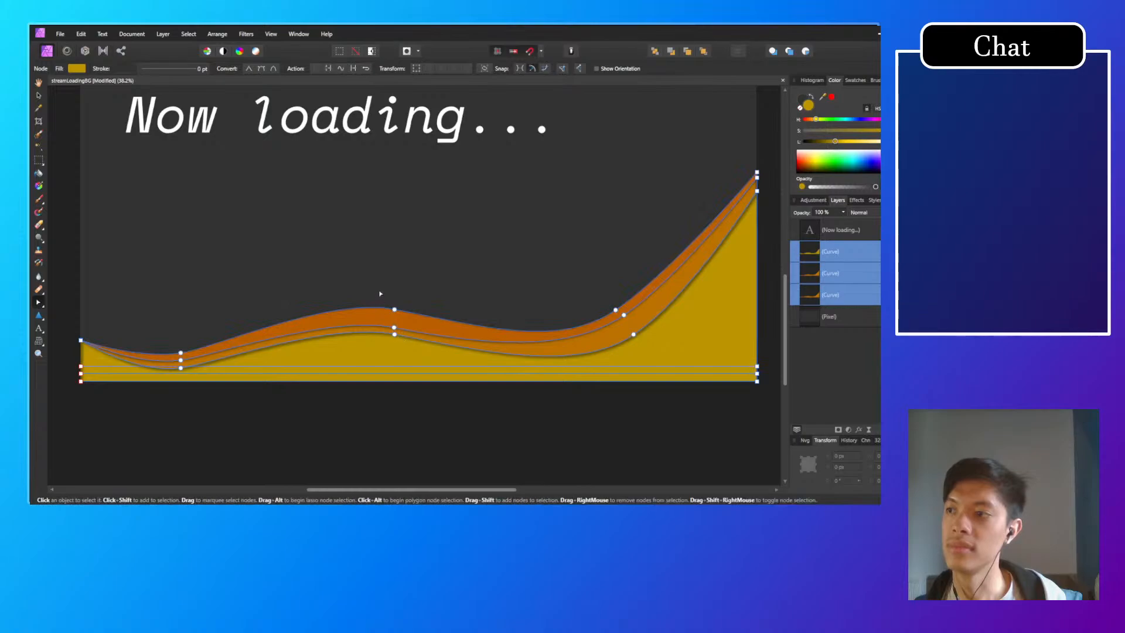
pyautogui.moveTo(378, 286); pyautogui.dragTo(403, 335)
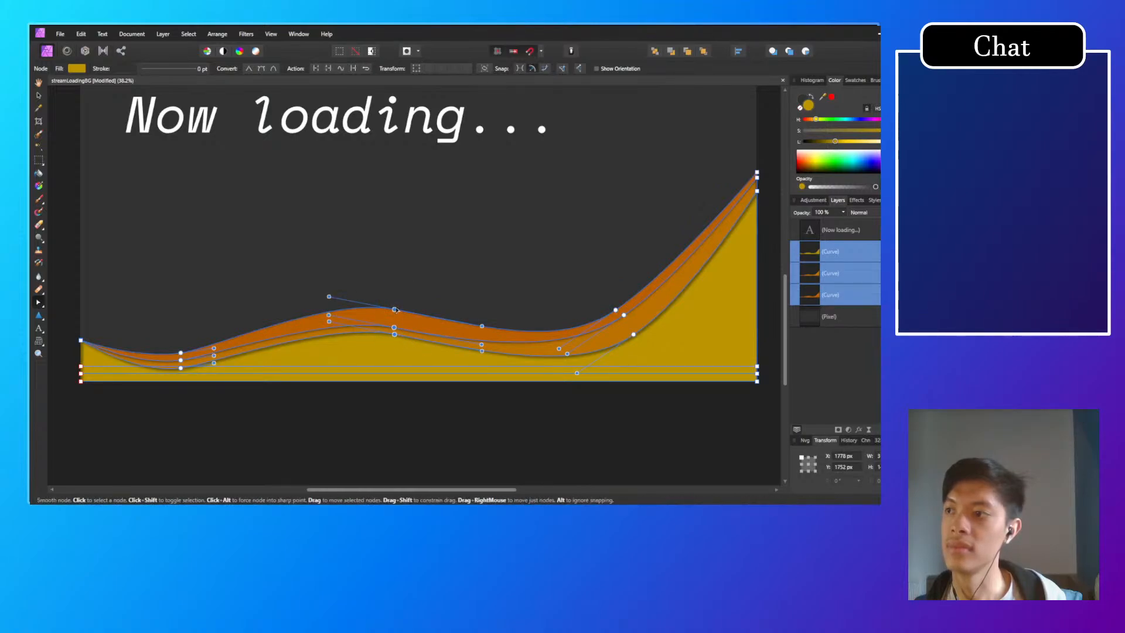
pyautogui.moveTo(396, 309); pyautogui.dragTo(396, 305)
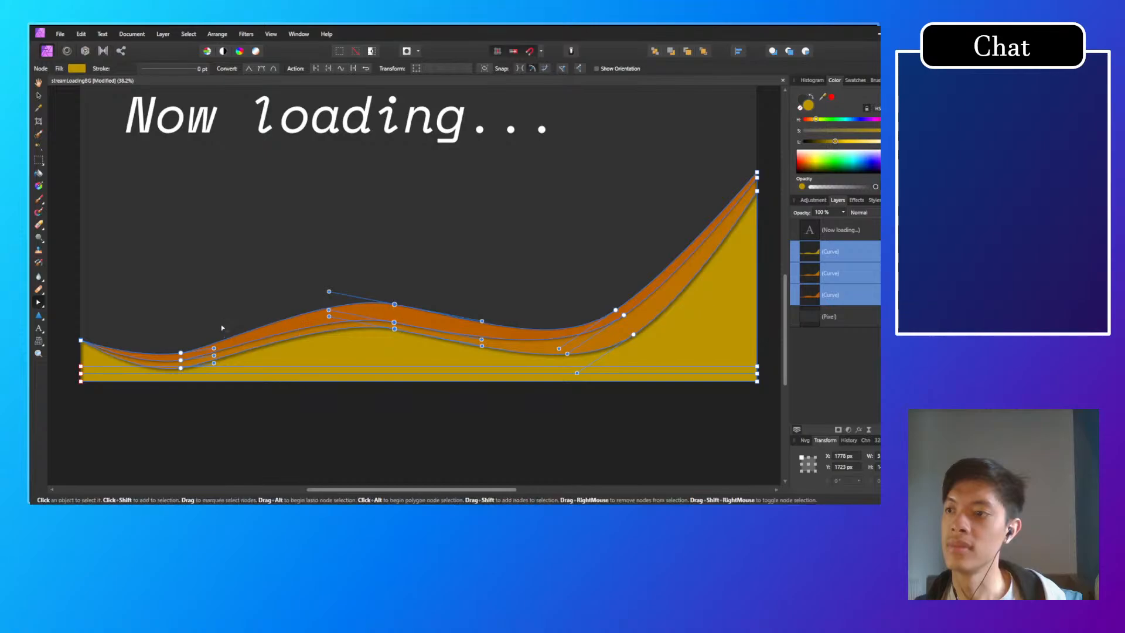
# Step: Select the three left trough nodes, try pulling the rear wave's trough handle steeper, then undo that change and deselect
pyautogui.moveTo(200, 336); pyautogui.dragTo(195, 375)
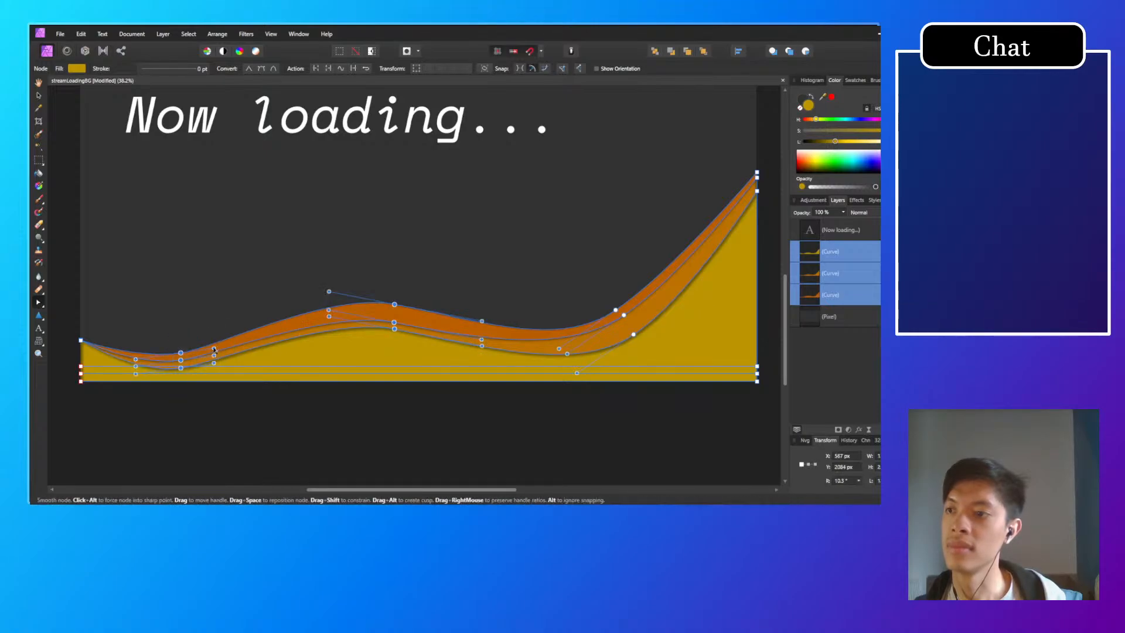
pyautogui.moveTo(215, 347); pyautogui.dragTo(206, 328)
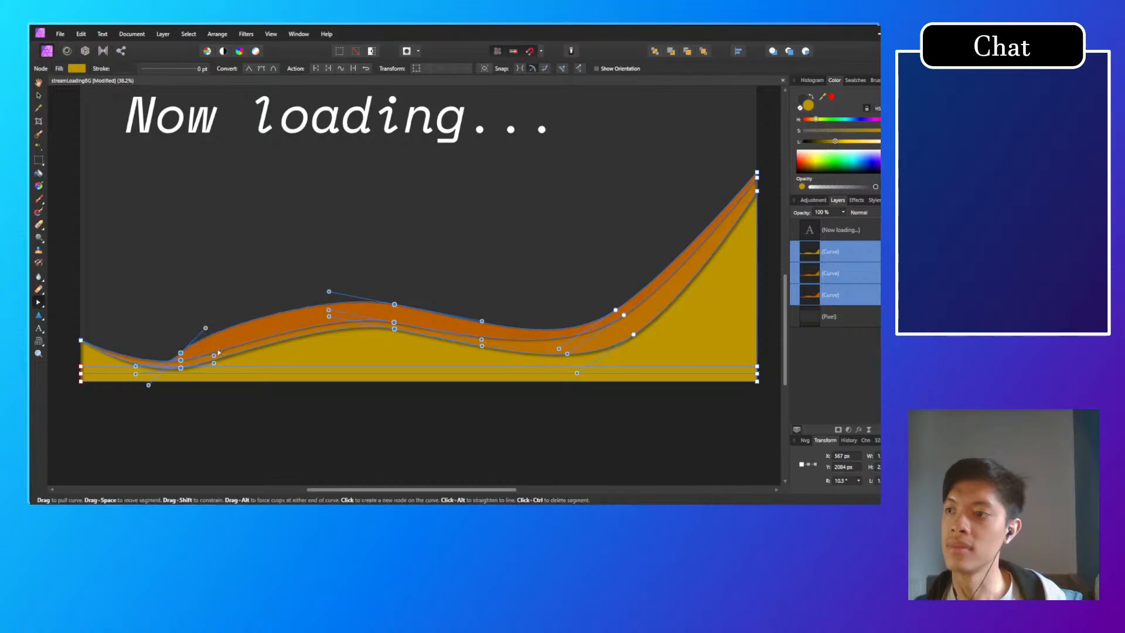
pyautogui.hotkey('ctrl', 'z')
pyautogui.click(221, 397)
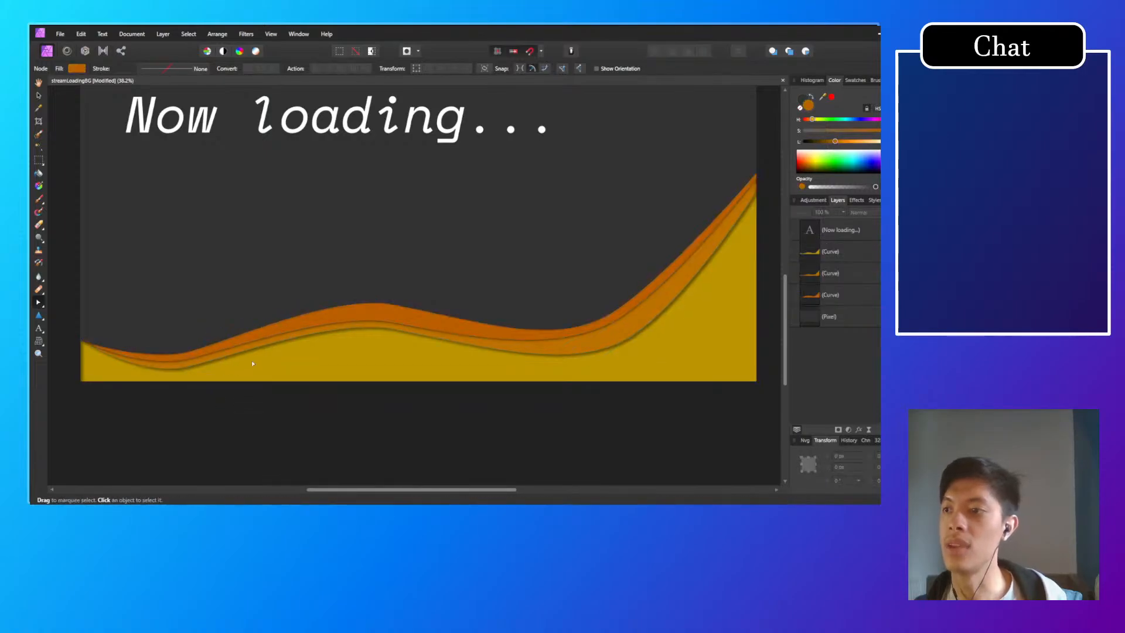
# Step: Undo the raising of the three waves' central crest nodes and clear the selection
pyautogui.scroll(-4, 252, 361)
pyautogui.hscroll(-1, 261, 381)
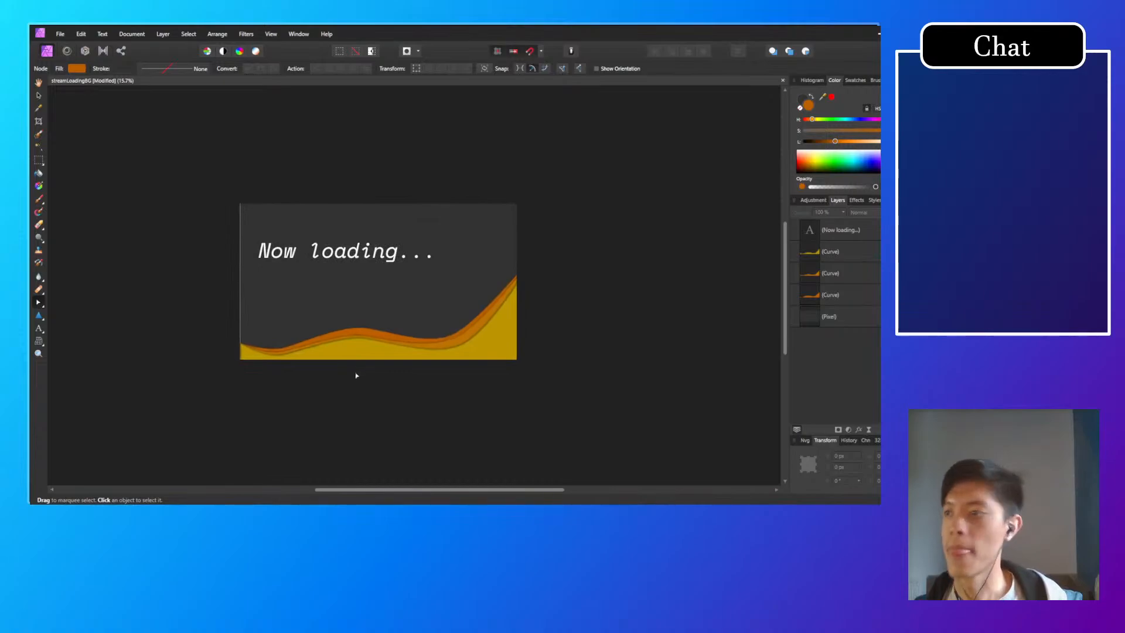
pyautogui.hotkey('ctrl', 'z')
pyautogui.hotkey('ctrl', 'z')
pyautogui.hotkey('ctrl', 'z')
pyautogui.hotkey('ctrl', 'z')
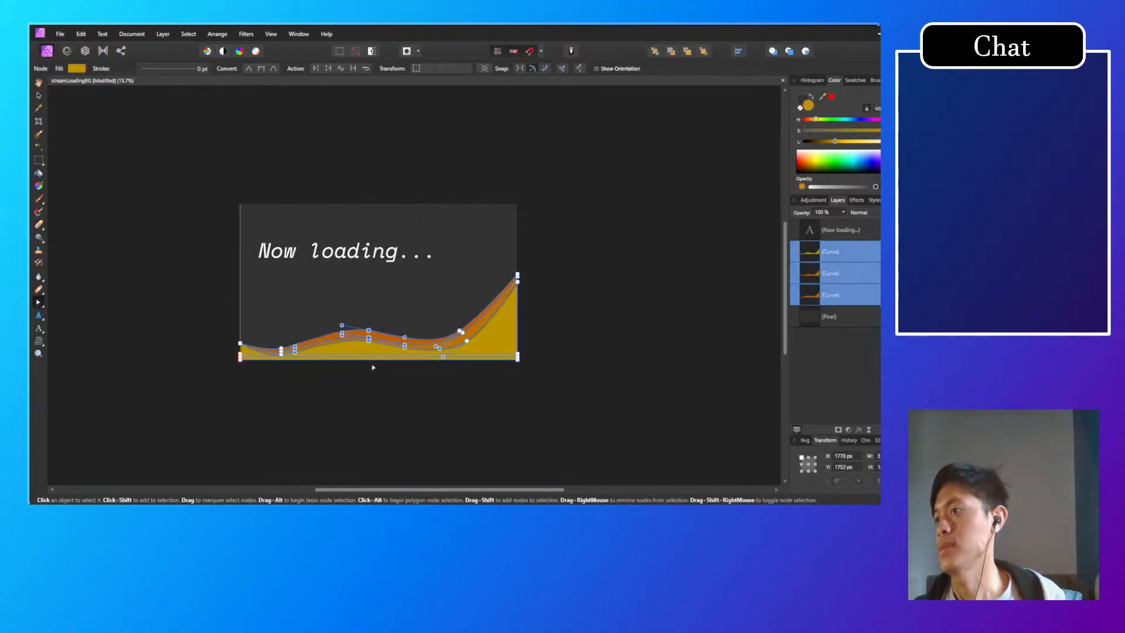
pyautogui.click(279, 402)
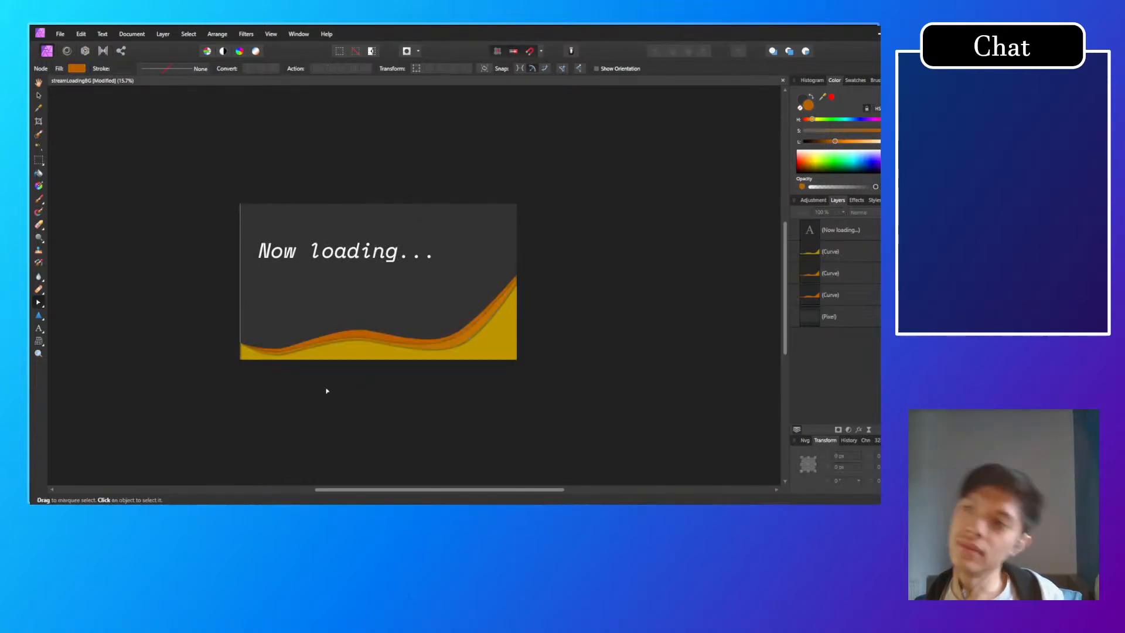
# Step: Try to move the yellow wave's bottom-left corner node up the canvas edge onto its left end node at about Y 1926 px
pyautogui.scroll(1, 327, 391)
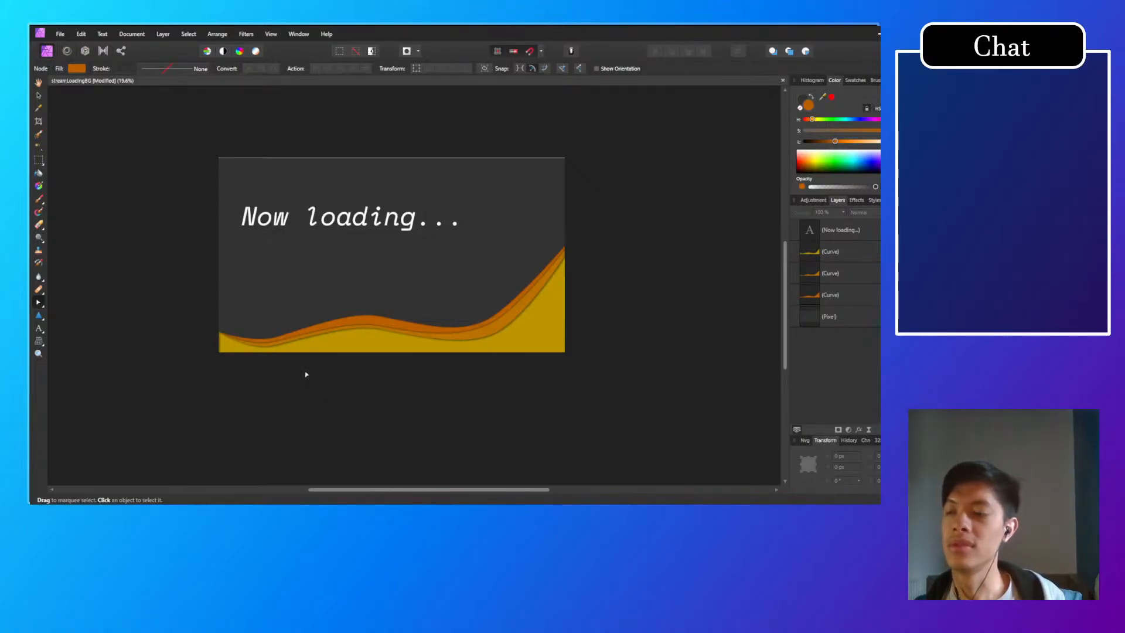
pyautogui.click(232, 350)
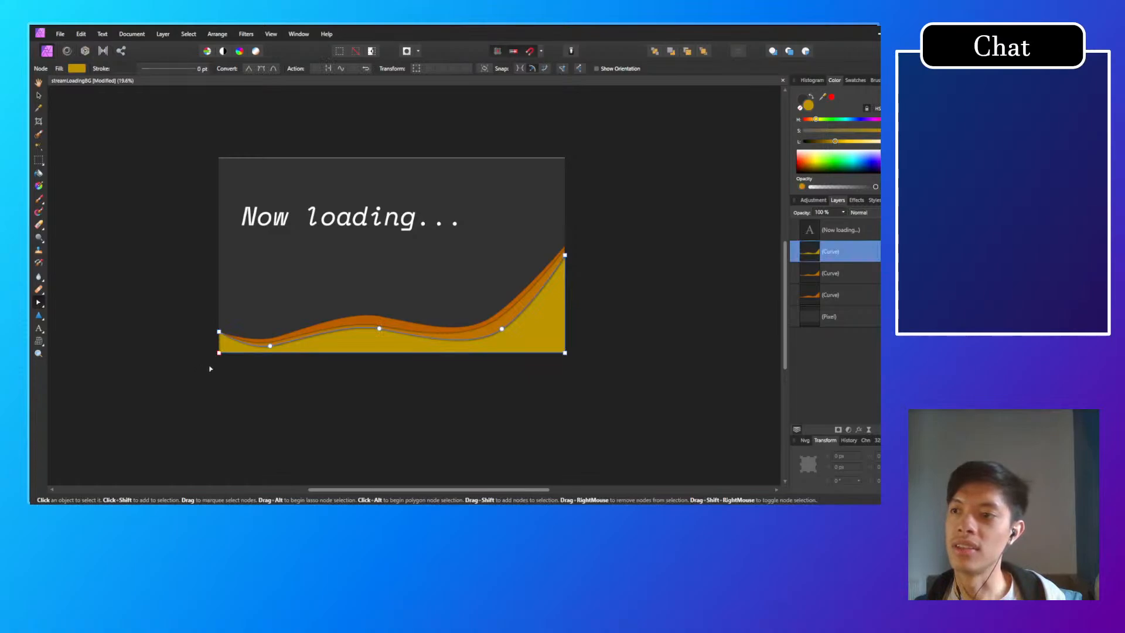
pyautogui.scroll(4, 210, 369)
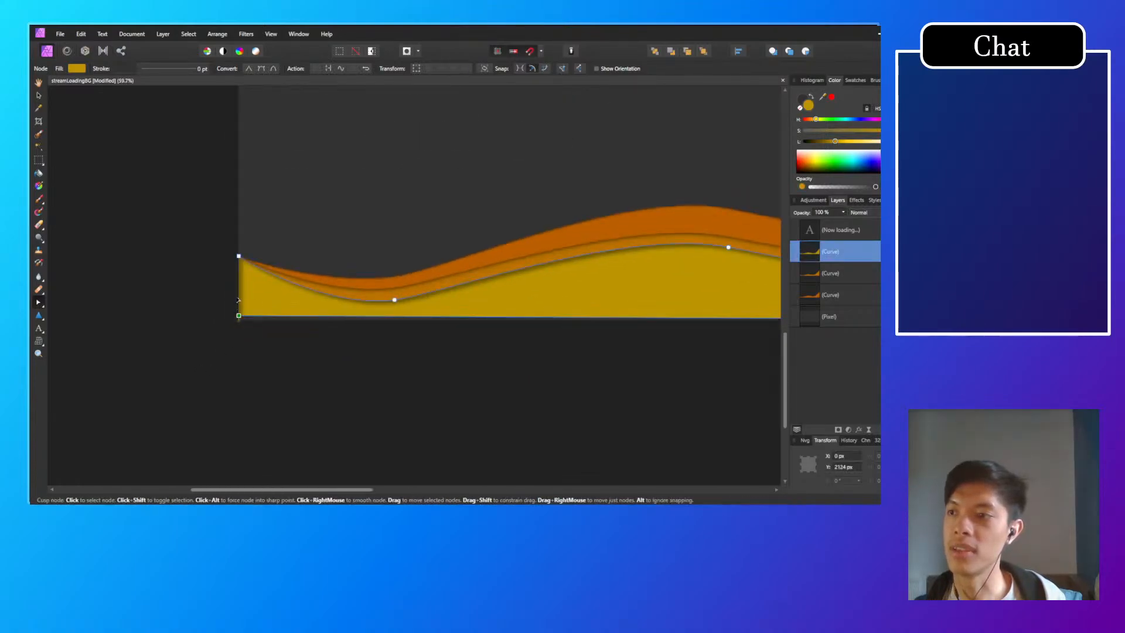
pyautogui.moveTo(238, 315)
pyautogui.mouseDown()
pyautogui.moveTo(236, 305)
pyautogui.moveTo(233, 328)
pyautogui.moveTo(239, 258)
pyautogui.mouseUp()
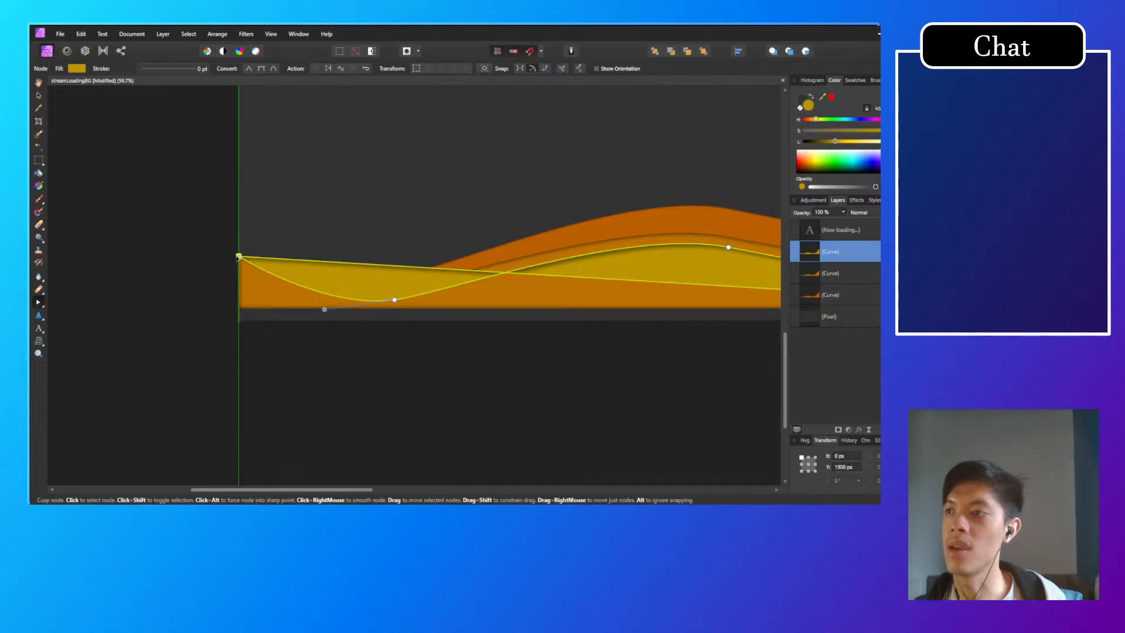
pyautogui.click(370, 373)
pyautogui.scroll(-6, 533, 377)
pyautogui.scroll(-1, 617, 382)
pyautogui.moveTo(617, 382); pyautogui.dragTo(479, 444)
# Step: Undo the move of the yellow wave's bottom-left corner node and leave all waves deselected
pyautogui.hotkey('ctrl', 'z')
pyautogui.hotkey('ctrl', 'z')
pyautogui.scroll(5, 422, 382)
pyautogui.click(438, 339)
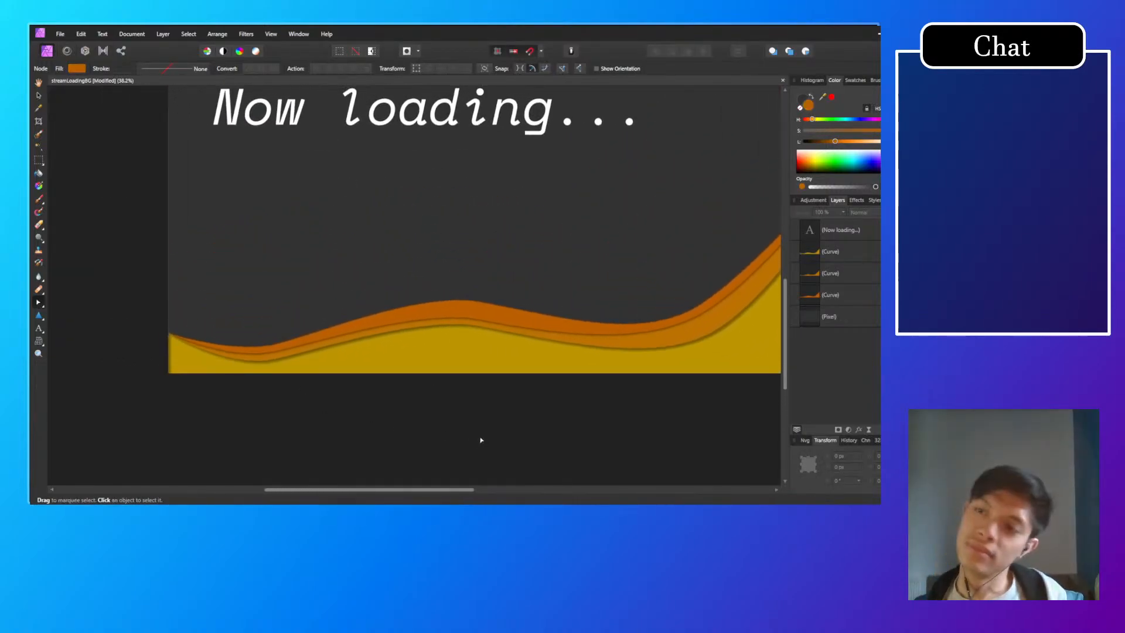
pyautogui.scroll(-4, 481, 440)
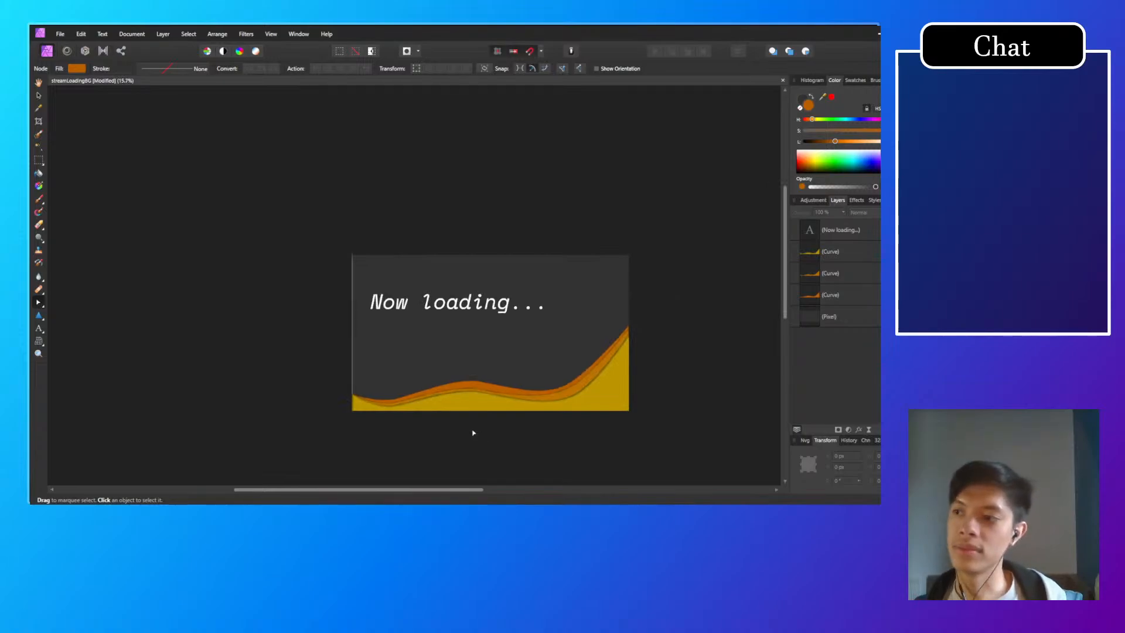
# Step: Move the "Now loading..." title down to about Y 741 px with the Move tool, shift it slightly right, and deselect
pyautogui.click(470, 284)
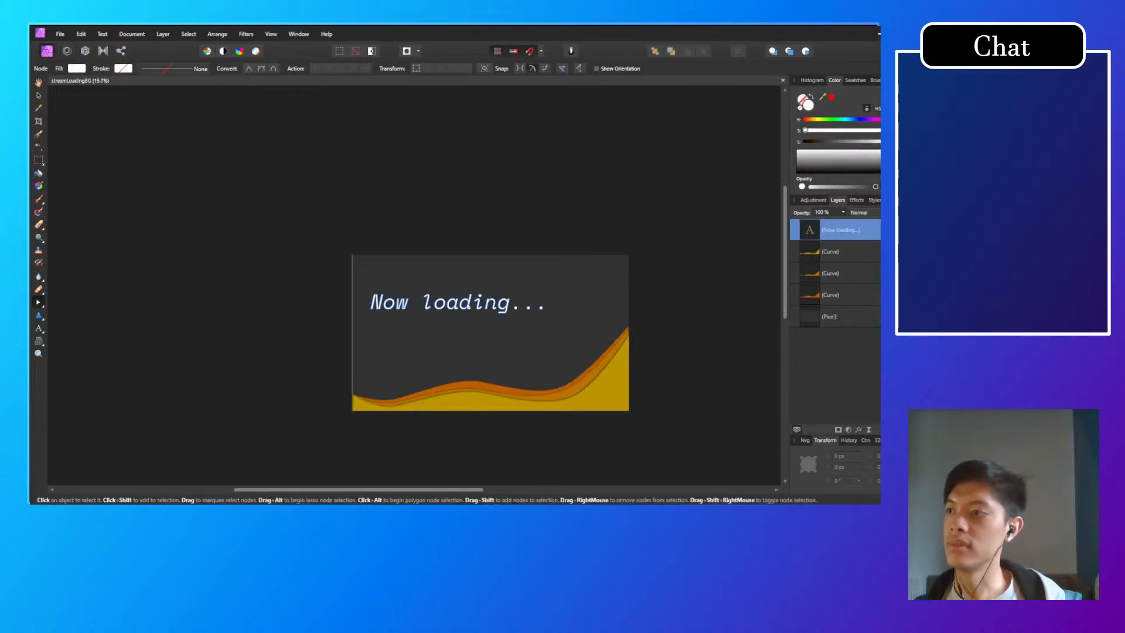
pyautogui.click(39, 95)
pyautogui.moveTo(494, 317); pyautogui.dragTo(465, 321)
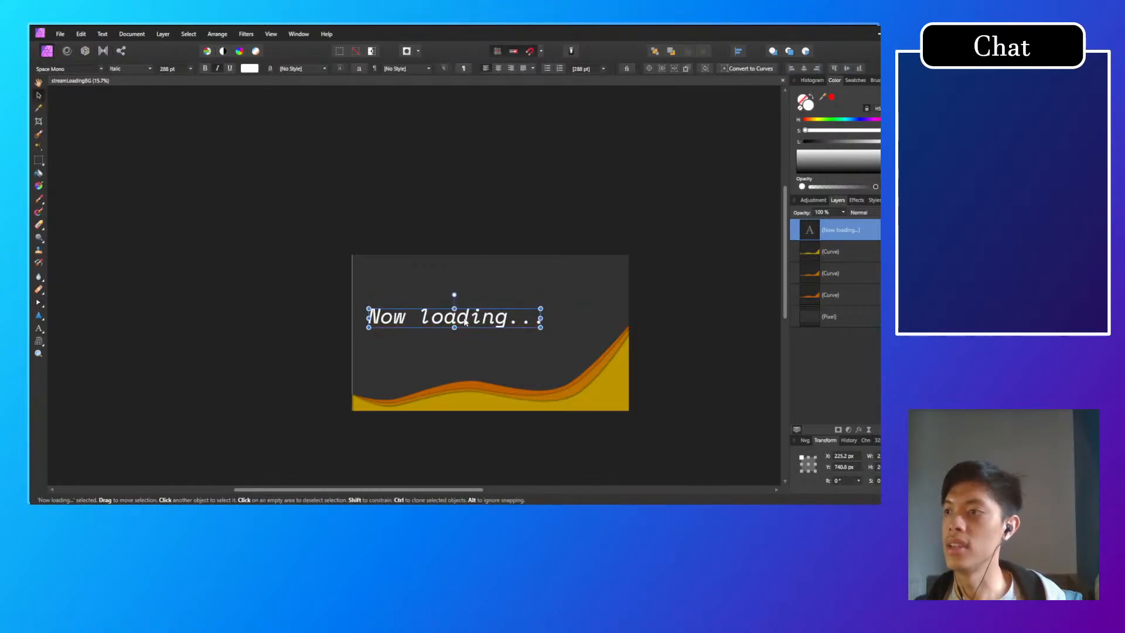
pyautogui.click(647, 257)
pyautogui.scroll(2, 667, 371)
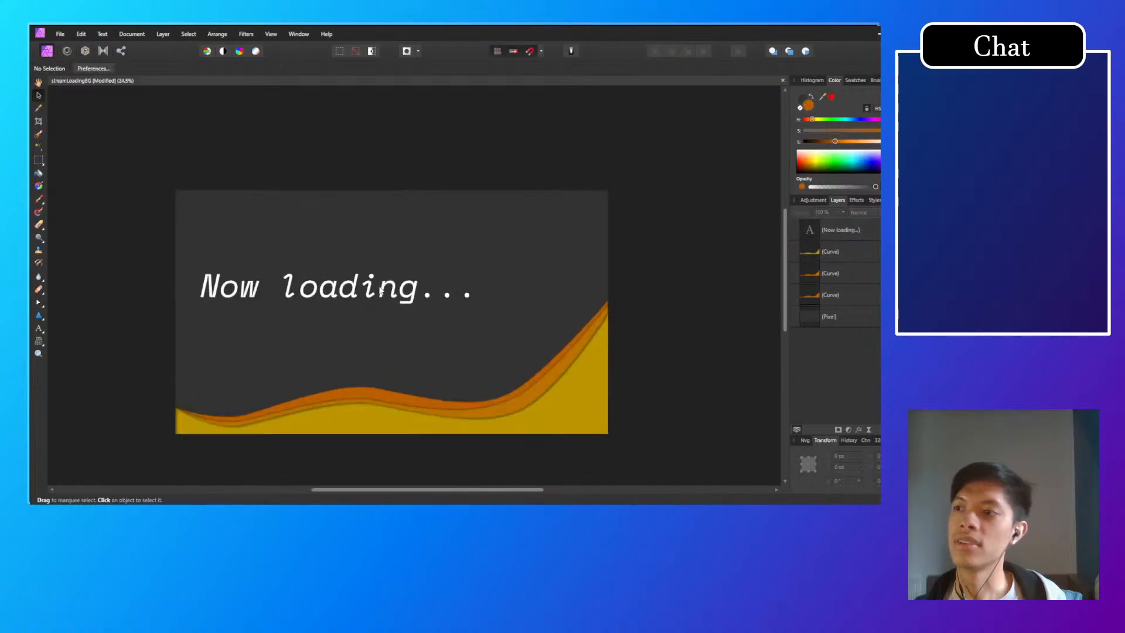
pyautogui.click(466, 287)
pyautogui.click(469, 265)
pyautogui.click(740, 314)
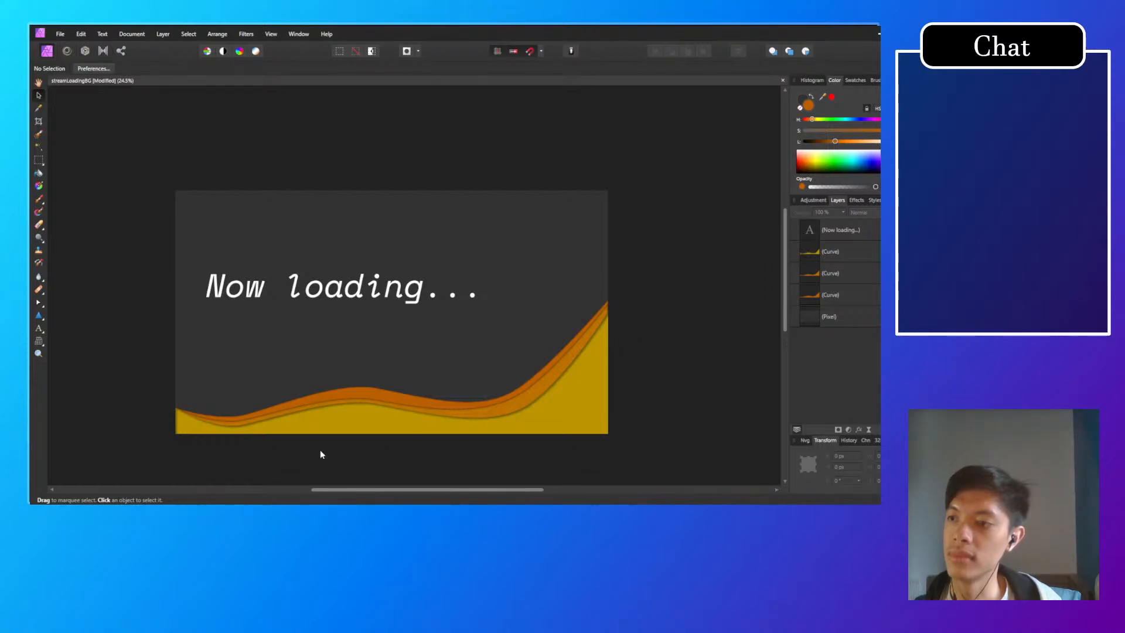
# Step: Move the yellow wave's left trough node down and towards the canvas edge, to about X 428 px, Y 2106 px, with the Node tool
pyautogui.scroll(4, 320, 451)
pyautogui.moveTo(225, 388); pyautogui.dragTo(466, 386)
pyautogui.click(311, 382)
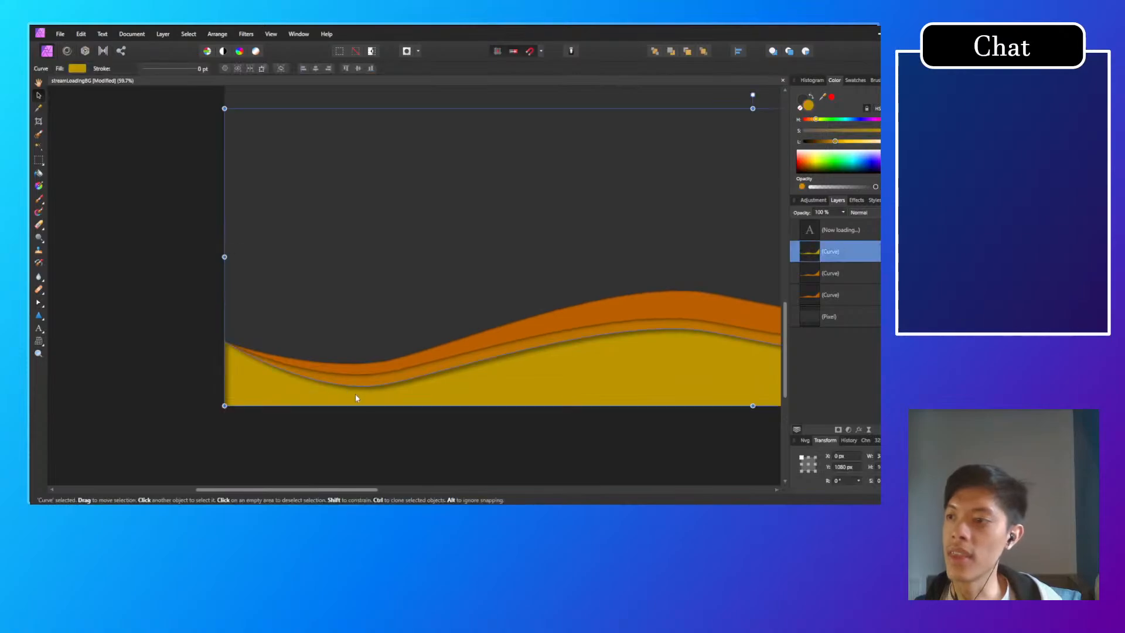
pyautogui.scroll(-3, 351, 394)
pyautogui.scroll(5, 357, 414)
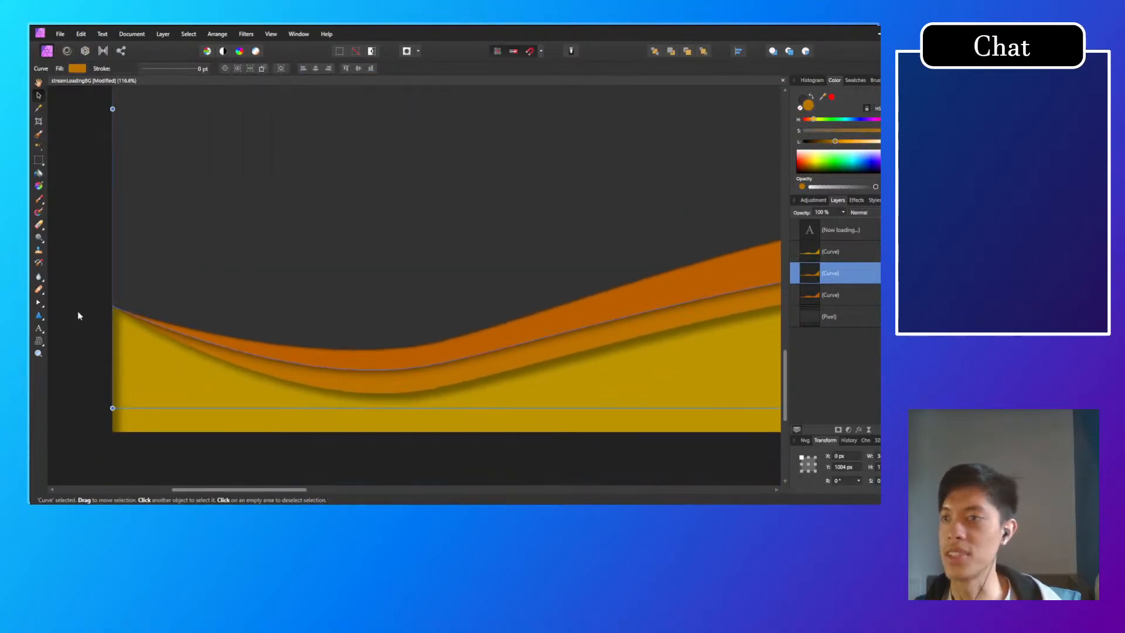
pyautogui.click(38, 303)
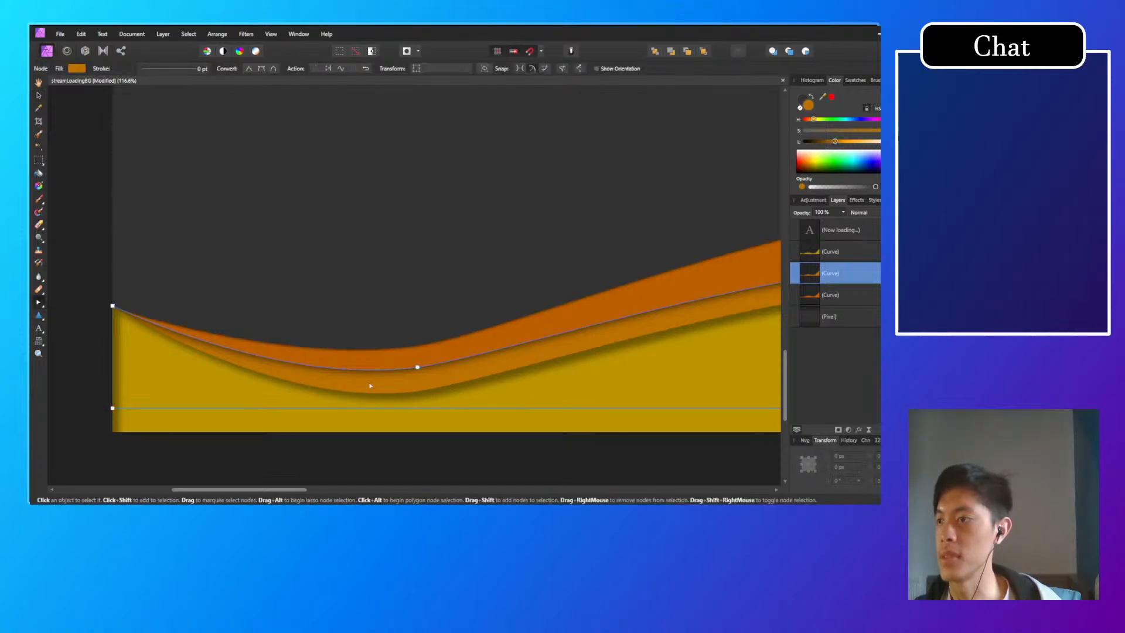
pyautogui.click(351, 408)
pyautogui.click(260, 424)
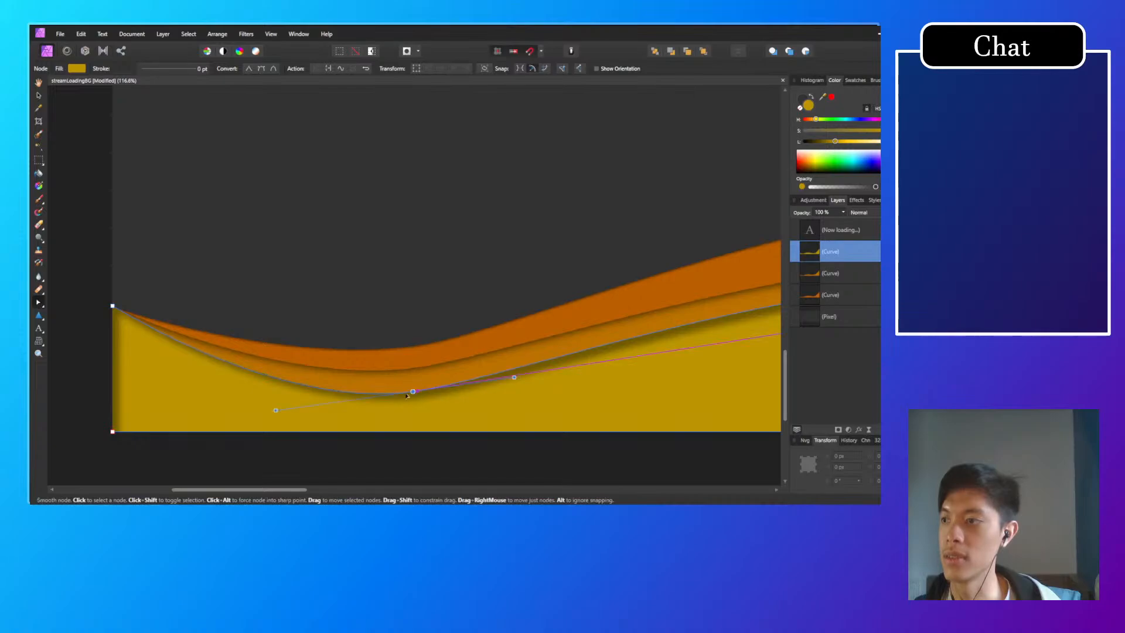
pyautogui.moveTo(418, 392); pyautogui.dragTo(342, 403)
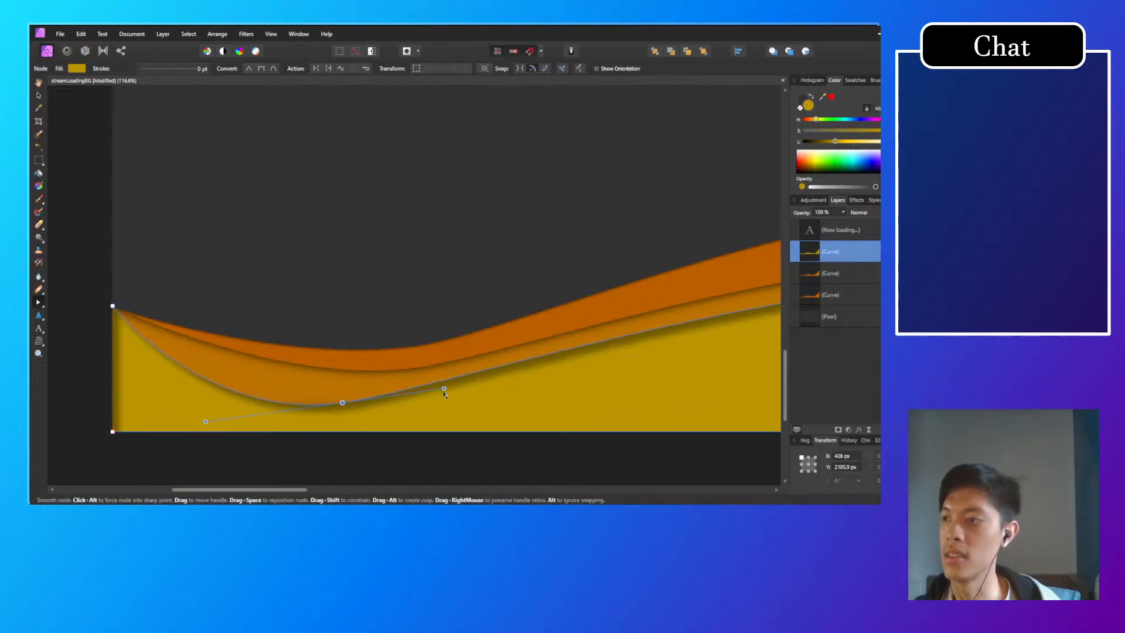
# Step: Level the handles of the yellow wave's left trough node by lowering its right handle with the Node tool
pyautogui.moveTo(444, 395); pyautogui.dragTo(442, 403)
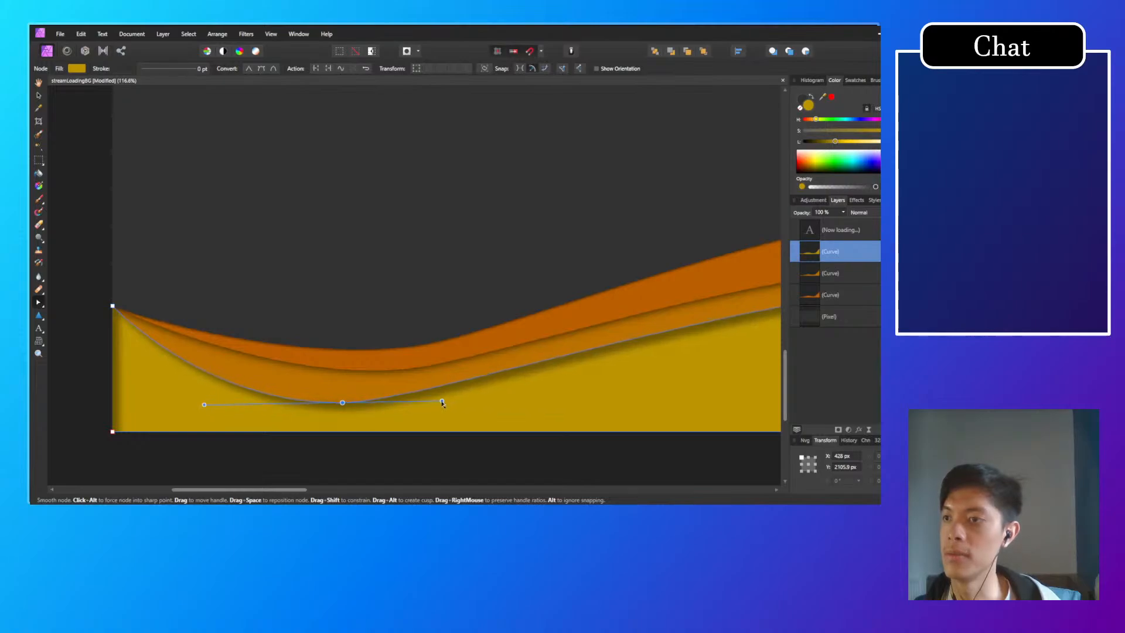
pyautogui.click(381, 377)
pyautogui.scroll(-2, 378, 378)
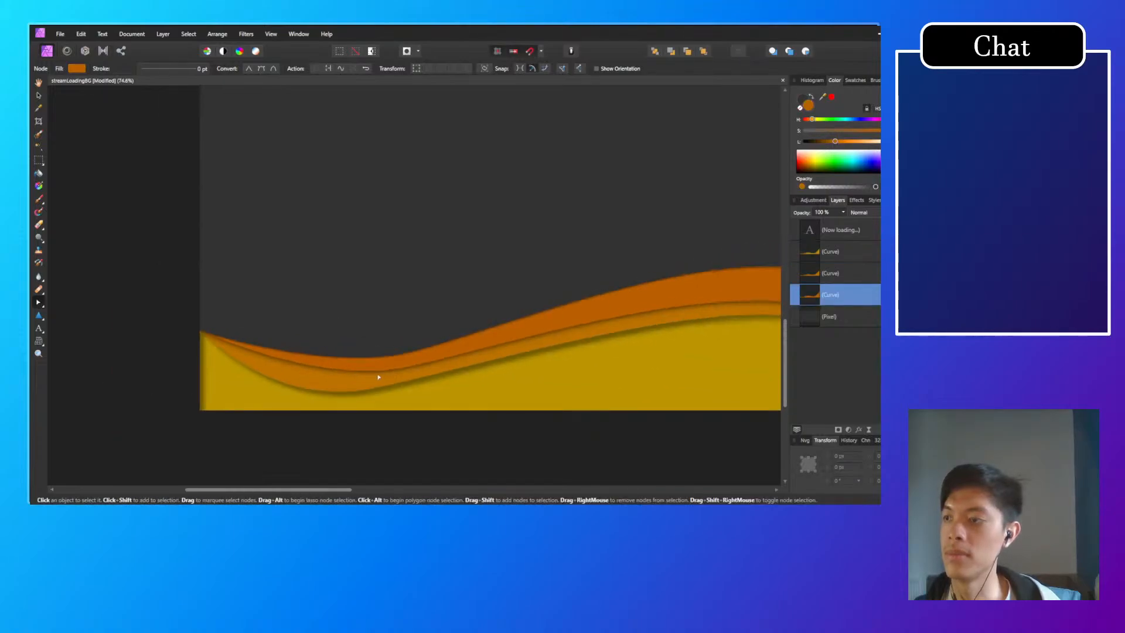
pyautogui.scroll(-4, 378, 377)
pyautogui.scroll(3, 387, 410)
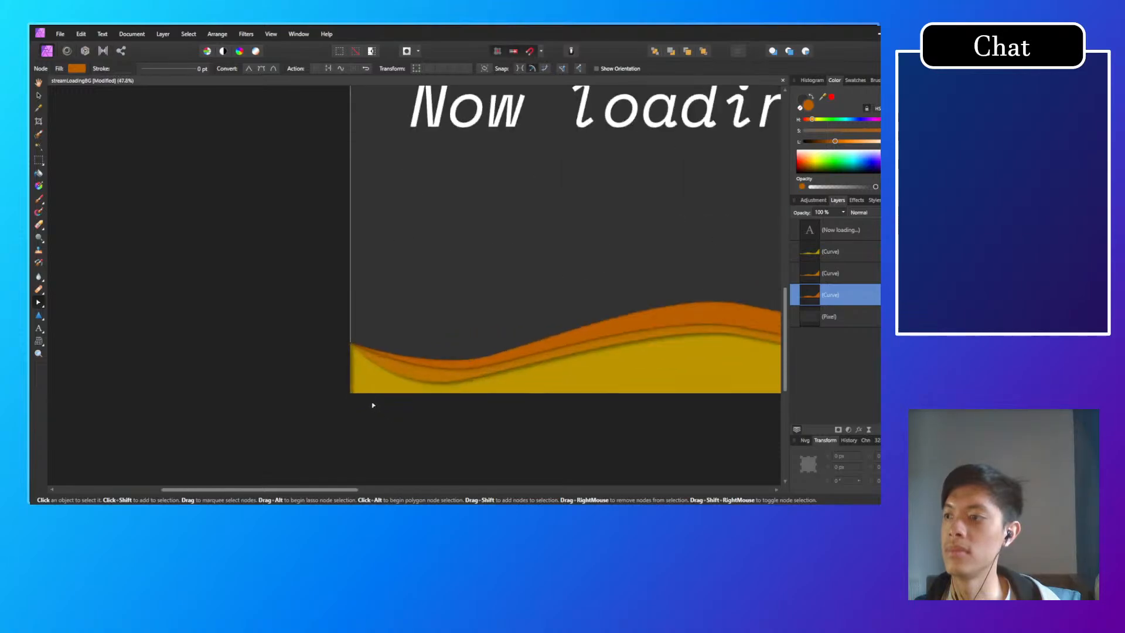
pyautogui.scroll(3, 369, 399)
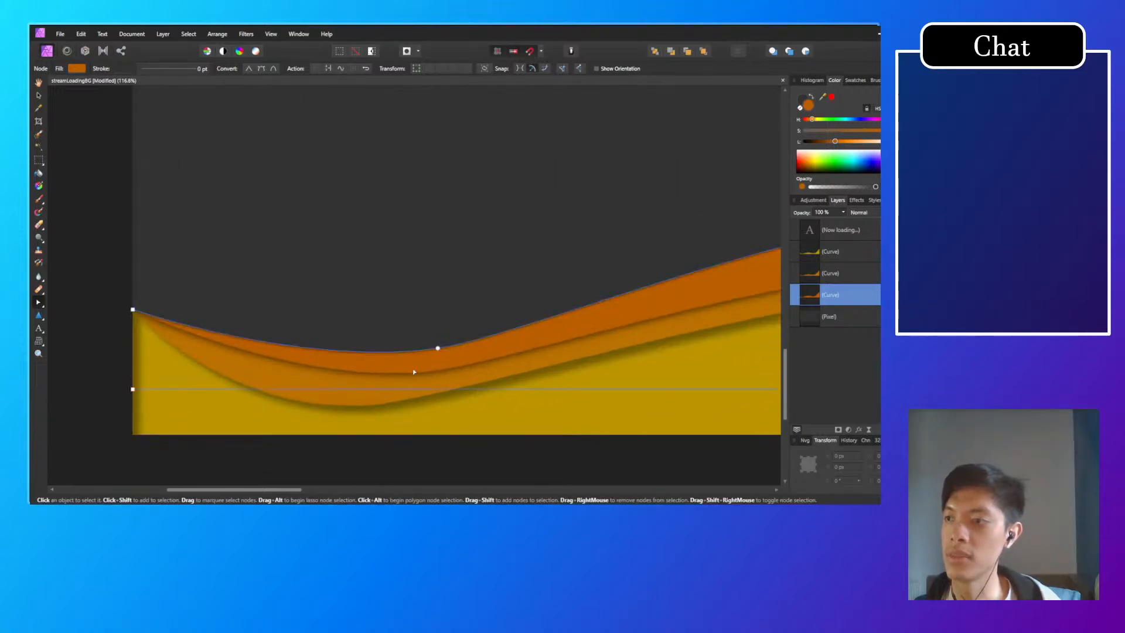
# Step: Move the middle orange wave's left trough node to about X 472 px, Y 2053 px and level its handles
pyautogui.click(416, 375)
pyautogui.moveTo(438, 374); pyautogui.dragTo(388, 379)
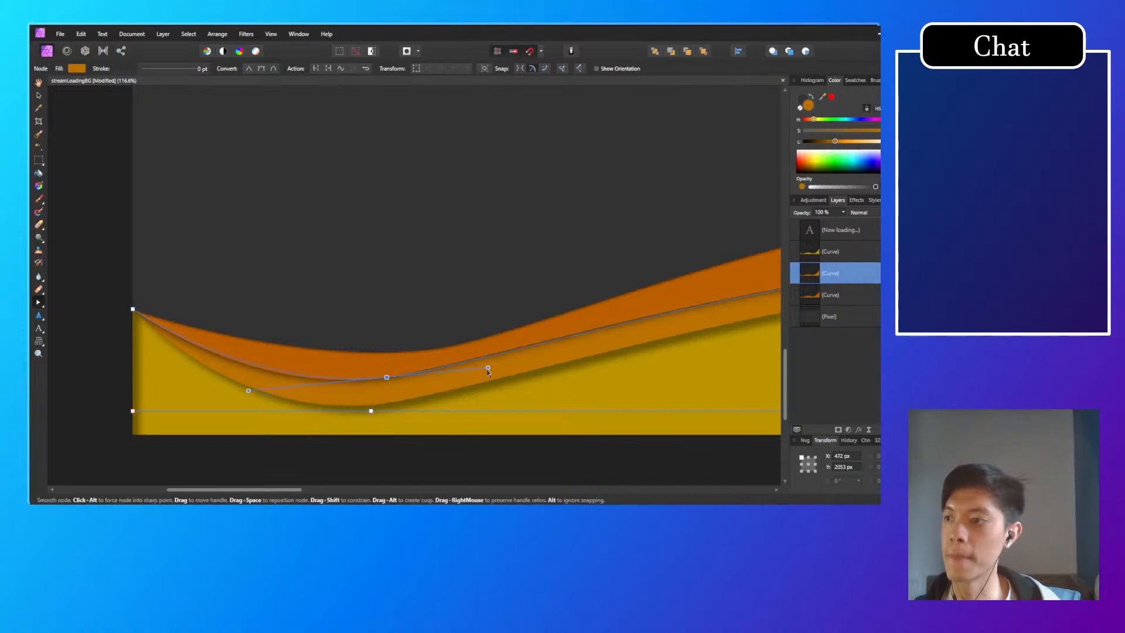
pyautogui.moveTo(488, 363); pyautogui.dragTo(488, 375)
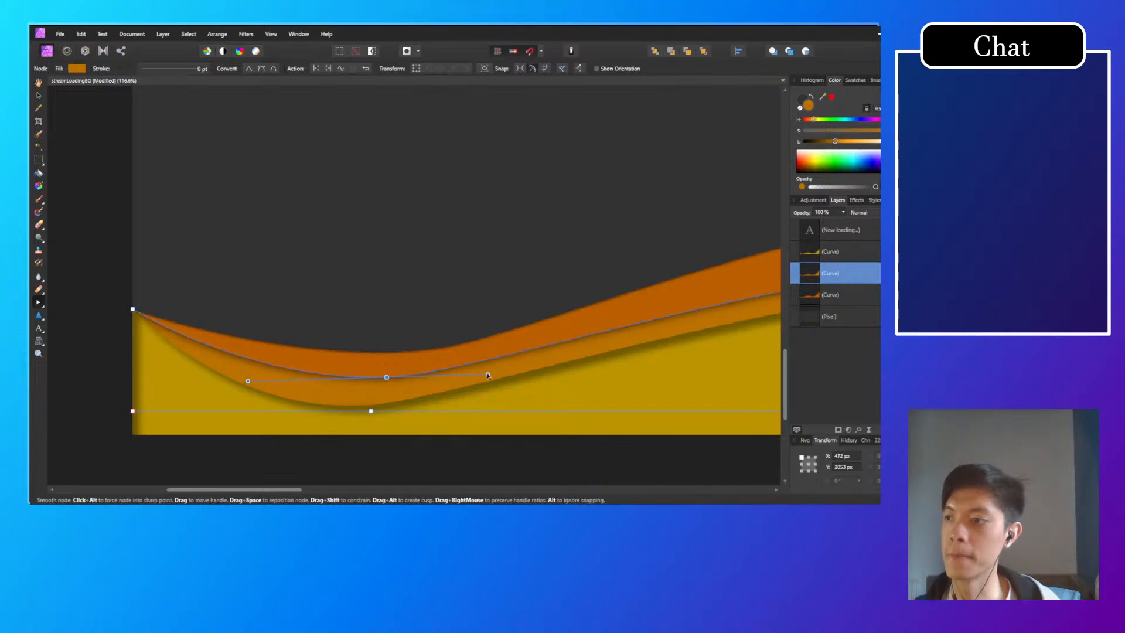
# Step: Move the back dark orange wave's left trough node to about X 504 px, Y 1994 px and lower its right handle slightly
pyautogui.click(396, 356)
pyautogui.moveTo(439, 347); pyautogui.dragTo(403, 346)
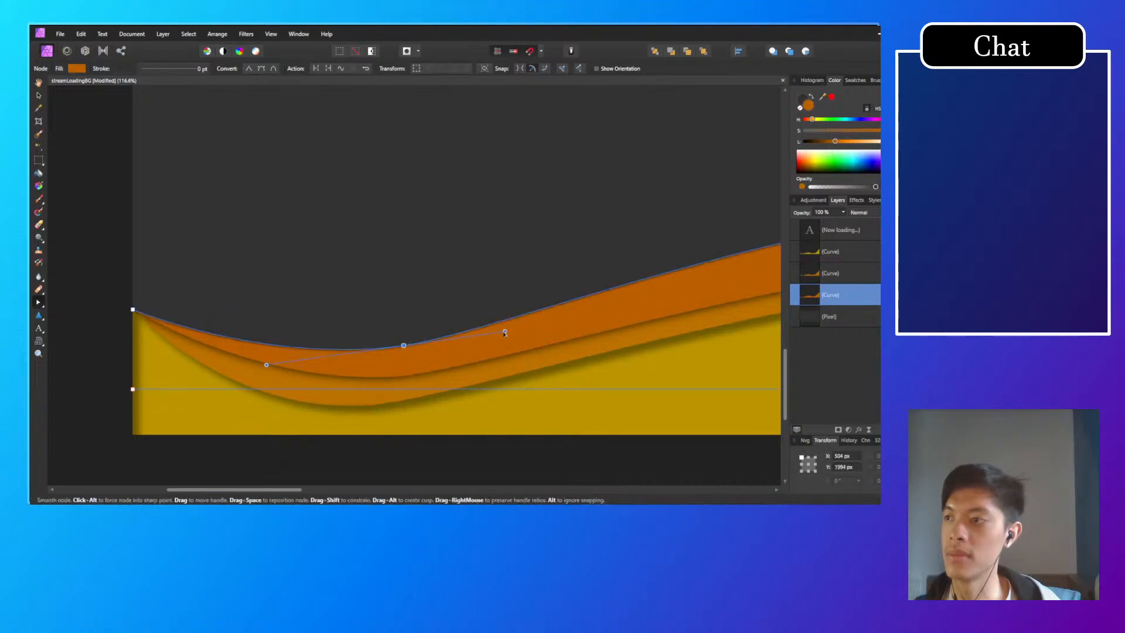
pyautogui.moveTo(505, 331); pyautogui.dragTo(504, 336)
# Step: Move the left trough nodes of the middle wave to about X 430, Y 2065 px and the back wave to X 455, Y 2015 px, levelling the latter's handles
pyautogui.click(378, 381)
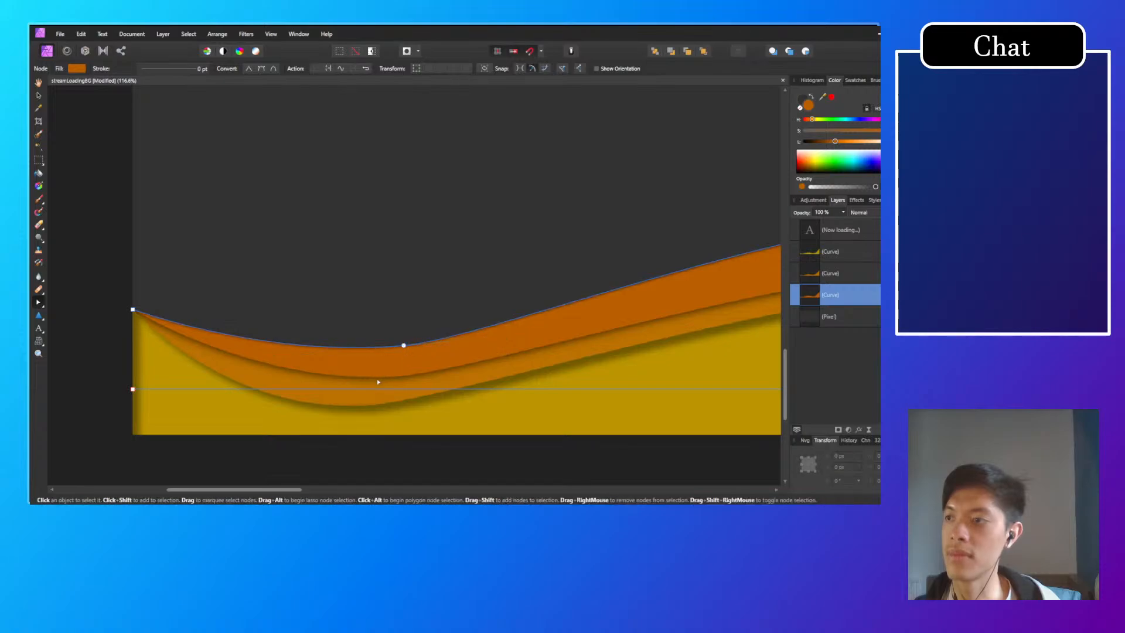
pyautogui.click(365, 391)
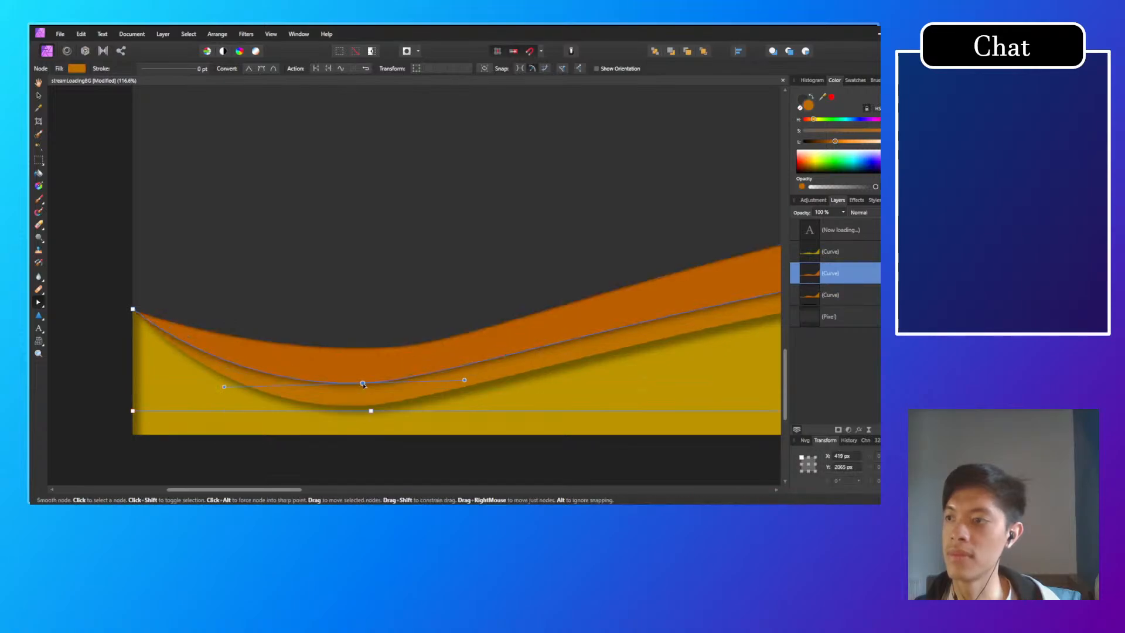
pyautogui.click(395, 350)
pyautogui.moveTo(404, 345); pyautogui.dragTo(377, 357)
pyautogui.moveTo(479, 348); pyautogui.dragTo(476, 356)
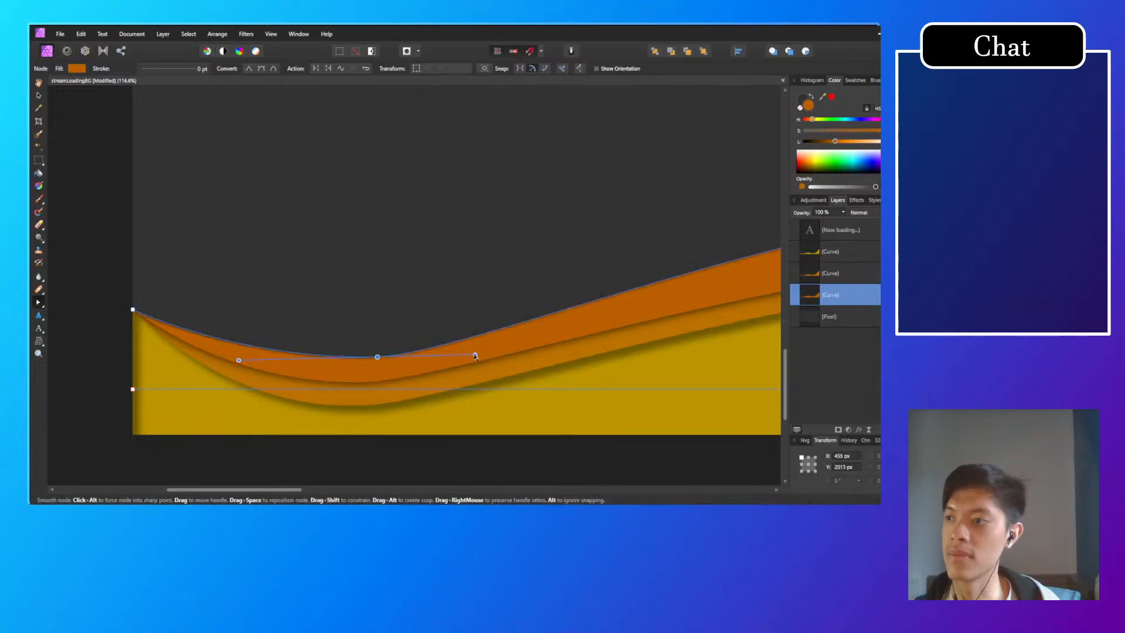
pyautogui.click(201, 308)
# Step: Lengthen the left handle of the back dark orange wave's crest node at about X 1781 px, Y 1752 px
pyautogui.scroll(-5, 404, 351)
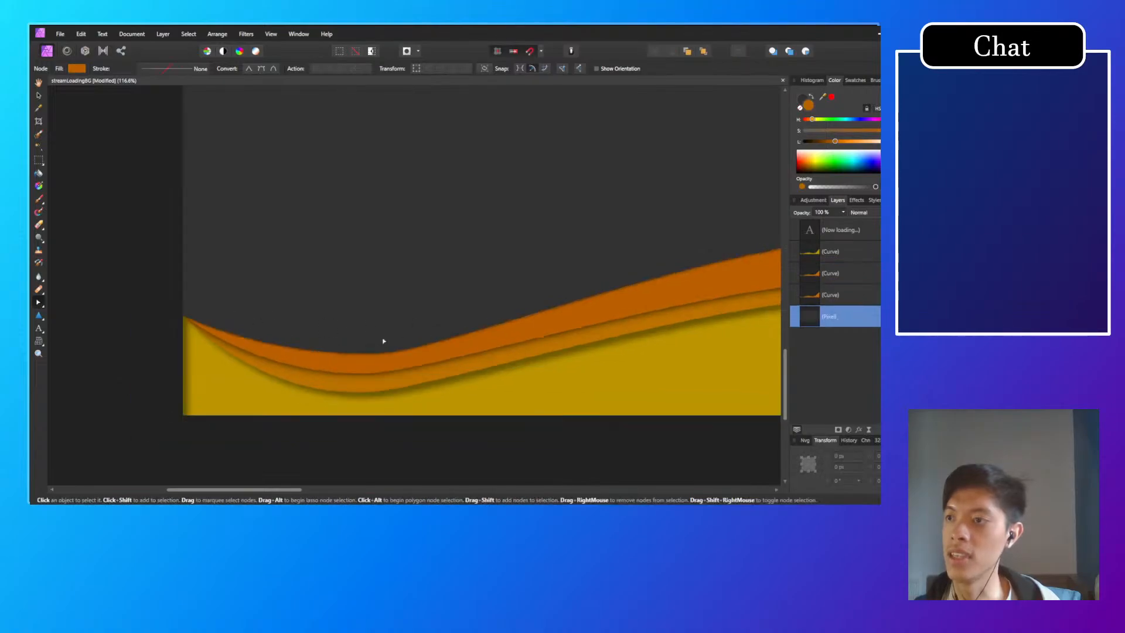
pyautogui.scroll(-2, 499, 391)
pyautogui.moveTo(512, 414); pyautogui.dragTo(426, 409)
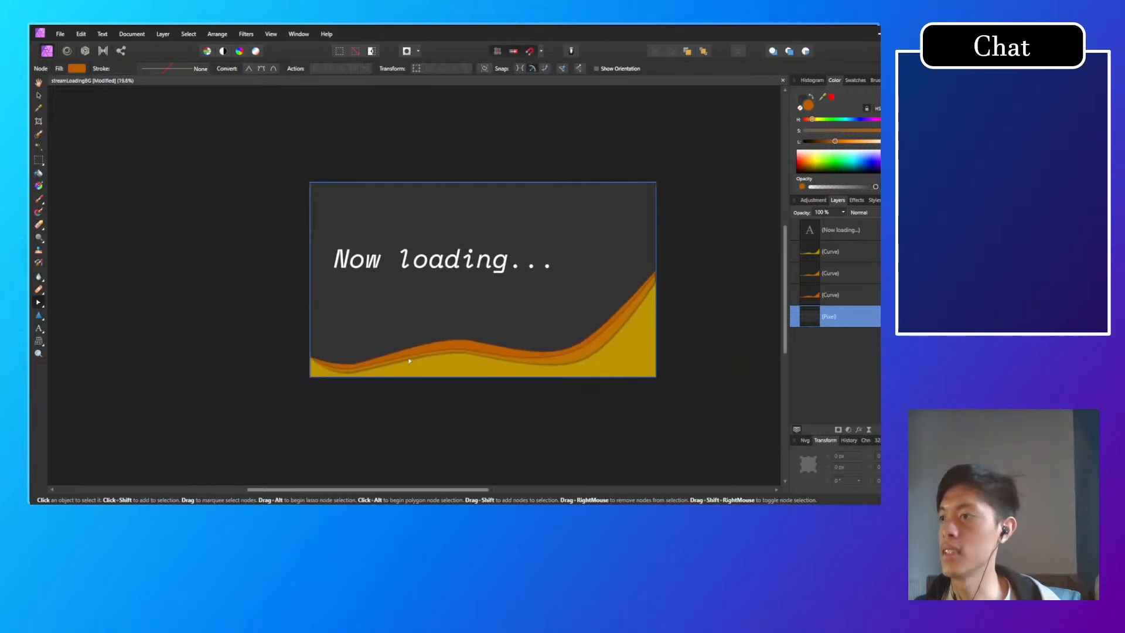
pyautogui.scroll(4, 410, 358)
pyautogui.click(417, 358)
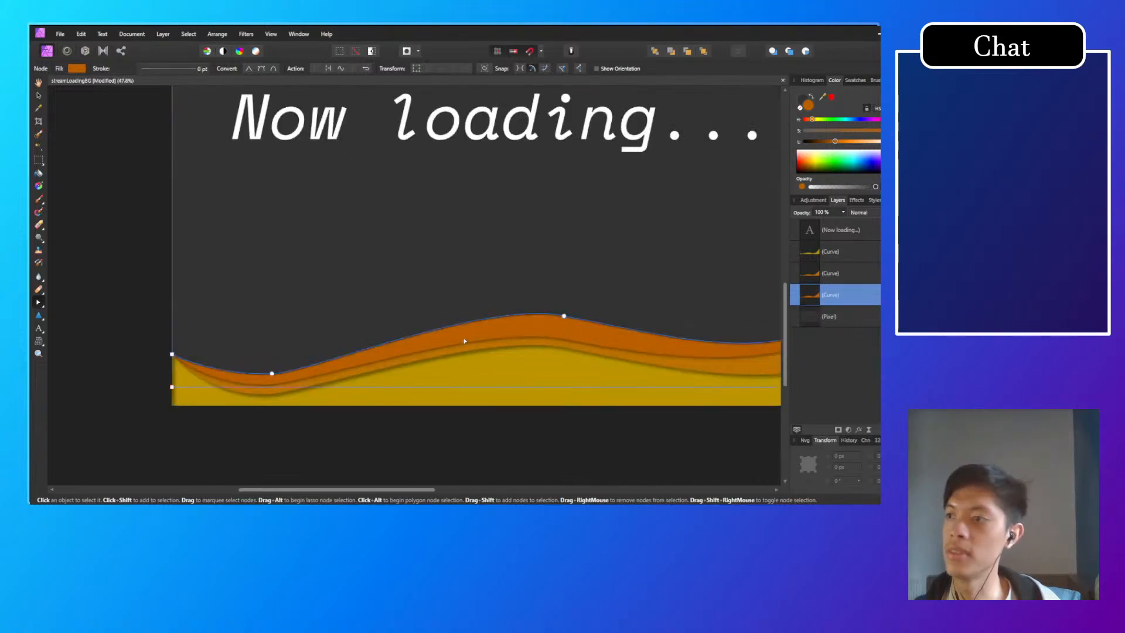
pyautogui.click(565, 317)
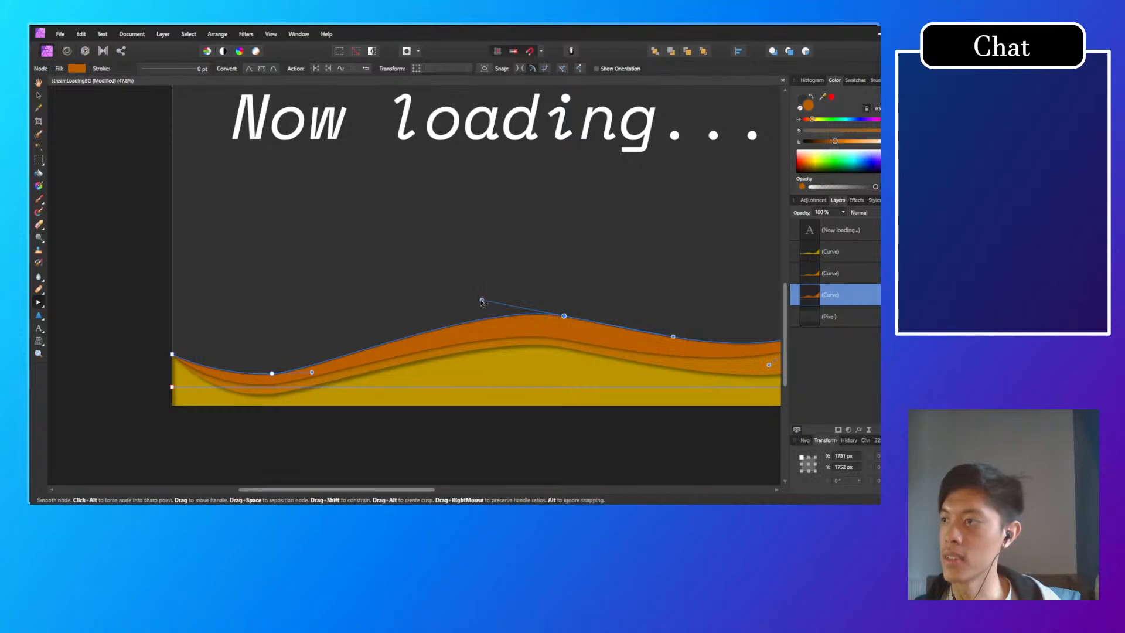
pyautogui.moveTo(483, 300); pyautogui.dragTo(458, 301)
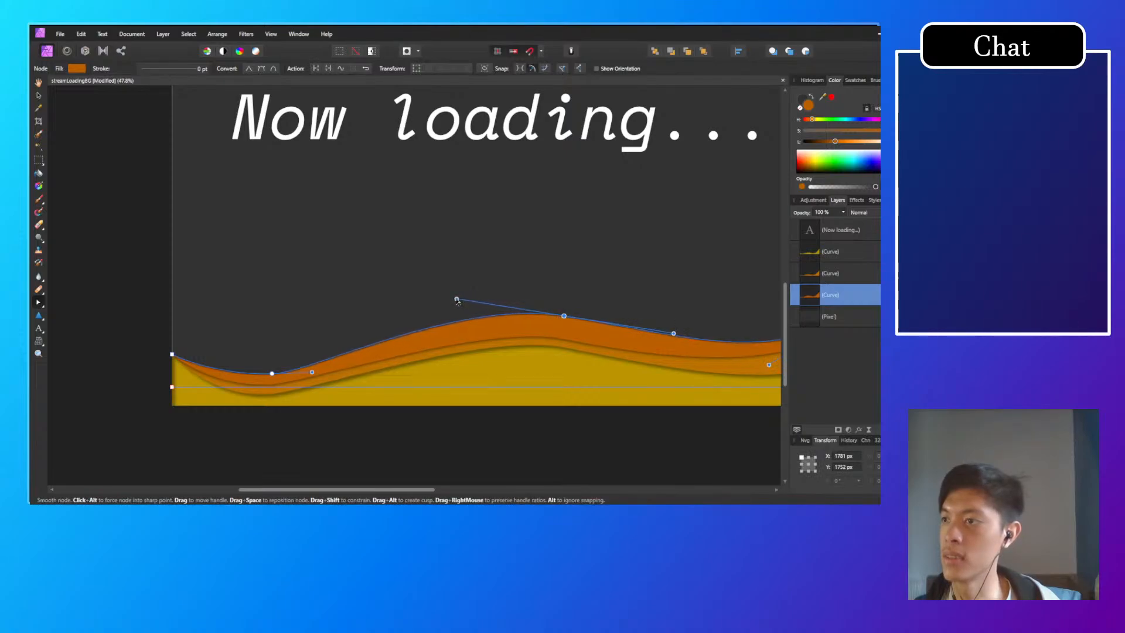
# Step: Try adding a node beside the back orange wave's left trough and shortening the trough node's right handle, and undo both changes
pyautogui.click(292, 370)
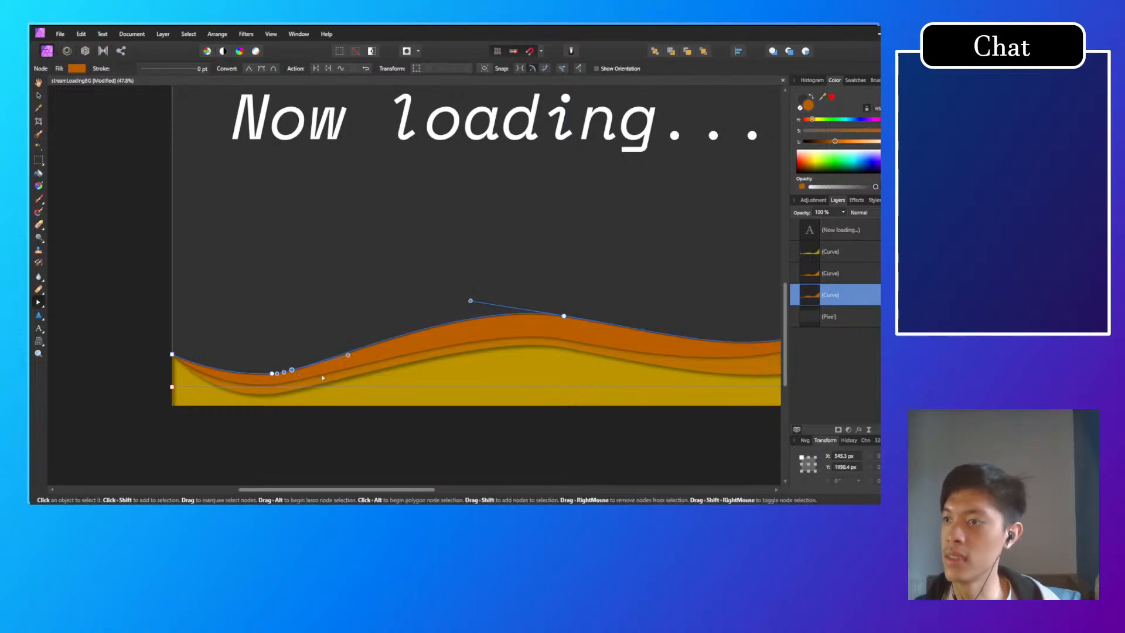
pyautogui.hotkey('ctrl', 'z')
pyautogui.moveTo(312, 374)
pyautogui.mouseDown()
pyautogui.moveTo(322, 374)
pyautogui.moveTo(305, 372)
pyautogui.mouseUp()
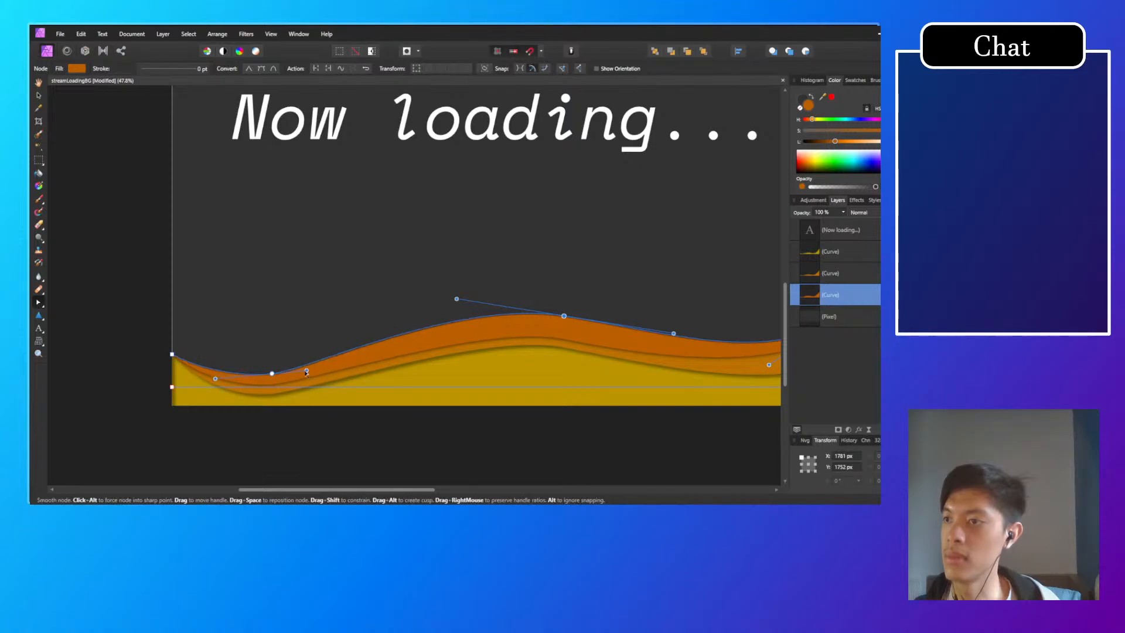
pyautogui.click(273, 374)
pyautogui.click(329, 437)
pyautogui.click(304, 396)
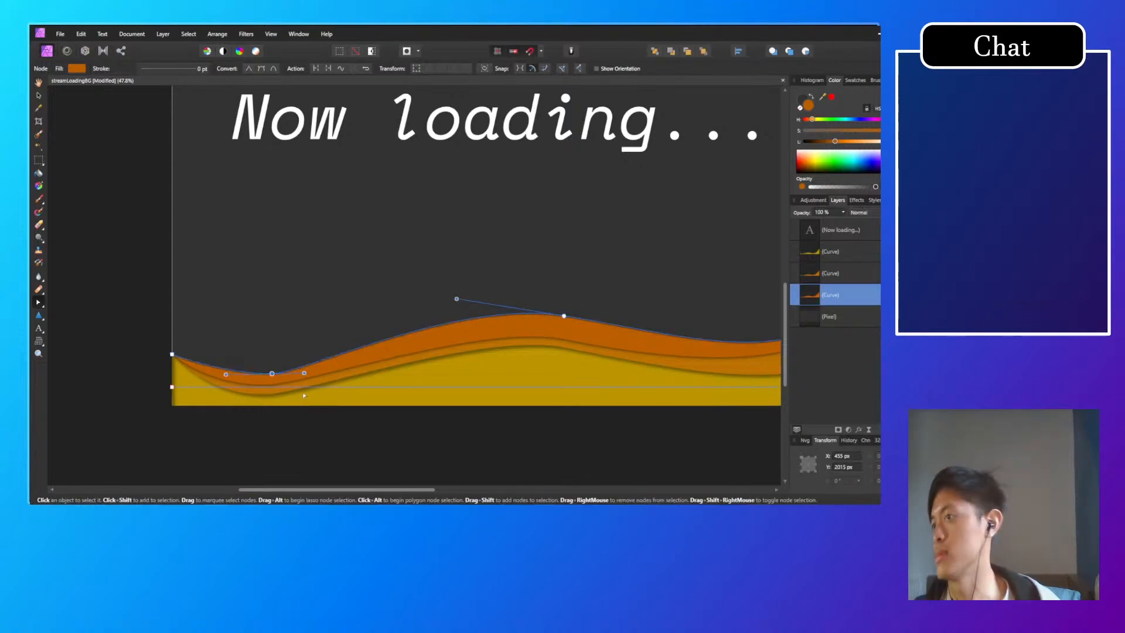
pyautogui.click(281, 376)
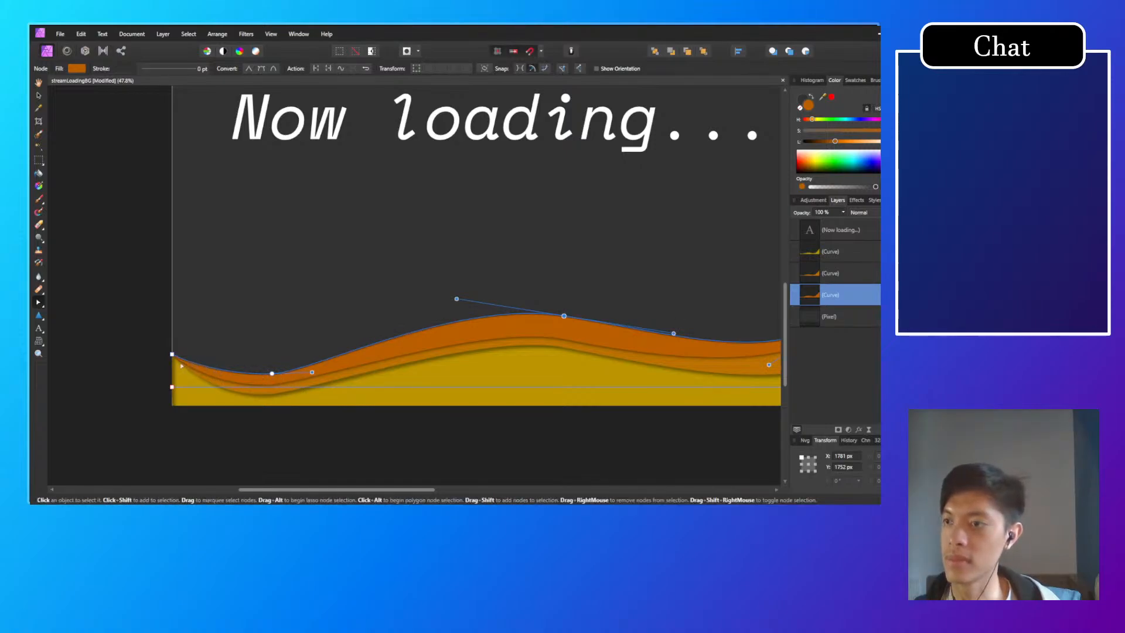
# Step: Raise the right handle of the back dark orange wave's left trough node slightly and deselect the wave
pyautogui.scroll(2, 268, 376)
pyautogui.scroll(3, 293, 405)
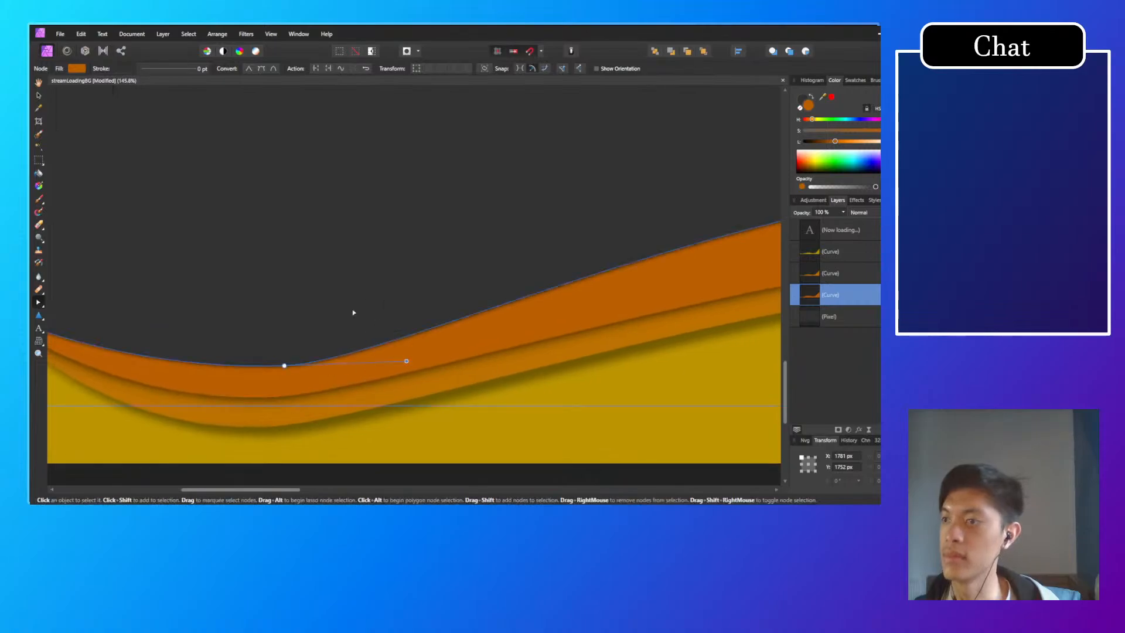
pyautogui.moveTo(407, 361); pyautogui.dragTo(407, 355)
pyautogui.click(371, 480)
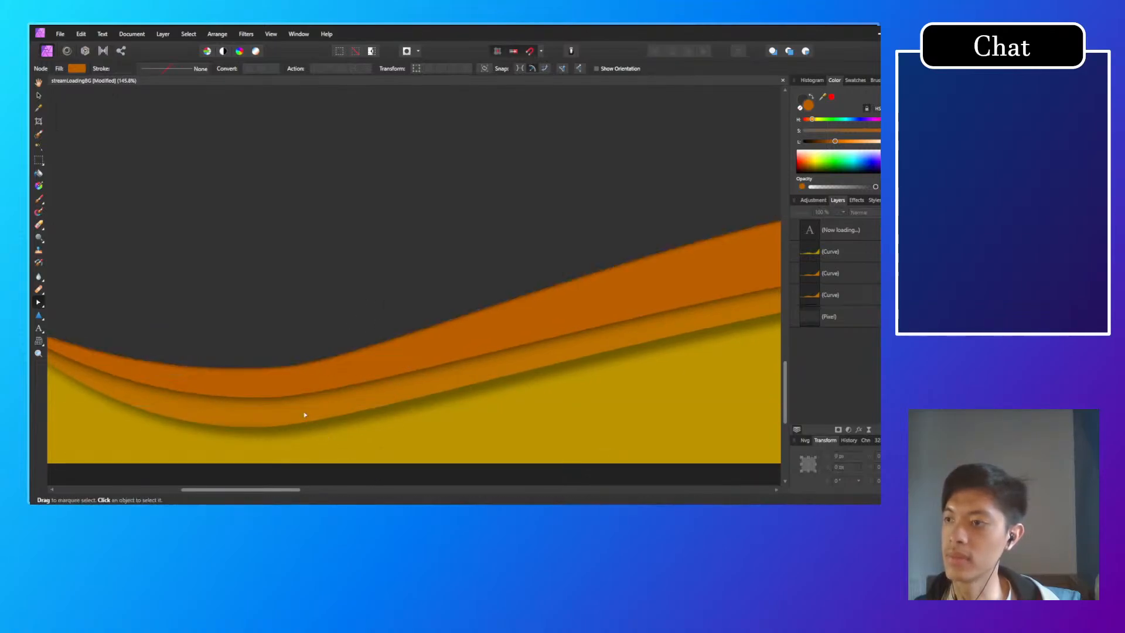
# Step: Move the middle orange wave's left trough node slightly right to about X 466 px, Y 2060 px and deselect the wave
pyautogui.scroll(-4, 319, 405)
pyautogui.click(329, 402)
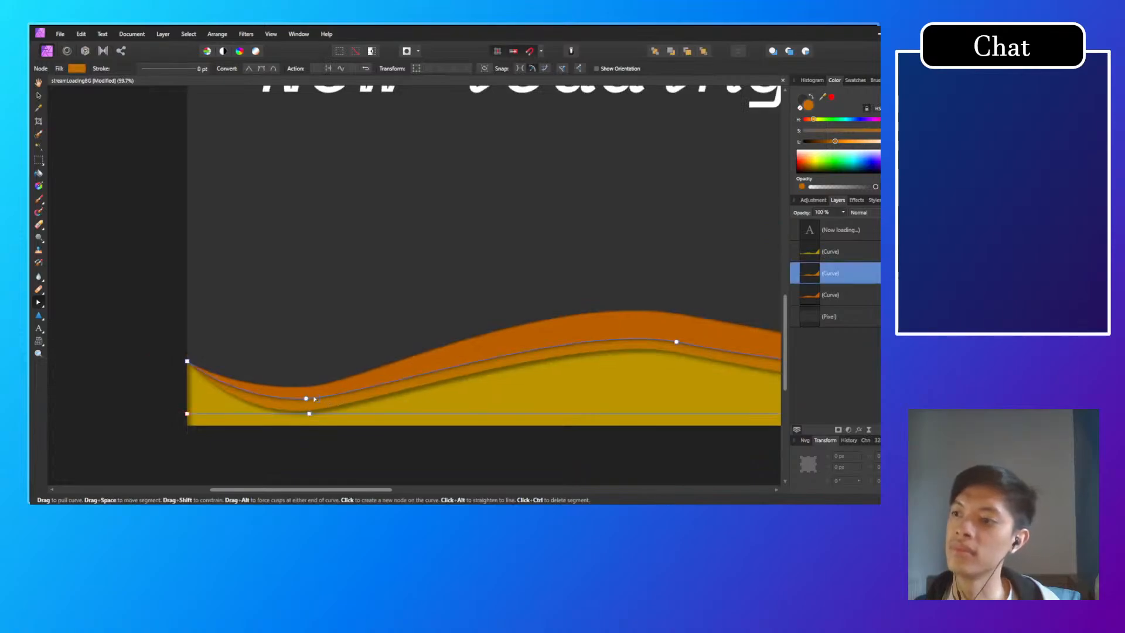
pyautogui.click(321, 396)
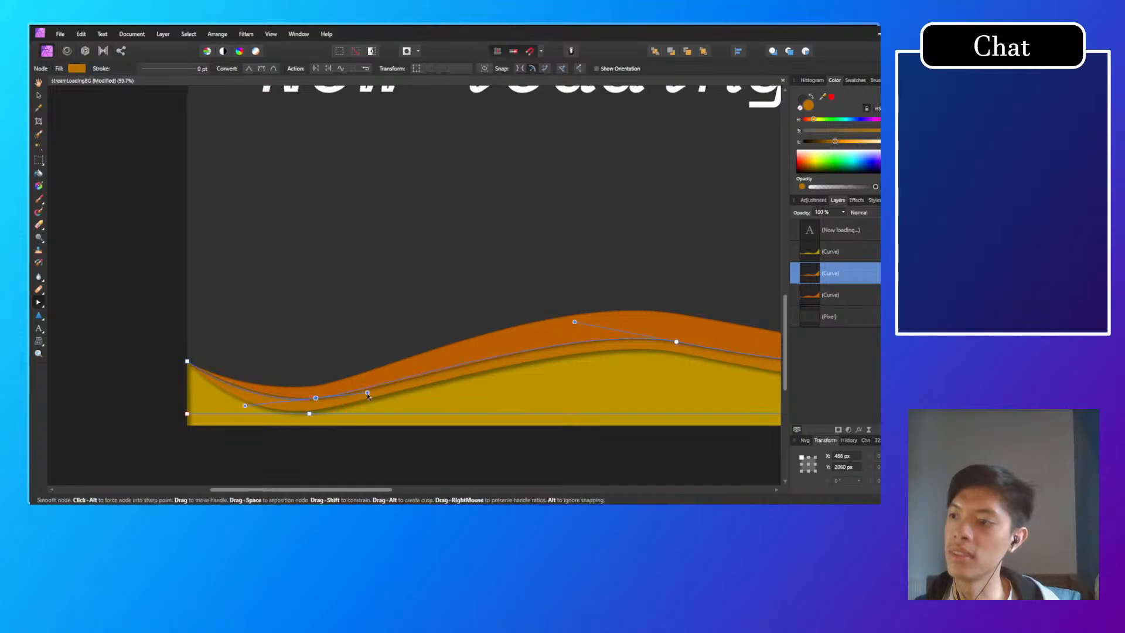
pyautogui.click(370, 449)
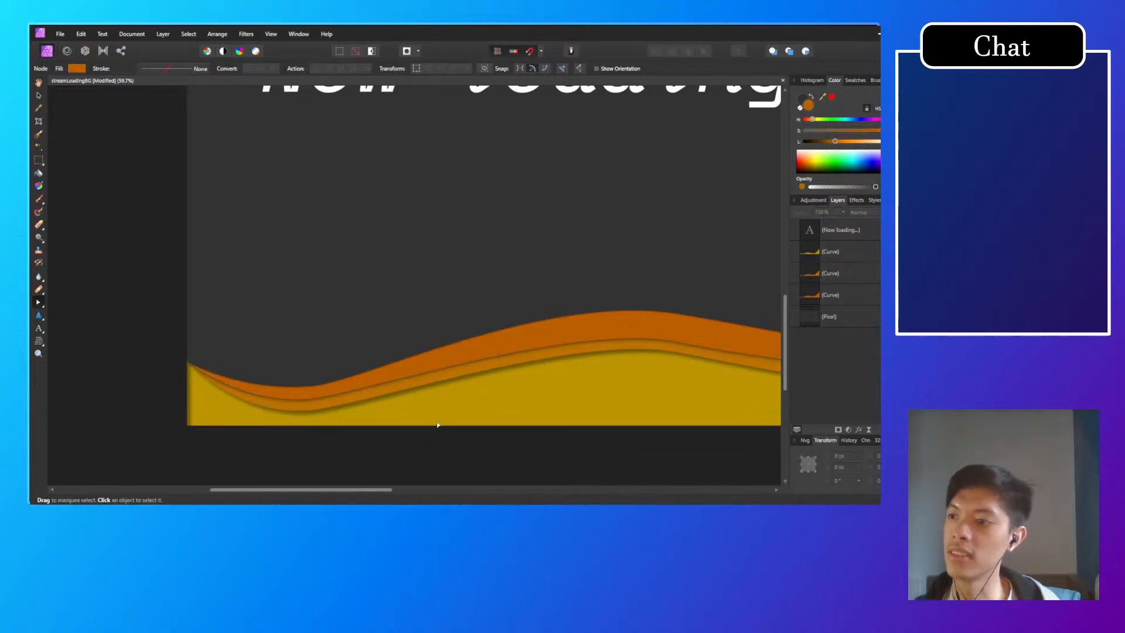
# Step: Raise the middle orange wave's crest node to about X 1756 px, Y 1833 px and deselect the wave
pyautogui.moveTo(458, 405); pyautogui.dragTo(329, 420)
pyautogui.moveTo(559, 380); pyautogui.dragTo(453, 384)
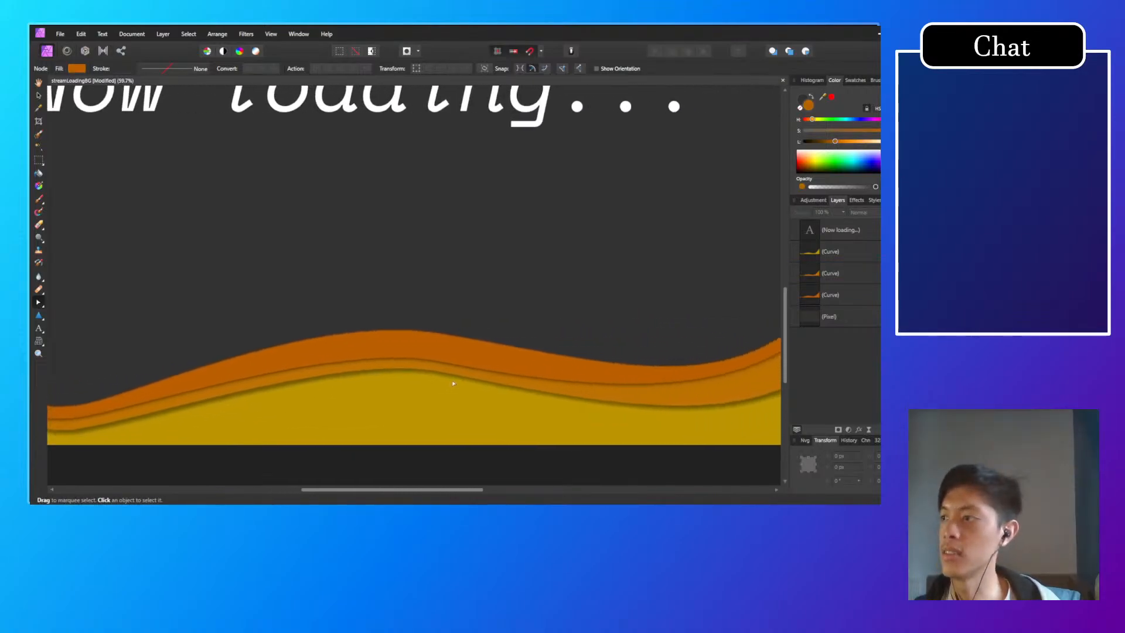
pyautogui.scroll(-1, 462, 382)
pyautogui.scroll(-4, 462, 382)
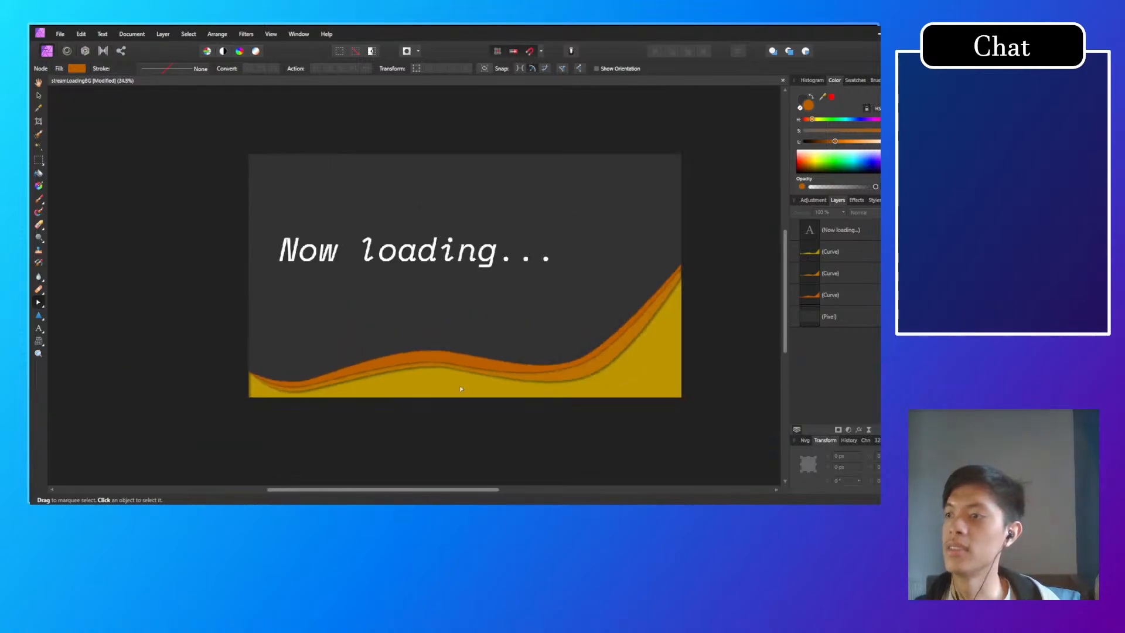
pyautogui.scroll(6, 440, 394)
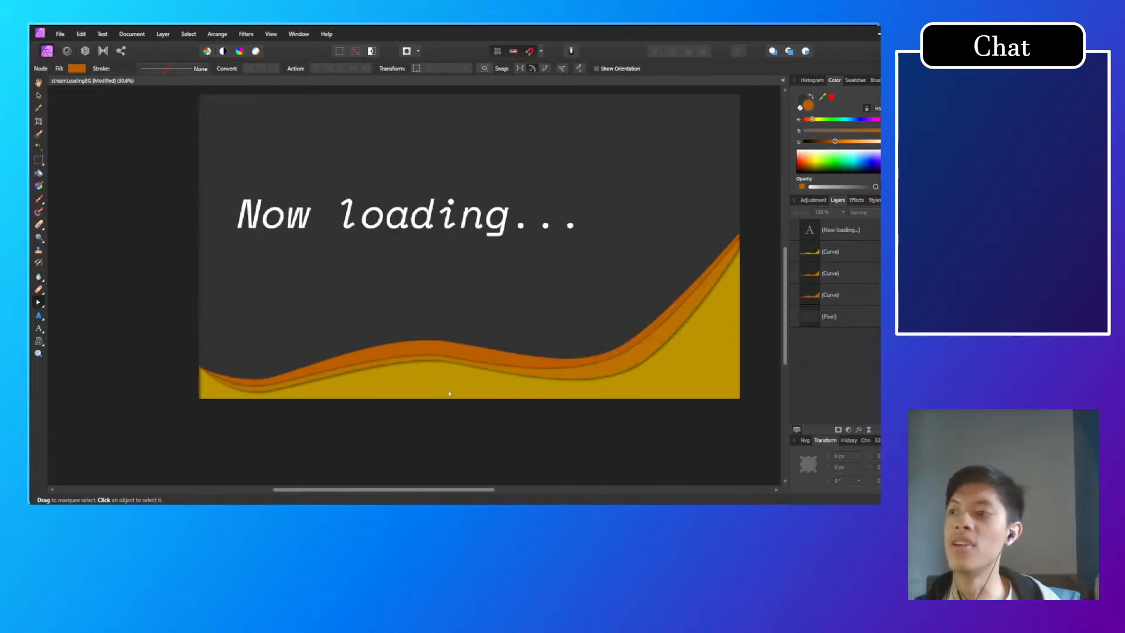
pyautogui.click(437, 303)
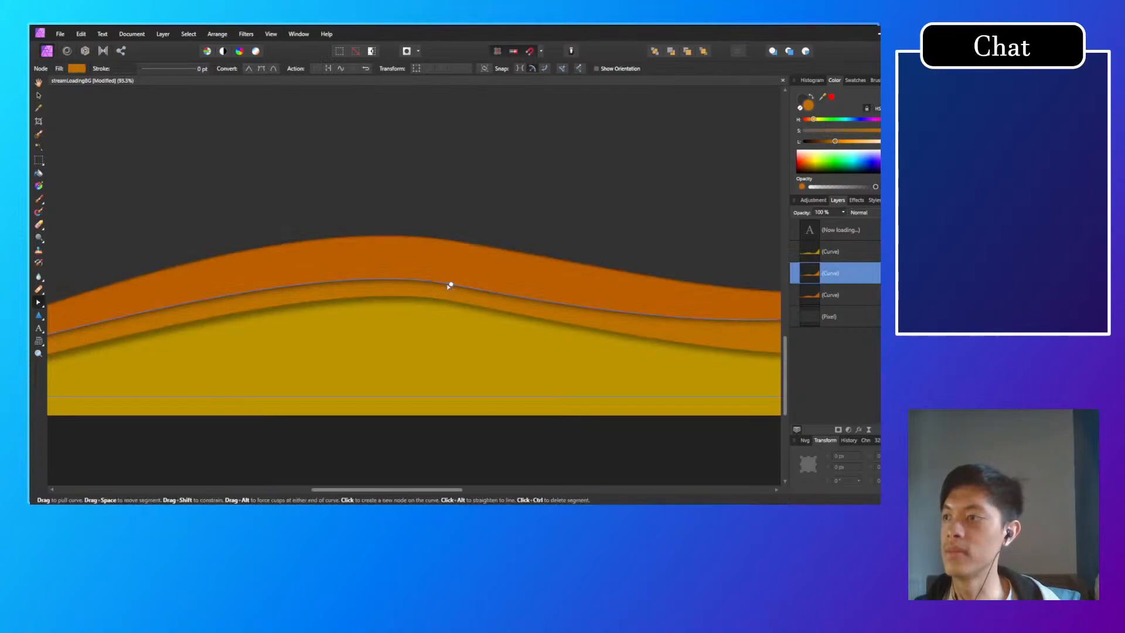
pyautogui.moveTo(447, 282); pyautogui.dragTo(445, 279)
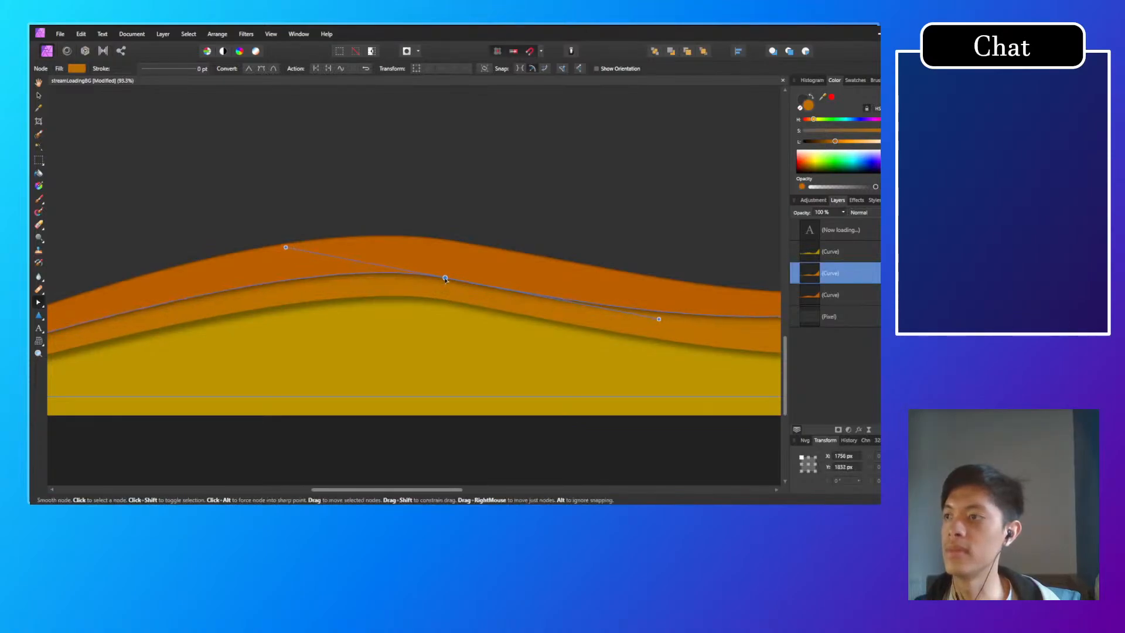
pyautogui.click(409, 447)
pyautogui.scroll(-4, 453, 430)
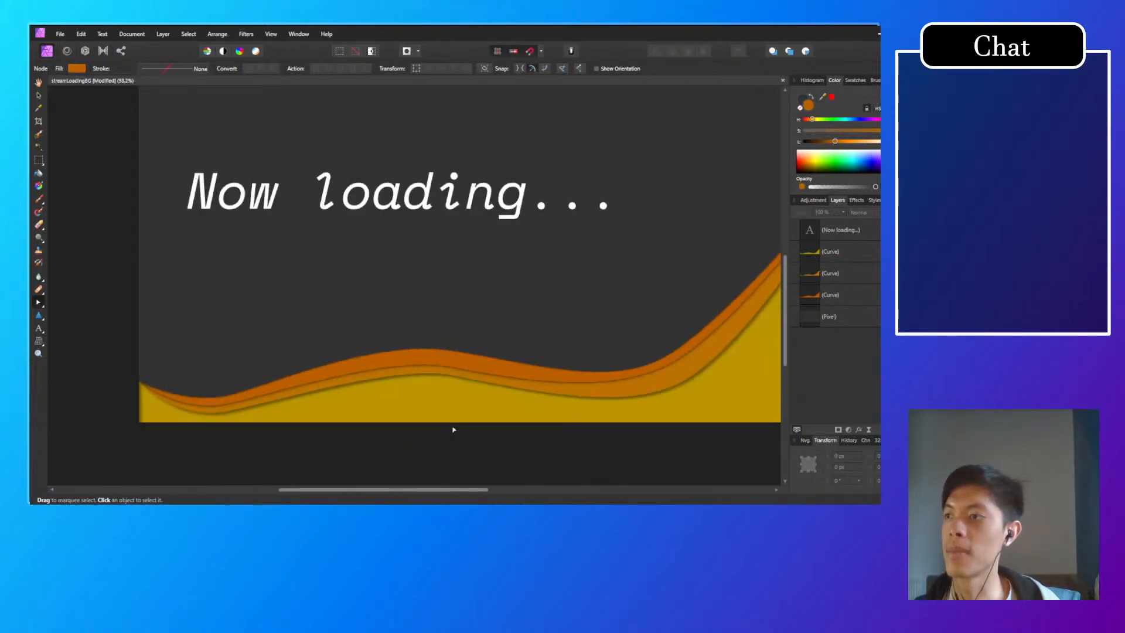
pyautogui.scroll(-3, 452, 437)
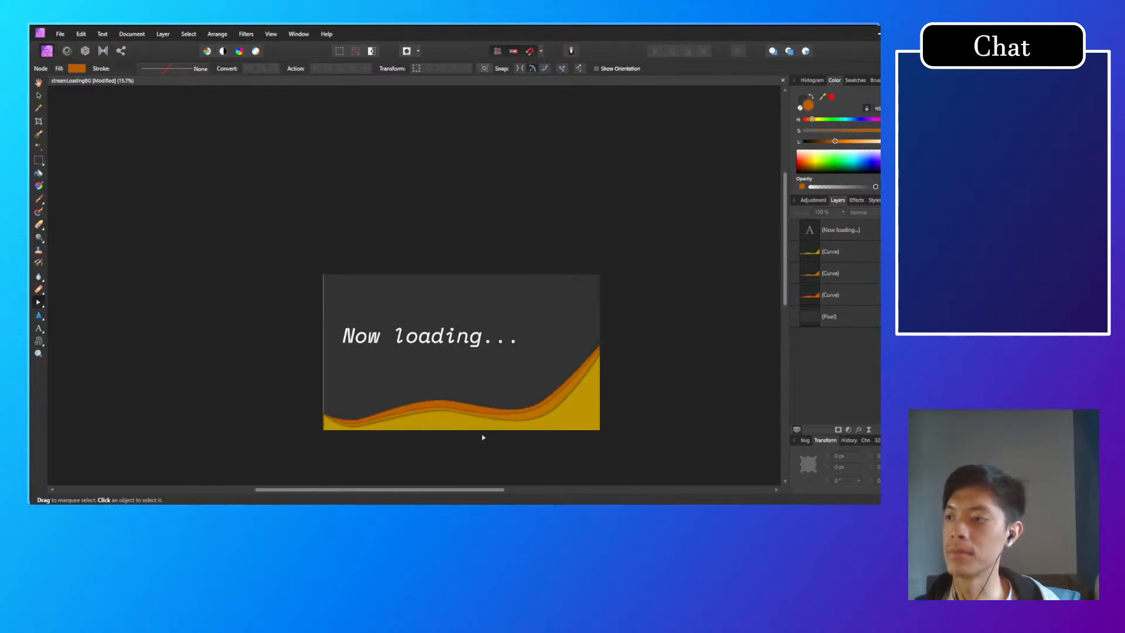
pyautogui.scroll(3, 517, 442)
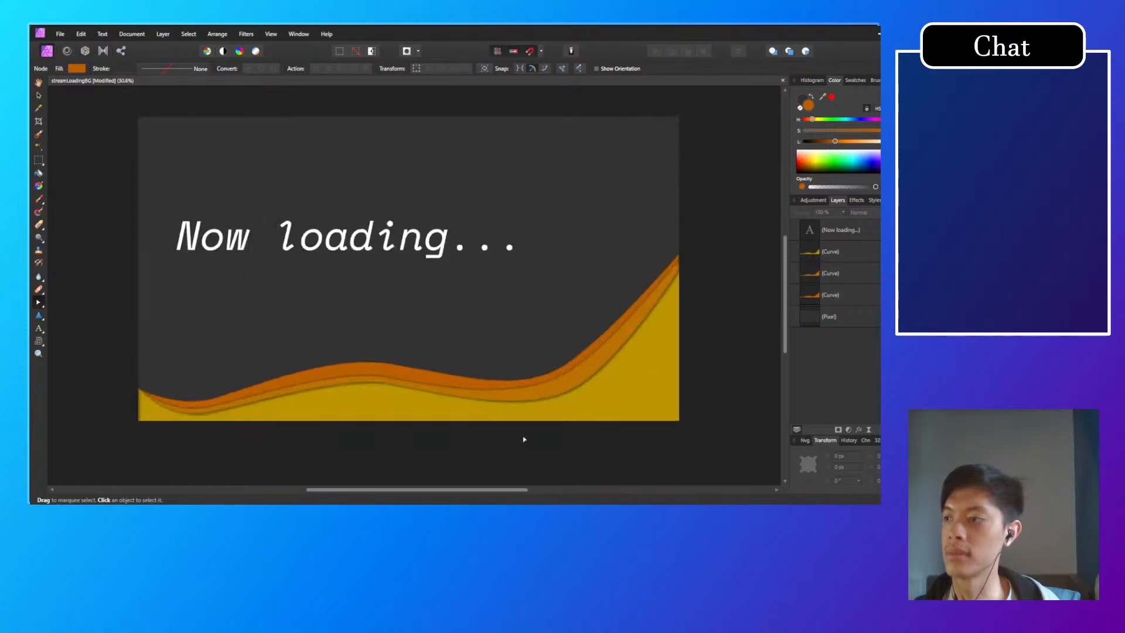
pyautogui.scroll(-3, 502, 428)
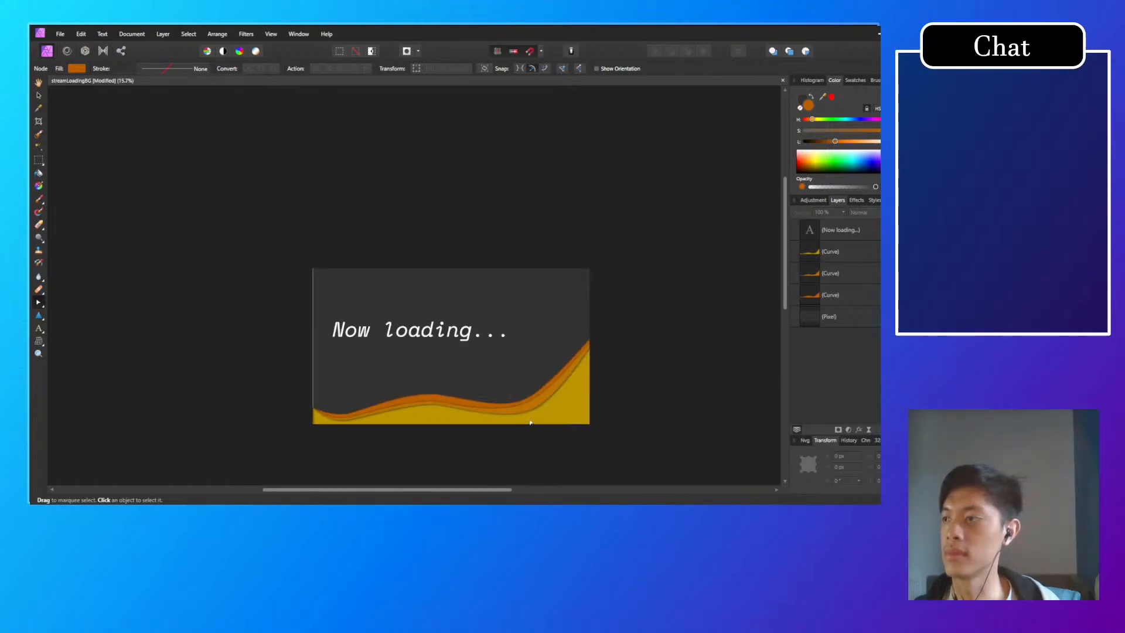
pyautogui.scroll(7, 380, 414)
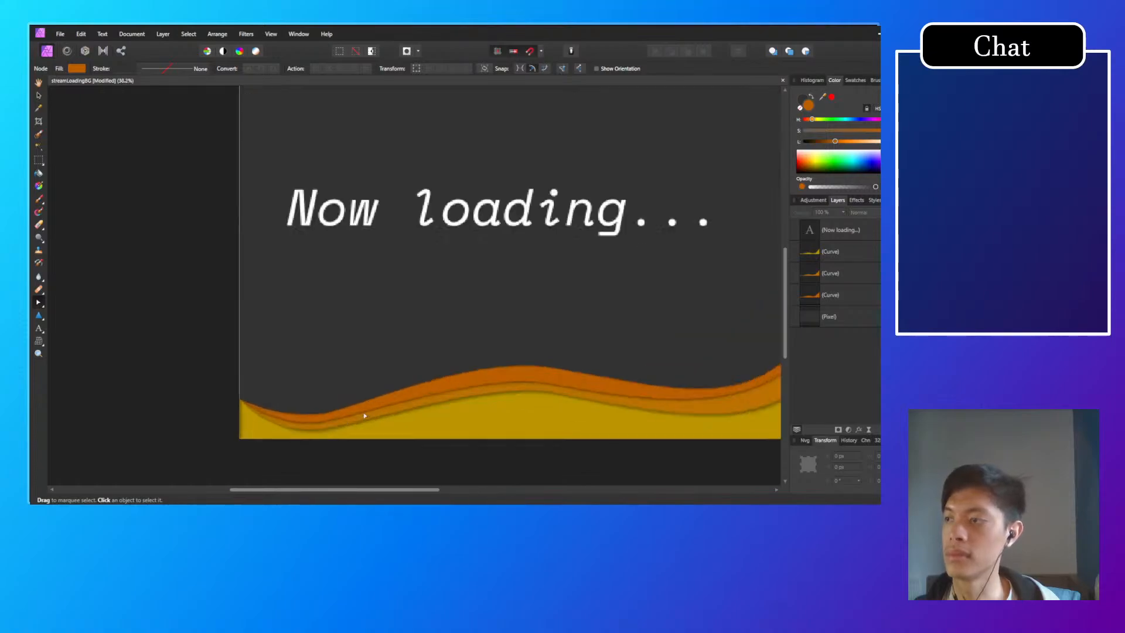
# Step: Lower the middle orange wave's left trough node to about X 464 px, Y 2073 px and deselect the wave
pyautogui.scroll(4, 352, 415)
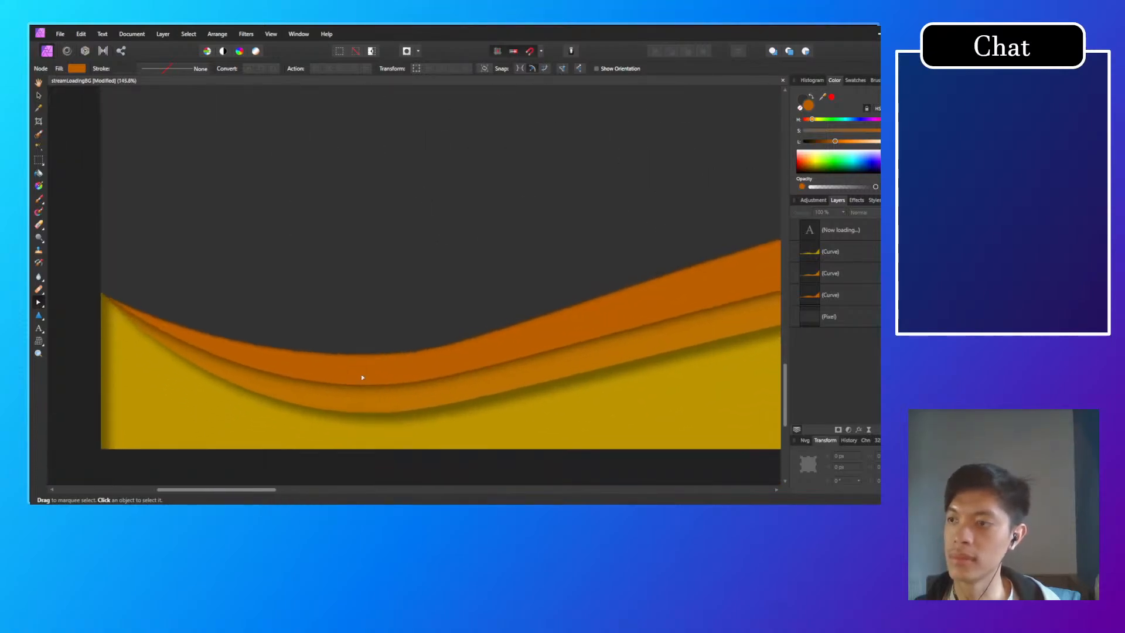
pyautogui.click(377, 389)
pyautogui.click(385, 389)
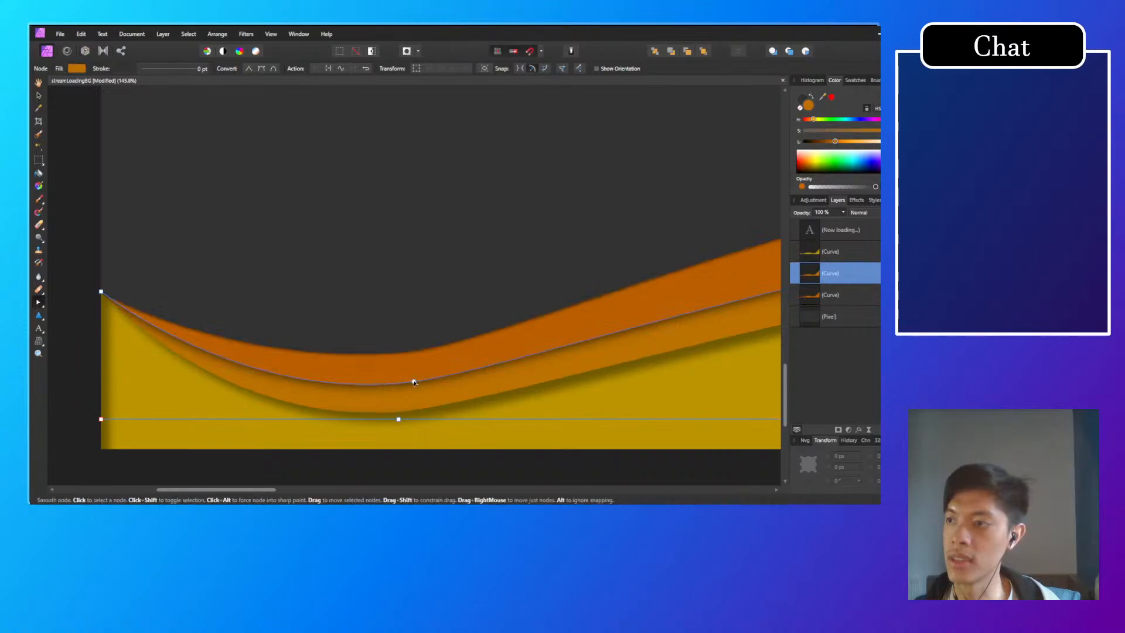
pyautogui.moveTo(413, 386)
pyautogui.mouseDown()
pyautogui.moveTo(412, 412)
pyautogui.moveTo(413, 387)
pyautogui.mouseUp()
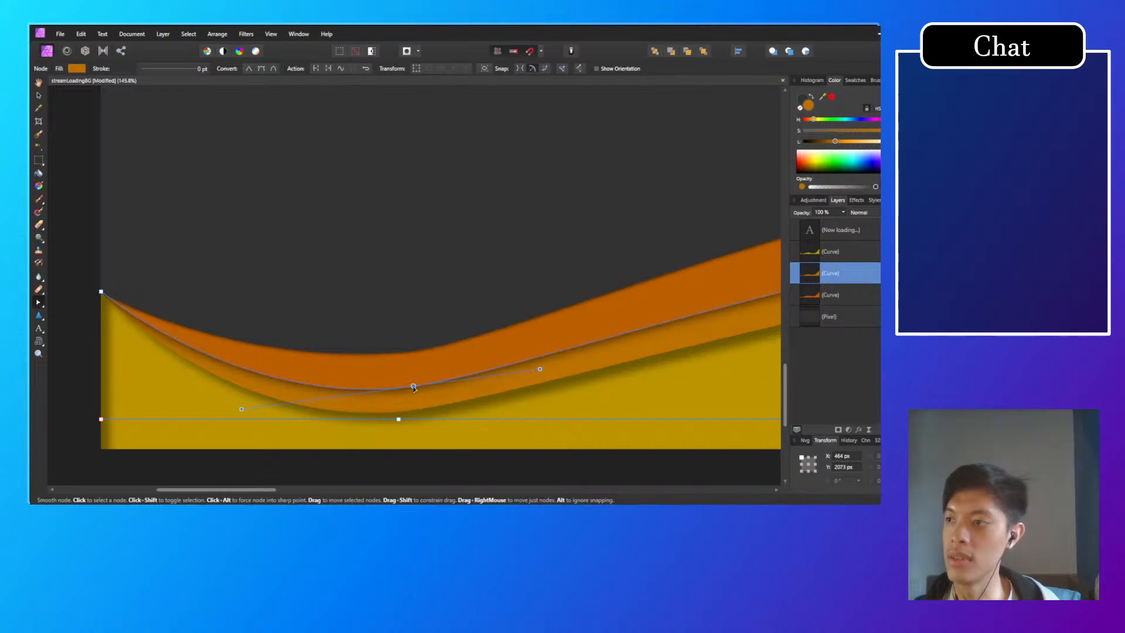
pyautogui.click(394, 410)
pyautogui.scroll(-5, 457, 424)
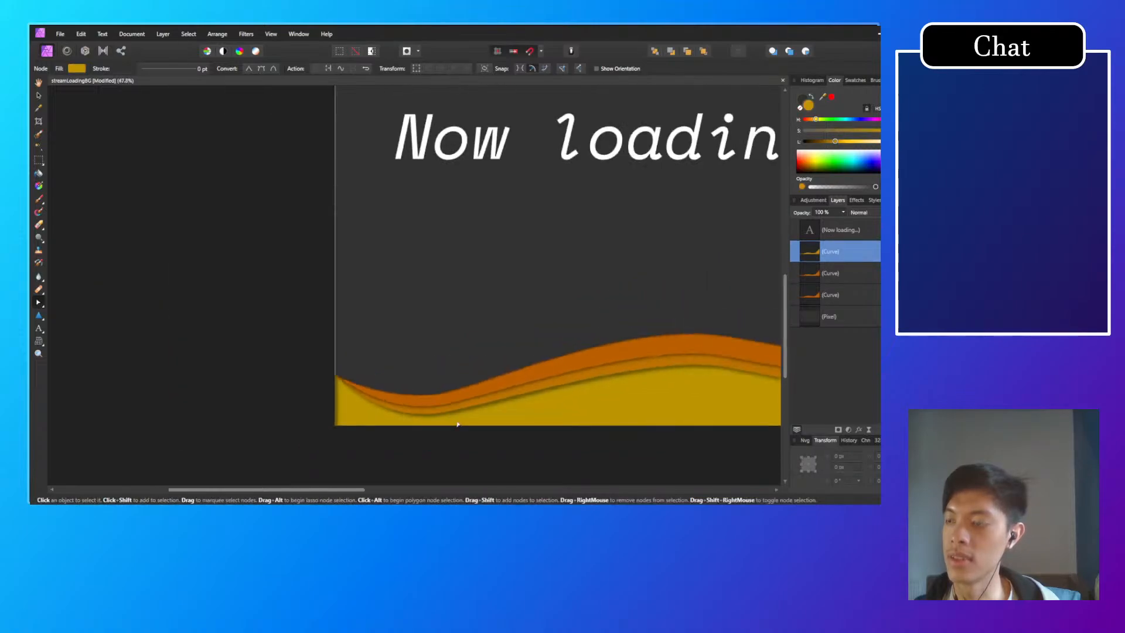
pyautogui.click(485, 445)
# Step: Lower the middle orange wave's node just right of its right trough to about X 3085 px, Y 1814 px and deselect the wave
pyautogui.moveTo(515, 445); pyautogui.dragTo(337, 446)
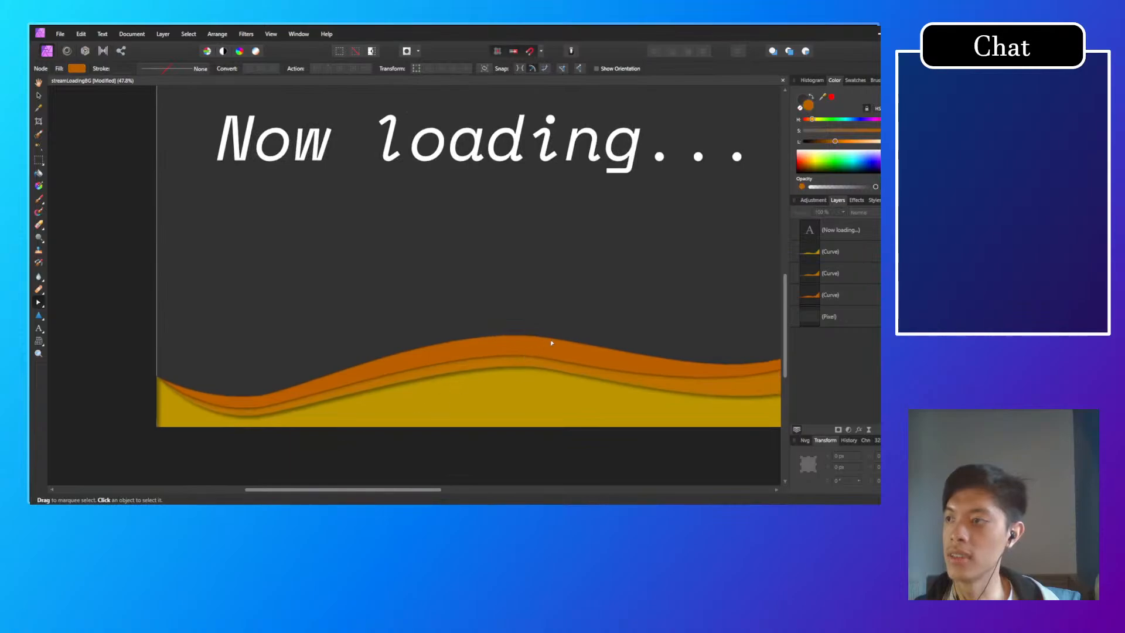
pyautogui.moveTo(551, 355); pyautogui.dragTo(358, 353)
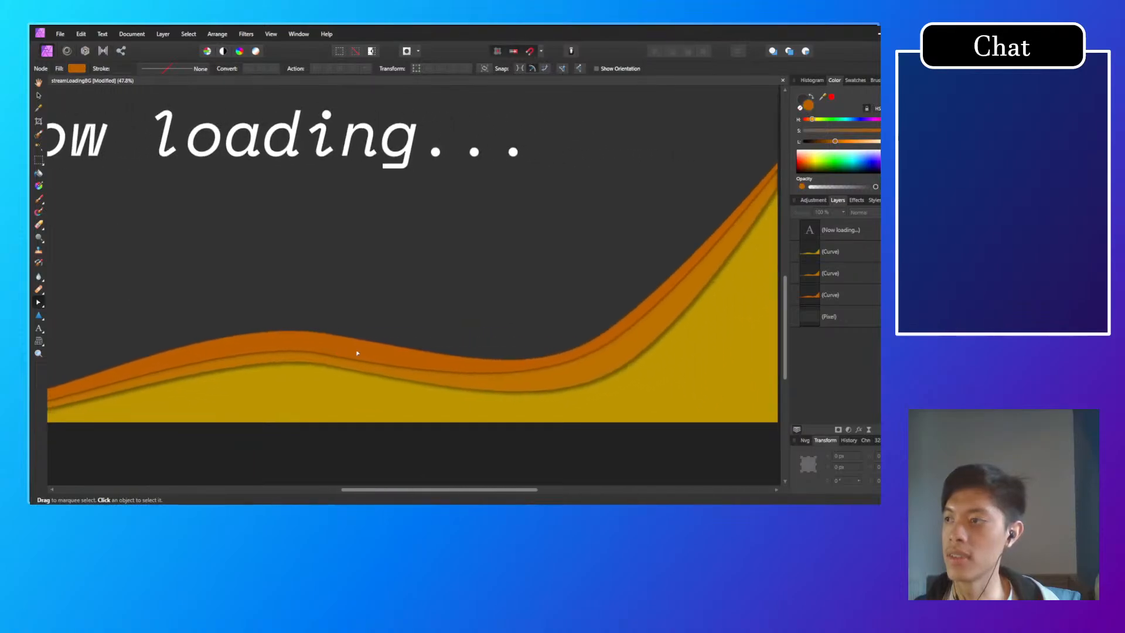
pyautogui.click(583, 355)
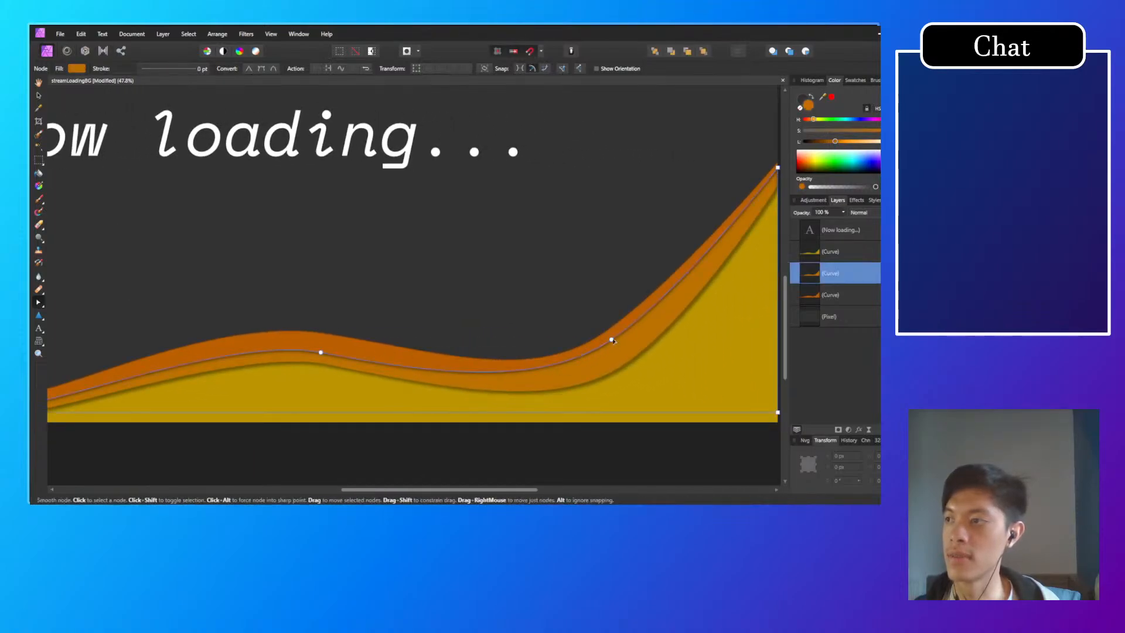
pyautogui.click(612, 341)
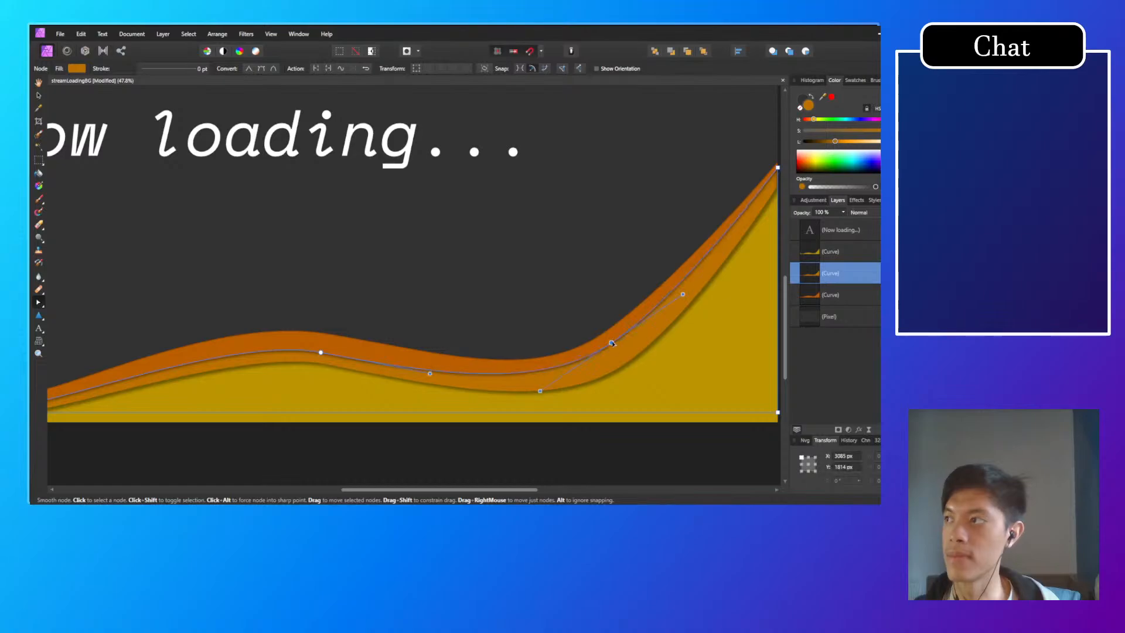
pyautogui.click(606, 281)
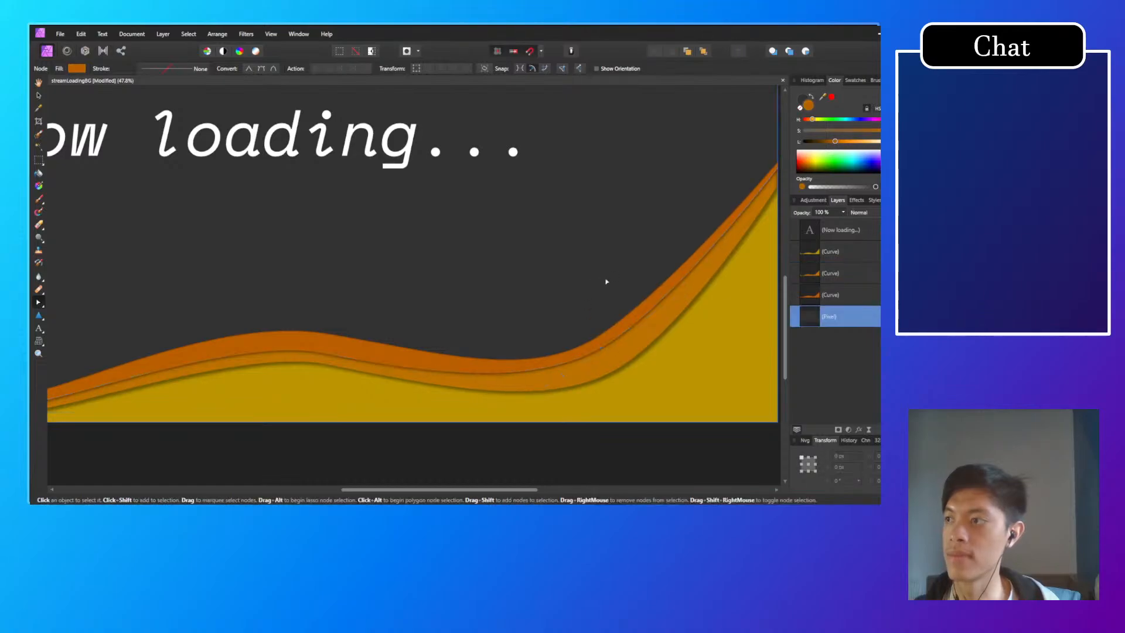
# Step: Lower the middle orange wave's right end node slightly along the canvas edge and deselect the wave
pyautogui.moveTo(657, 268); pyautogui.dragTo(406, 339)
pyautogui.click(525, 253)
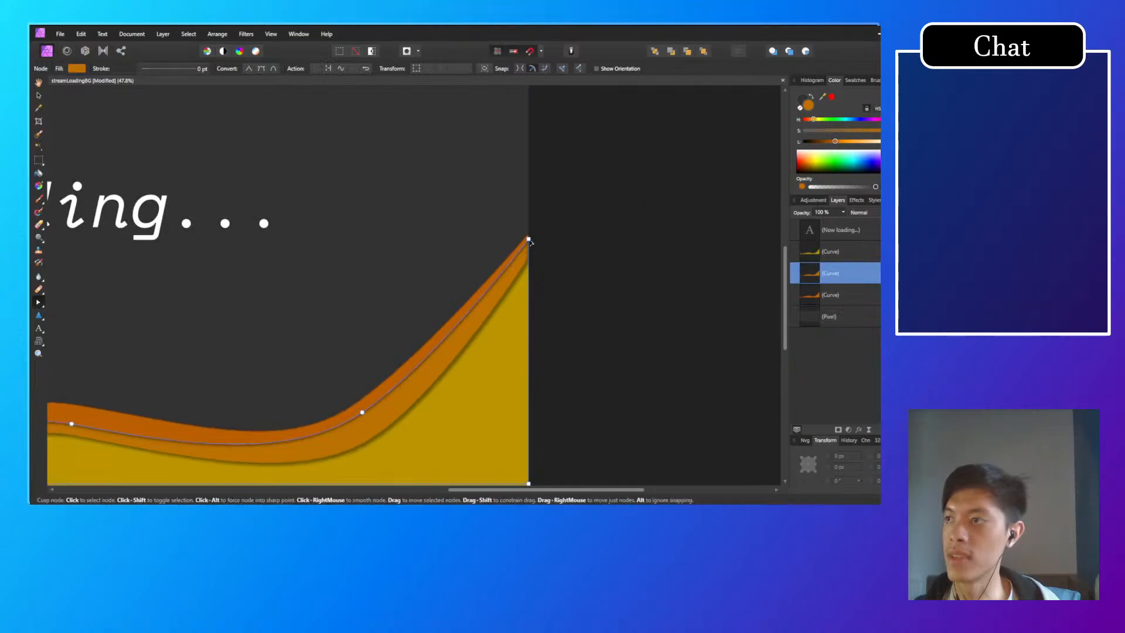
pyautogui.moveTo(528, 239)
pyautogui.mouseDown()
pyautogui.moveTo(529, 256)
pyautogui.moveTo(529, 238)
pyautogui.mouseUp()
pyautogui.click(602, 281)
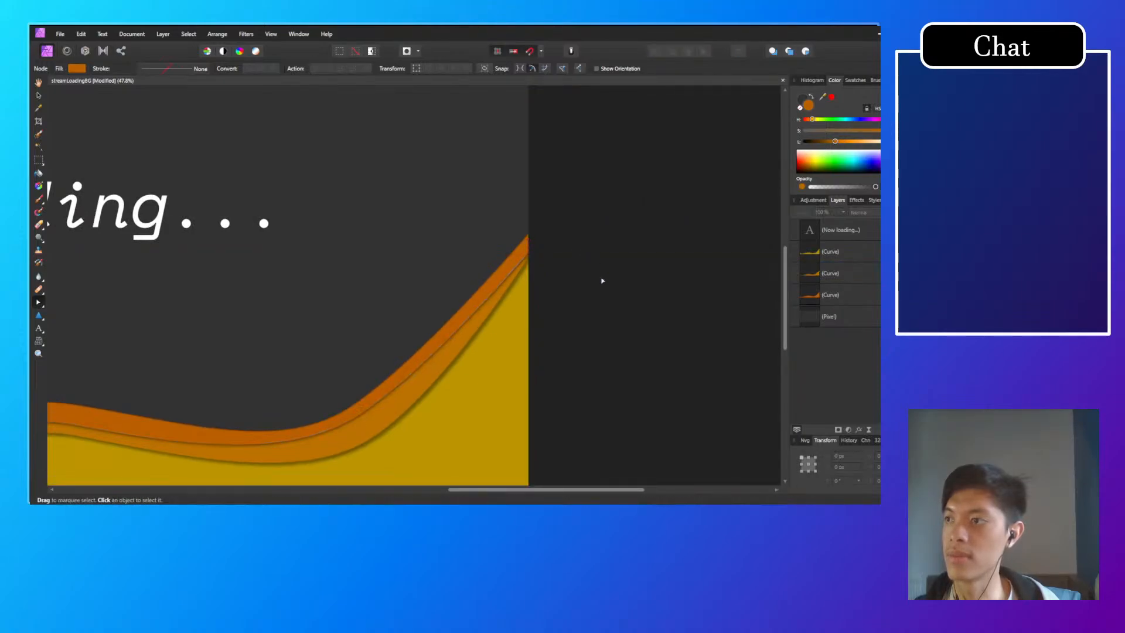
# Step: Raise the middle orange wave's right end node to about Y 1047 px along the canvas edge and deselect the wave
pyautogui.moveTo(427, 404); pyautogui.dragTo(582, 368)
pyautogui.click(680, 220)
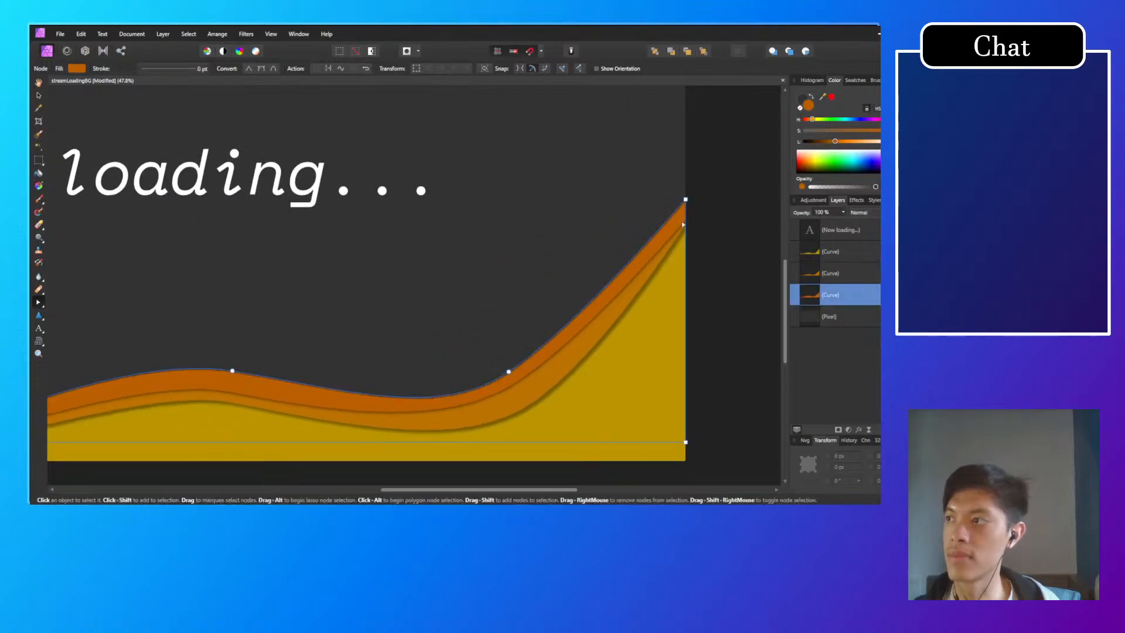
pyautogui.click(685, 223)
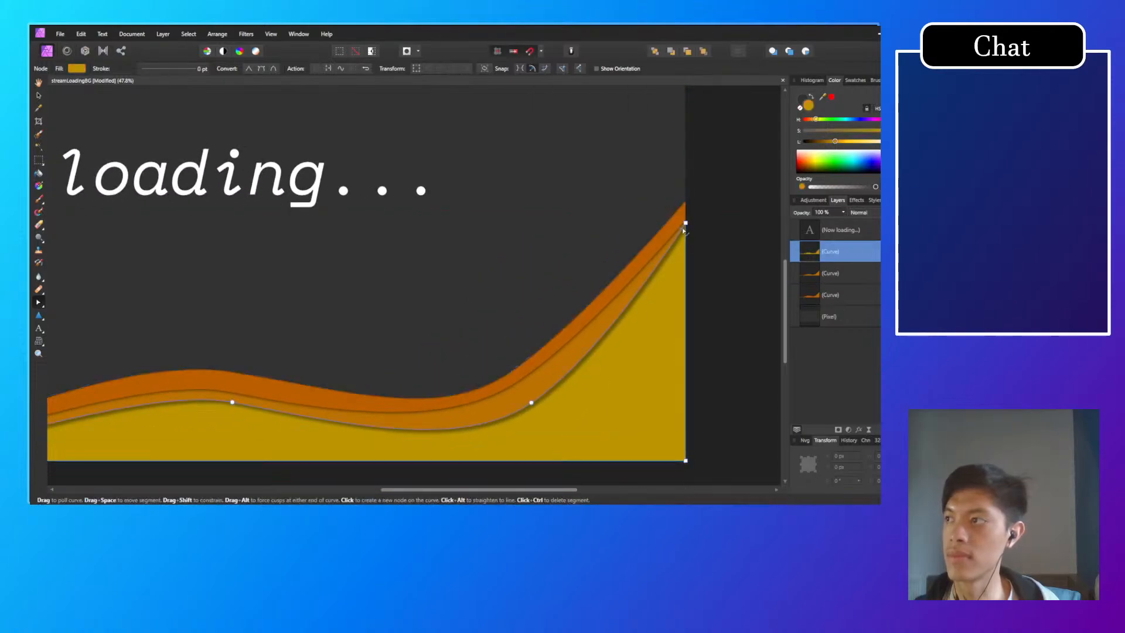
pyautogui.scroll(5, 684, 222)
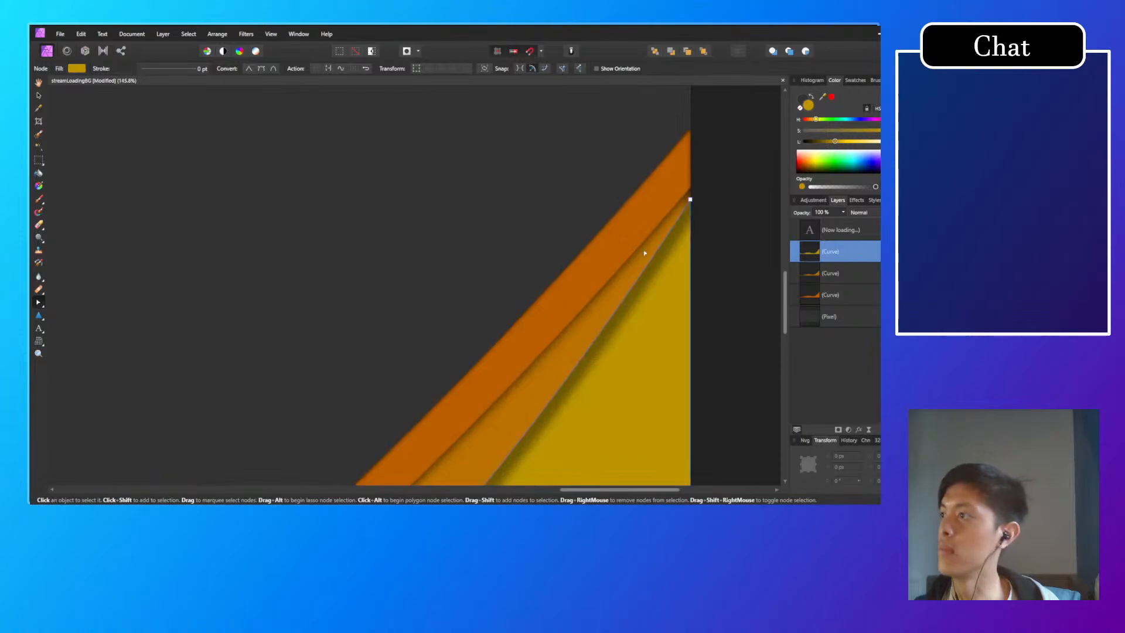
pyautogui.click(669, 223)
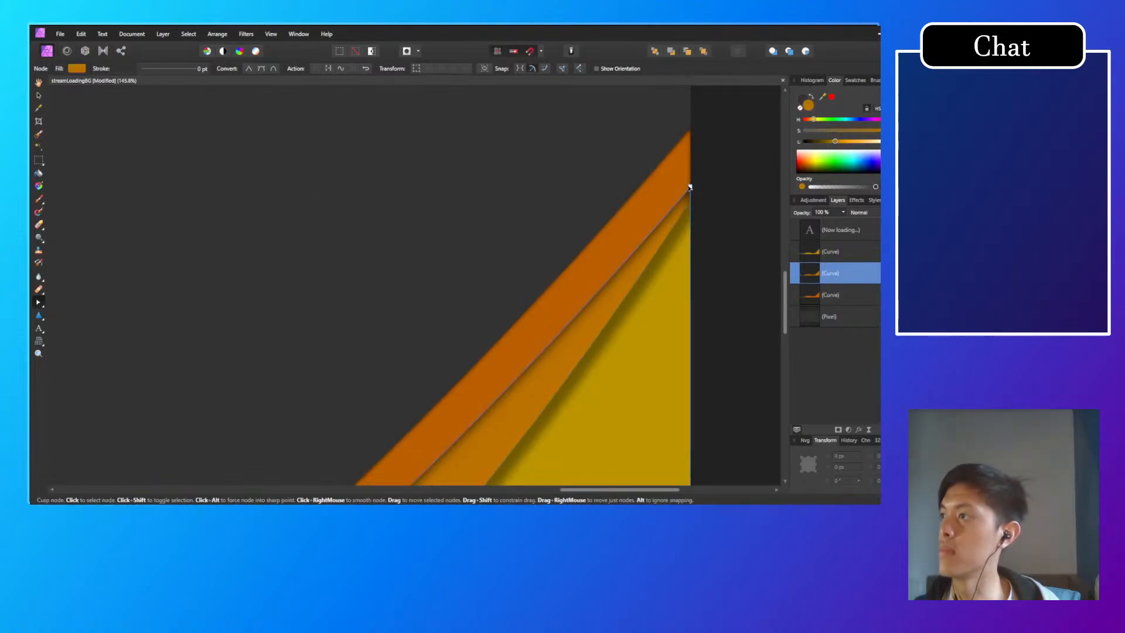
pyautogui.moveTo(691, 187); pyautogui.dragTo(692, 179)
pyautogui.click(700, 181)
pyautogui.scroll(-6, 490, 356)
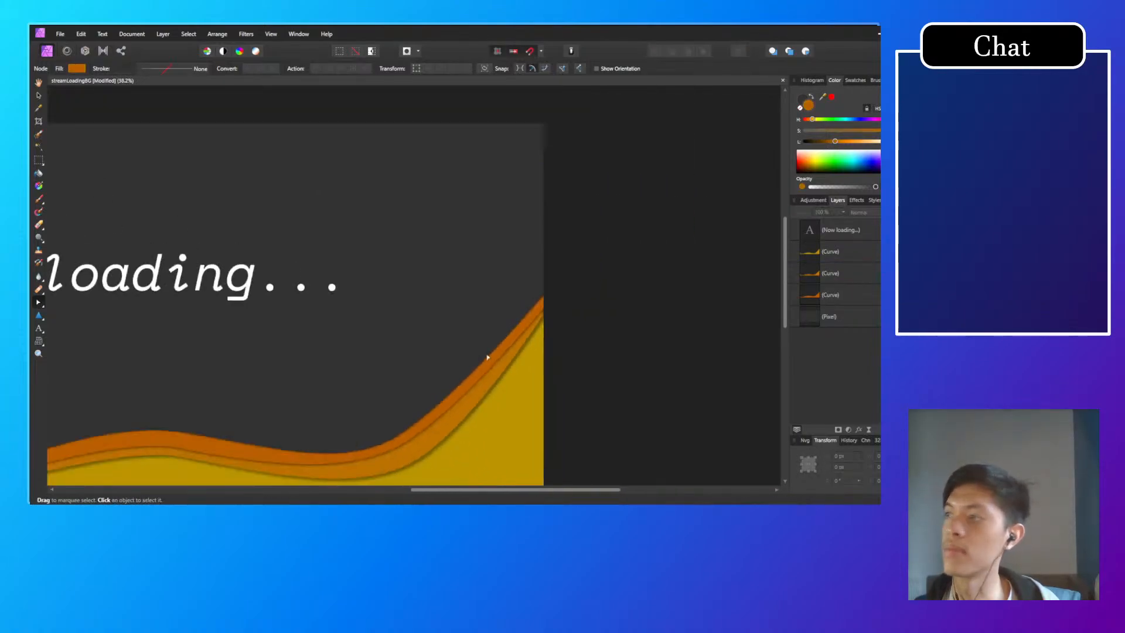
# Step: Lower the middle orange wave's node beside its right trough to about X 3085 px, Y 1849 px and deselect the wave
pyautogui.scroll(-3, 487, 356)
pyautogui.moveTo(402, 392); pyautogui.dragTo(512, 352)
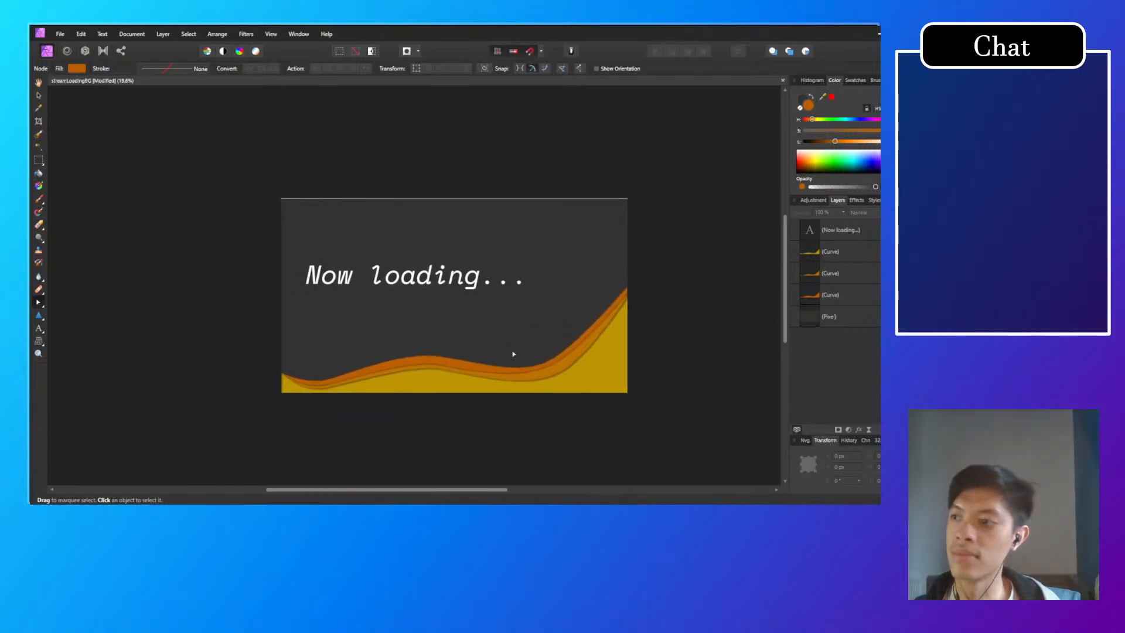
pyautogui.click(547, 369)
pyautogui.scroll(5, 546, 368)
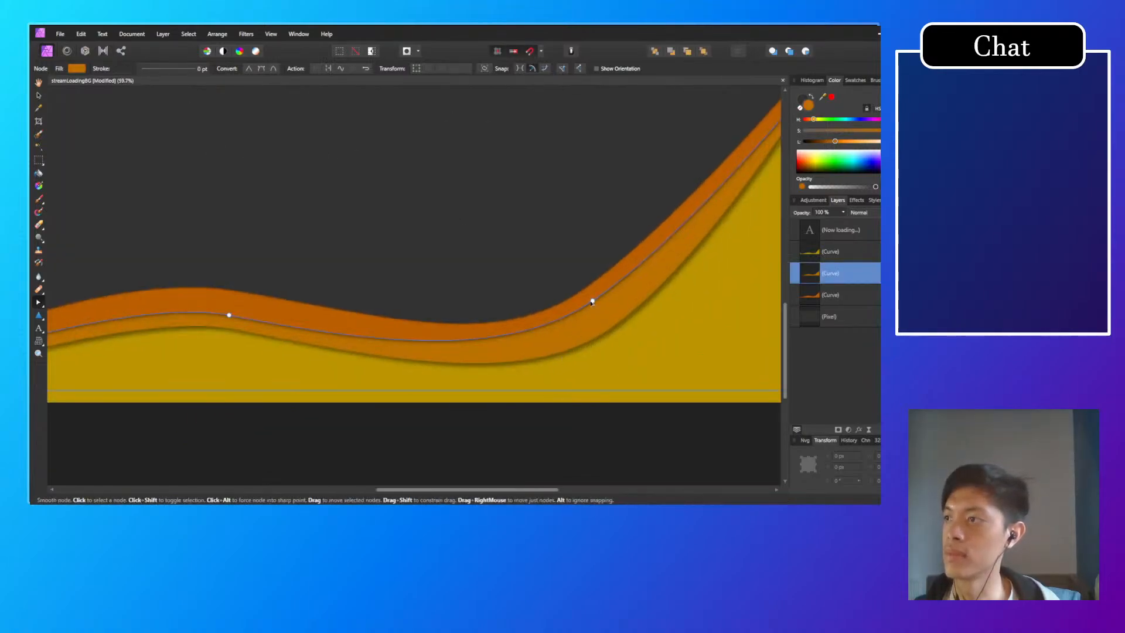
pyautogui.moveTo(593, 301); pyautogui.dragTo(593, 312)
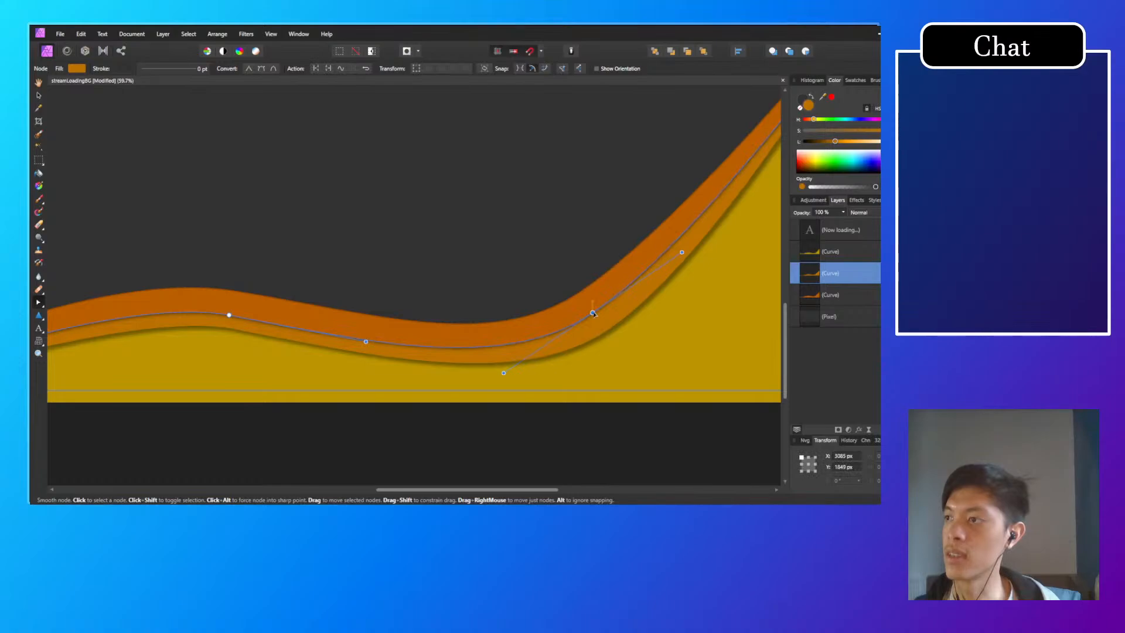
pyautogui.click(459, 272)
pyautogui.scroll(-5, 418, 325)
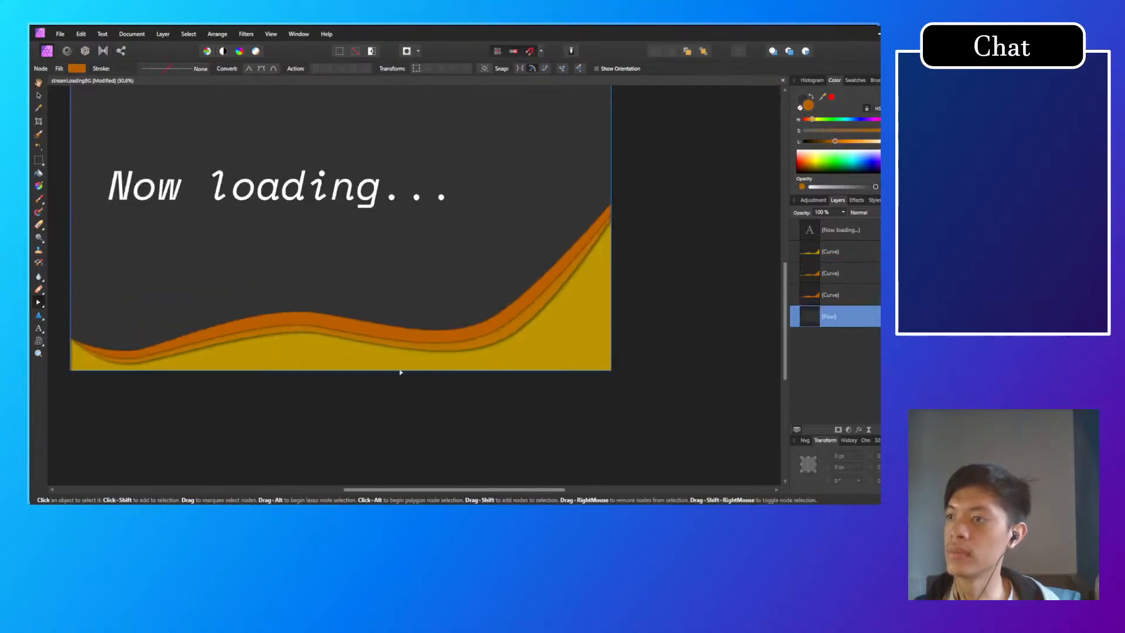
# Step: Raise the middle orange wave's node beside its right trough slightly and deselect the wave
pyautogui.scroll(4, 445, 351)
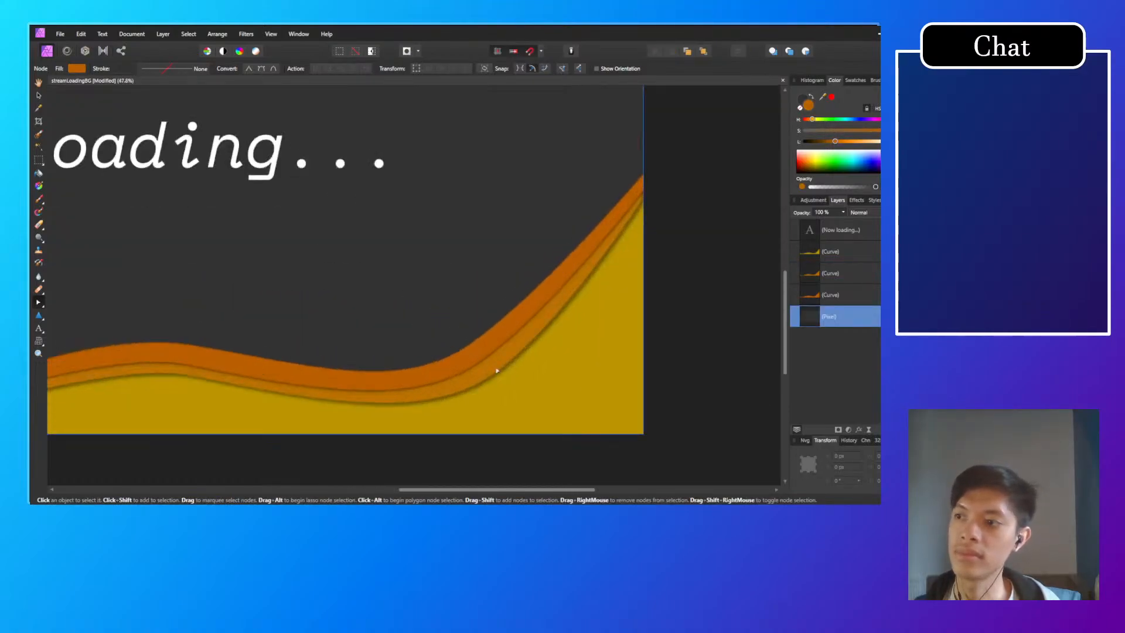
pyautogui.click(479, 362)
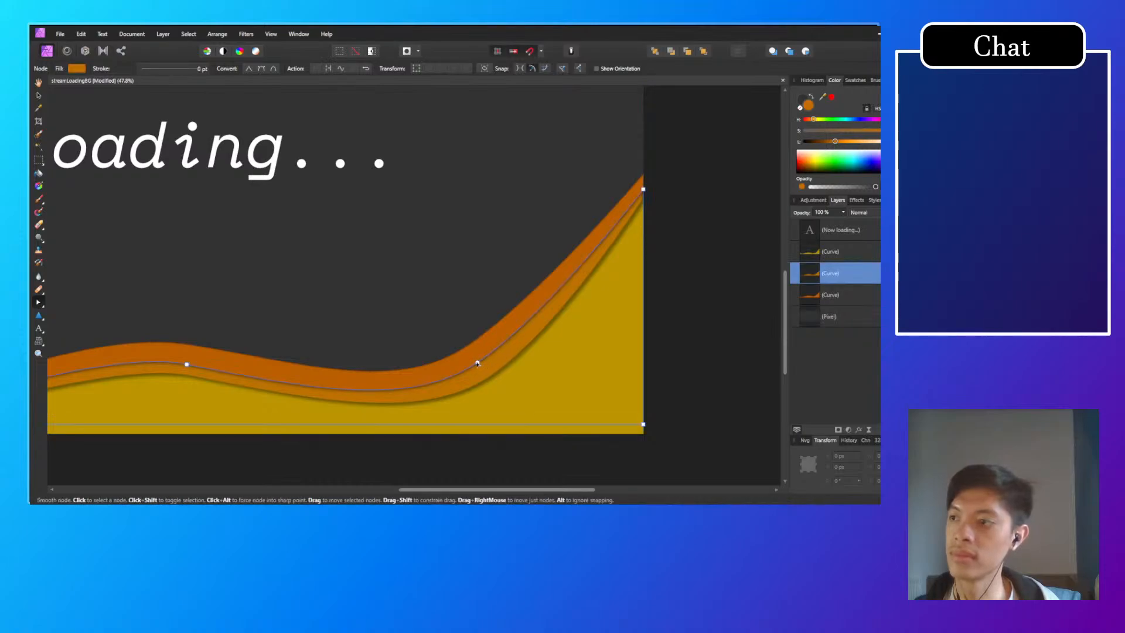
pyautogui.moveTo(477, 364); pyautogui.dragTo(478, 357)
pyautogui.click(390, 339)
# Step: Move the middle orange wave's crest node to about X 1764 px, Y 1843 px, lengthen its right handle, and deselect the wave
pyautogui.moveTo(379, 343); pyautogui.dragTo(551, 334)
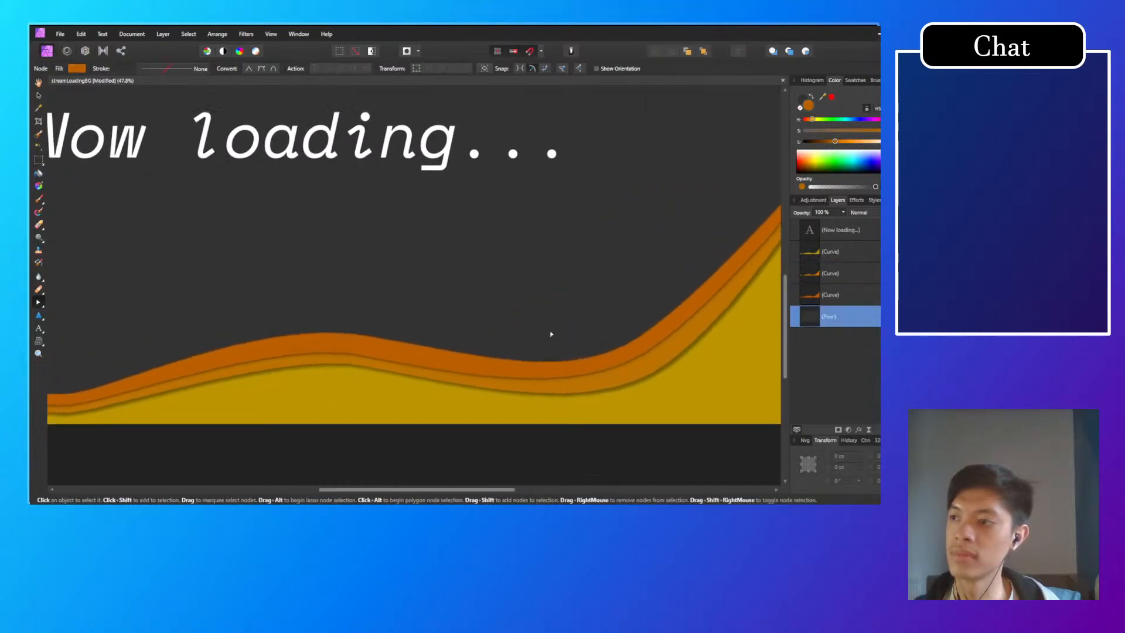
pyautogui.scroll(-4, 414, 356)
pyautogui.scroll(5, 397, 371)
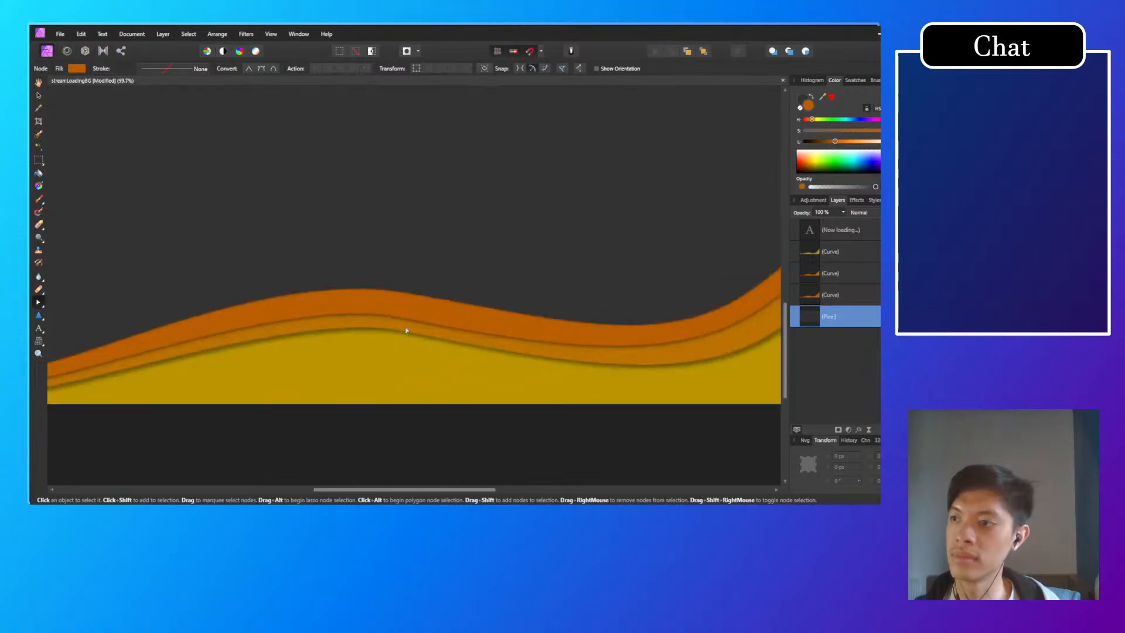
pyautogui.click(398, 316)
pyautogui.click(401, 320)
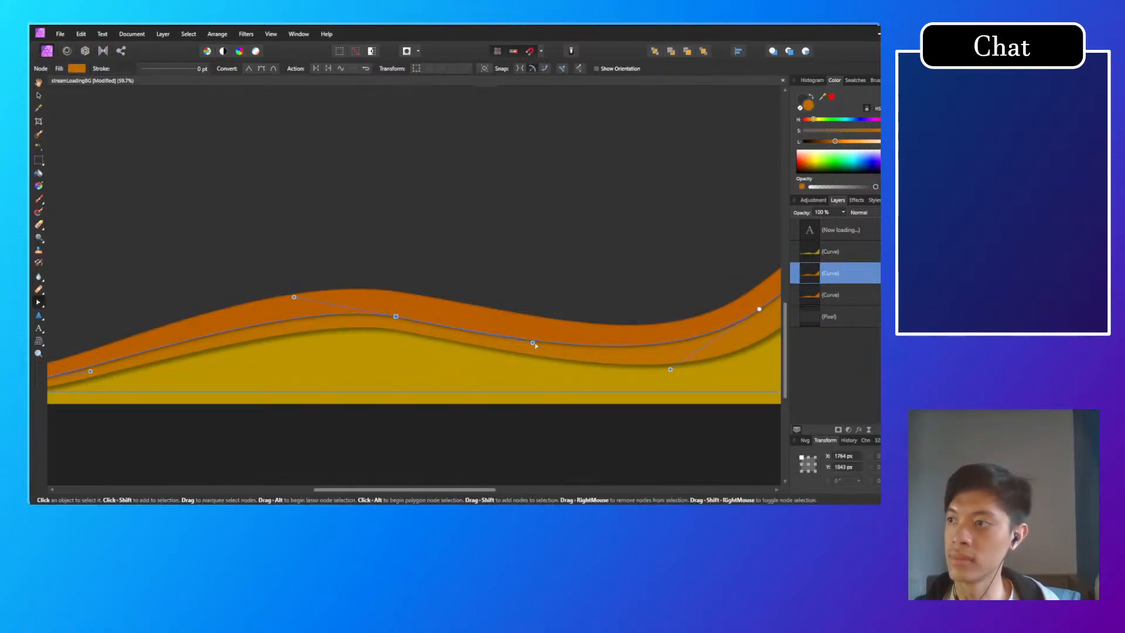
pyautogui.moveTo(516, 343); pyautogui.dragTo(546, 344)
pyautogui.click(517, 301)
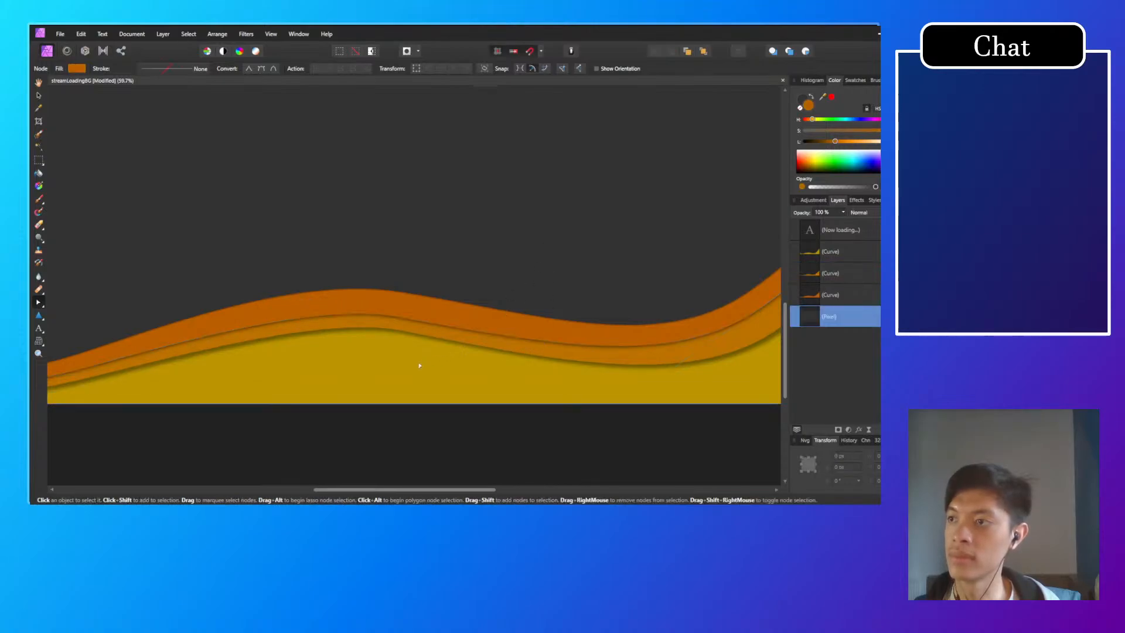
# Step: Save the streamLoadingBG document
pyautogui.scroll(-2, 416, 362)
pyautogui.scroll(-5, 416, 363)
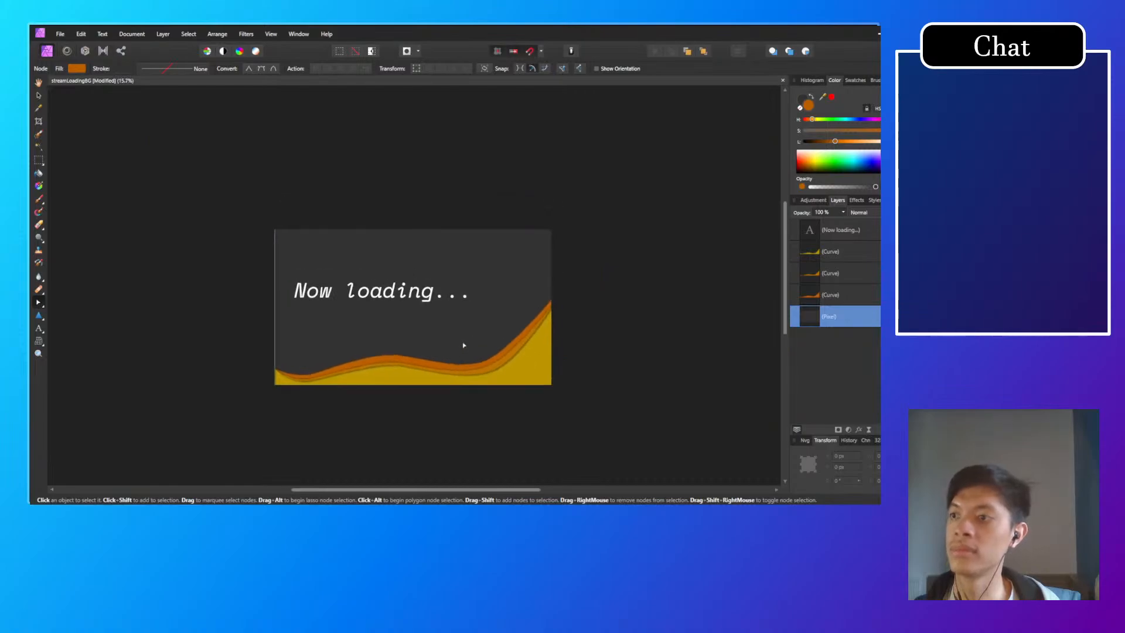
pyautogui.moveTo(473, 385); pyautogui.dragTo(502, 374)
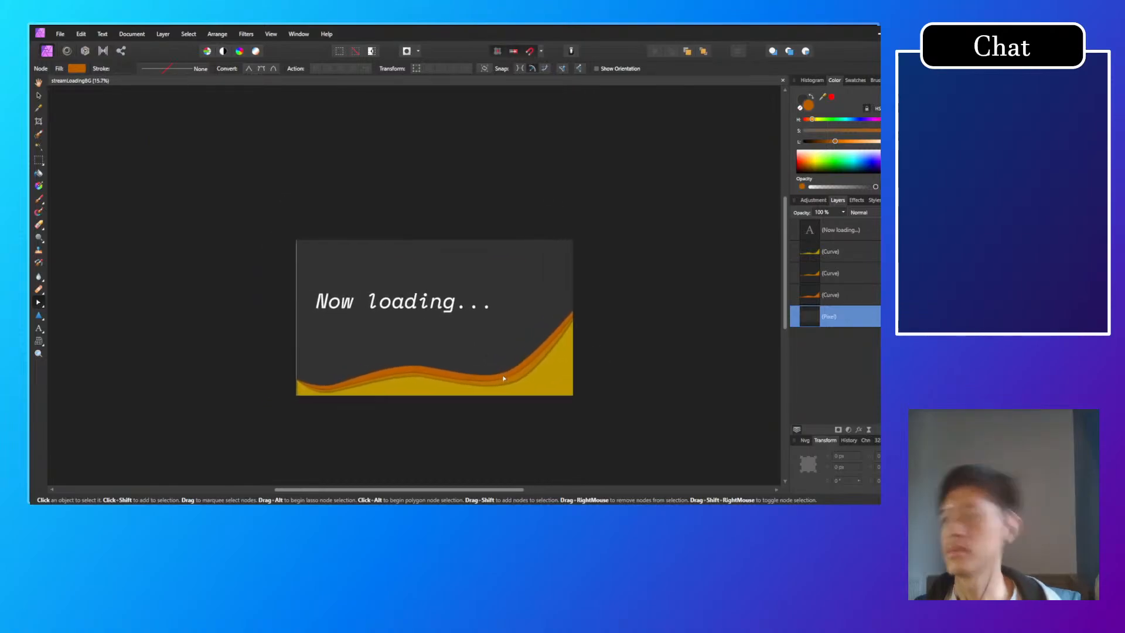
pyautogui.click(419, 309)
pyautogui.press('t')
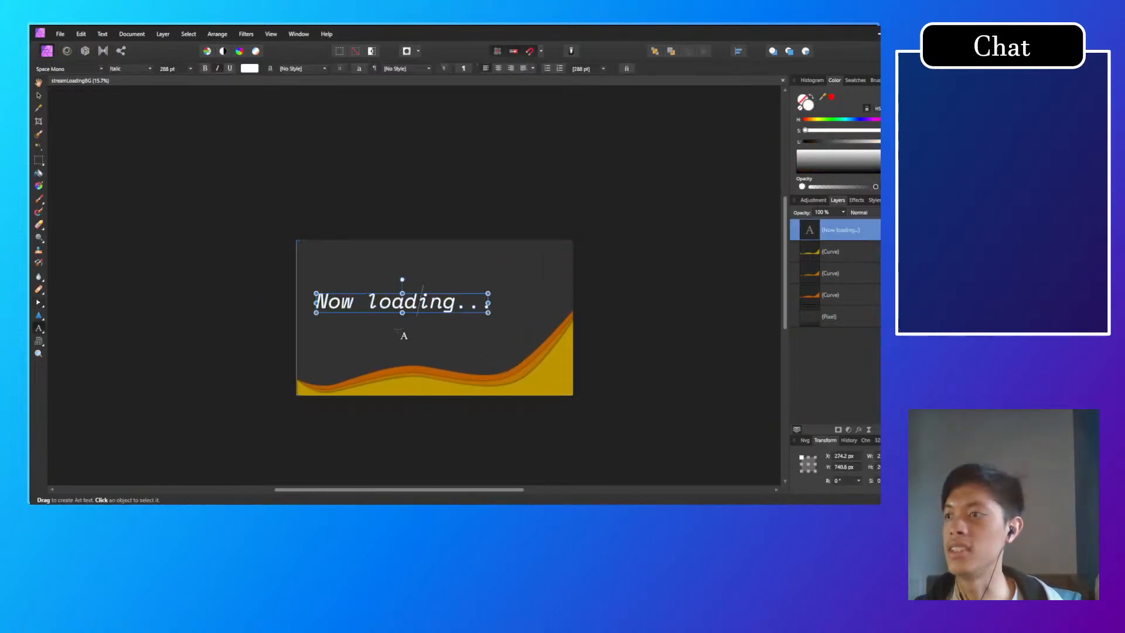
pyautogui.click(403, 345)
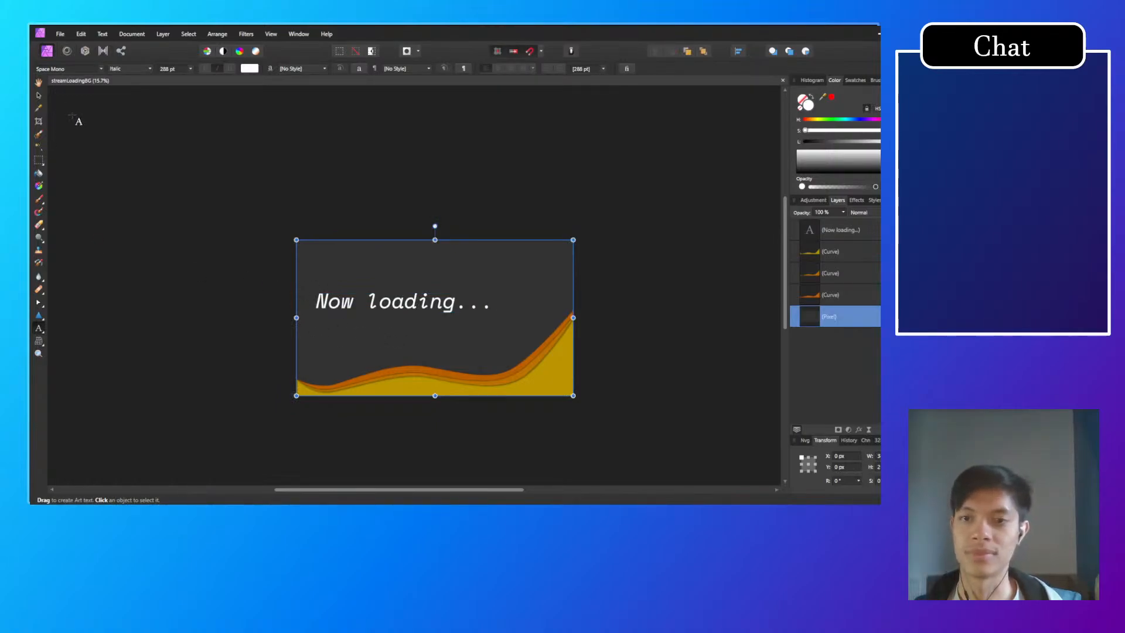
pyautogui.click(39, 95)
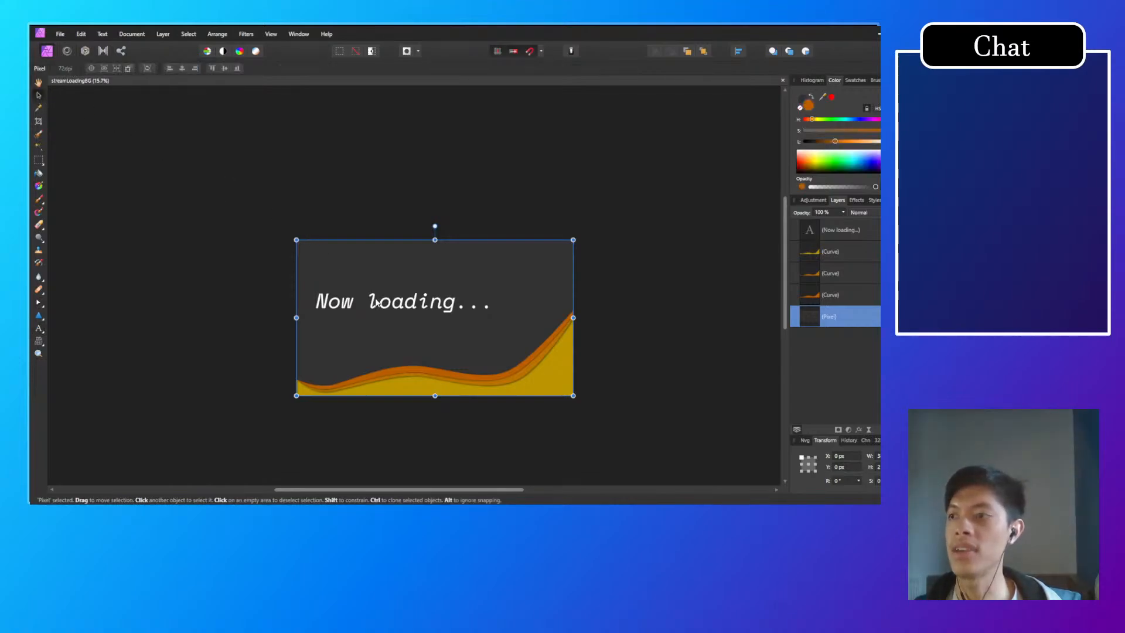
# Step: Raise the back orange wave's end node on the canvas's right edge to about X 3840 px, Y 330 px
pyautogui.scroll(2, 571, 316)
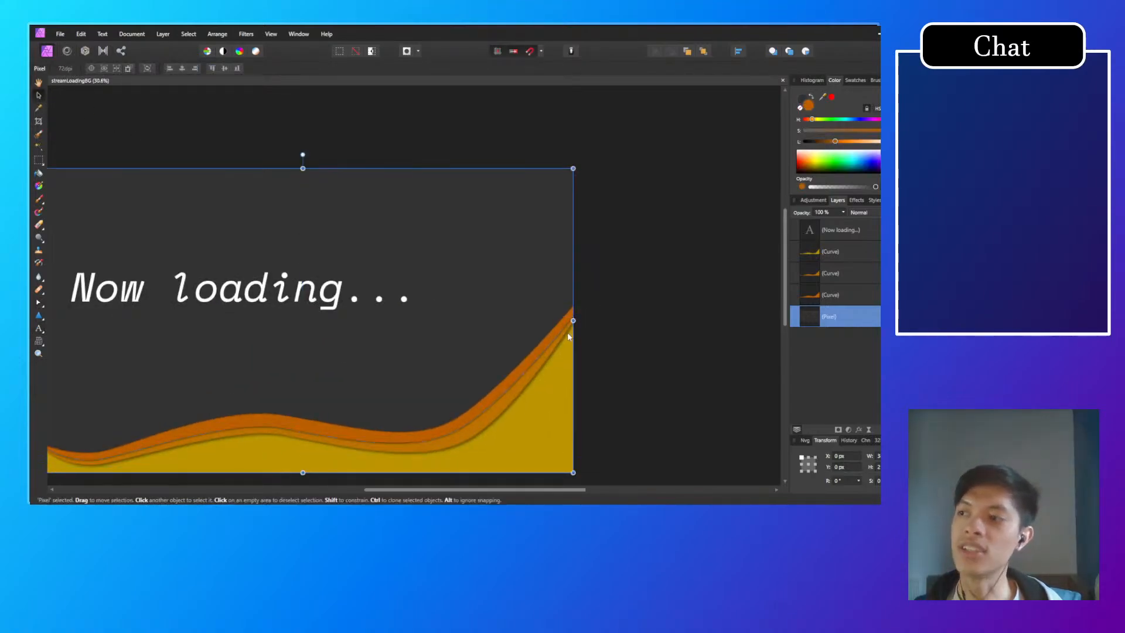
pyautogui.click(567, 323)
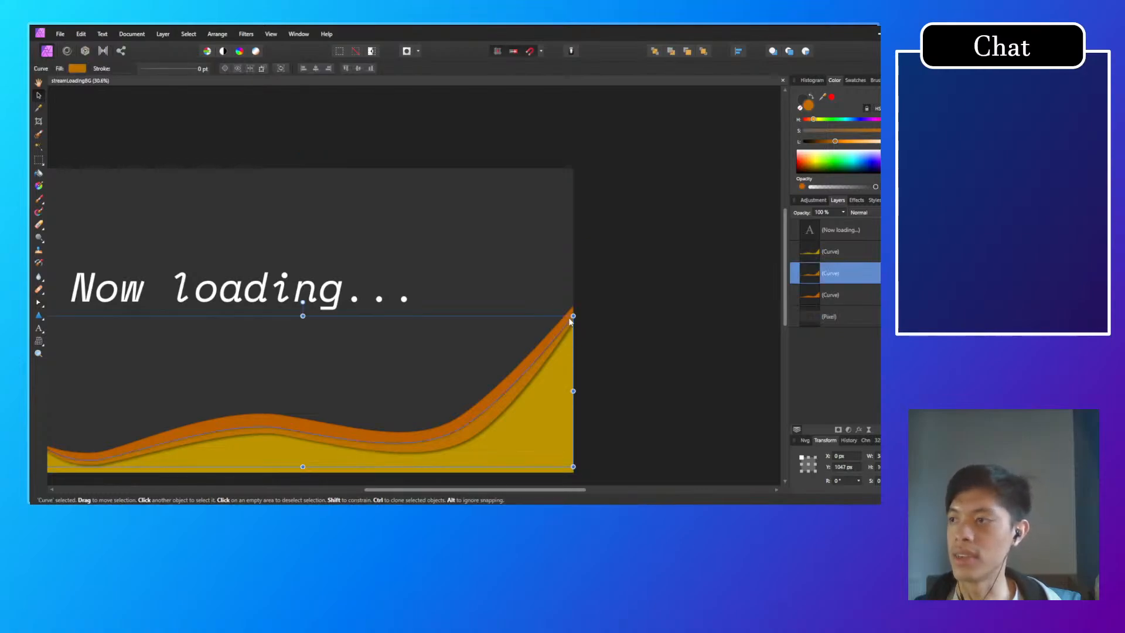
pyautogui.scroll(3, 623, 329)
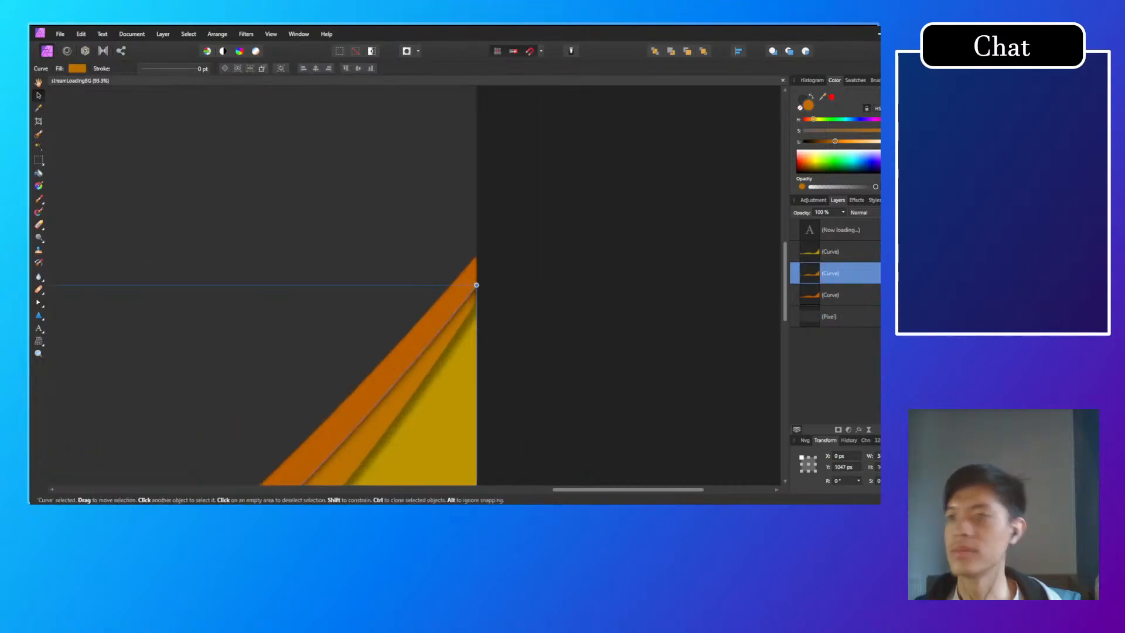
pyautogui.press('a')
pyautogui.scroll(-4, 463, 284)
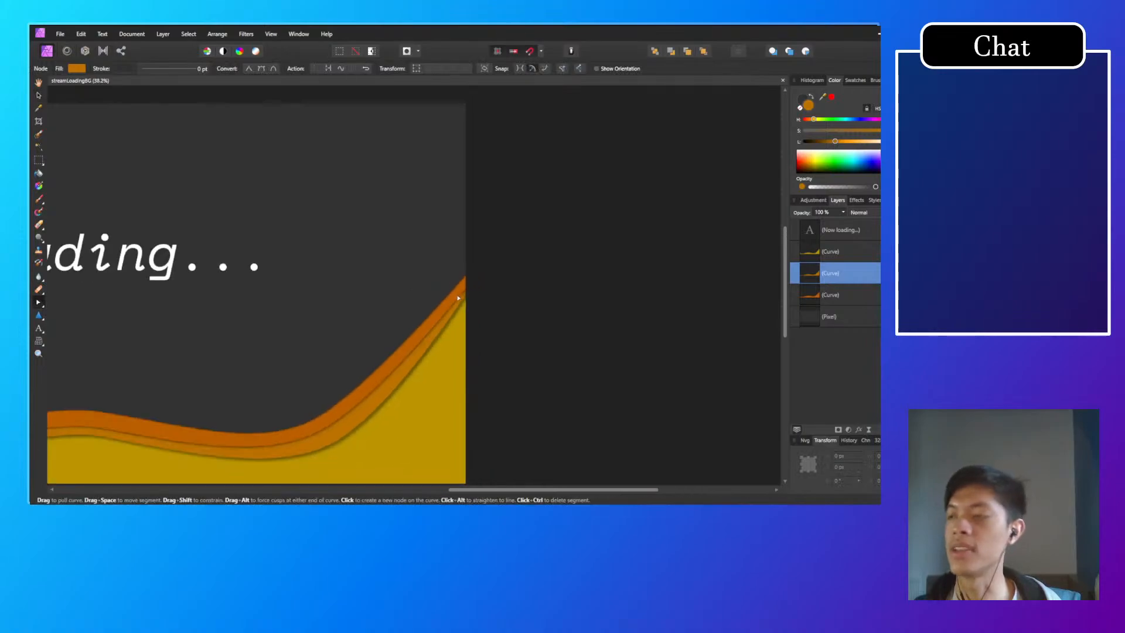
pyautogui.click(460, 297)
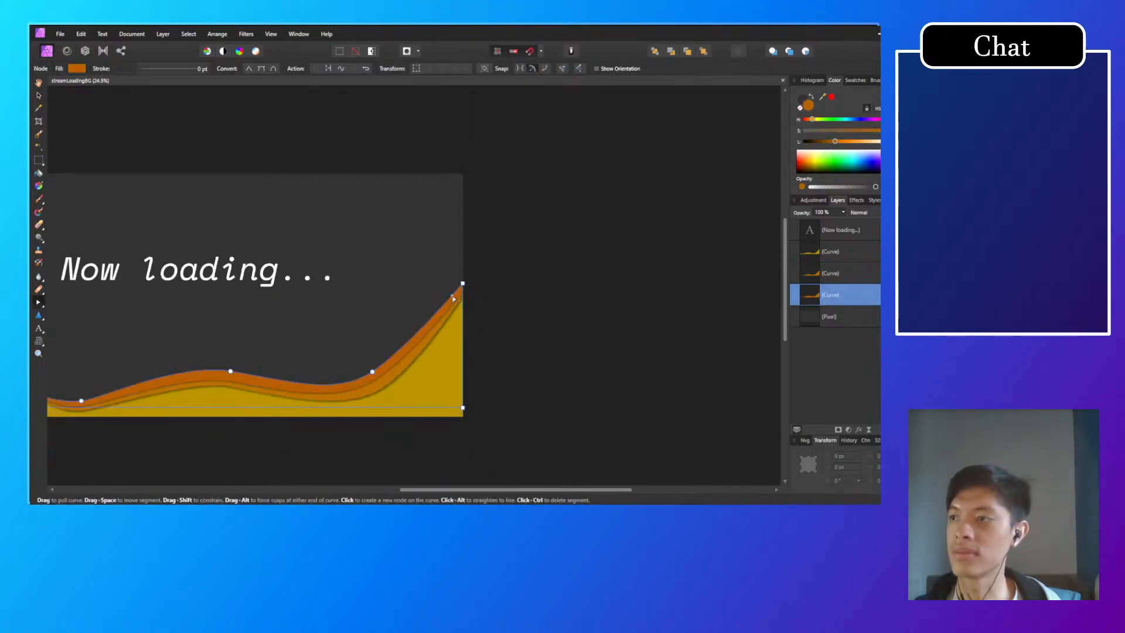
pyautogui.moveTo(463, 284); pyautogui.dragTo(461, 217)
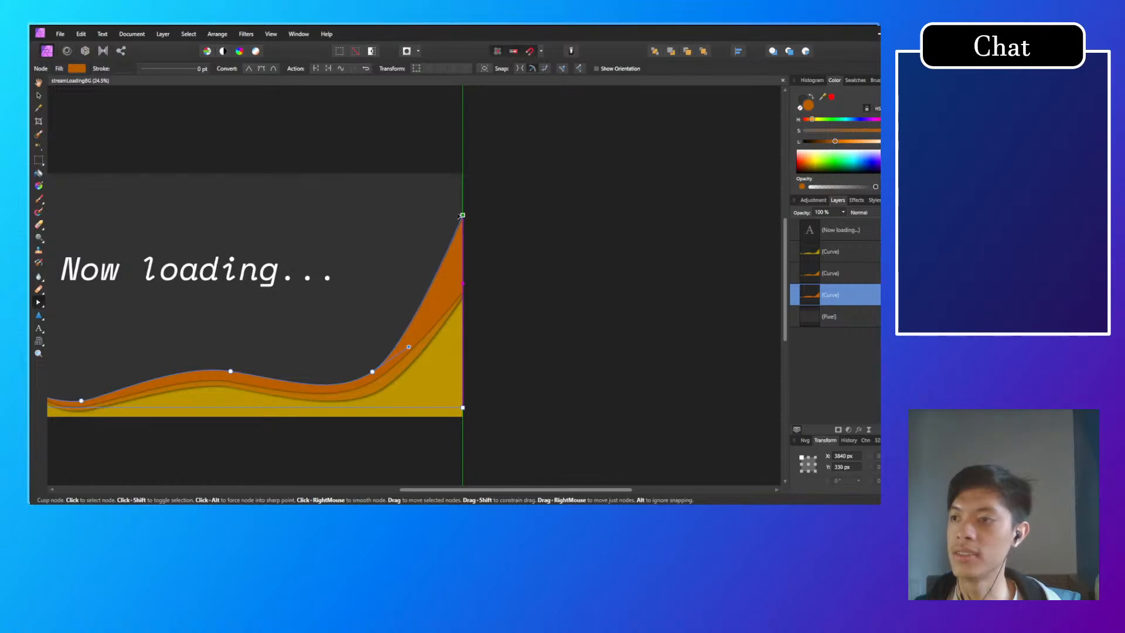
# Step: Lower the yellow wave's right end node slightly and raise the middle orange wave's right end node to about Y 698 px
pyautogui.click(463, 296)
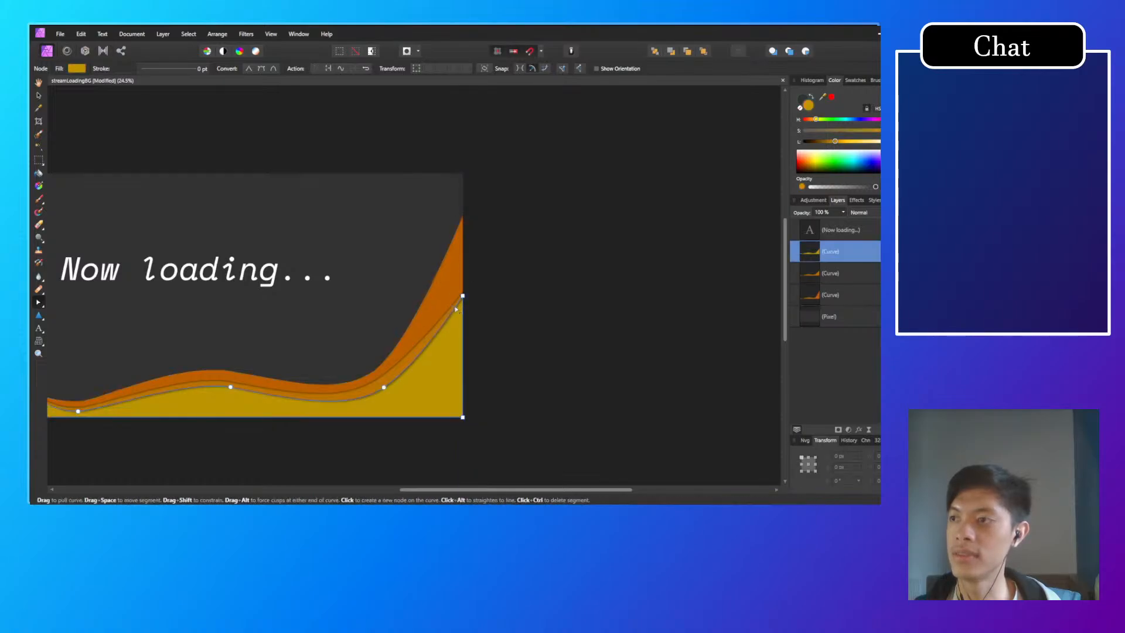
pyautogui.moveTo(463, 296); pyautogui.dragTo(463, 257)
pyautogui.click(460, 302)
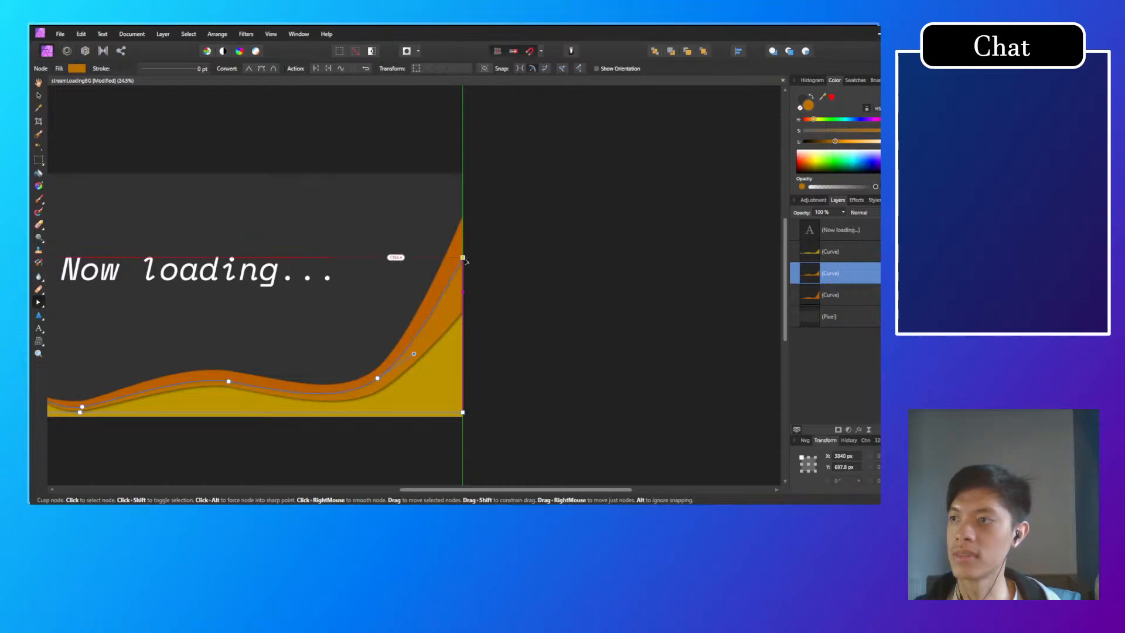
pyautogui.click(514, 316)
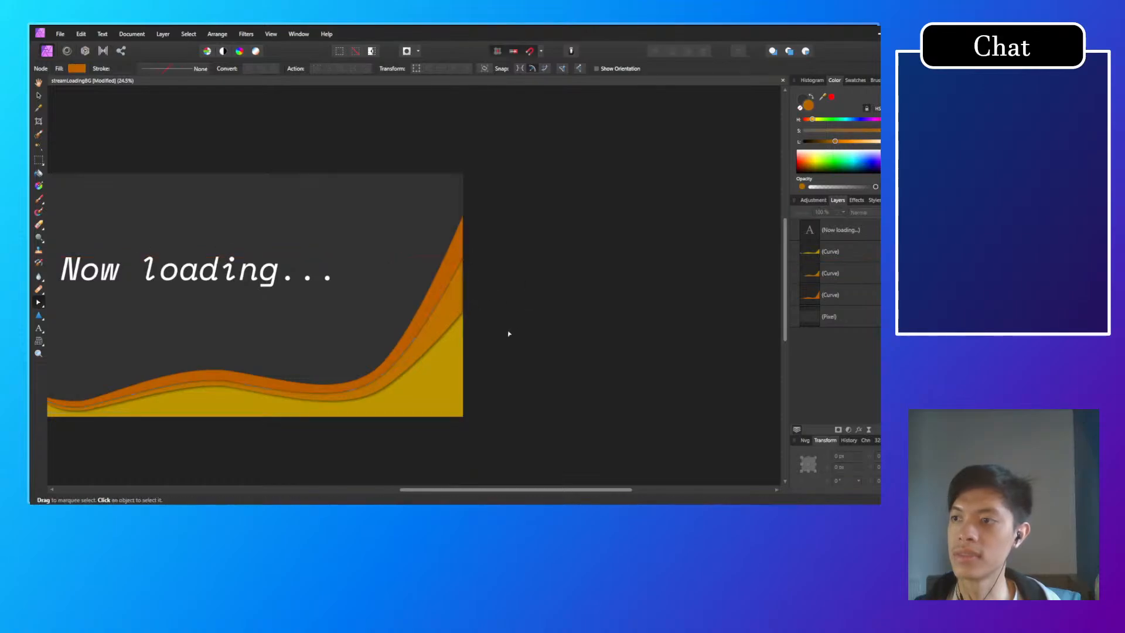
# Step: Raise the middle orange wave's right end node to about X 3840 px, Y 530 px
pyautogui.moveTo(500, 332); pyautogui.dragTo(593, 345)
pyautogui.scroll(-1, 559, 311)
pyautogui.scroll(1, 570, 349)
pyautogui.click(546, 337)
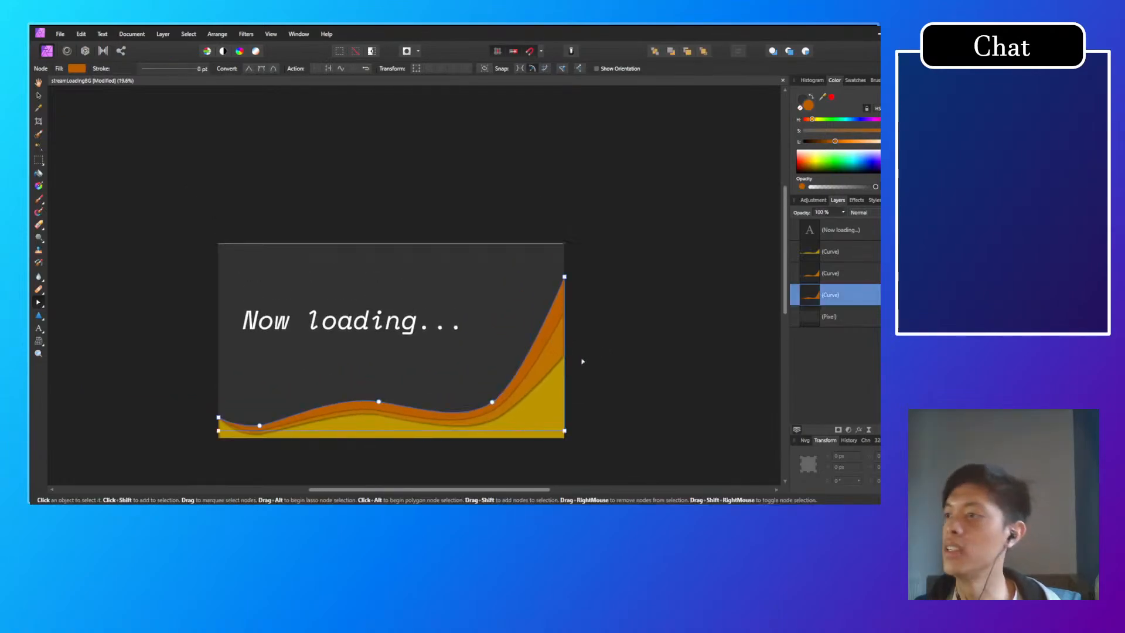
pyautogui.scroll(4, 580, 357)
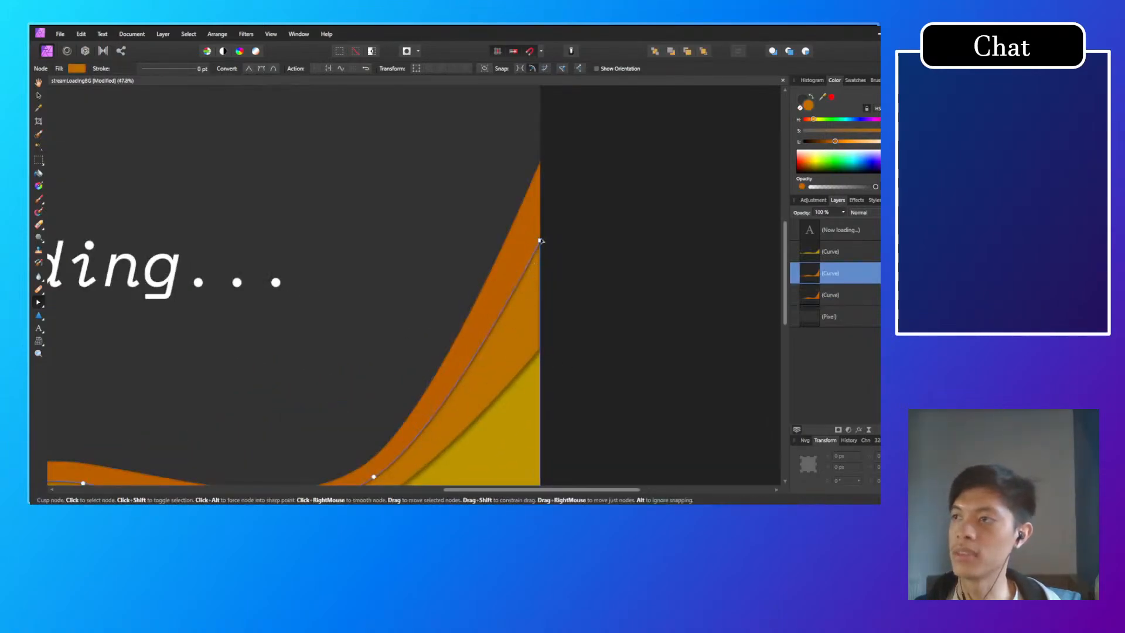
pyautogui.moveTo(540, 240); pyautogui.dragTo(540, 188)
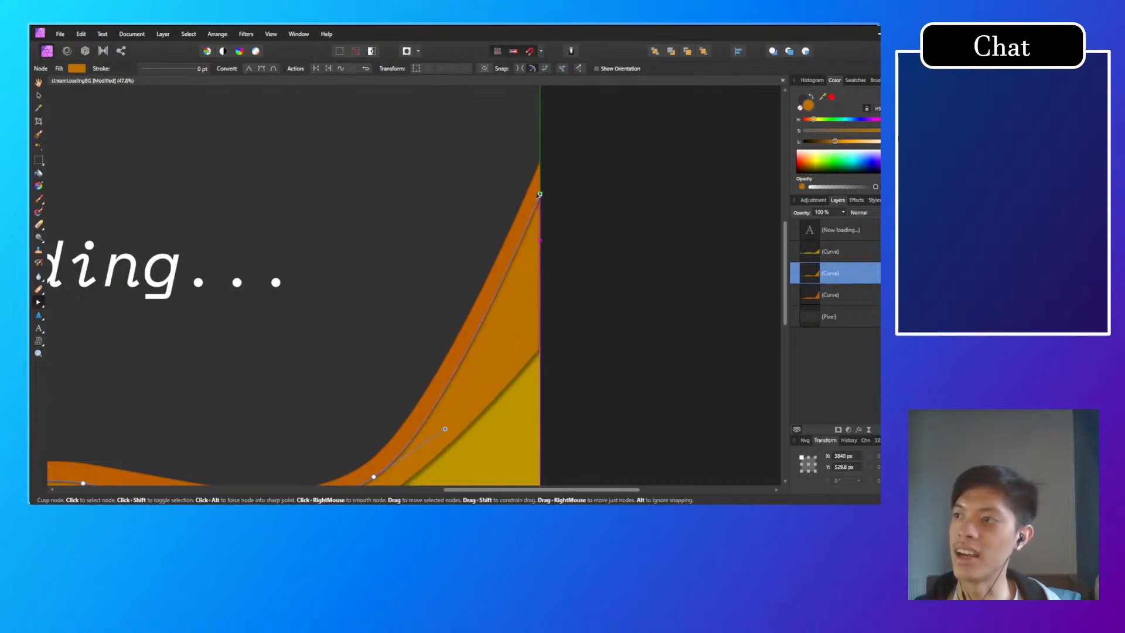
pyautogui.click(557, 251)
# Step: Raise the yellow wave's right end node to about X 3840 px, Y 549 px
pyautogui.click(533, 359)
pyautogui.moveTo(540, 346); pyautogui.dragTo(534, 205)
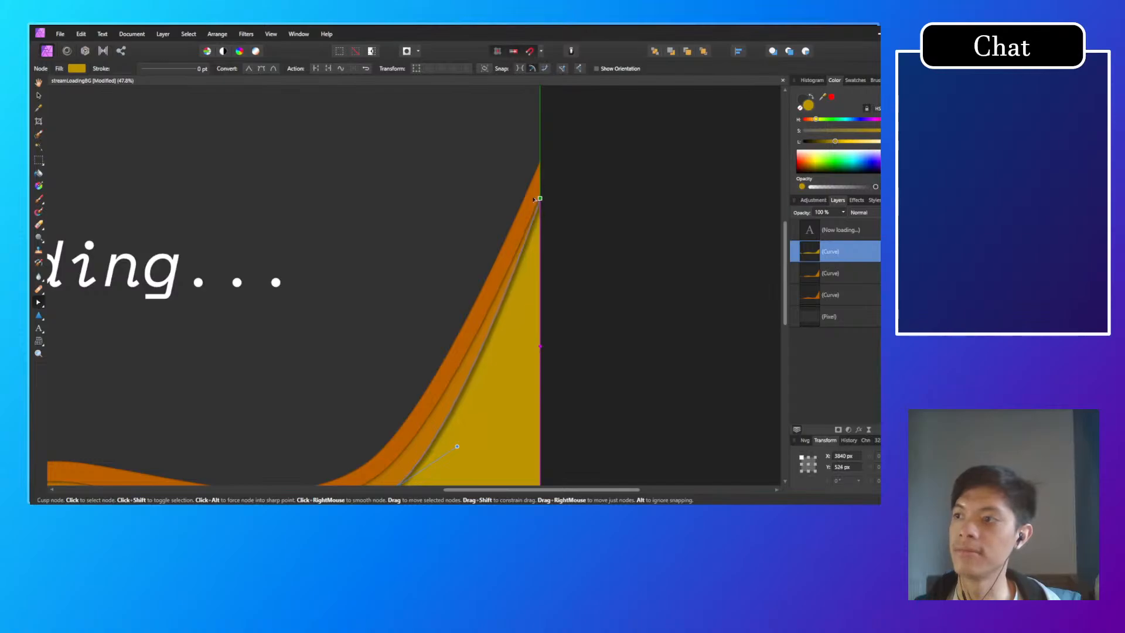
pyautogui.scroll(-6, 546, 343)
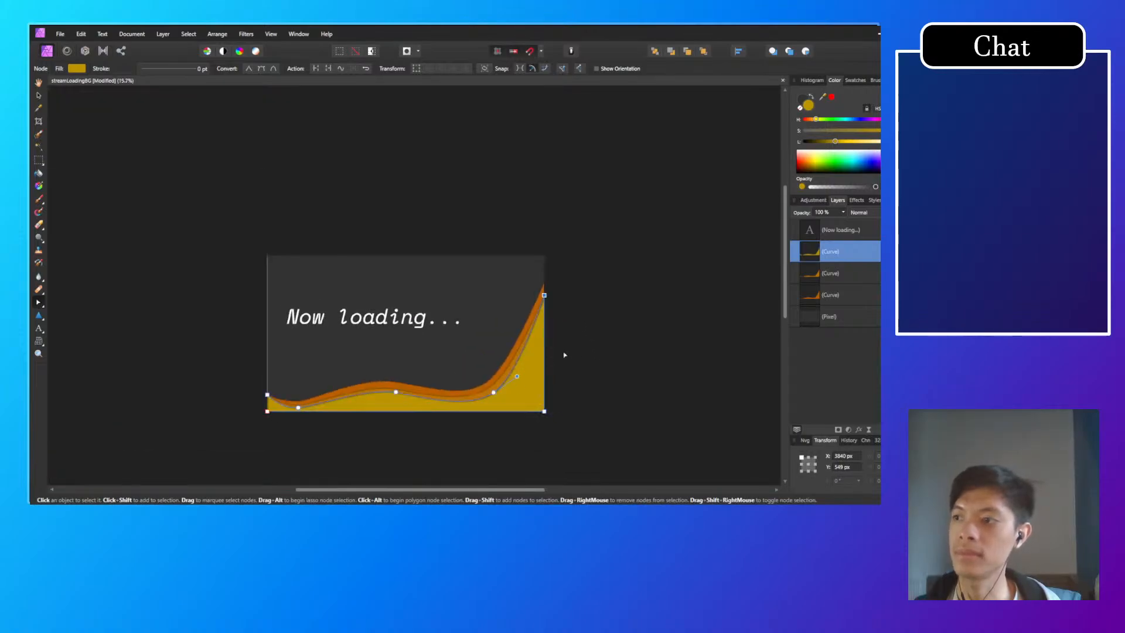
# Step: Lower the yellow wave's right end node to about Y 1323 px and the middle orange wave's right end node slightly
pyautogui.scroll(5, 559, 368)
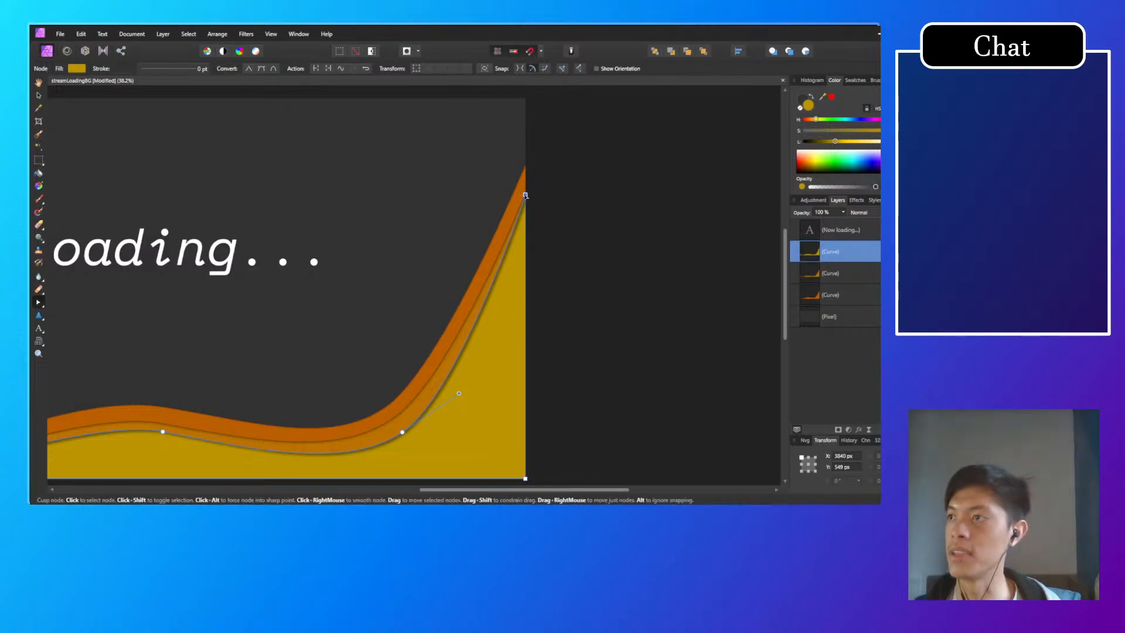
pyautogui.moveTo(526, 196); pyautogui.dragTo(526, 331)
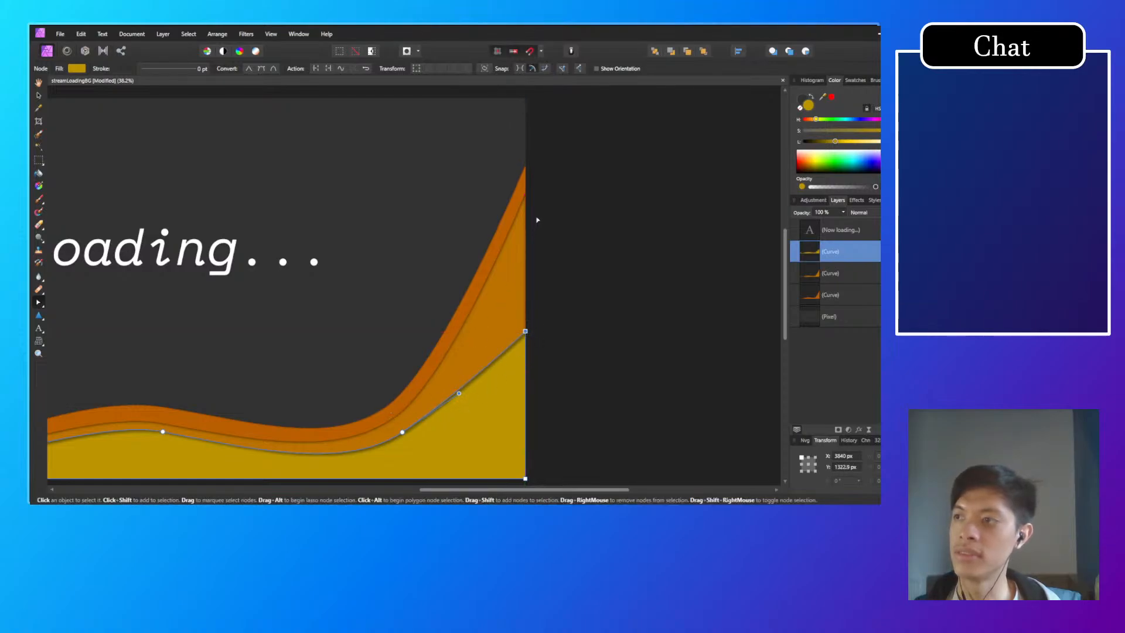
pyautogui.click(512, 203)
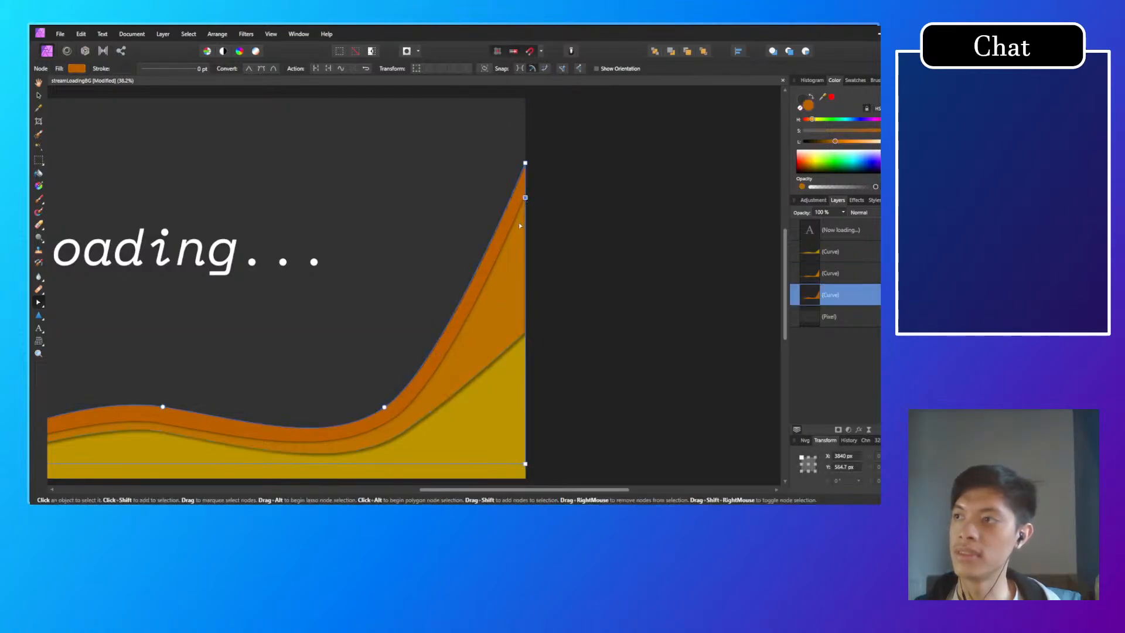
pyautogui.click(526, 215)
pyautogui.moveTo(526, 192); pyautogui.dragTo(526, 229)
# Step: Raise the back orange wave's right end node to about the canvas's upper corner and deselect the wave
pyautogui.click(525, 168)
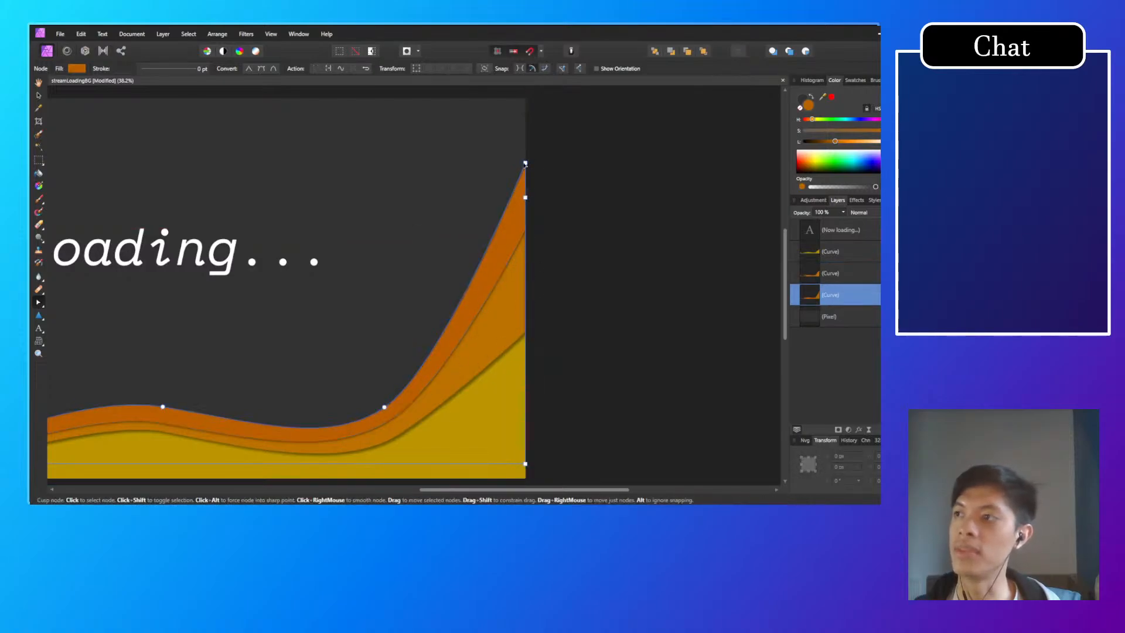
pyautogui.moveTo(525, 164); pyautogui.dragTo(522, 108)
pyautogui.click(549, 191)
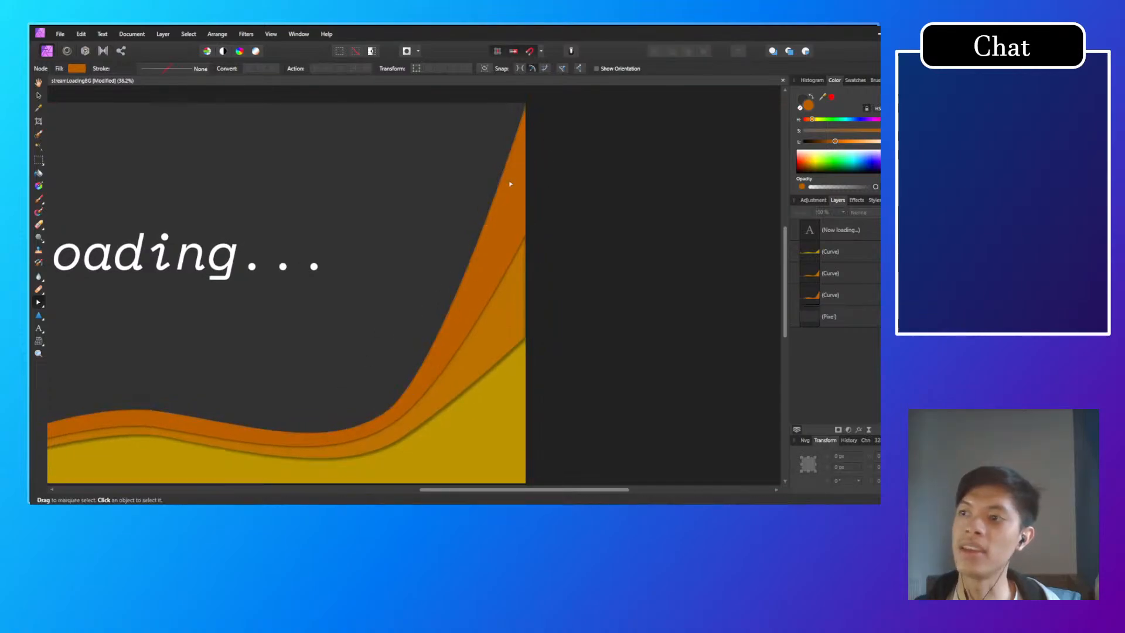
# Step: Try lowering the back orange wave's node beside its right trough to about X 3000 px, Y 1815 px
pyautogui.moveTo(582, 347); pyautogui.dragTo(682, 290)
pyautogui.click(466, 373)
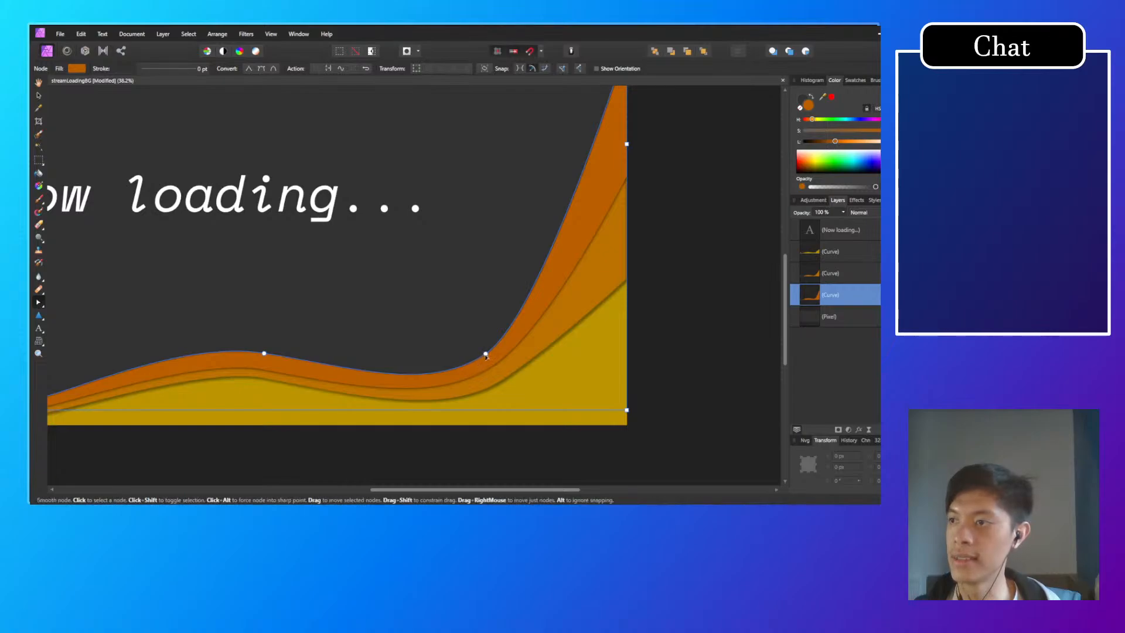
pyautogui.scroll(4, 486, 355)
pyautogui.click(473, 304)
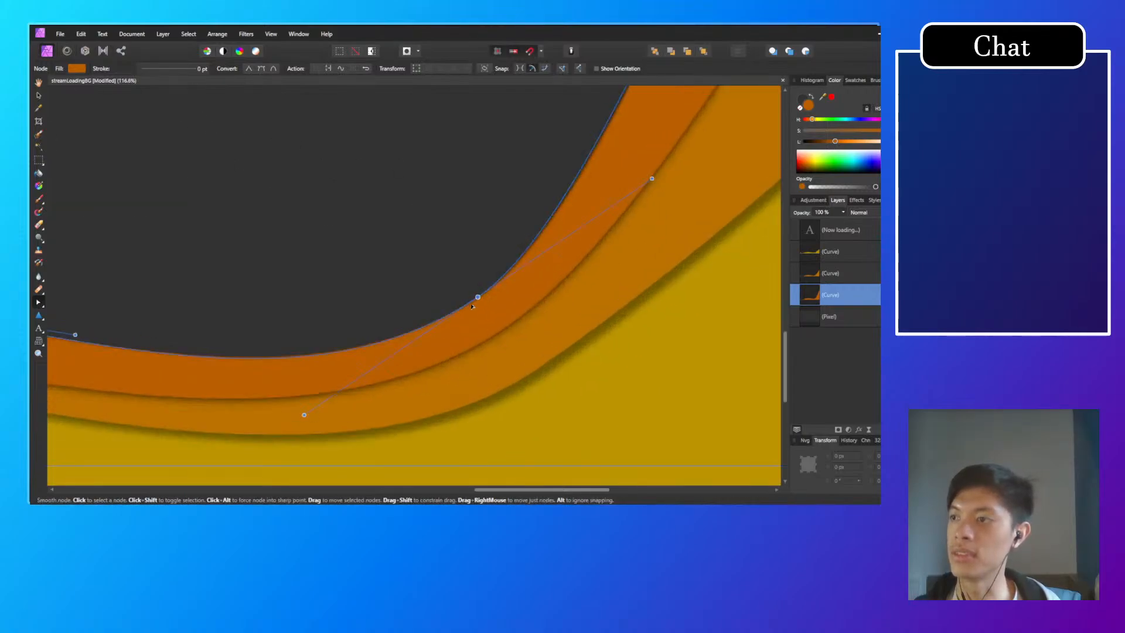
pyautogui.moveTo(473, 306); pyautogui.dragTo(464, 326)
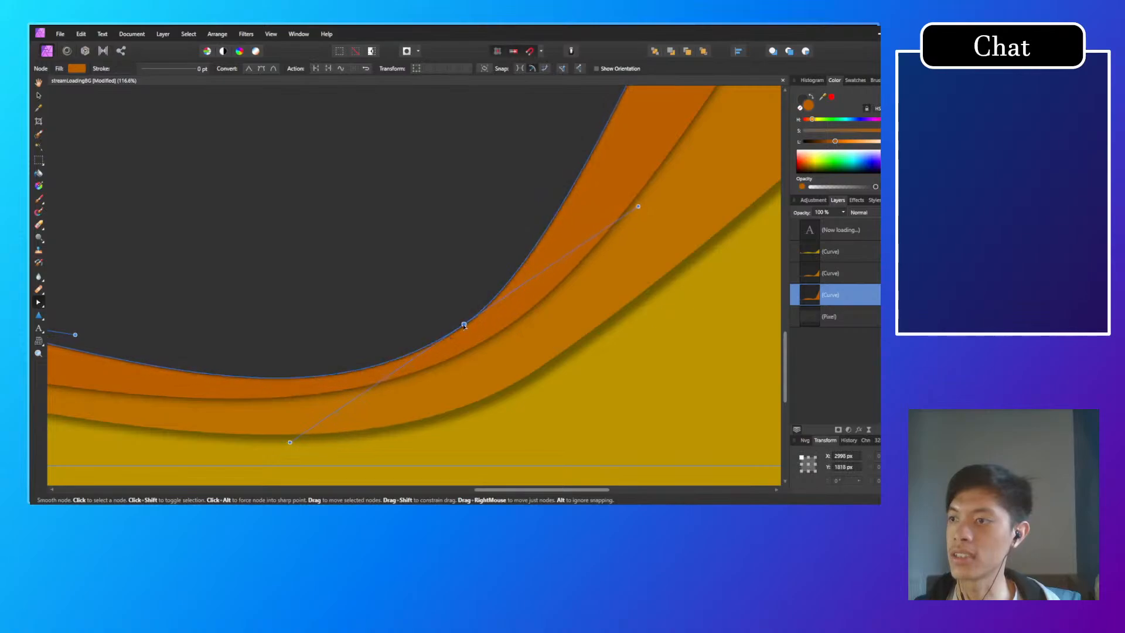
# Step: Try lowering the middle orange wave's node beside the right trough slightly and moving the yellow wave's to about X 3060 px, Y 1877 px
pyautogui.click(503, 327)
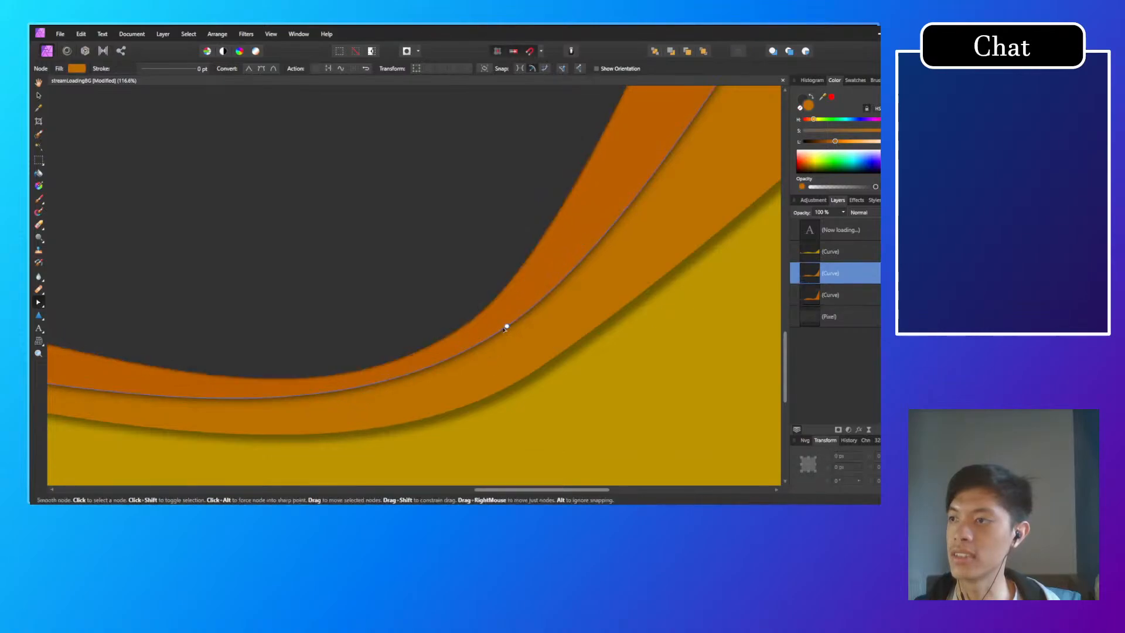
pyautogui.click(539, 399)
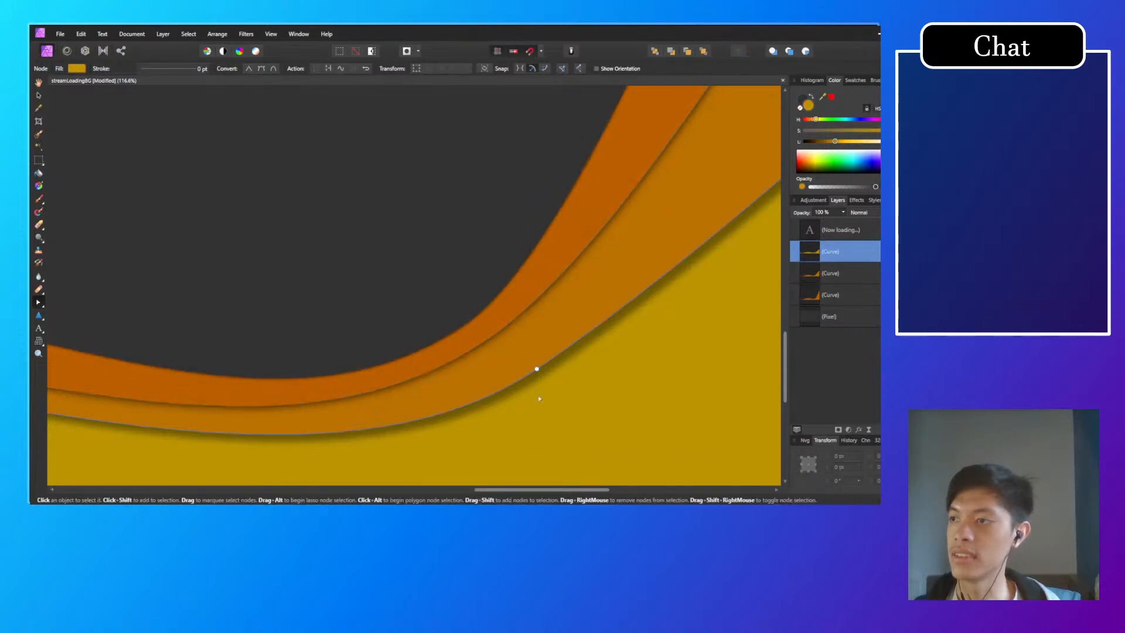
pyautogui.moveTo(537, 368); pyautogui.dragTo(498, 360)
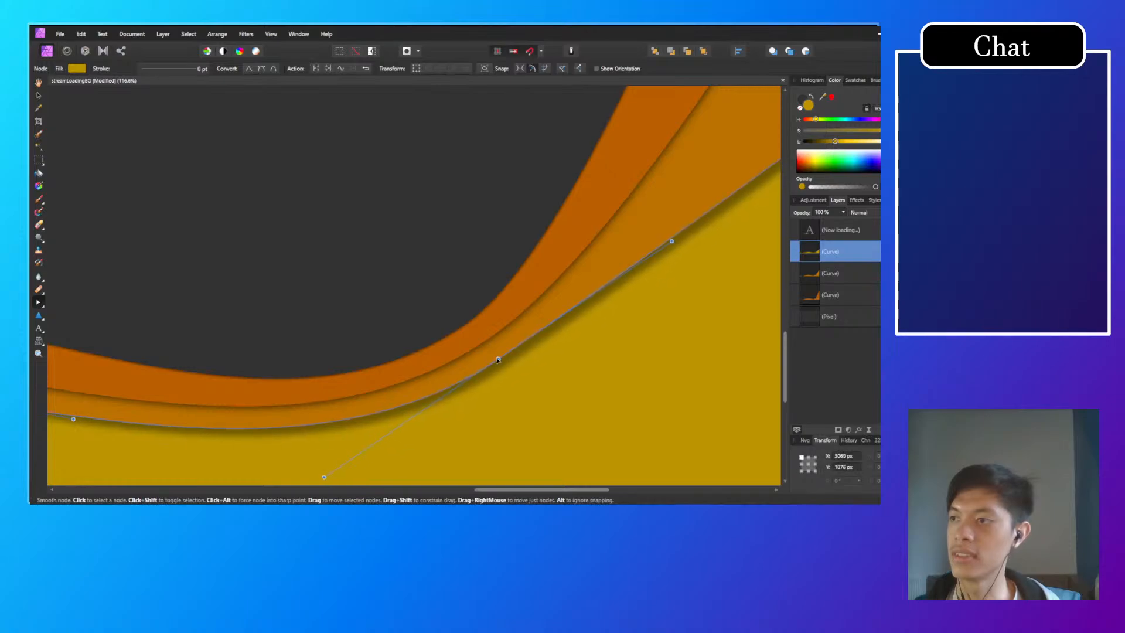
pyautogui.scroll(-6, 498, 360)
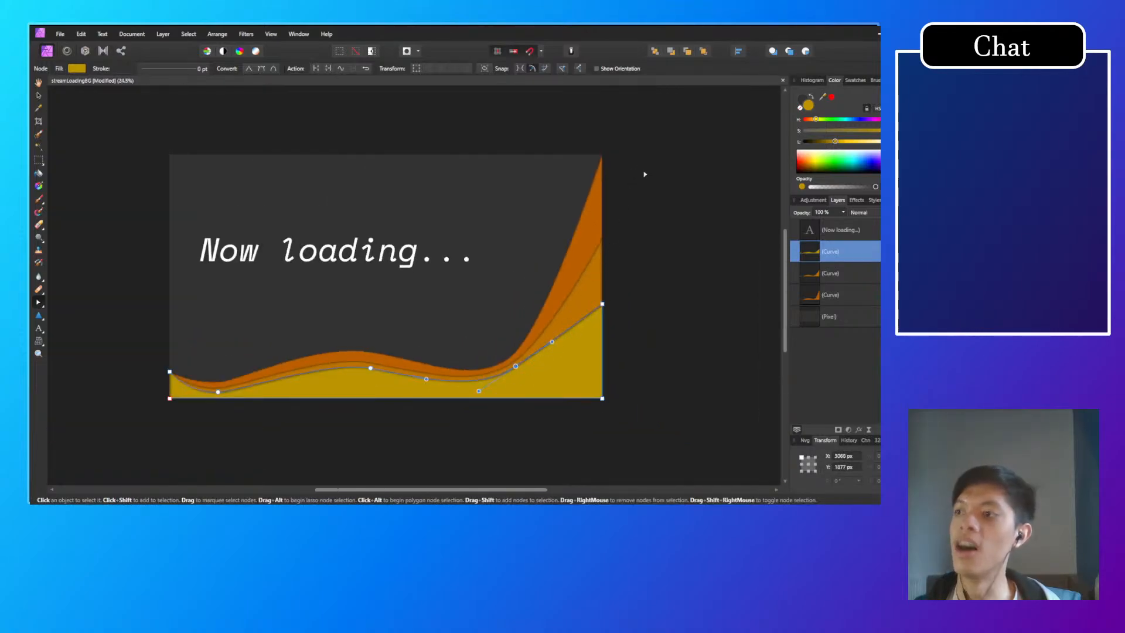
pyautogui.click(666, 272)
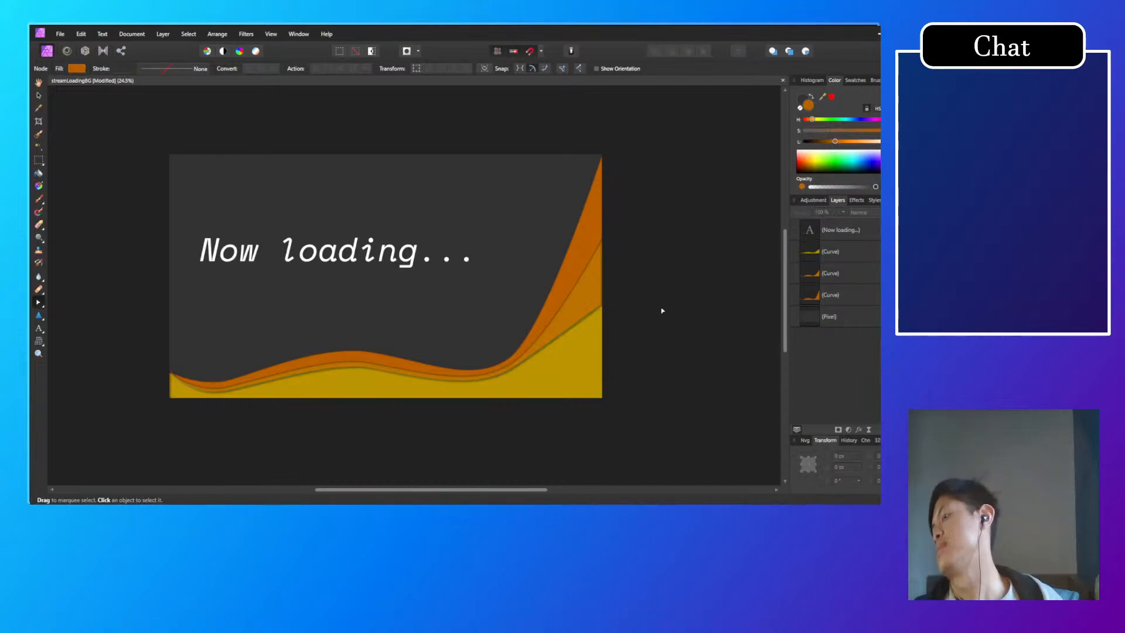
# Step: Undo the last node moves beside the right trough on all three waves and clear the selection
pyautogui.hotkey('ctrl', 'z')
pyautogui.hotkey('ctrl', 'z')
pyautogui.hotkey('ctrl', 'z')
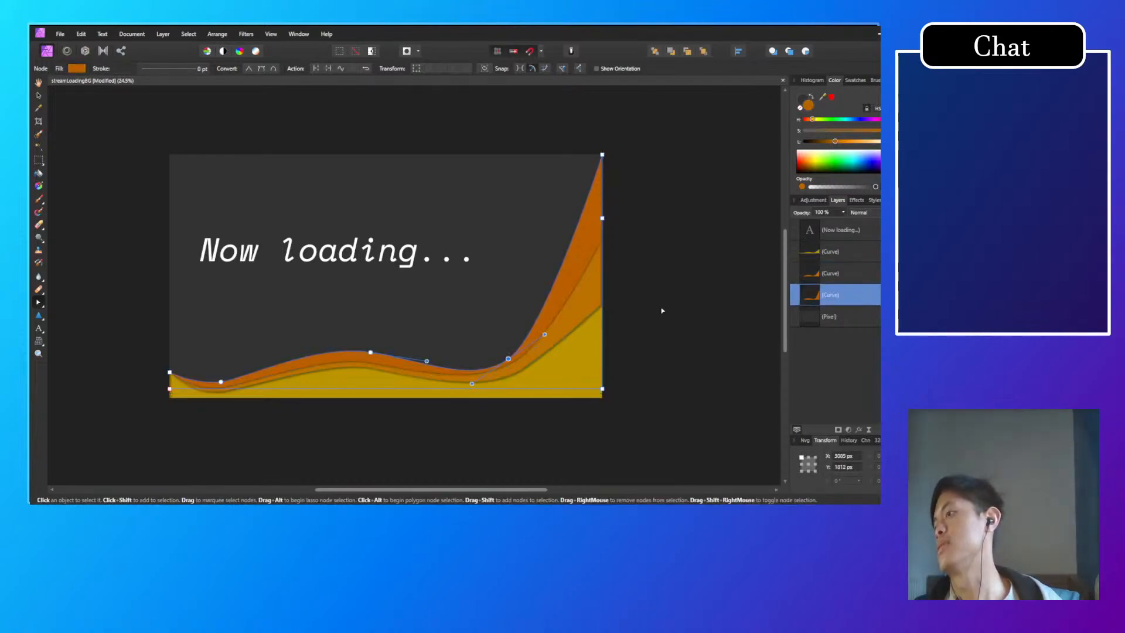
pyautogui.click(648, 322)
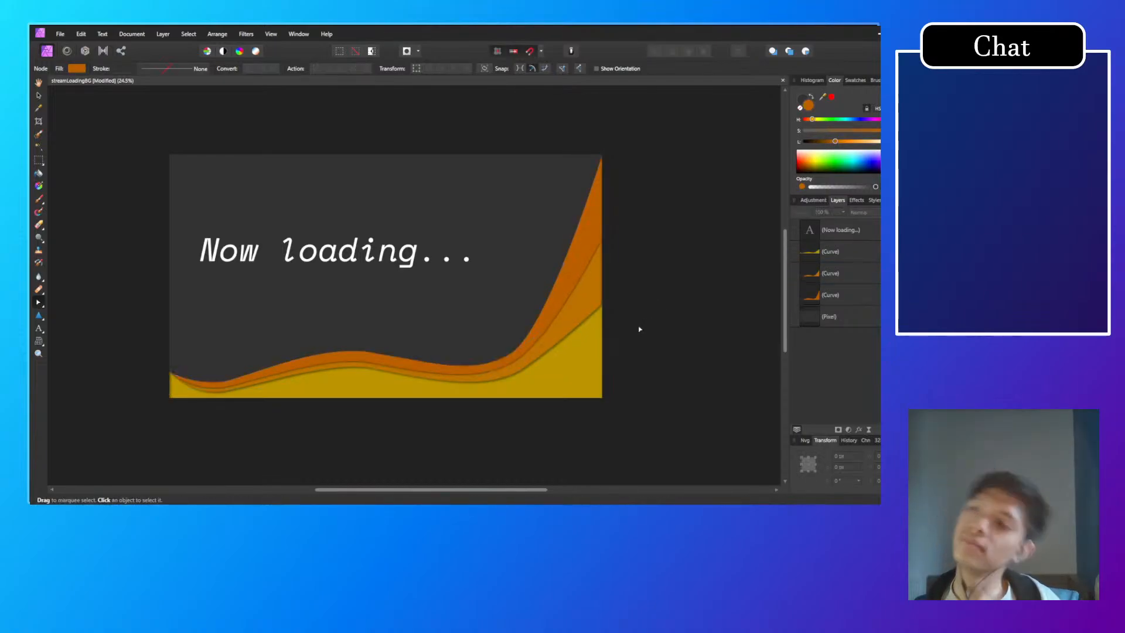
# Step: Move the yellow wave's node beside its right trough to about X 3059 px, Y 1969 px and flatten its handles
pyautogui.click(523, 381)
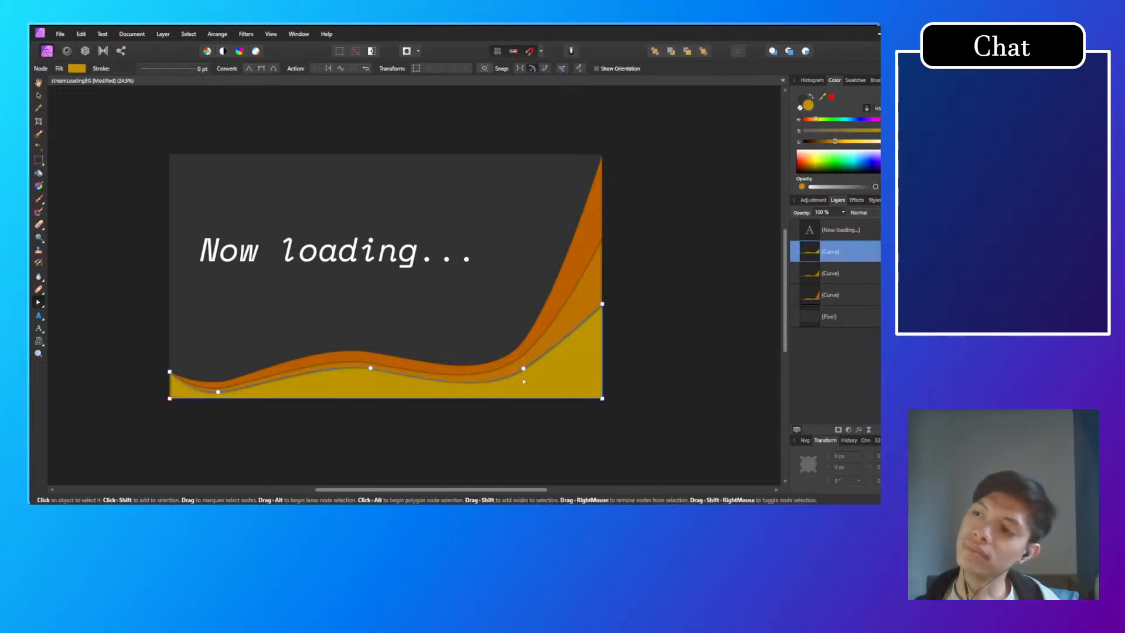
pyautogui.moveTo(523, 368); pyautogui.dragTo(525, 376)
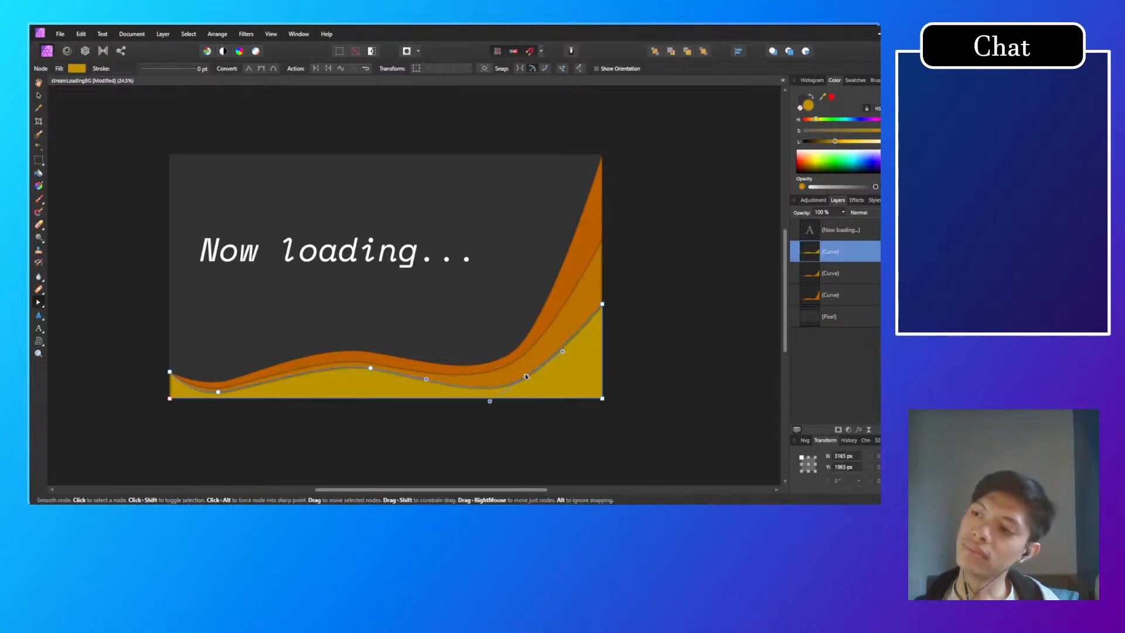
pyautogui.click(491, 404)
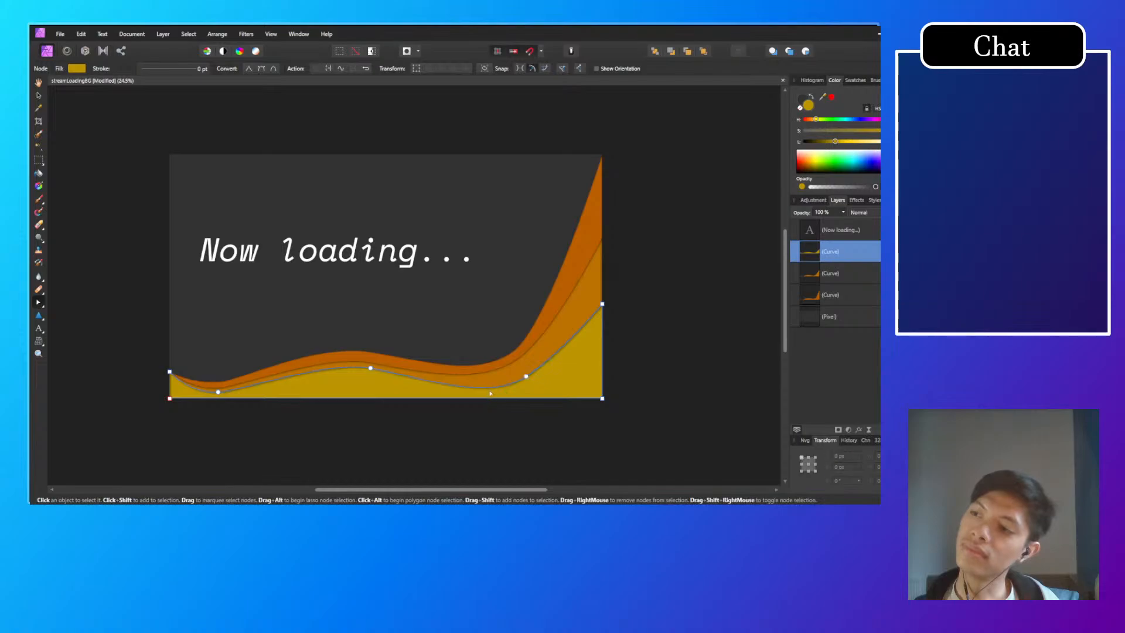
pyautogui.click(526, 377)
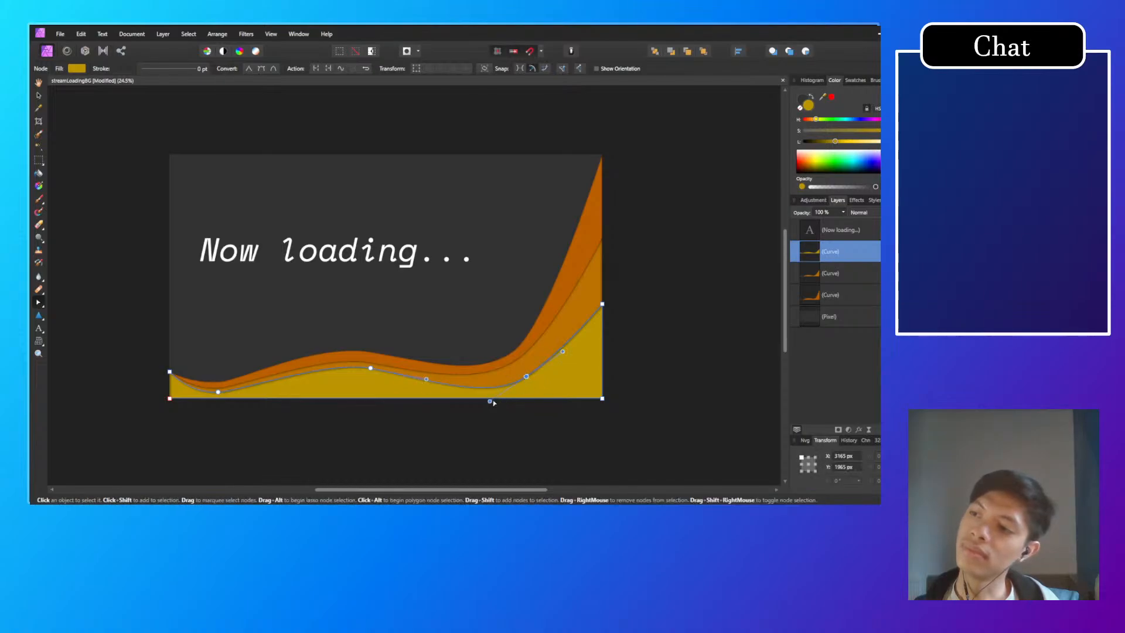
pyautogui.moveTo(491, 402); pyautogui.dragTo(492, 393)
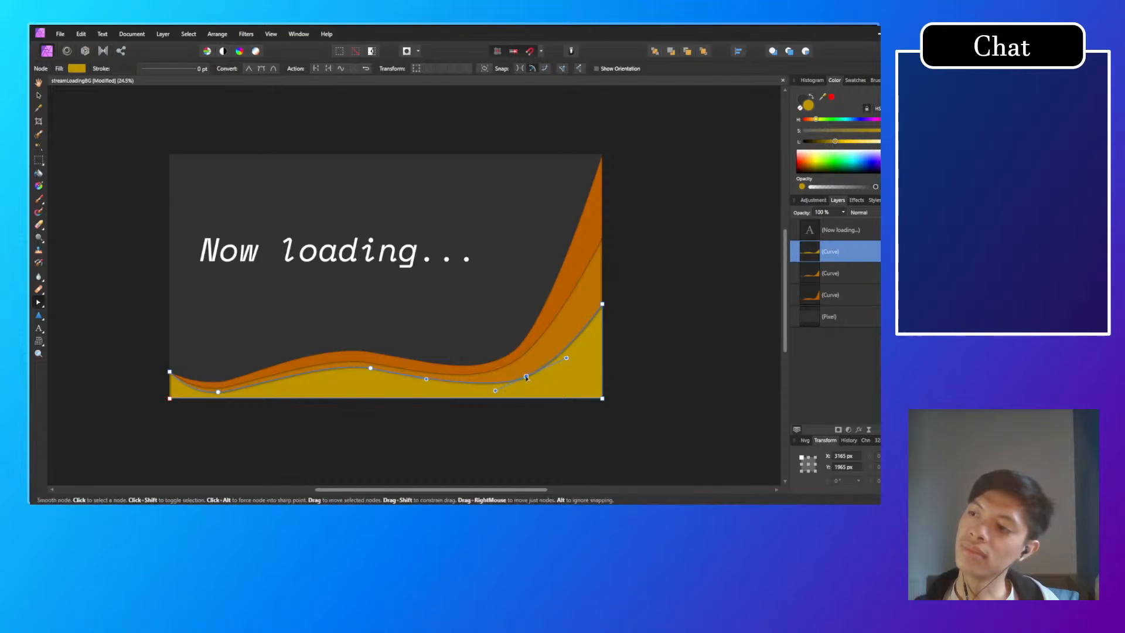
pyautogui.moveTo(527, 378); pyautogui.dragTo(515, 378)
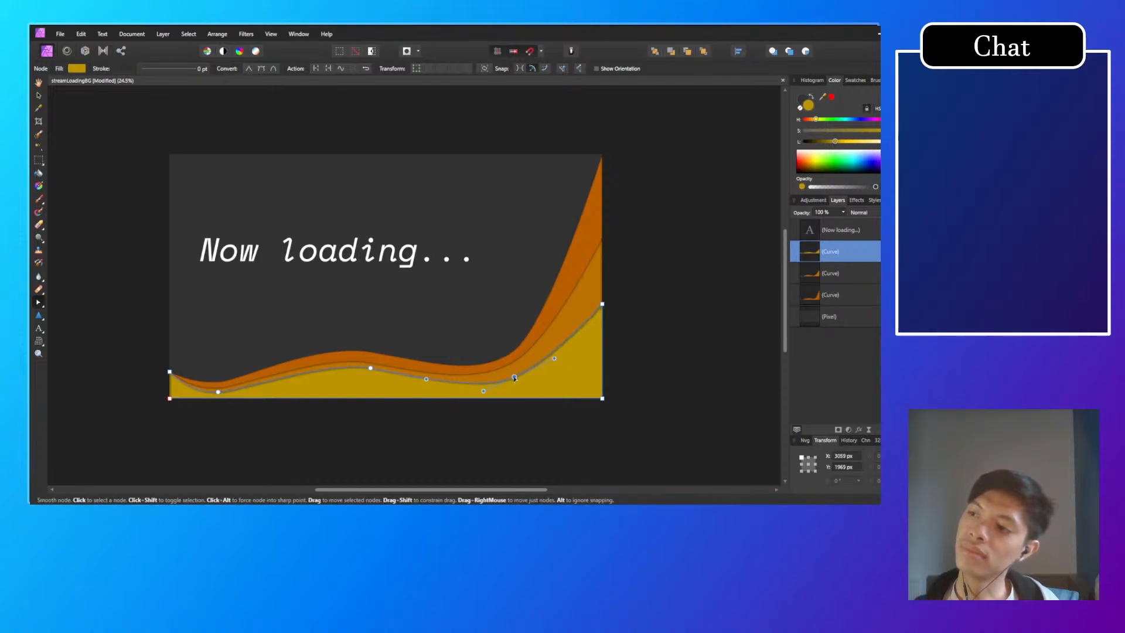
# Step: Lower the yellow wave's upper end node slightly along the canvas's right edge and clear the selection
pyautogui.click(602, 305)
pyautogui.moveTo(602, 305); pyautogui.dragTo(602, 318)
pyautogui.click(627, 307)
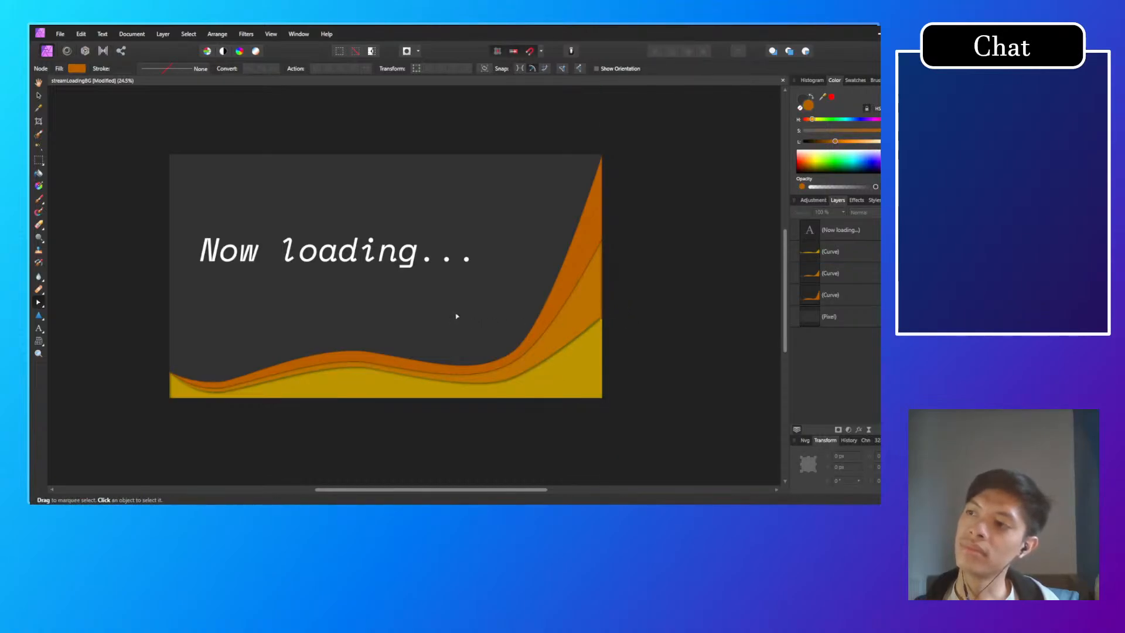
# Step: Try raising the back orange wave's peak node above the canvas's upper right corner to about X 3840 px, Y -82 px
pyautogui.click(597, 193)
pyautogui.scroll(4, 618, 166)
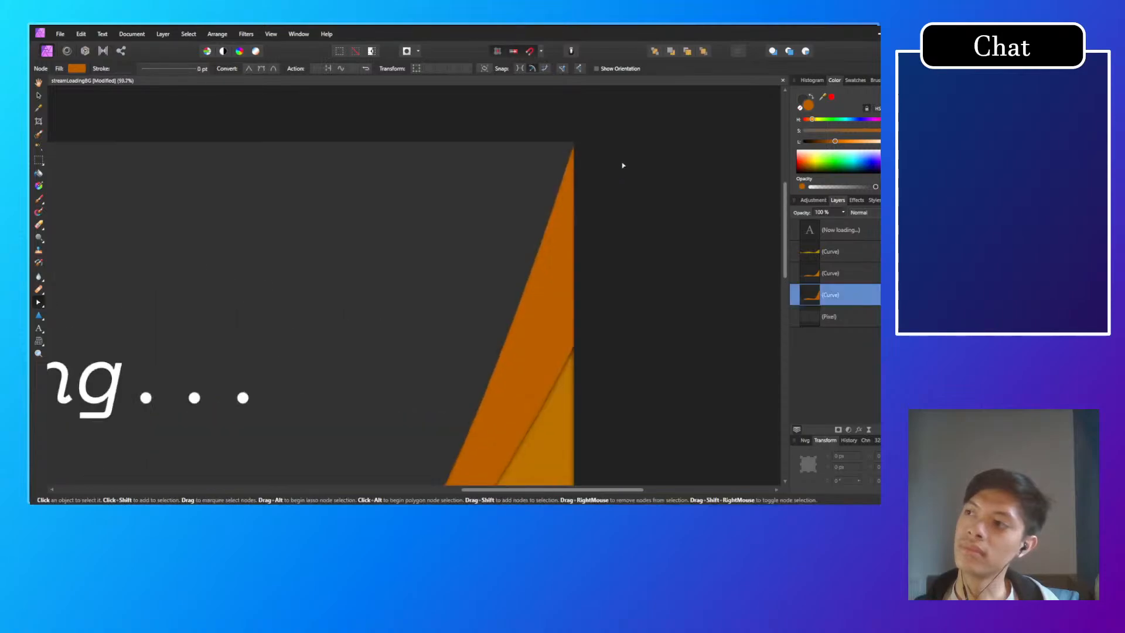
pyautogui.moveTo(574, 142); pyautogui.dragTo(574, 124)
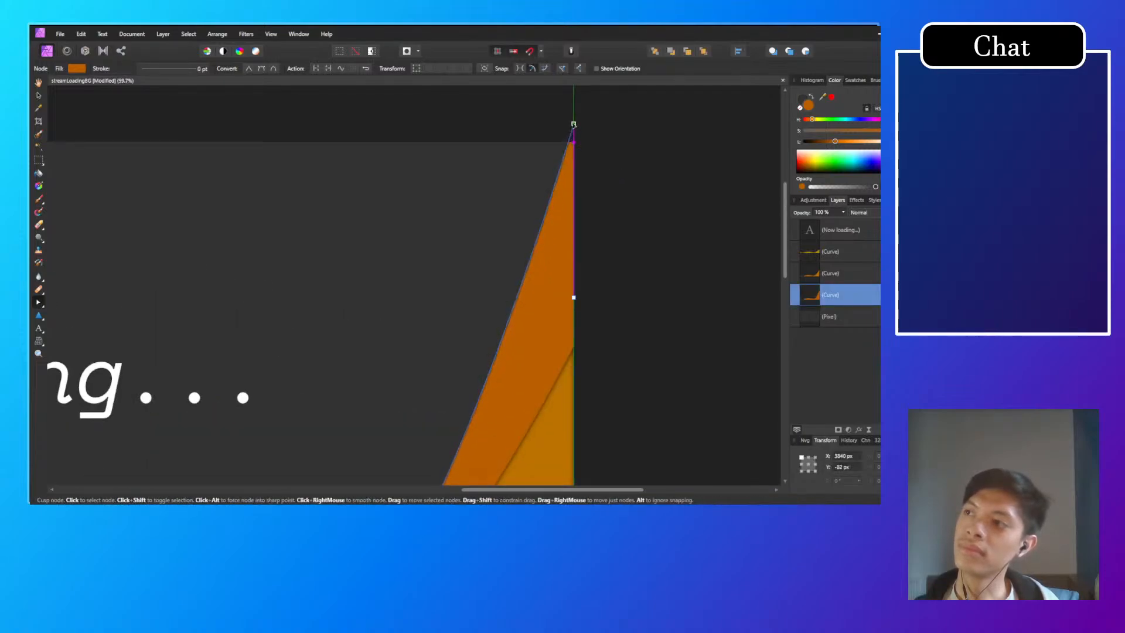
pyautogui.click(598, 156)
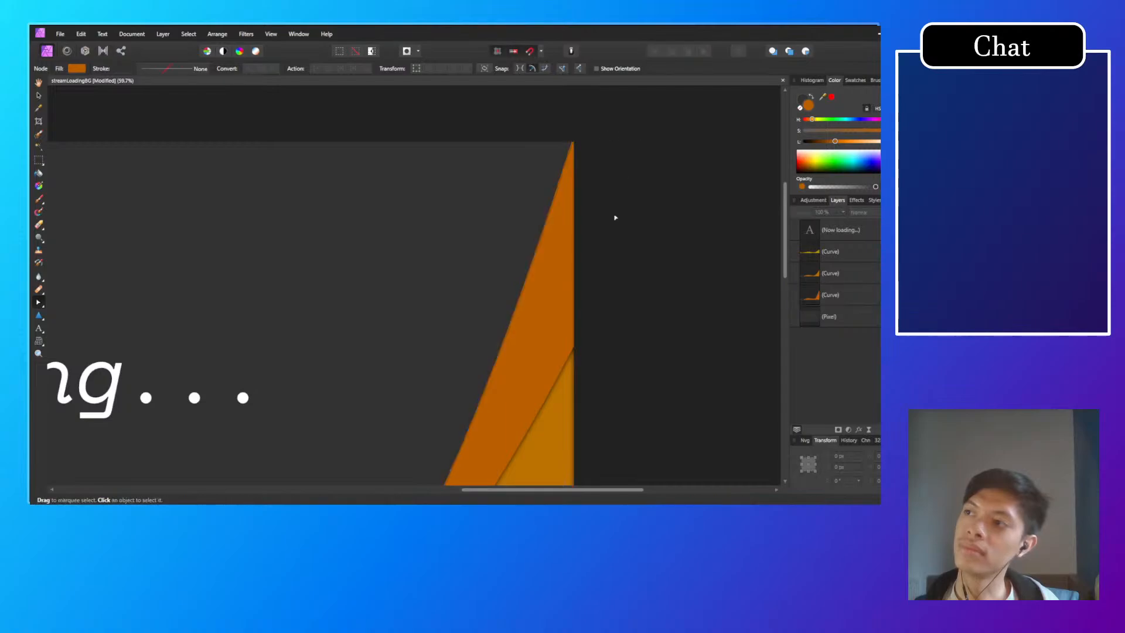
pyautogui.scroll(-5, 604, 254)
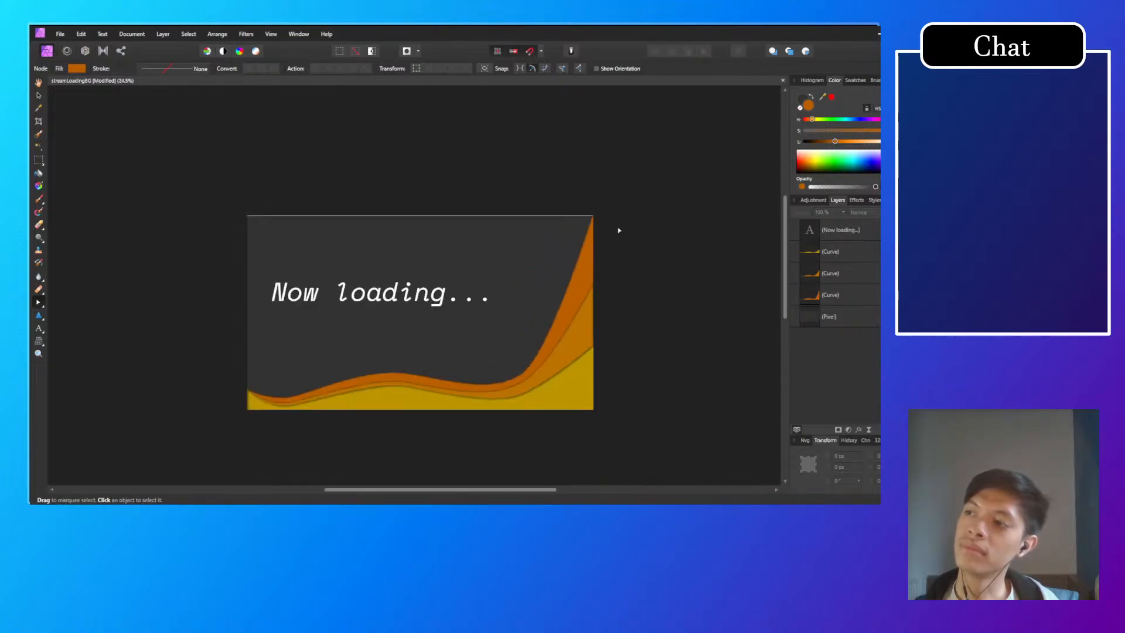
pyautogui.scroll(3, 618, 231)
pyautogui.click(564, 237)
pyautogui.click(638, 234)
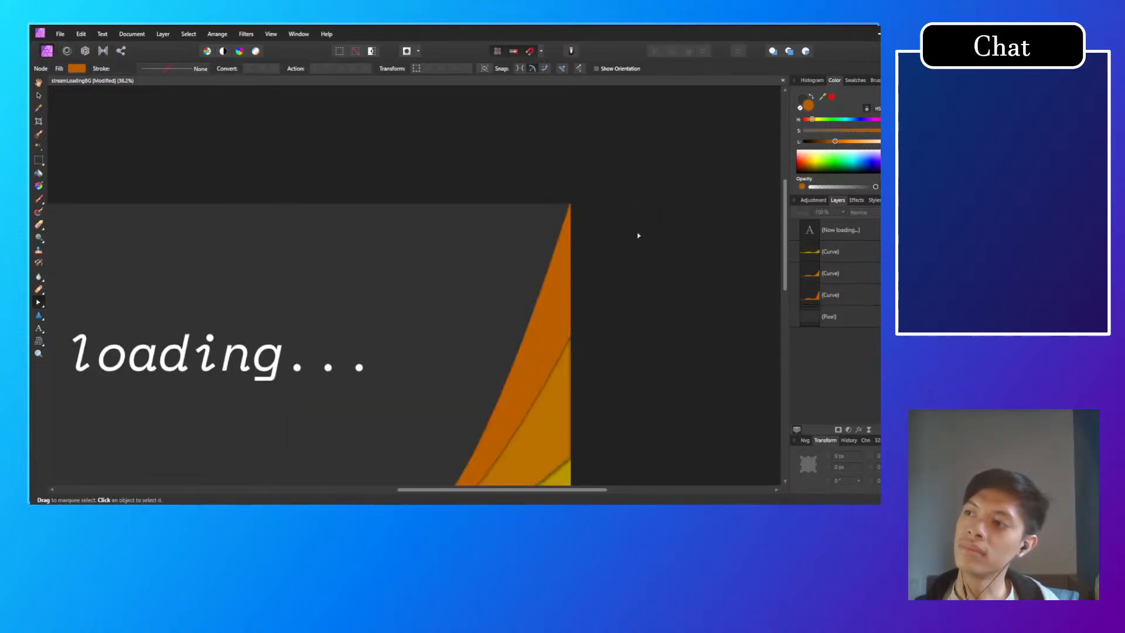
pyautogui.scroll(-4, 608, 301)
pyautogui.moveTo(621, 330); pyautogui.dragTo(632, 298)
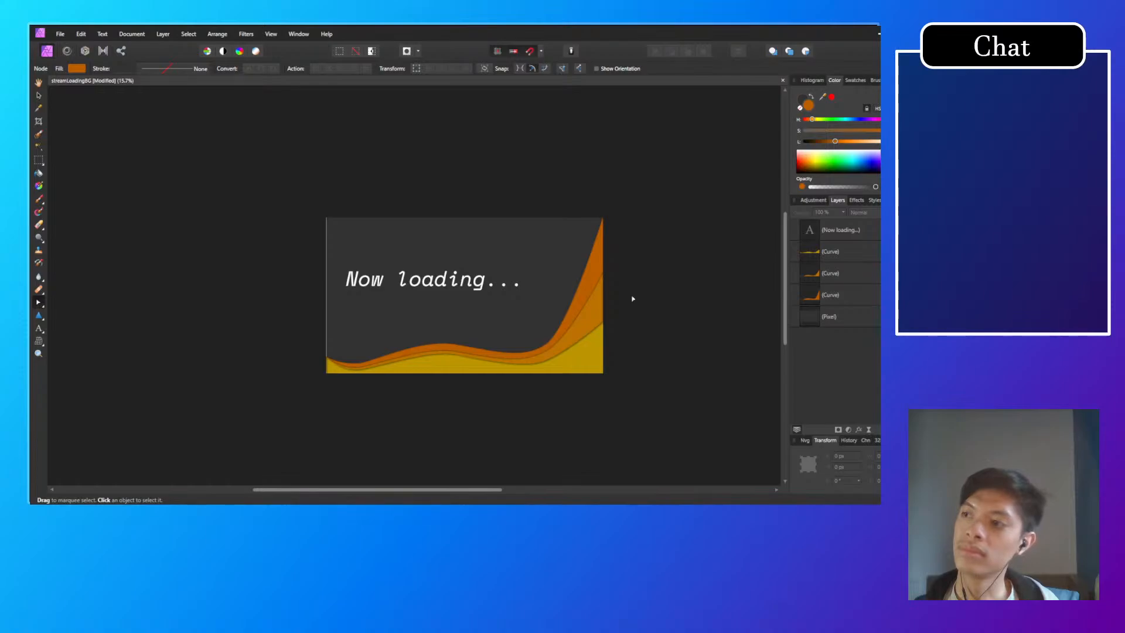
# Step: Lower the back orange wave's peak node along the canvas's right edge to about X 3840 px, Y 243 px
pyautogui.click(605, 257)
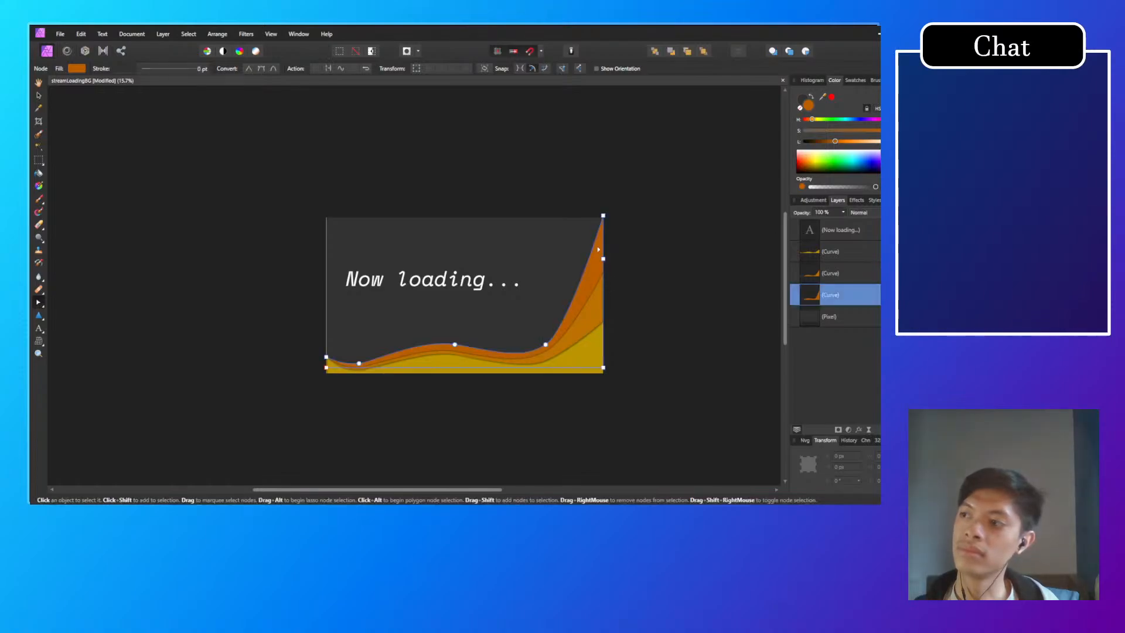
pyautogui.click(604, 225)
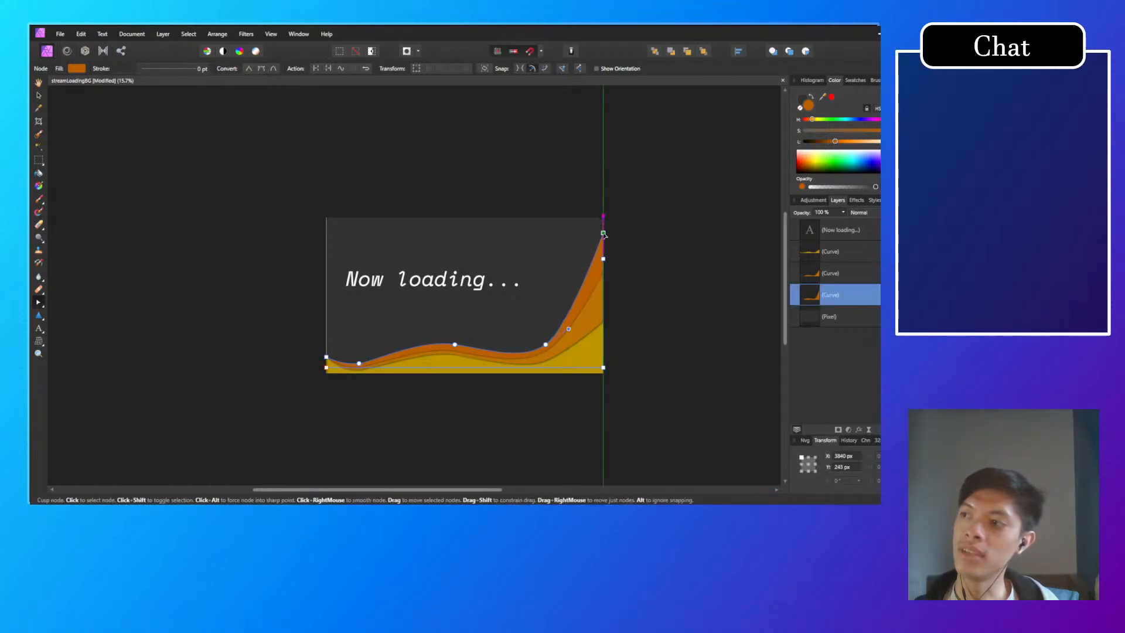
pyautogui.click(647, 247)
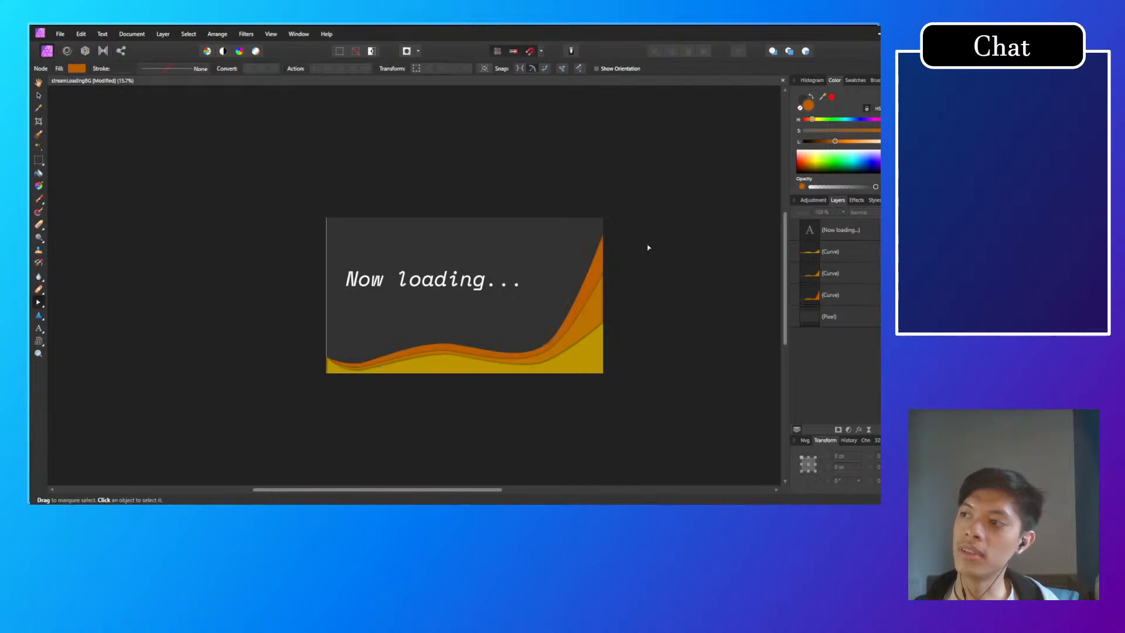
# Step: Lower the middle orange wave's upper end node slightly along the canvas's right edge and clear the selection
pyautogui.click(594, 317)
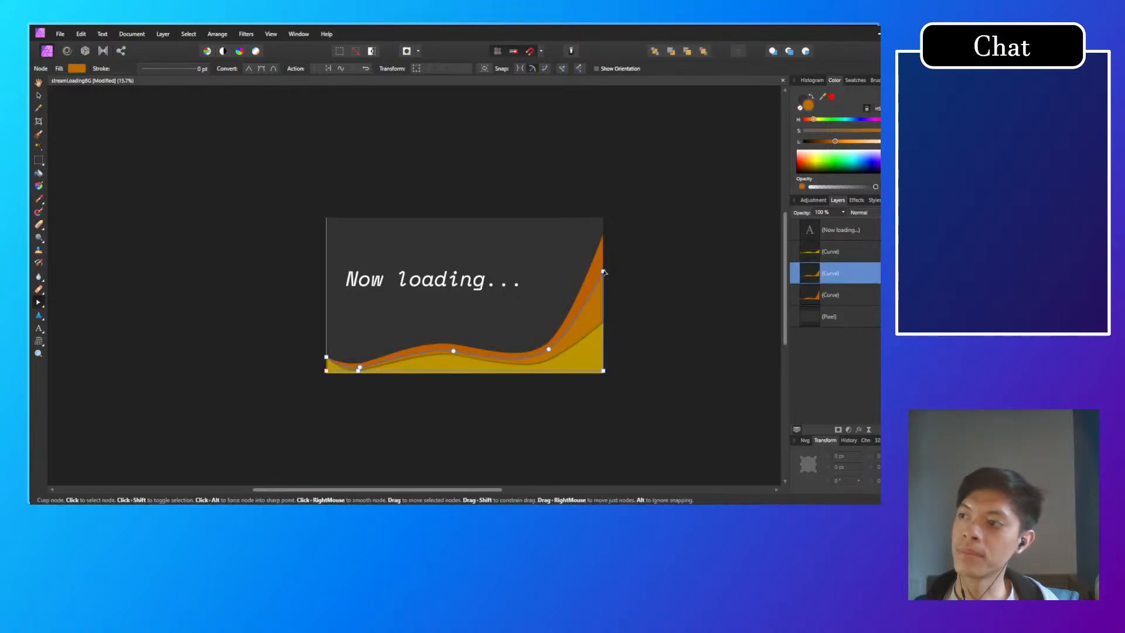
pyautogui.moveTo(604, 272); pyautogui.dragTo(604, 281)
pyautogui.click(639, 287)
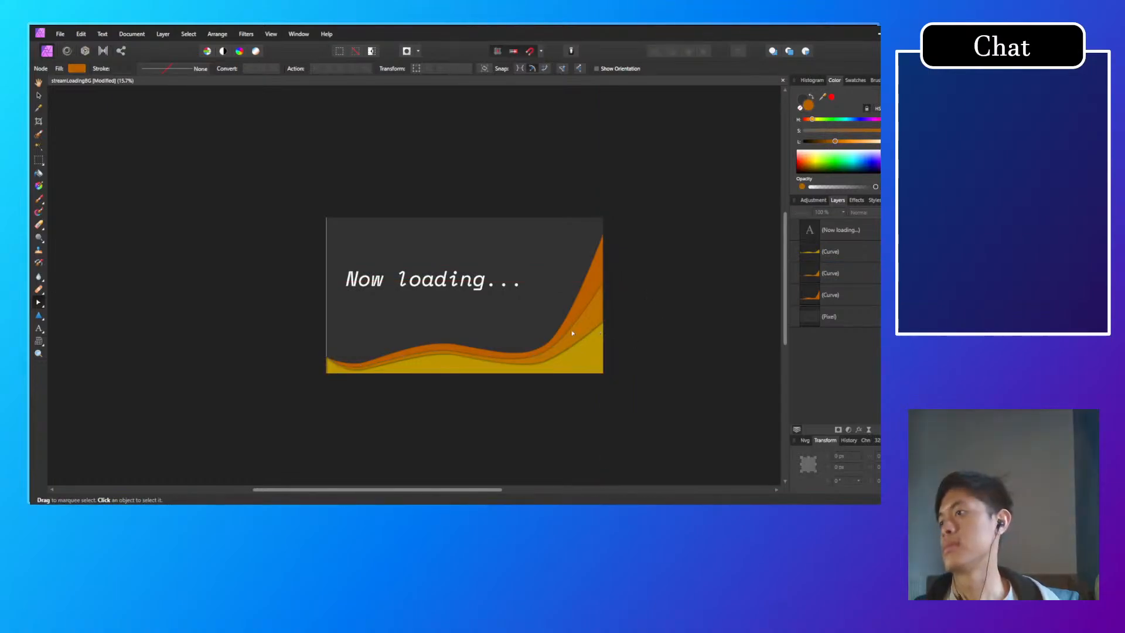
# Step: Move the "Now loading..." title slightly downwards on the canvas and deselect it
pyautogui.click(444, 280)
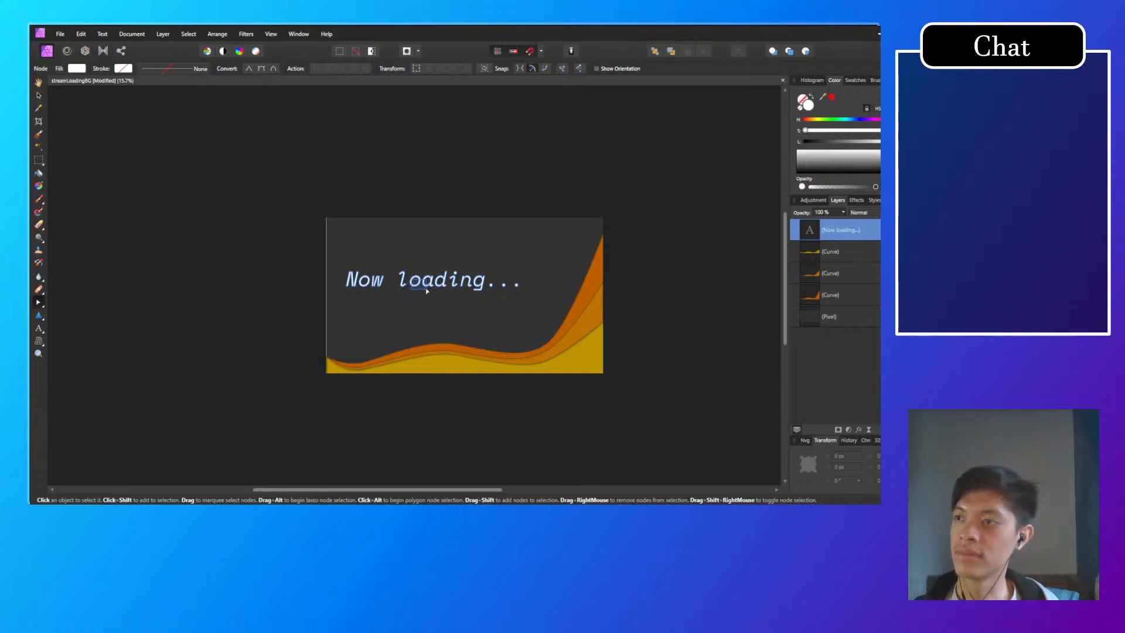
pyautogui.click(39, 95)
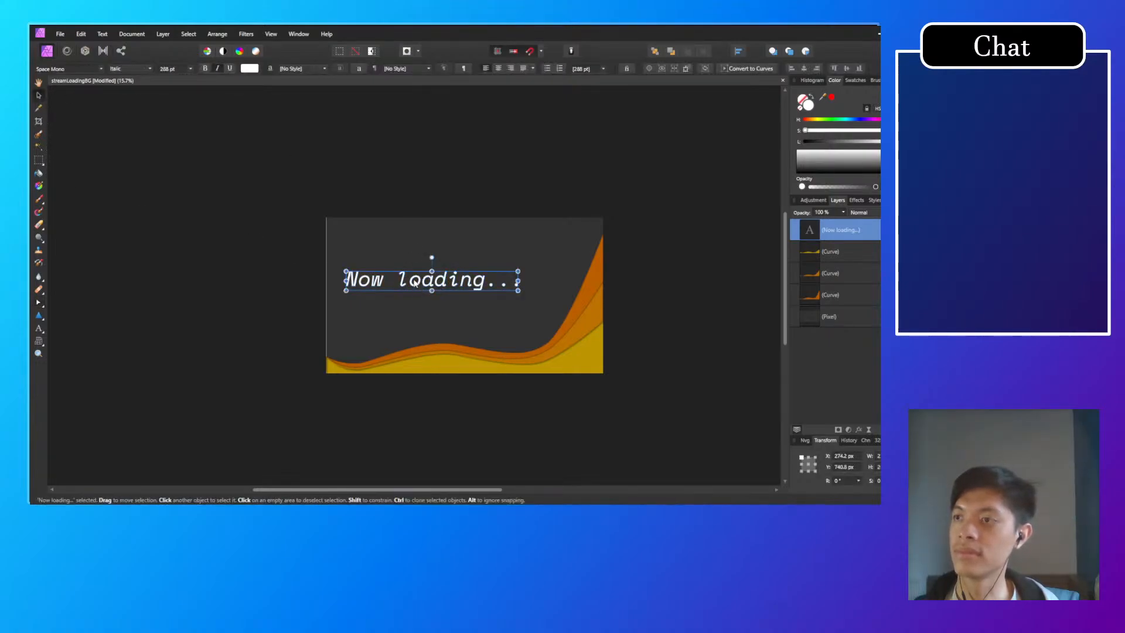
pyautogui.moveTo(416, 281); pyautogui.dragTo(414, 287)
pyautogui.click(269, 239)
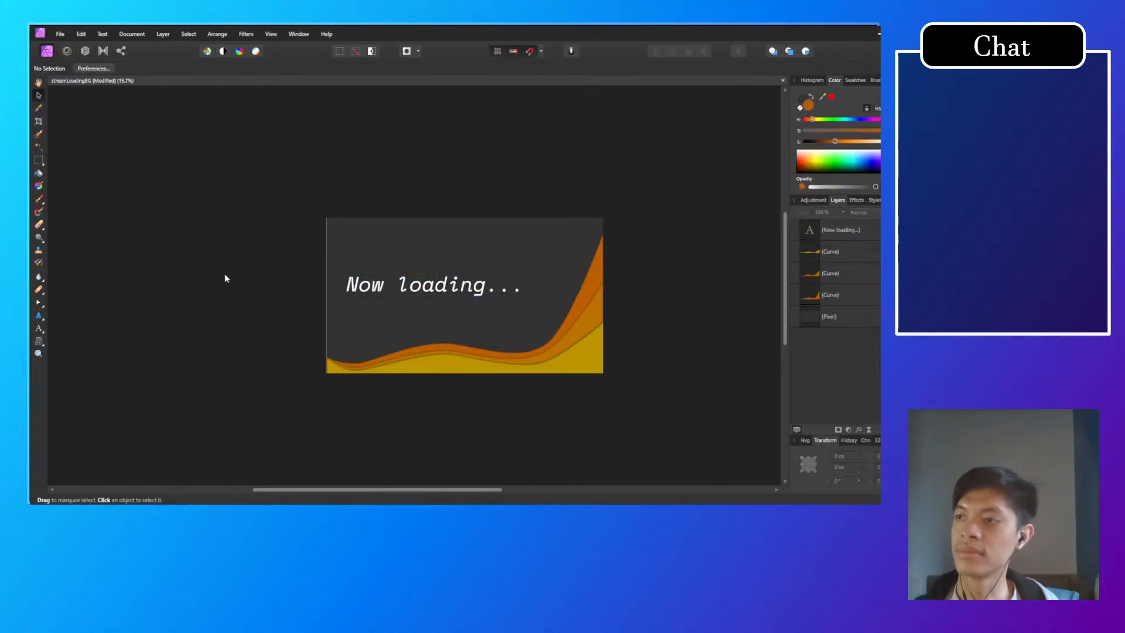
pyautogui.moveTo(275, 320)
pyautogui.mouseDown()
pyautogui.moveTo(246, 350)
pyautogui.moveTo(245, 307)
pyautogui.moveTo(264, 308)
pyautogui.mouseUp()
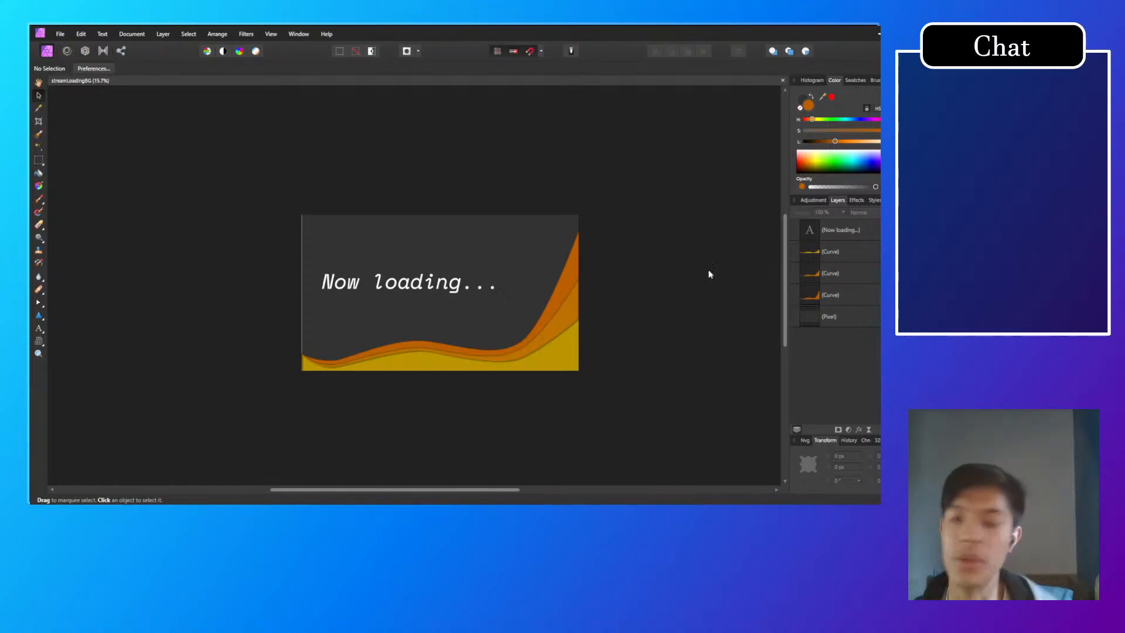
pyautogui.scroll(2, 629, 308)
pyautogui.hscroll(-2, 575, 317)
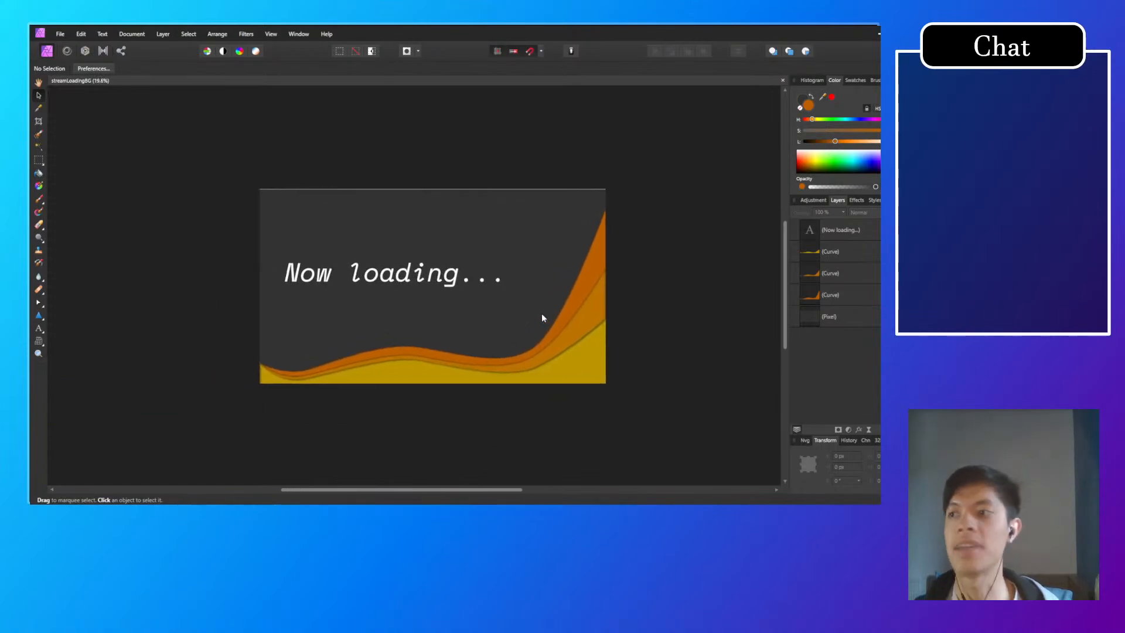